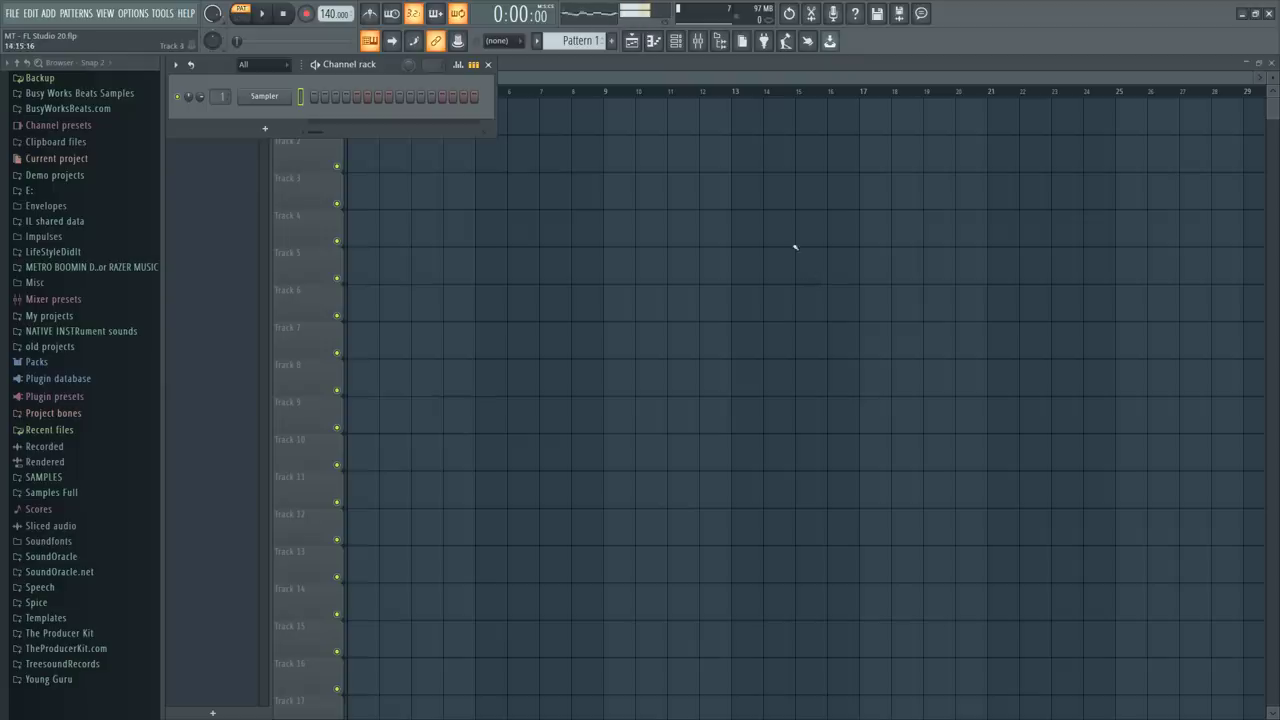
pyautogui.rightClick(278, 96)
pyautogui.moveTo(350, 322)
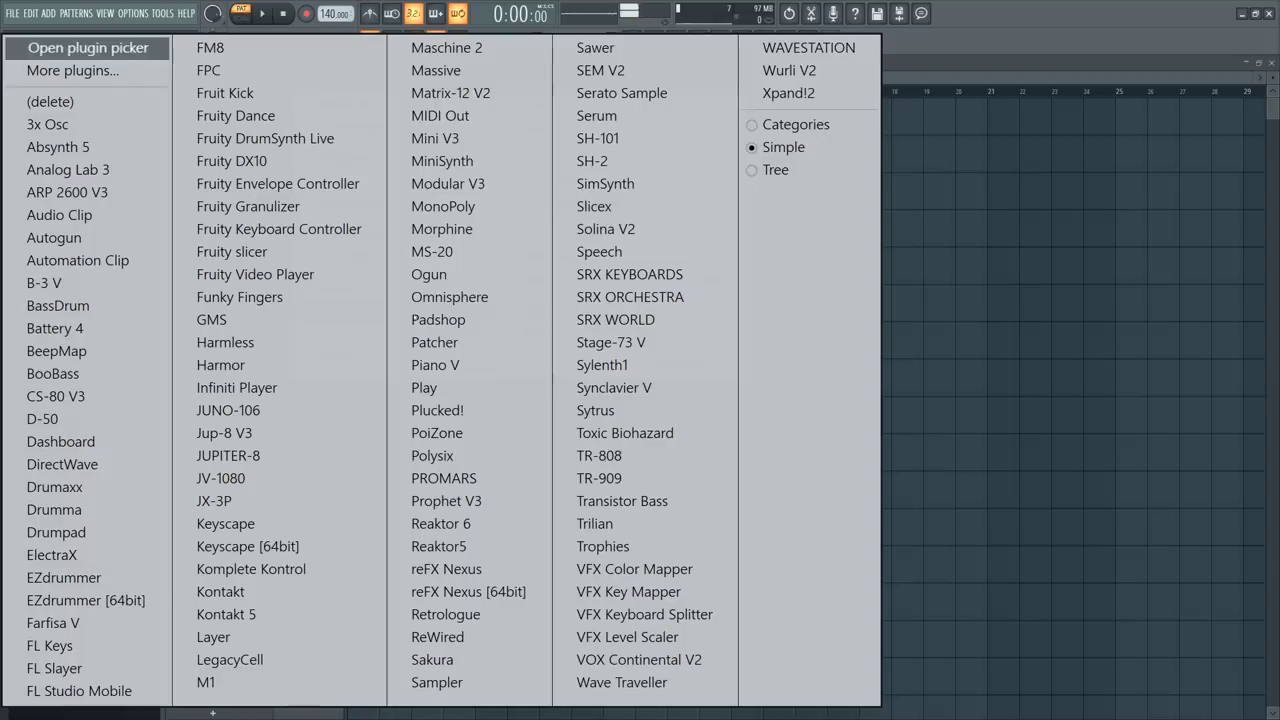
pyautogui.click(800, 27)
pyautogui.click(676, 41)
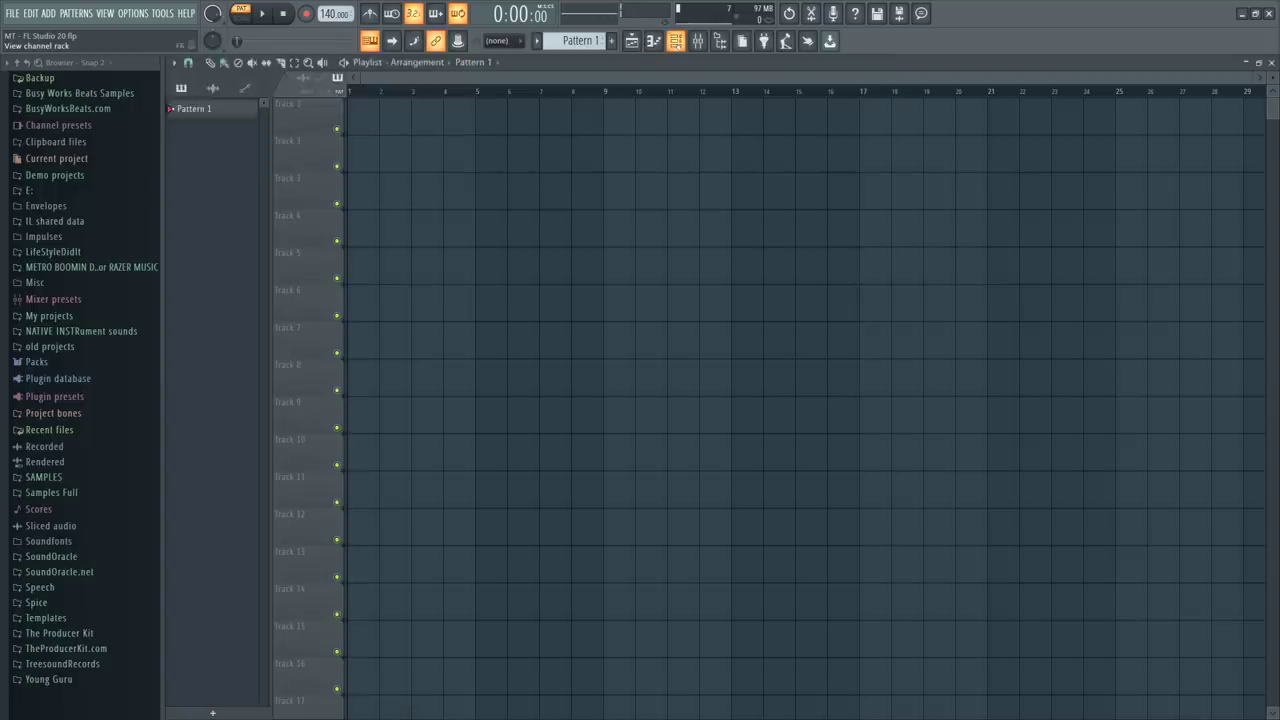
pyautogui.click(676, 41)
pyautogui.click(676, 40)
pyautogui.click(676, 40)
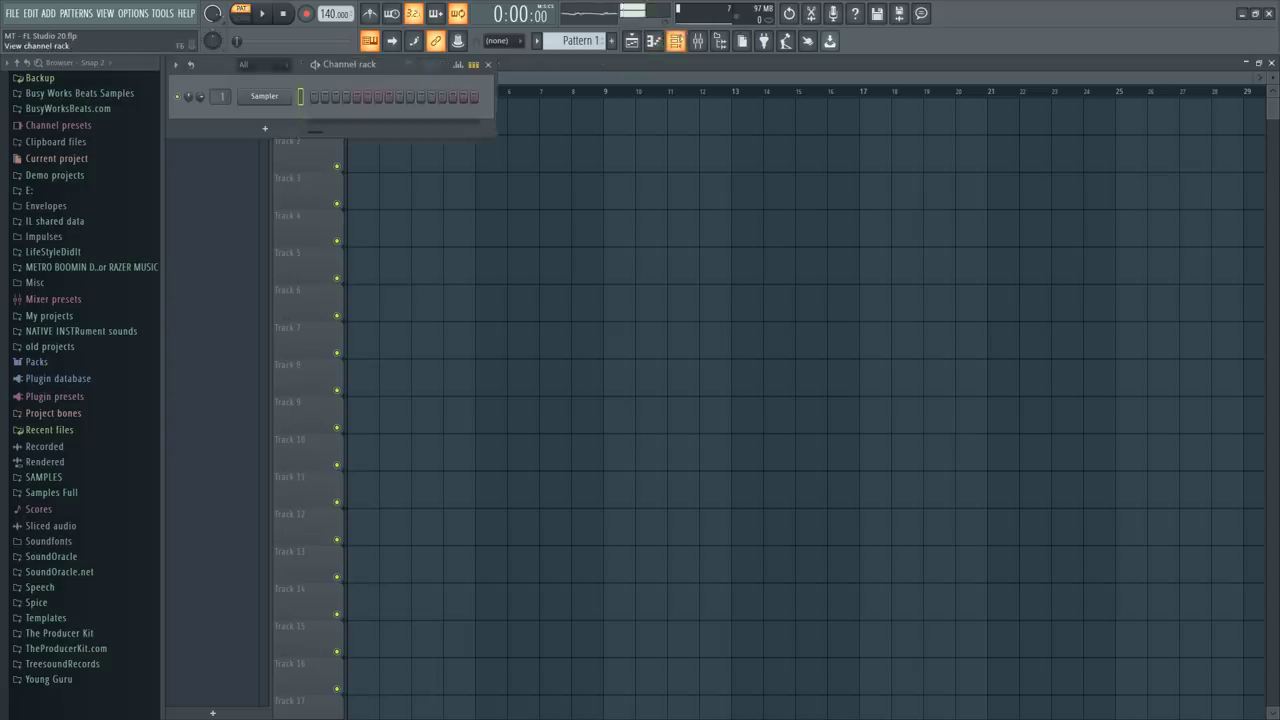
# Replace the Sampler channel with the FL Keys instrument and open its piano roll.
pyautogui.rightClick(283, 96)
pyautogui.moveTo(409, 314)
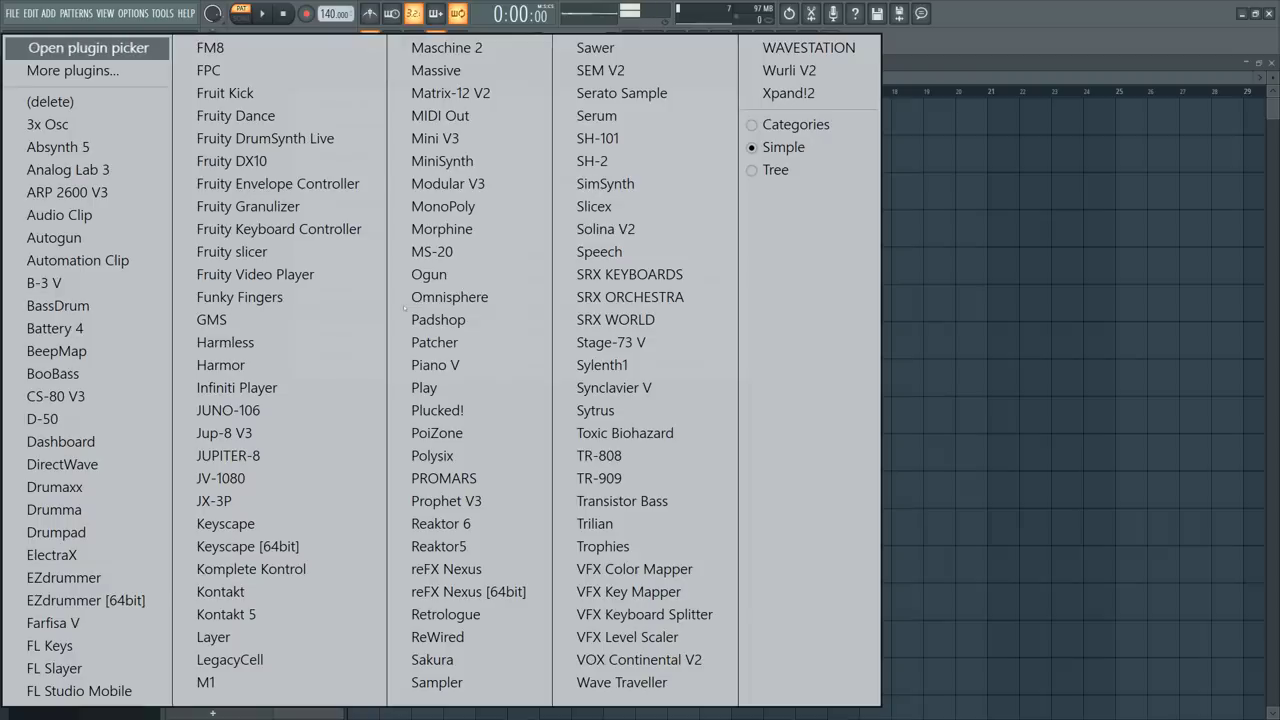
pyautogui.click(60, 645)
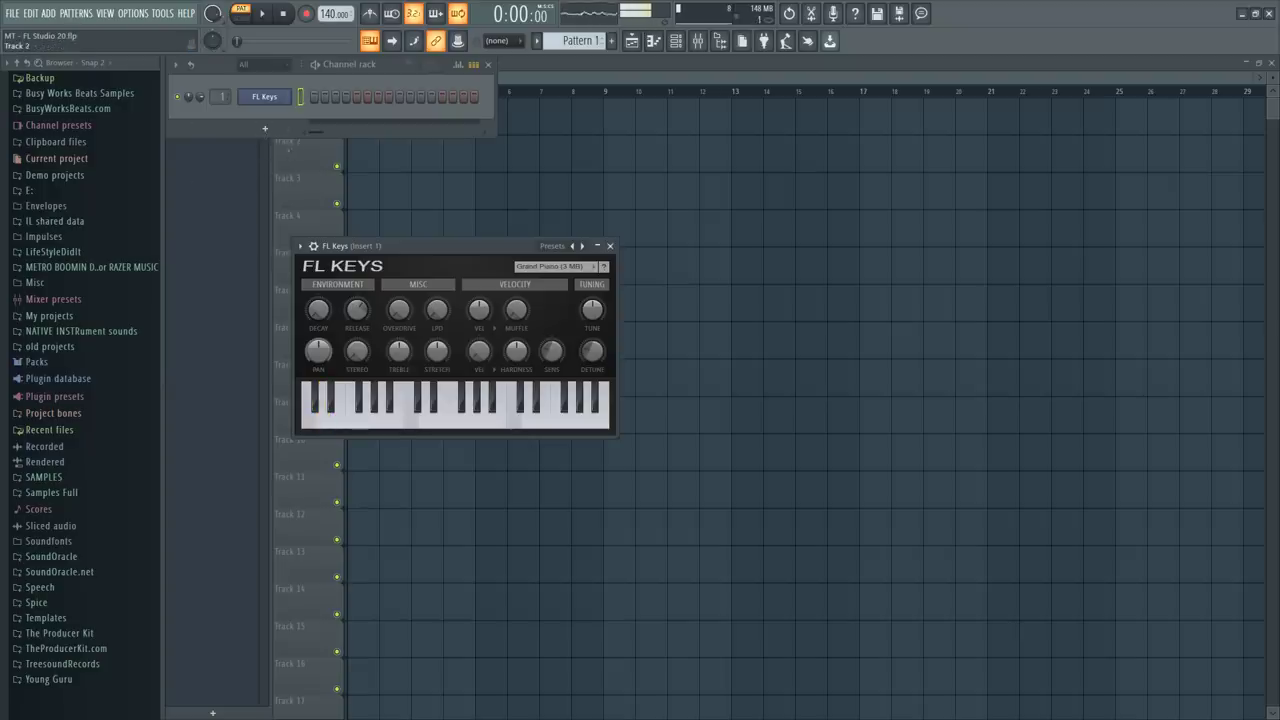
pyautogui.rightClick(291, 94)
pyautogui.click(302, 101)
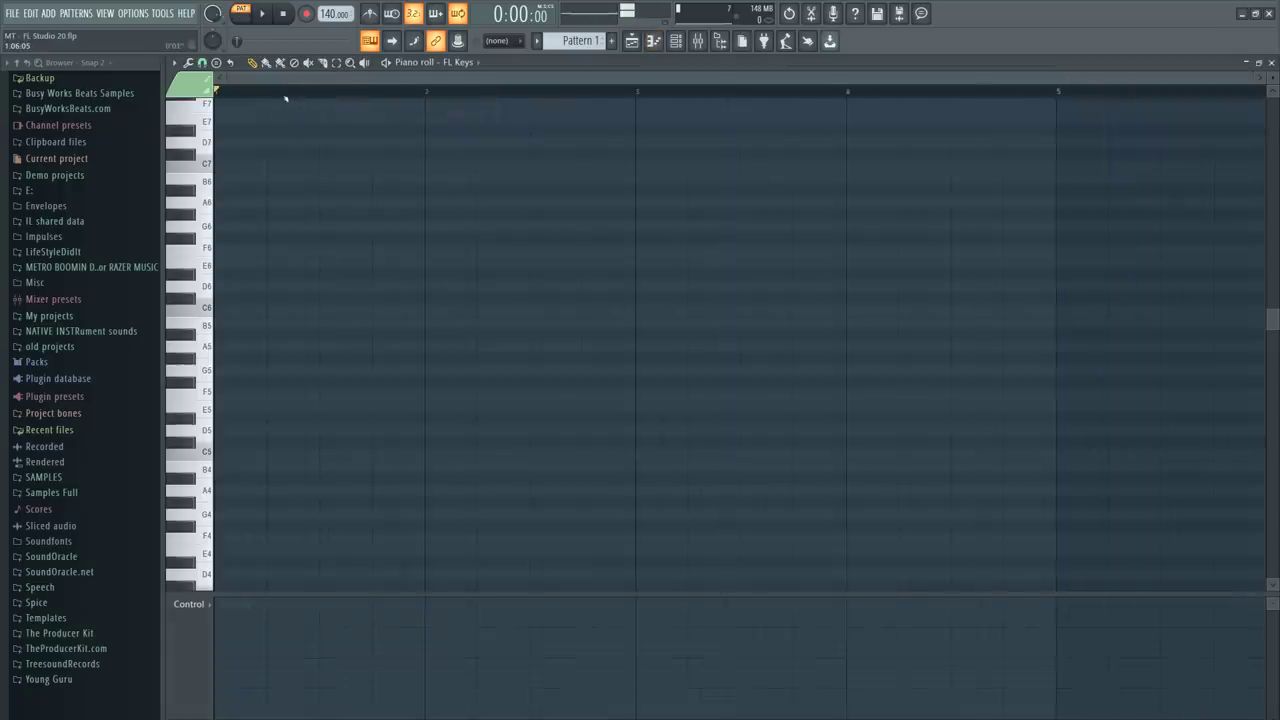
# Hide the file browser so the piano roll takes up the full window width.
pyautogui.click(725, 46)
pyautogui.click(725, 46)
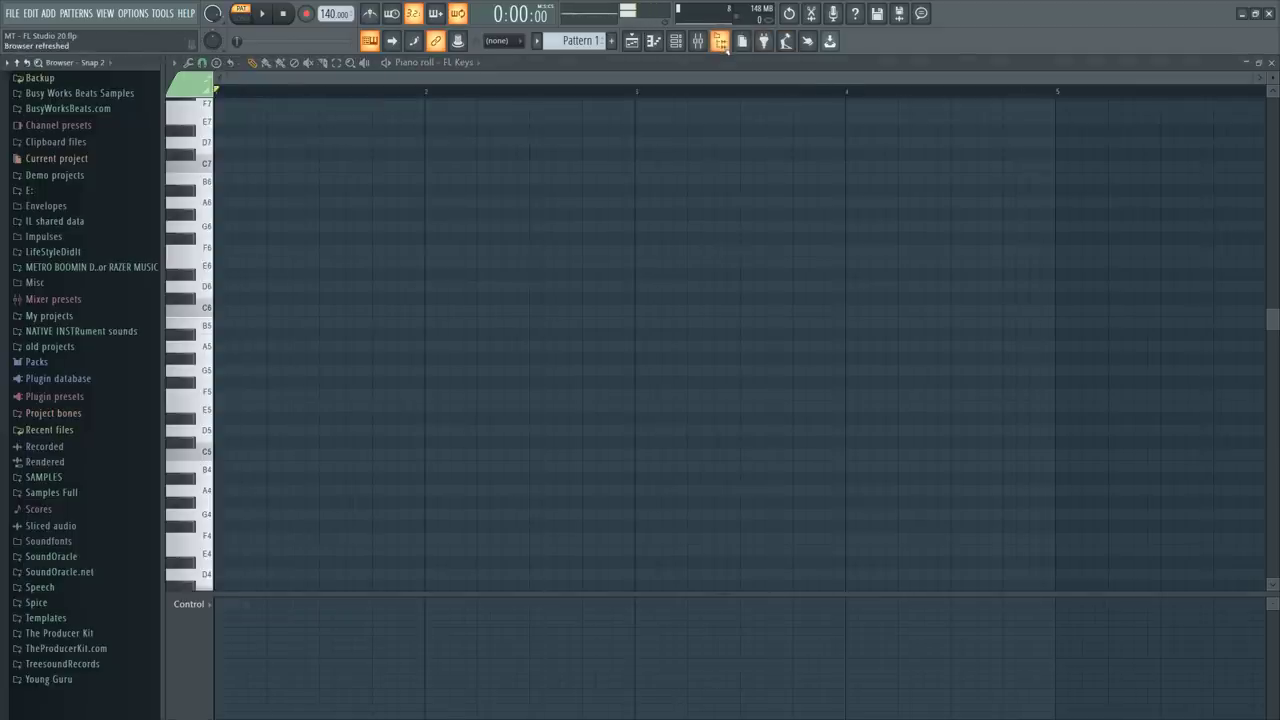
pyautogui.click(725, 46)
pyautogui.click(725, 46)
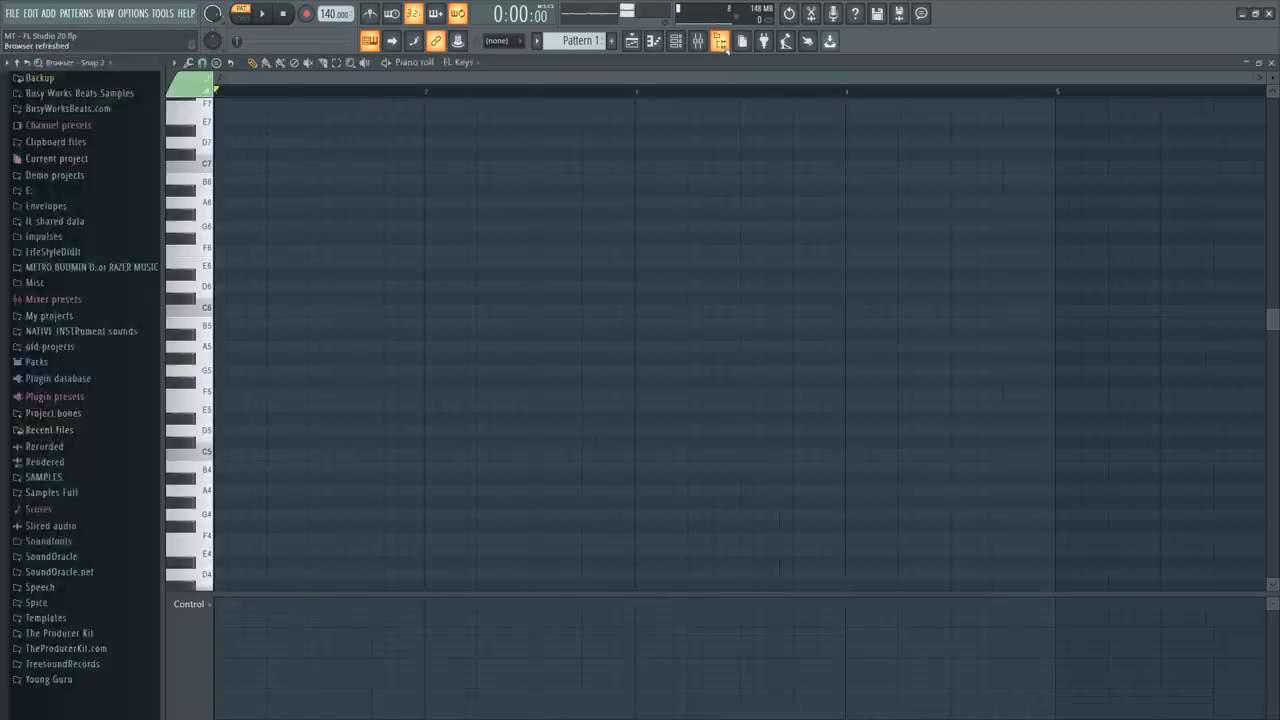
pyautogui.click(725, 46)
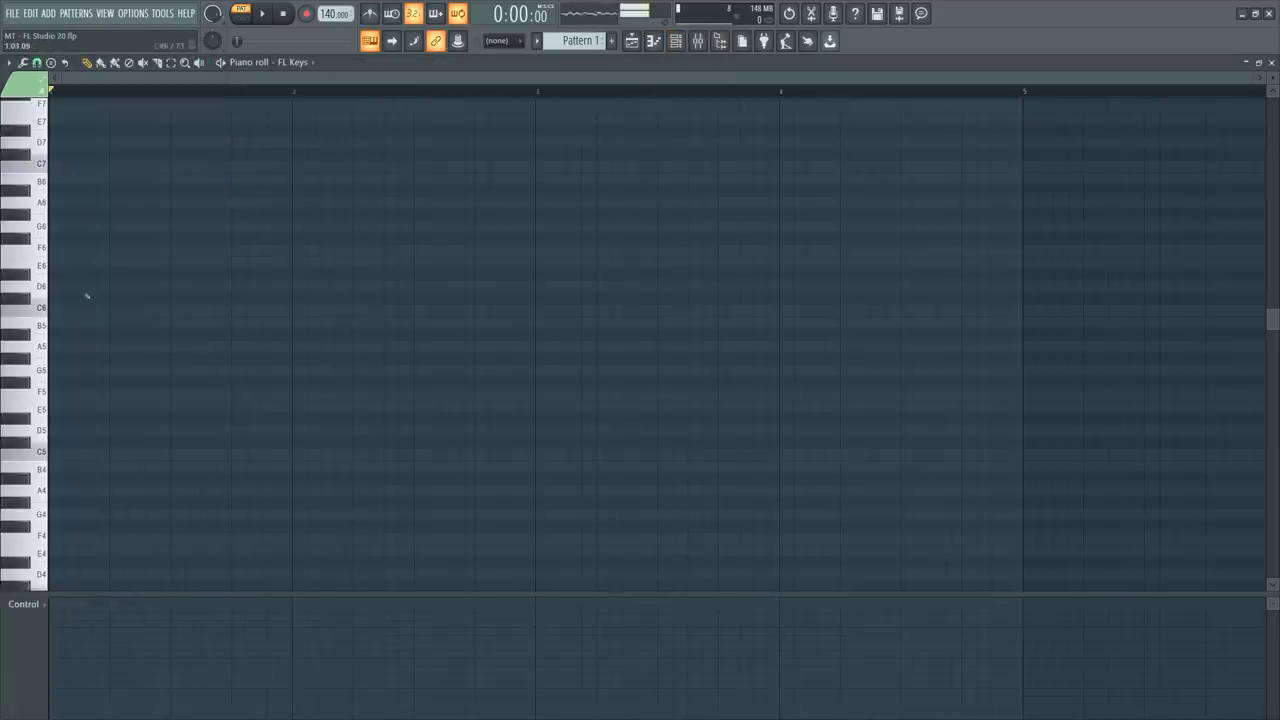
# Draw a D3 note at the start of bar 1 and stretch it to one full bar.
pyautogui.press('n')
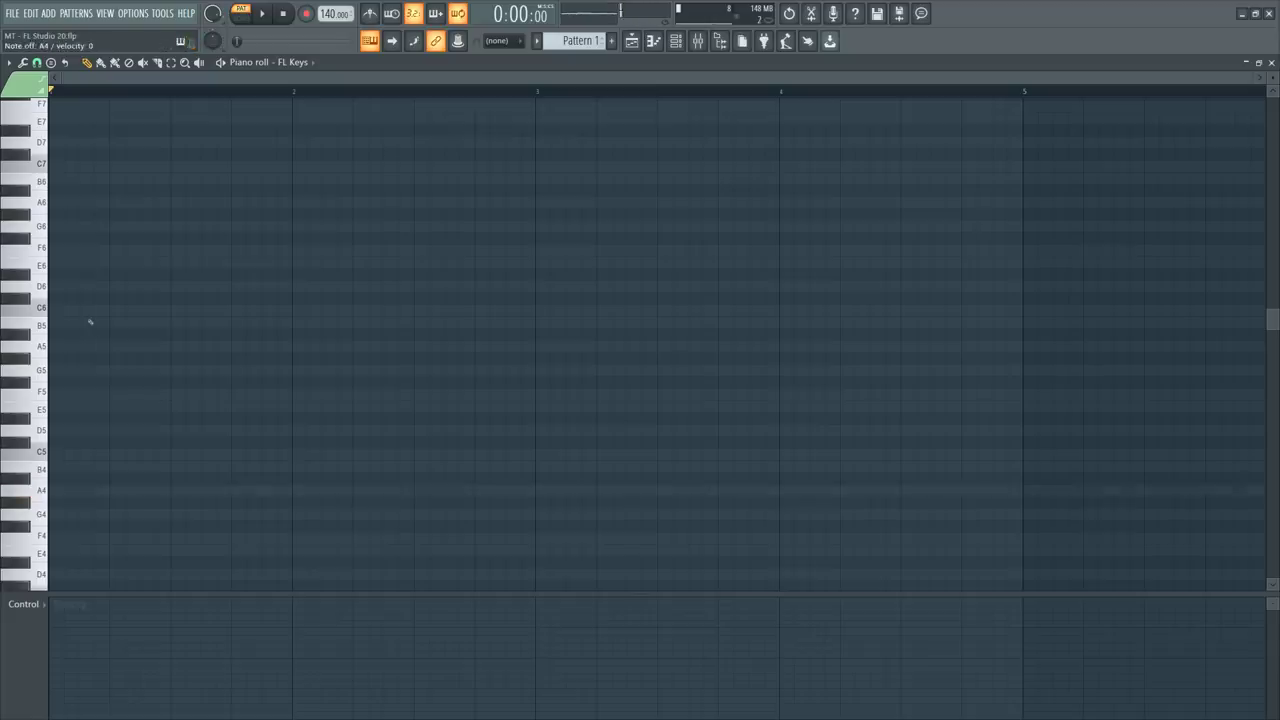
pyautogui.scroll(-3, 90, 322)
pyautogui.click(78, 502)
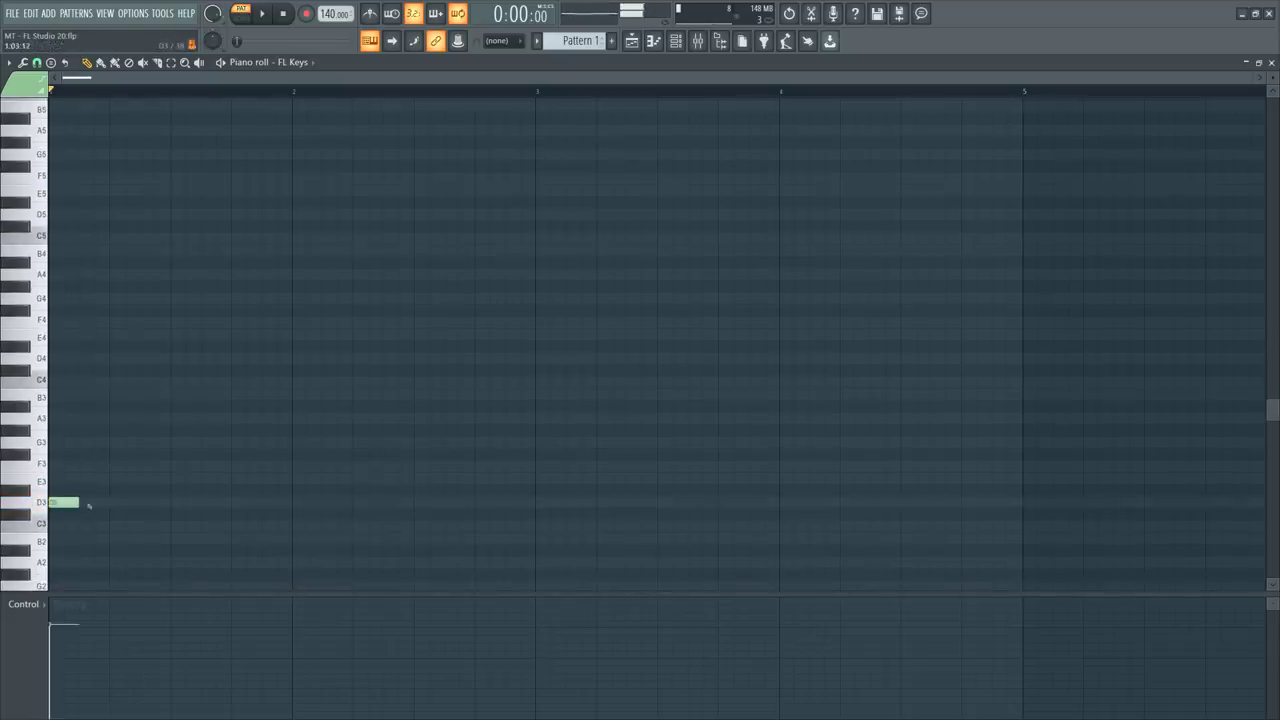
pyautogui.moveTo(78, 502); pyautogui.dragTo(292, 502)
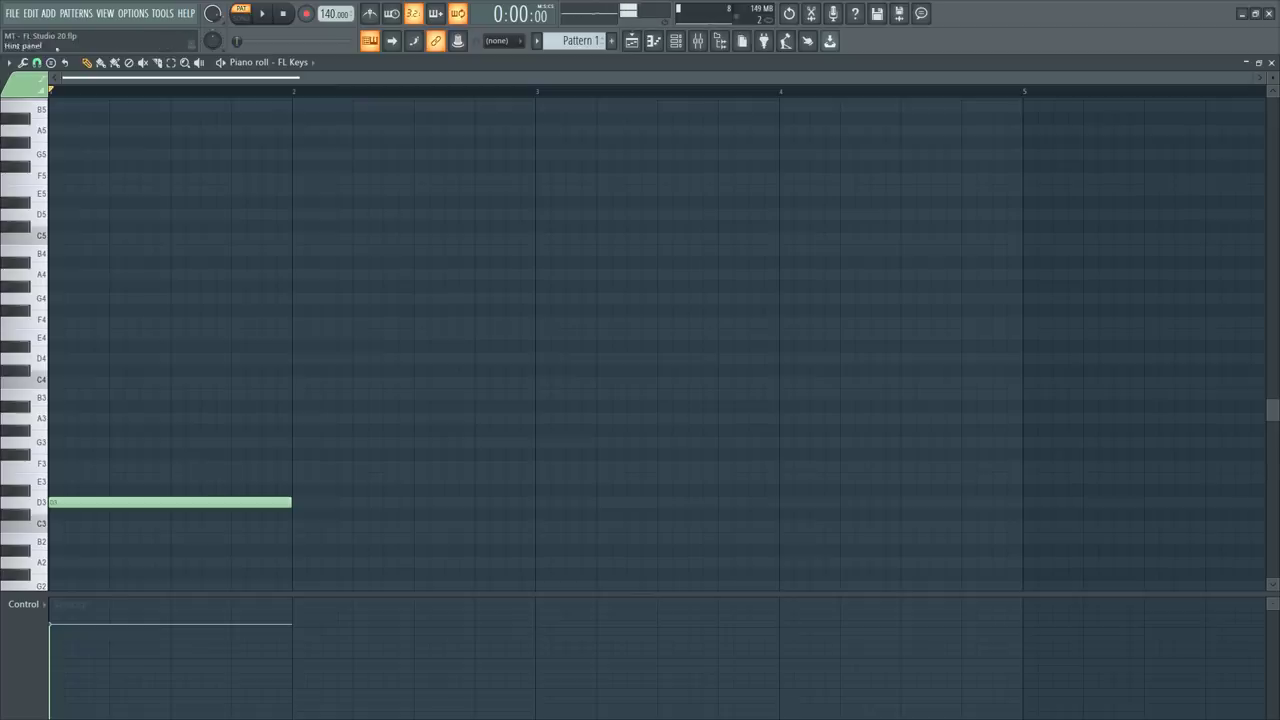
# Set the piano roll snap to 1/2 beat and stack one-bar D4 and D5 notes above the D3 note.
pyautogui.click(37, 62)
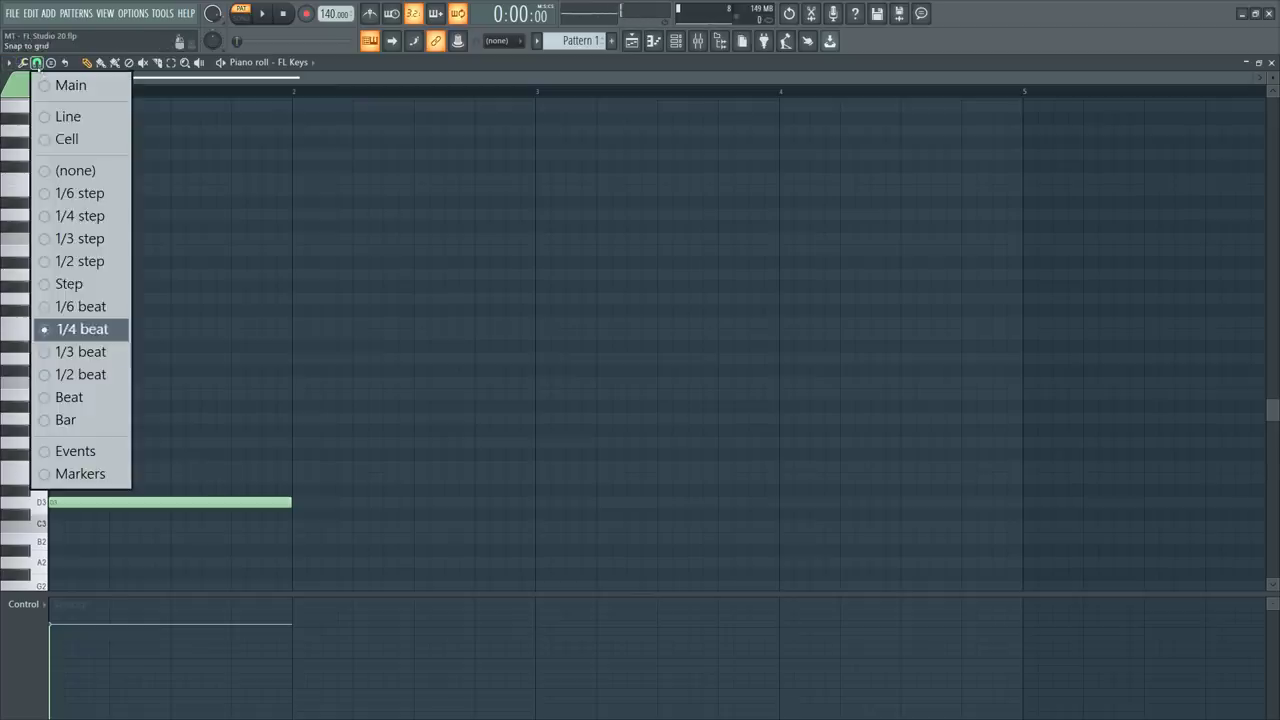
pyautogui.click(91, 376)
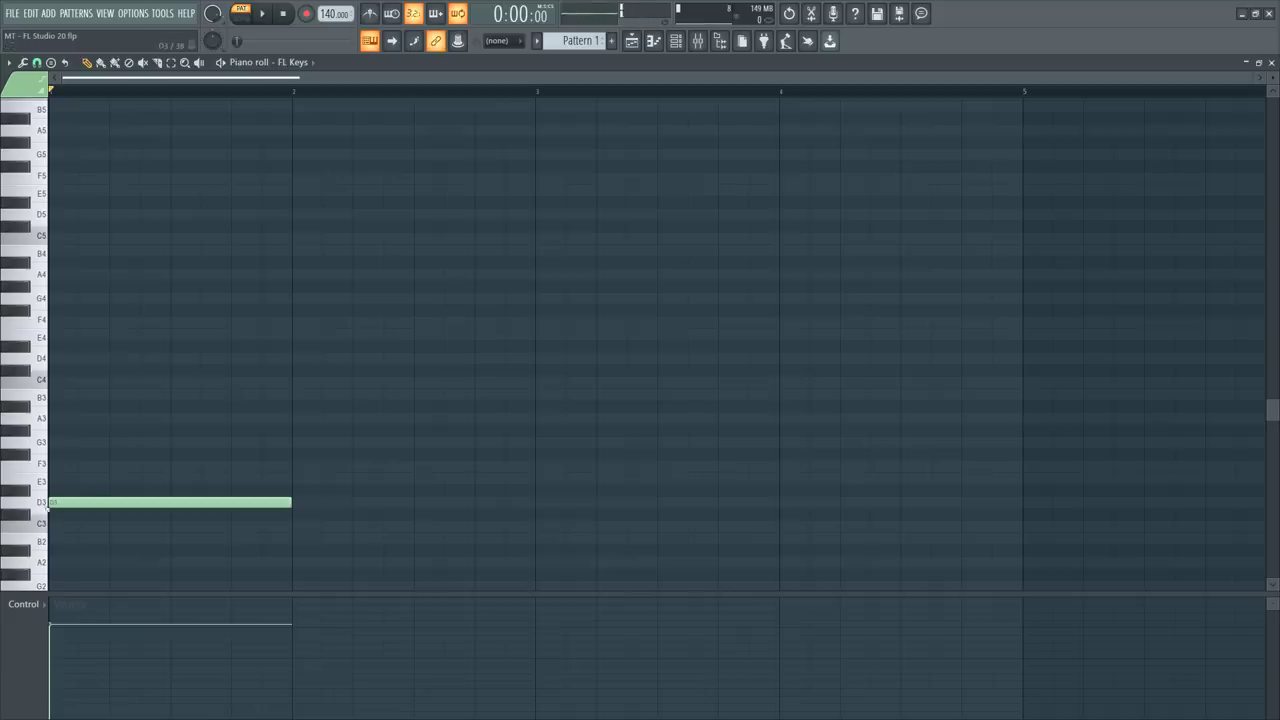
pyautogui.moveTo(64, 368); pyautogui.dragTo(64, 358)
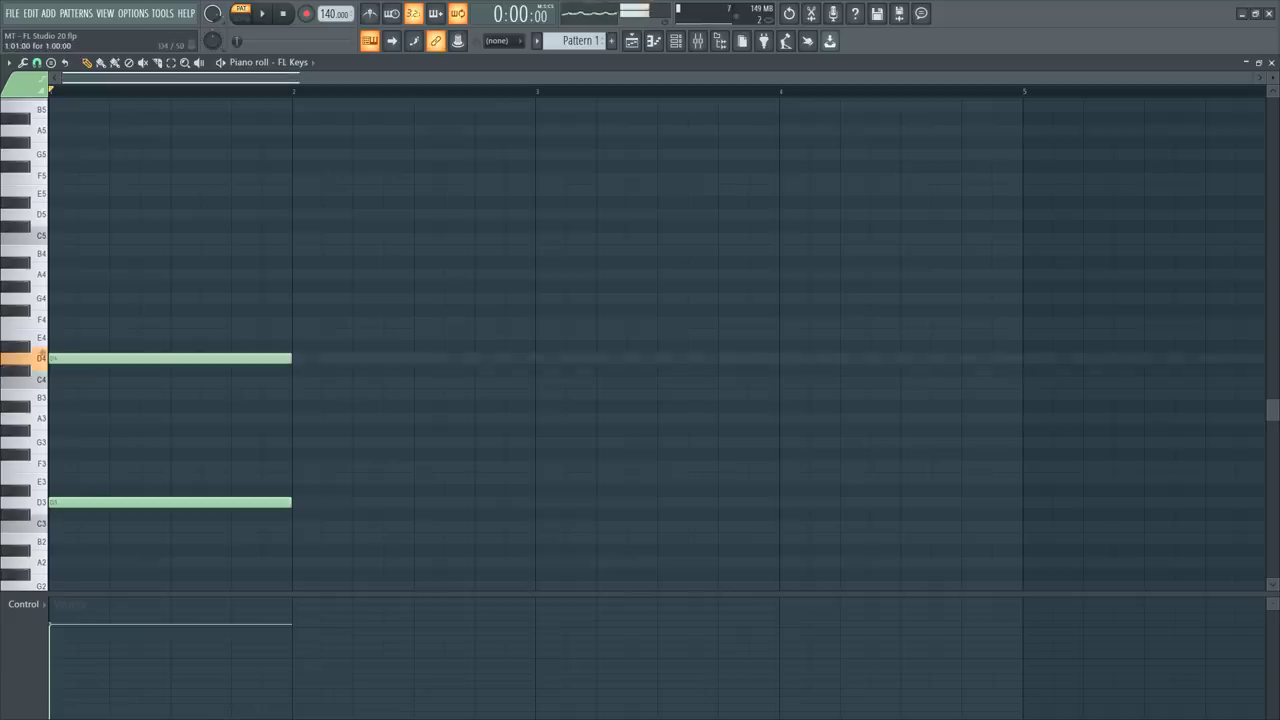
pyautogui.click(74, 216)
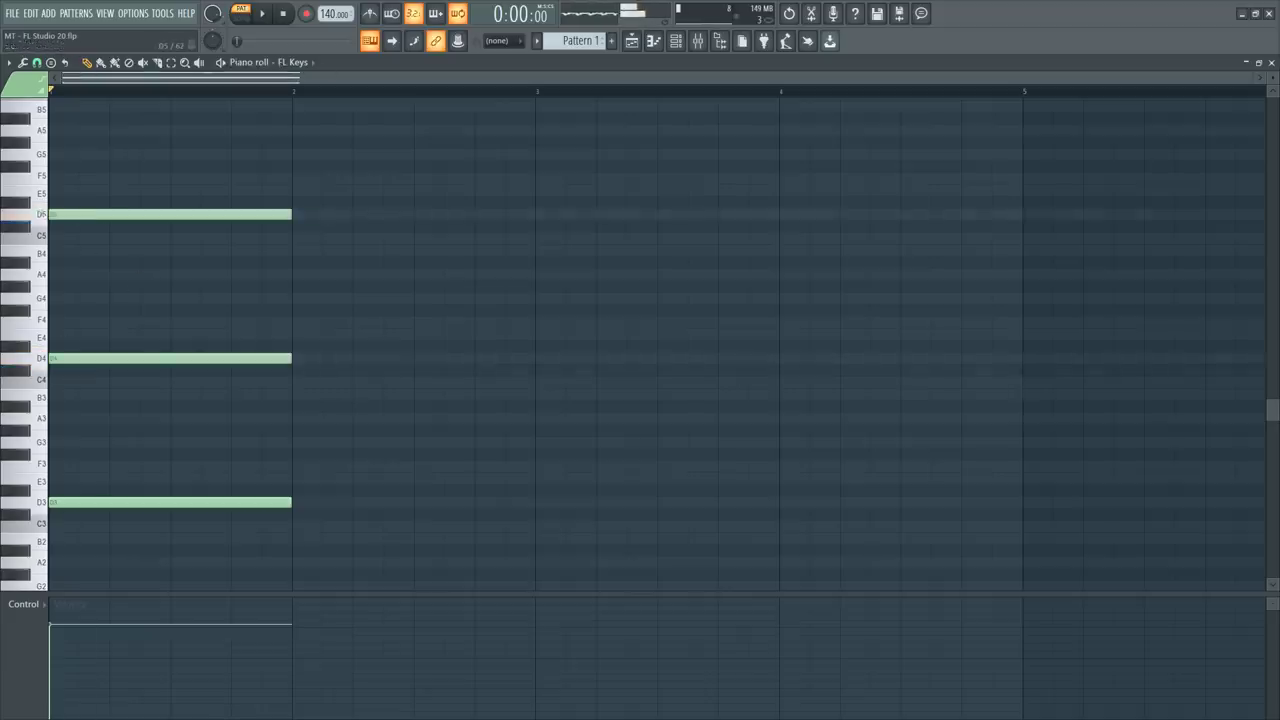
# Add one-bar F5 and A5 notes at the start of bar 1 and play back the D minor chord.
pyautogui.scroll(3, 90, 262)
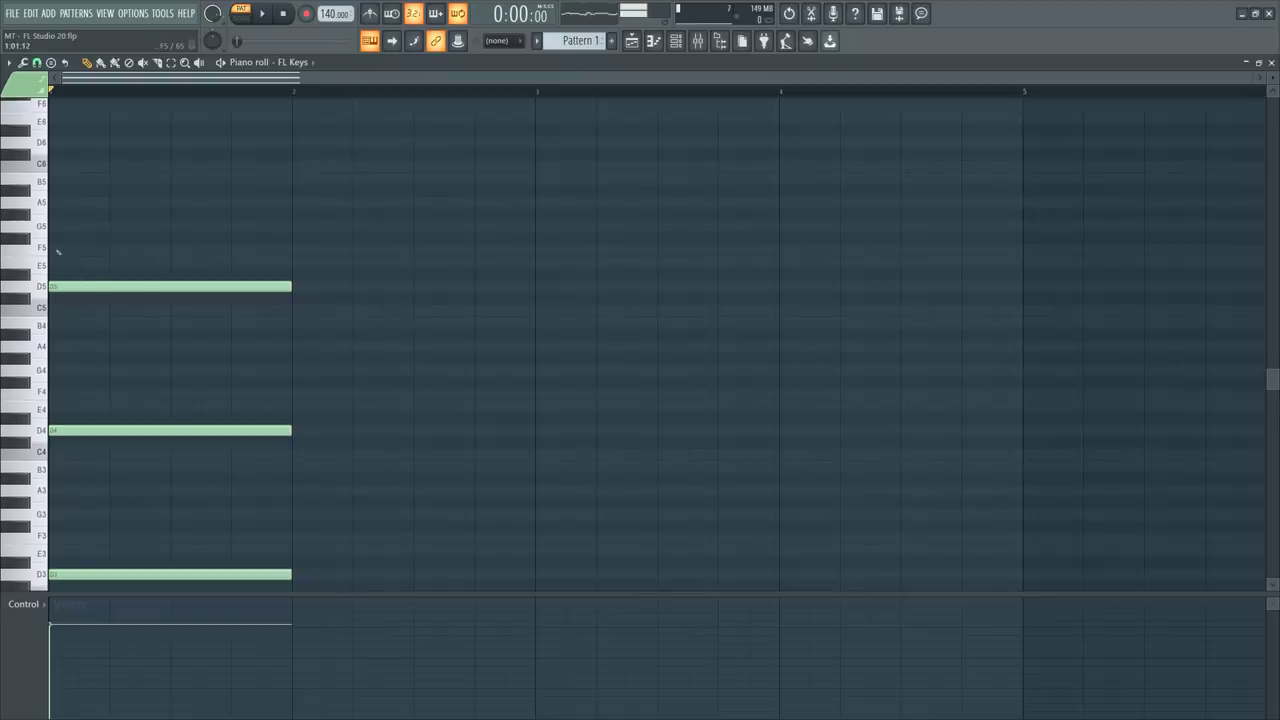
pyautogui.click(57, 249)
pyautogui.click(62, 203)
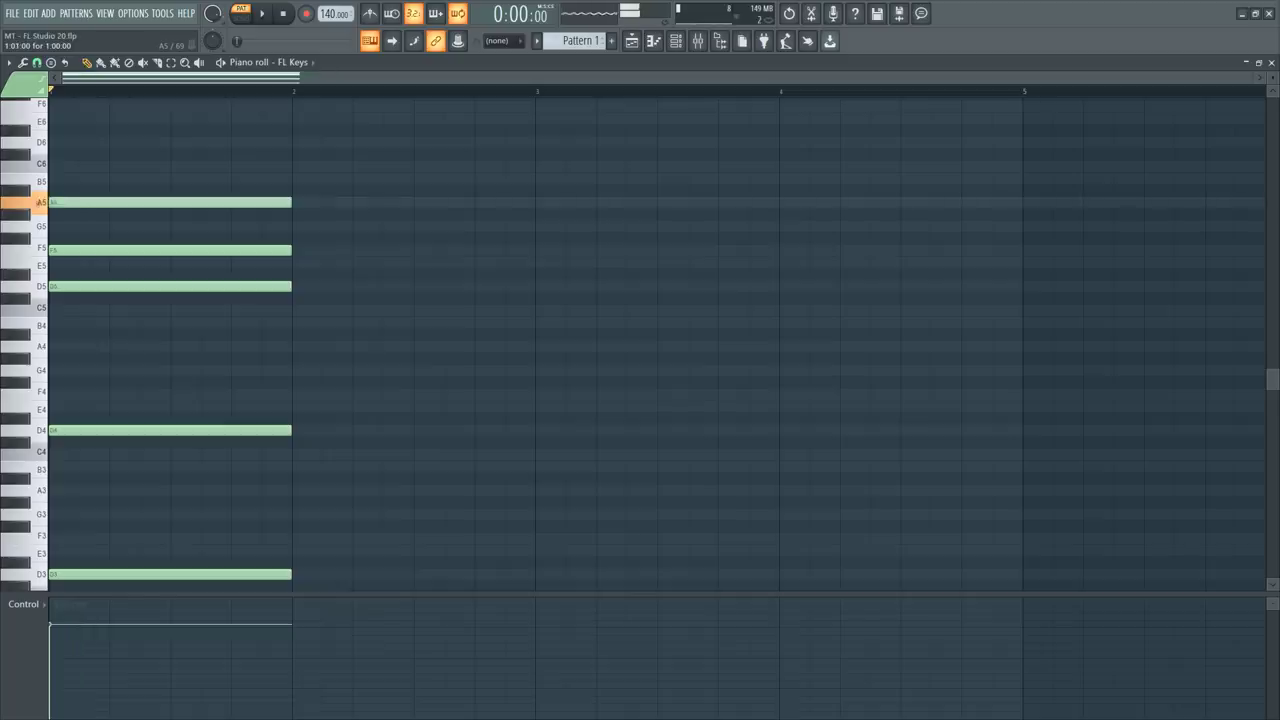
pyautogui.press('space')
pyautogui.press('space')
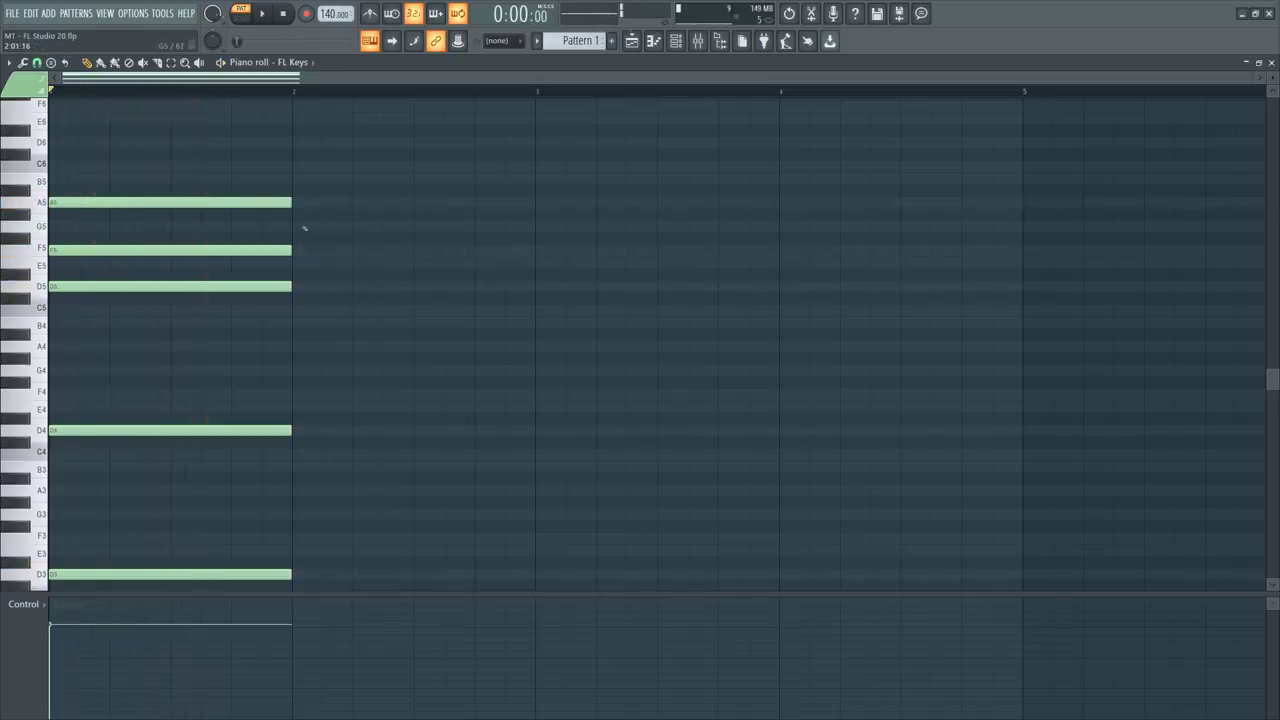
# Shorten all the chord notes to half a beat together, deselect them and play back the result.
pyautogui.hotkey('ctrl', 'a')
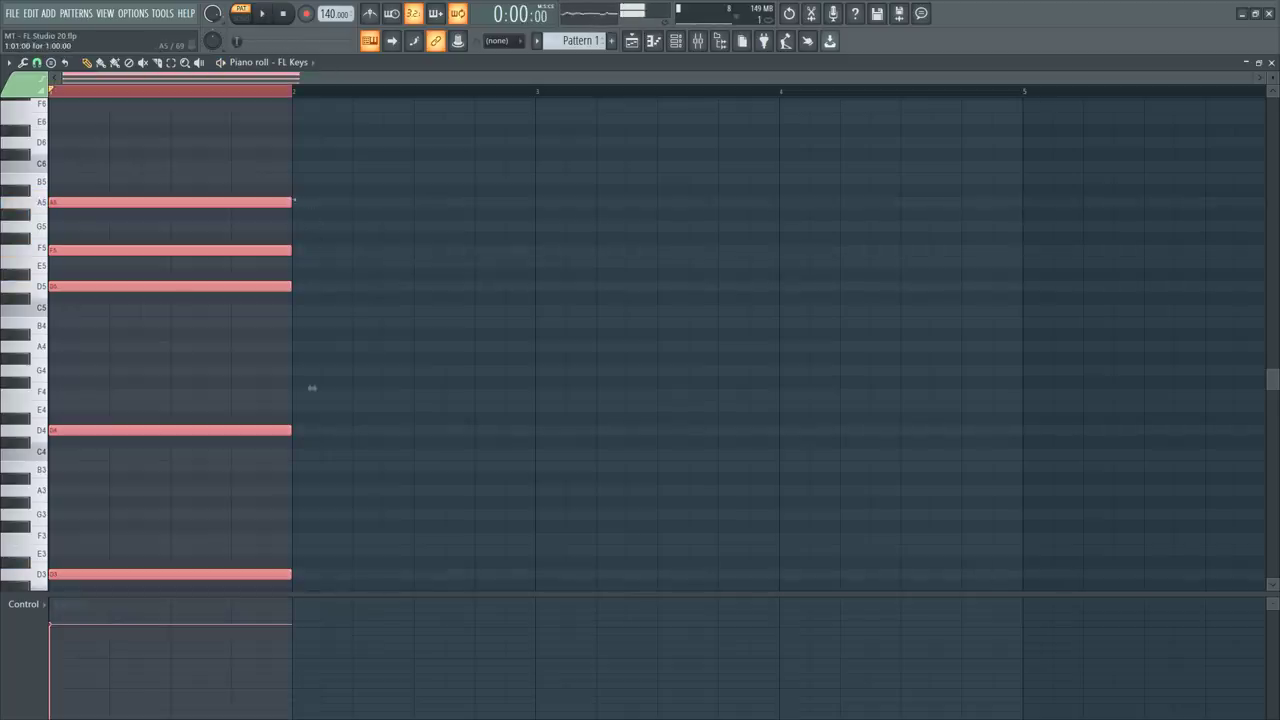
pyautogui.moveTo(290, 205); pyautogui.dragTo(83, 209)
pyautogui.hotkey('ctrl', 'd')
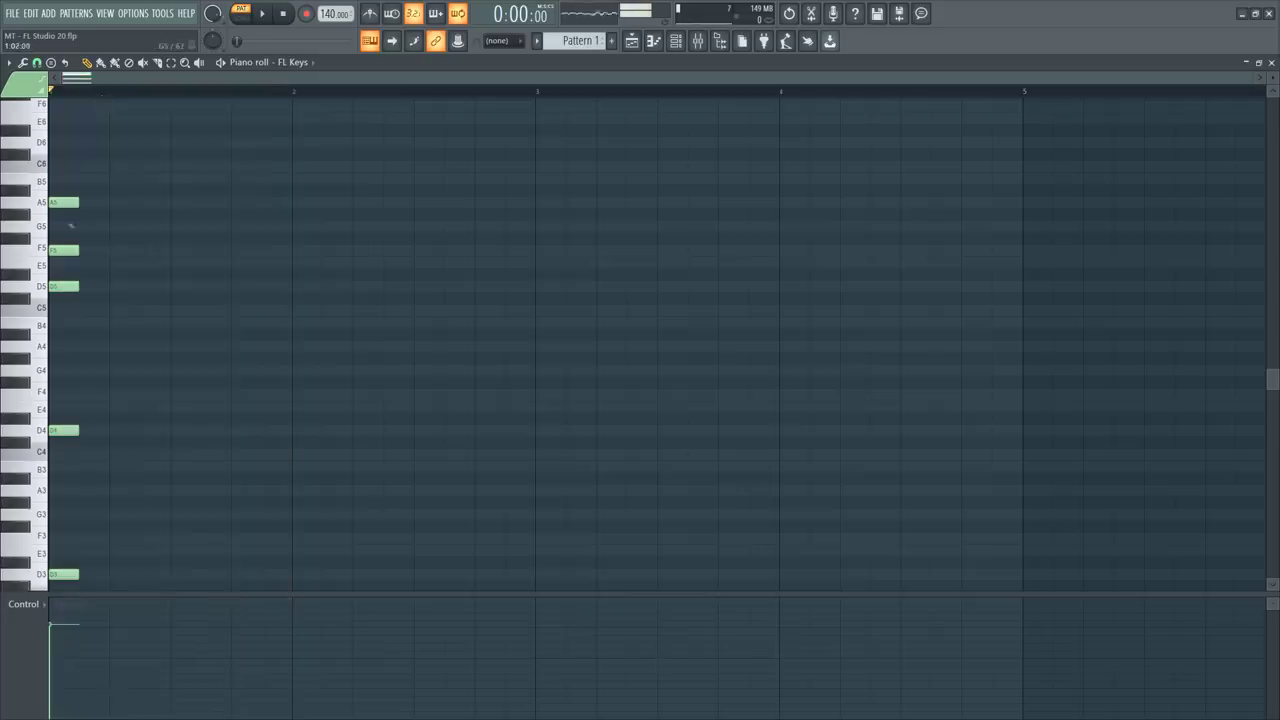
pyautogui.press('space')
pyautogui.press('space')
# Turn on the metronome and play the pattern with it.
pyautogui.click(369, 14)
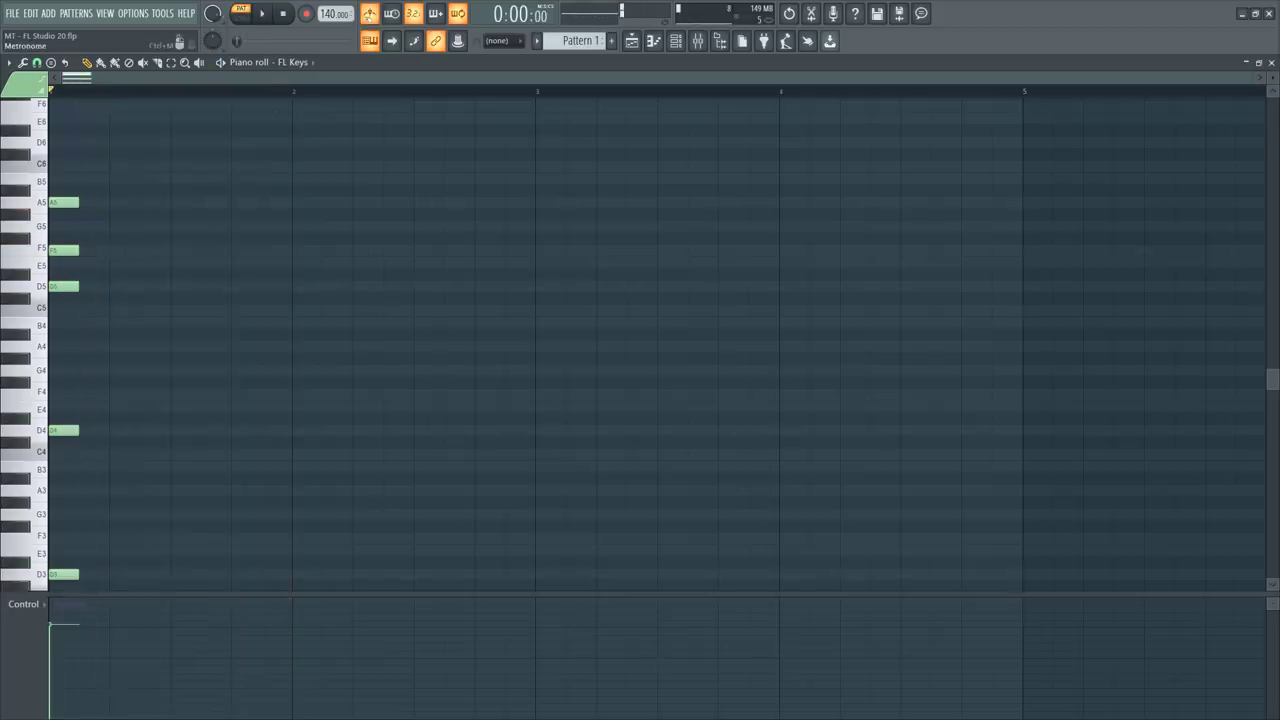
pyautogui.press('space')
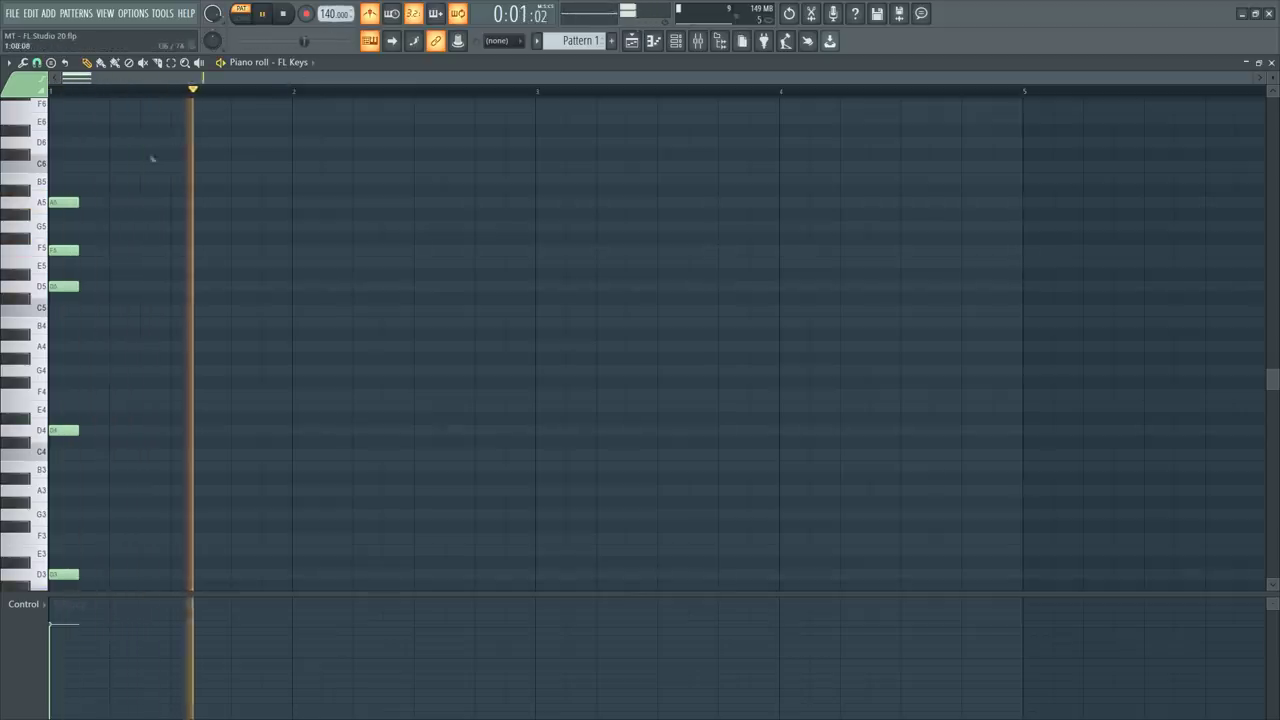
pyautogui.press('space')
# Add half-beat notes after the chord in bar 1: C6 at step 3, E6 at step 5, and G5 with G6 at step 7.
pyautogui.scroll(3, 110, 230)
pyautogui.scroll(-1, 75, 294)
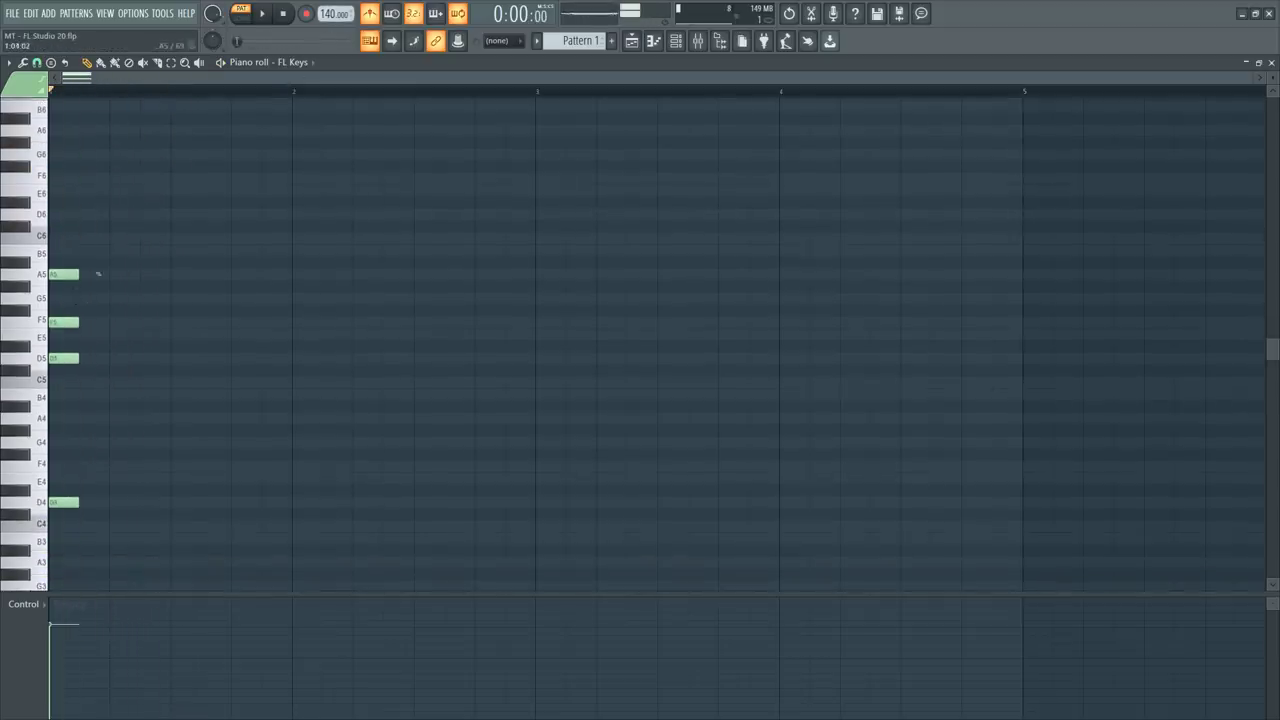
pyautogui.click(70, 275)
pyautogui.click(114, 241)
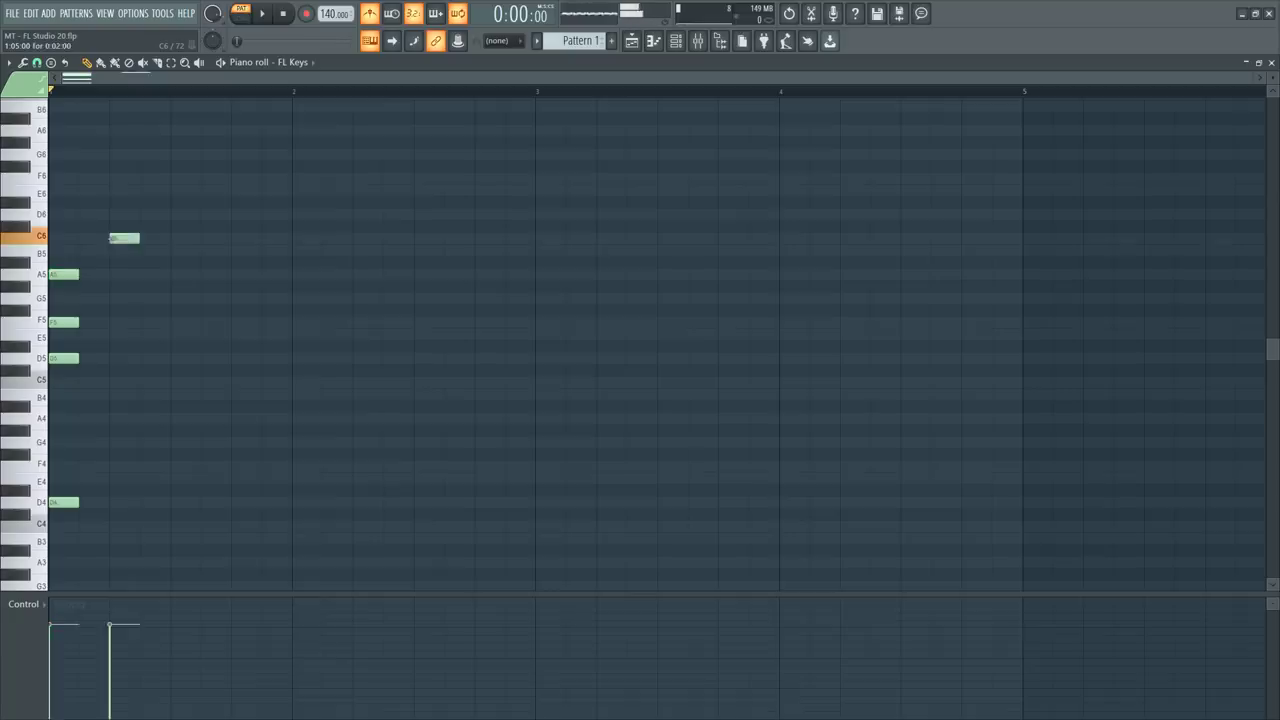
pyautogui.moveTo(126, 249); pyautogui.dragTo(96, 249)
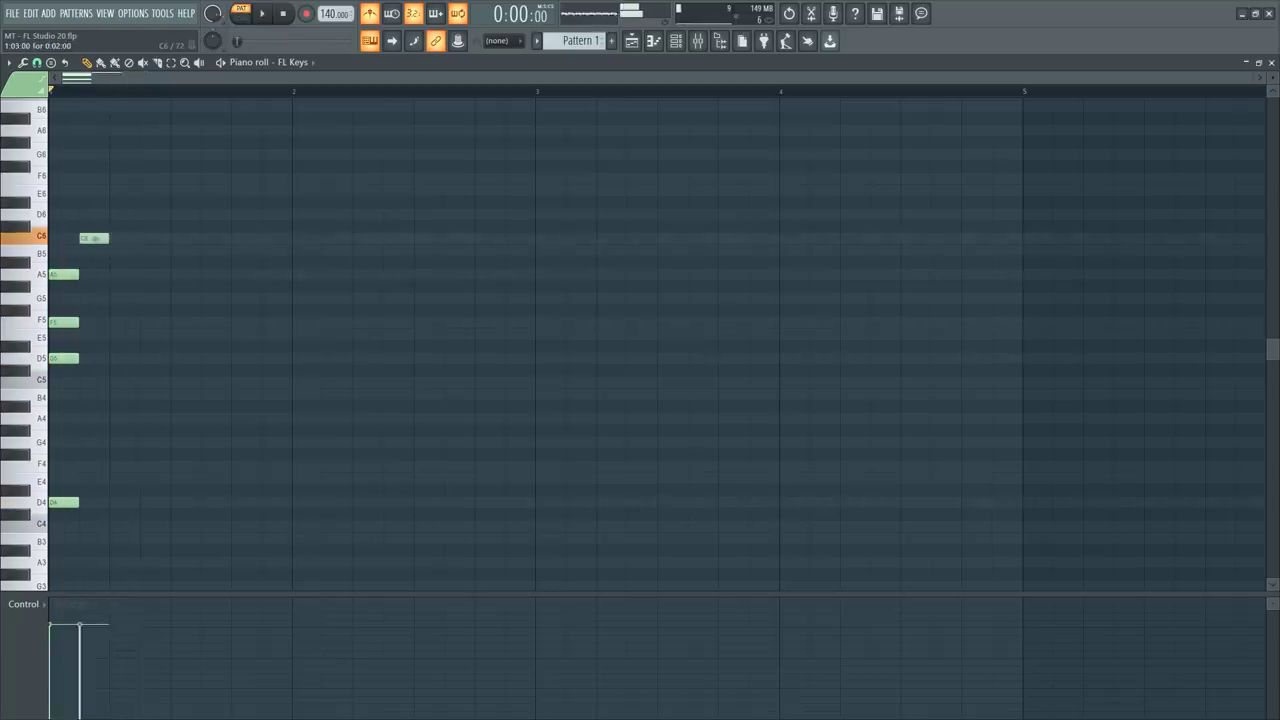
pyautogui.click(111, 193)
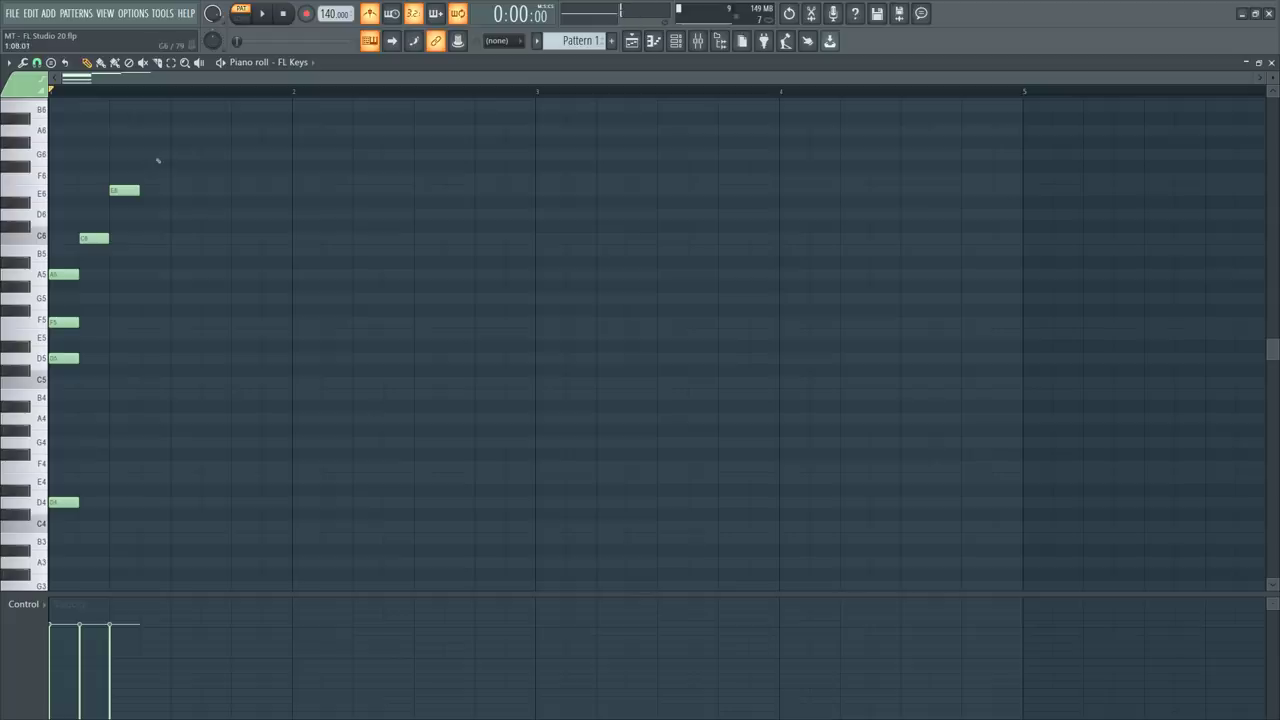
pyautogui.click(146, 300)
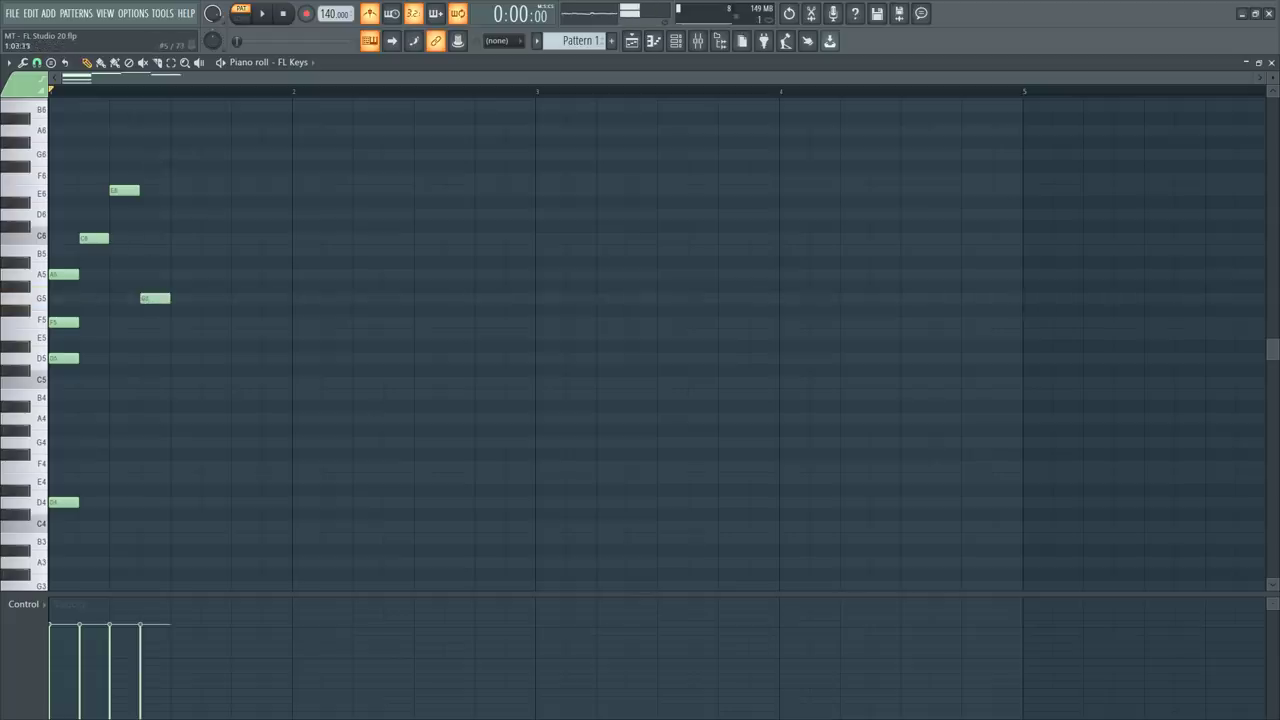
pyautogui.click(143, 153)
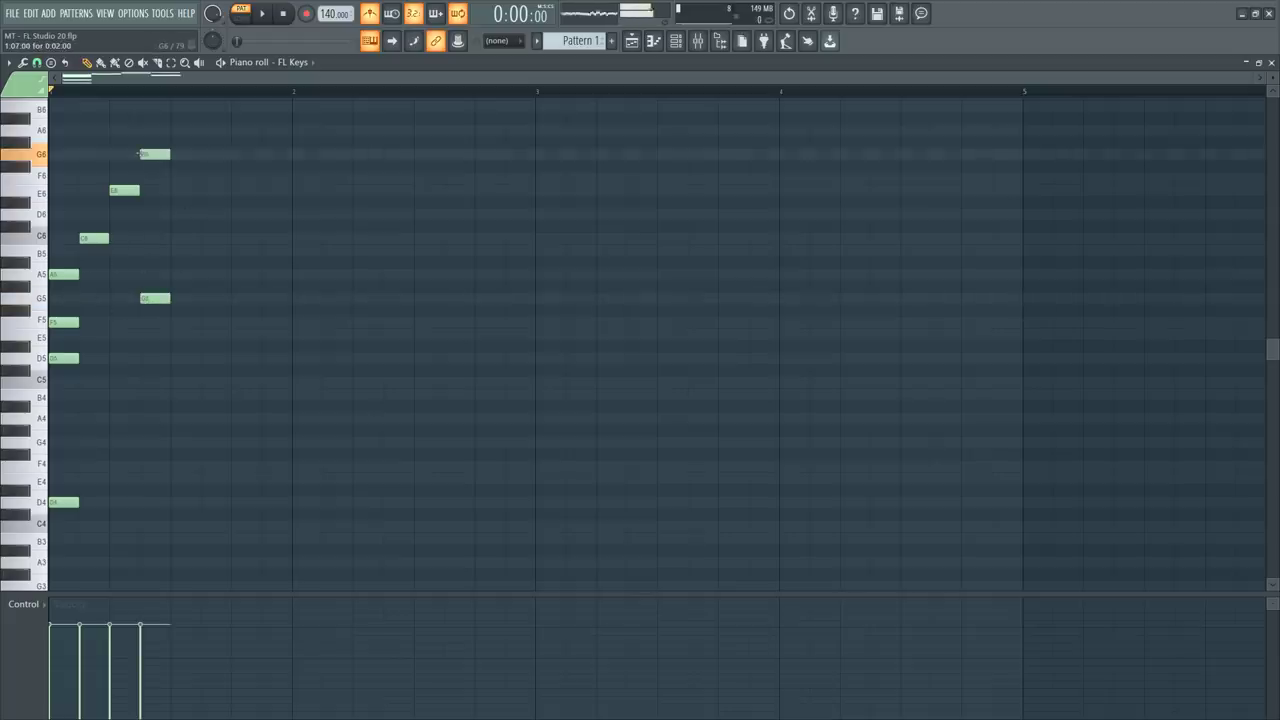
# Play the pattern several times to check the melody's rhythm against the metronome.
pyautogui.press('space')
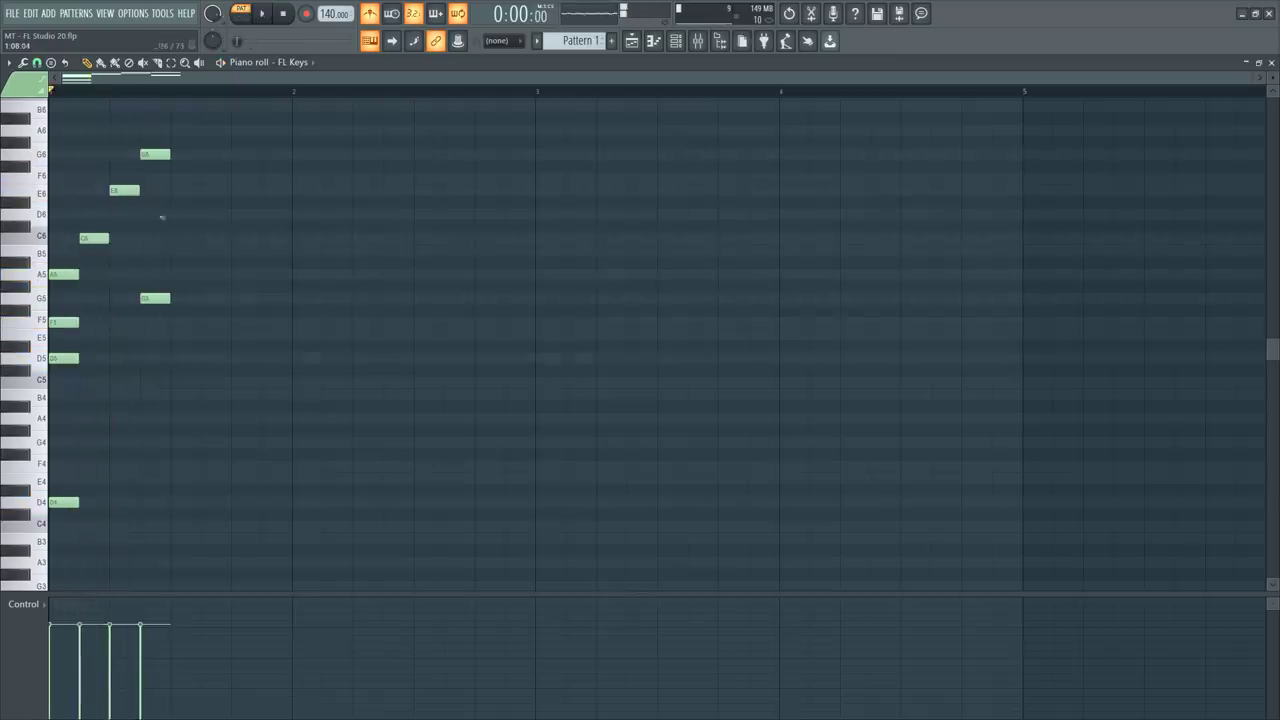
pyautogui.press('space')
pyautogui.press('space')
pyautogui.press('space')
pyautogui.press('space')
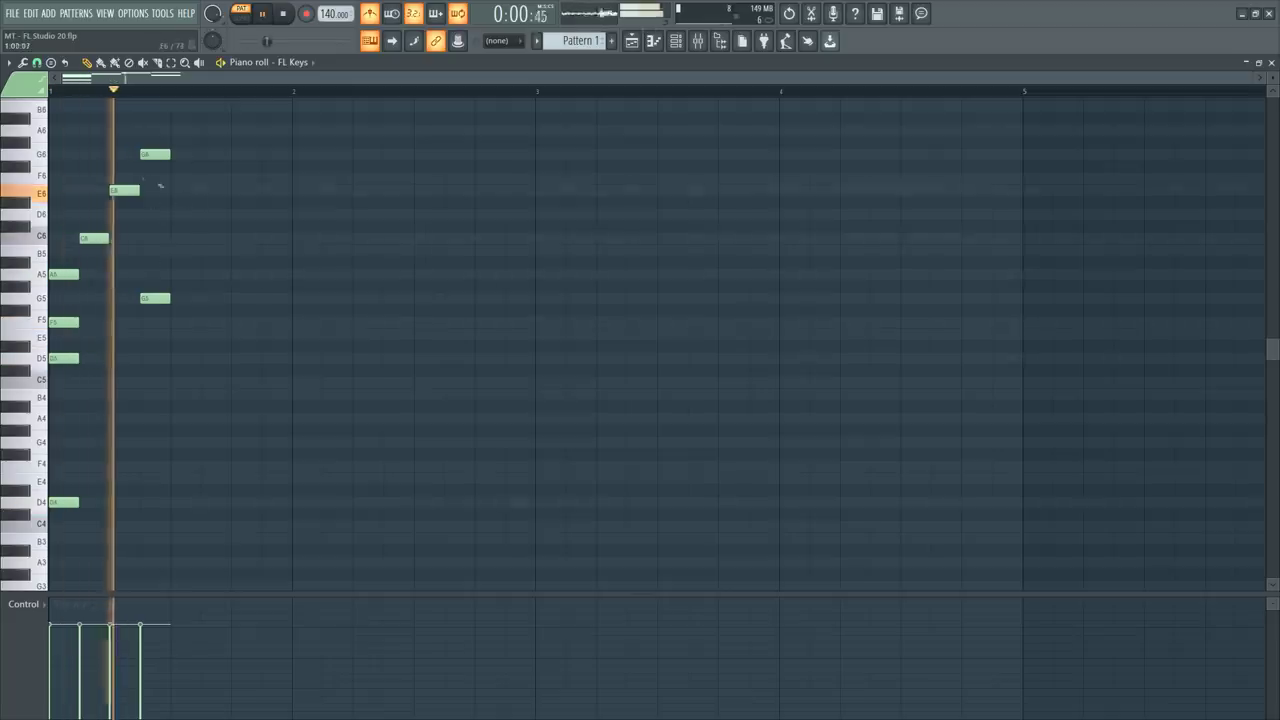
pyautogui.press('space')
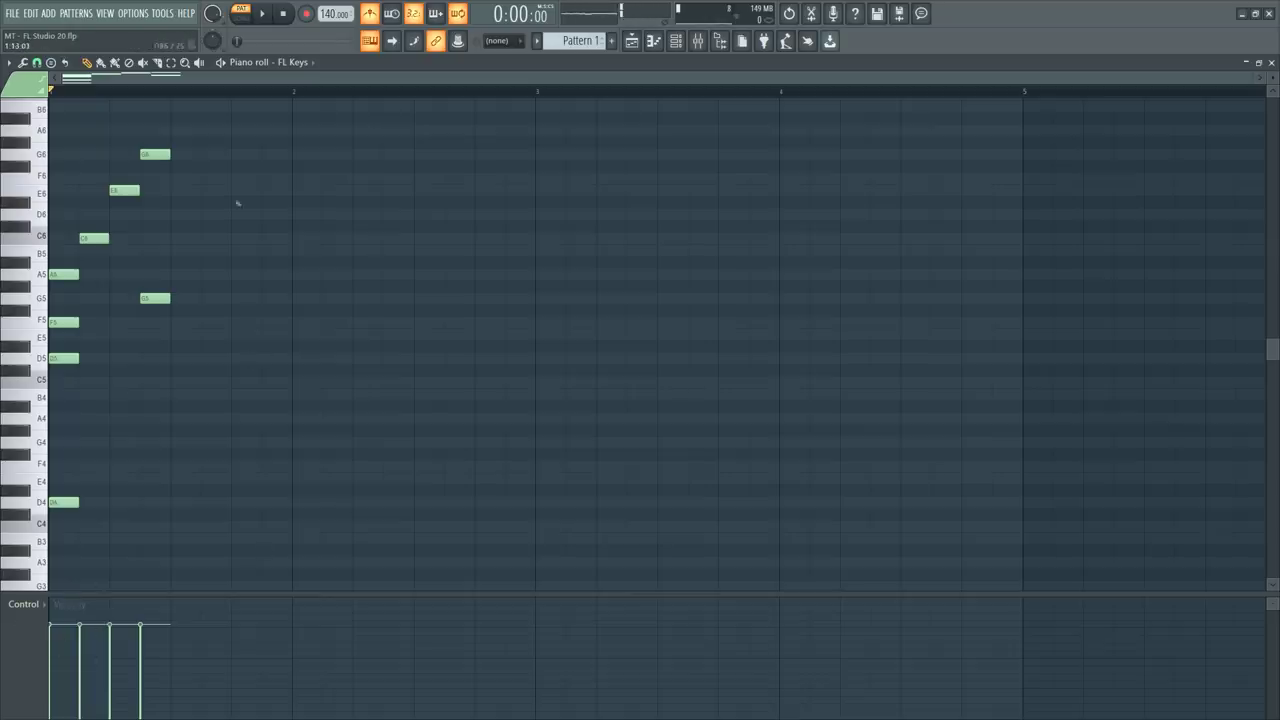
pyautogui.press('space')
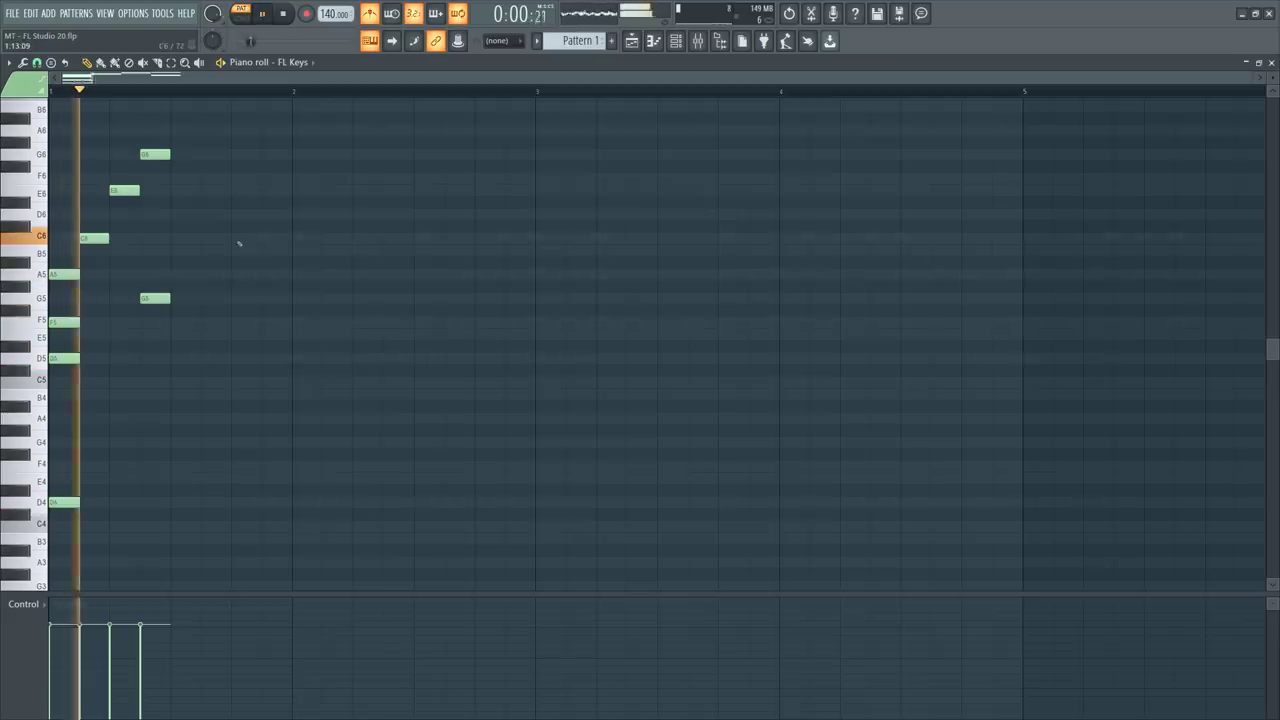
pyautogui.press('space')
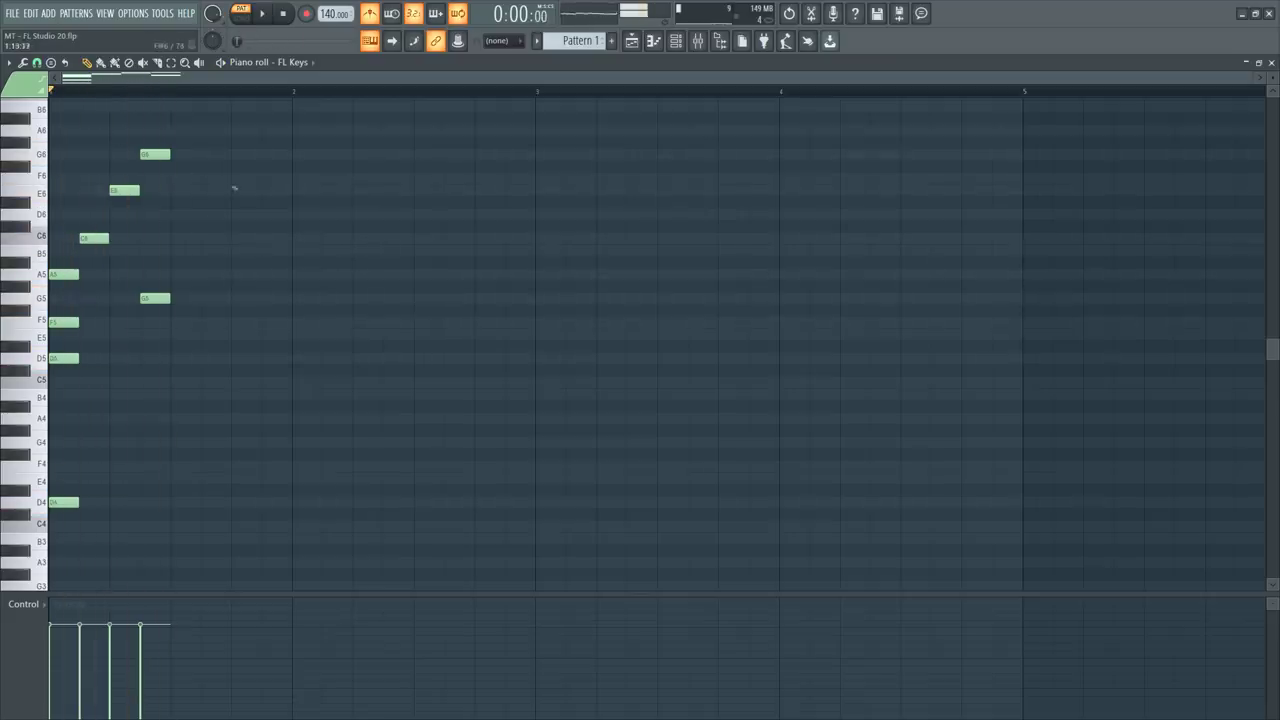
pyautogui.press('space')
pyautogui.press('space')
# Add half-beat notes to the melody in bar 1: A6 at step 11 and E6 at step 13.
pyautogui.click(204, 129)
pyautogui.scroll(5, 225, 250)
pyautogui.click(237, 297)
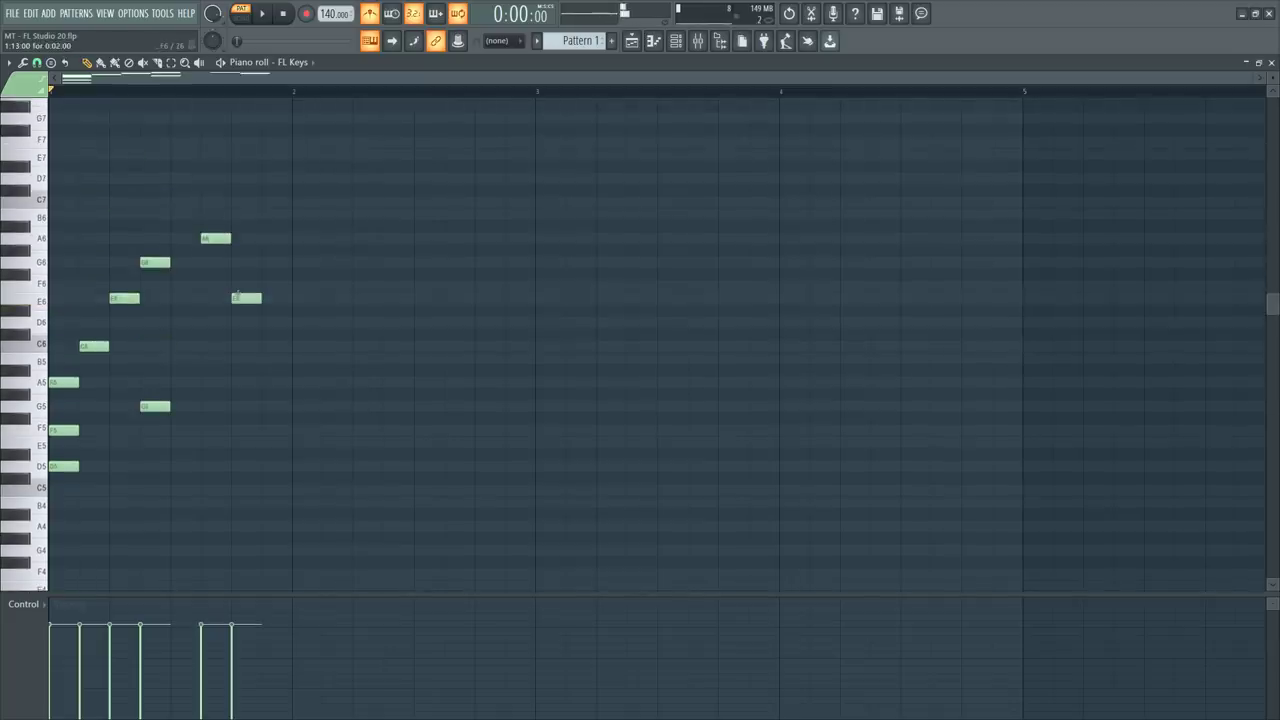
# Add a half-beat G6 note at step 15 in bar 1 and play the pattern.
pyautogui.click(268, 262)
pyautogui.press('space')
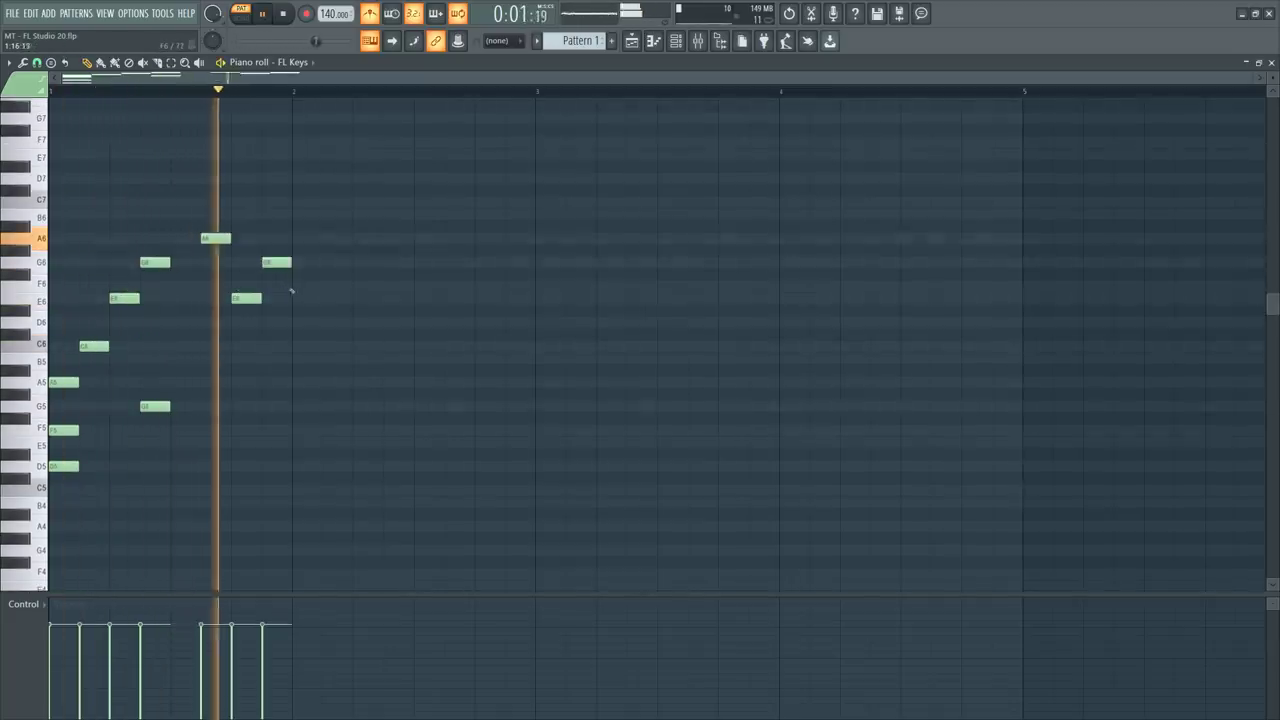
pyautogui.press('space')
# Fill bar 2 with consecutive half-beat notes D6, E6, C6, D6, B5, C6, A5 and B5.
pyautogui.click(300, 322)
pyautogui.click(328, 298)
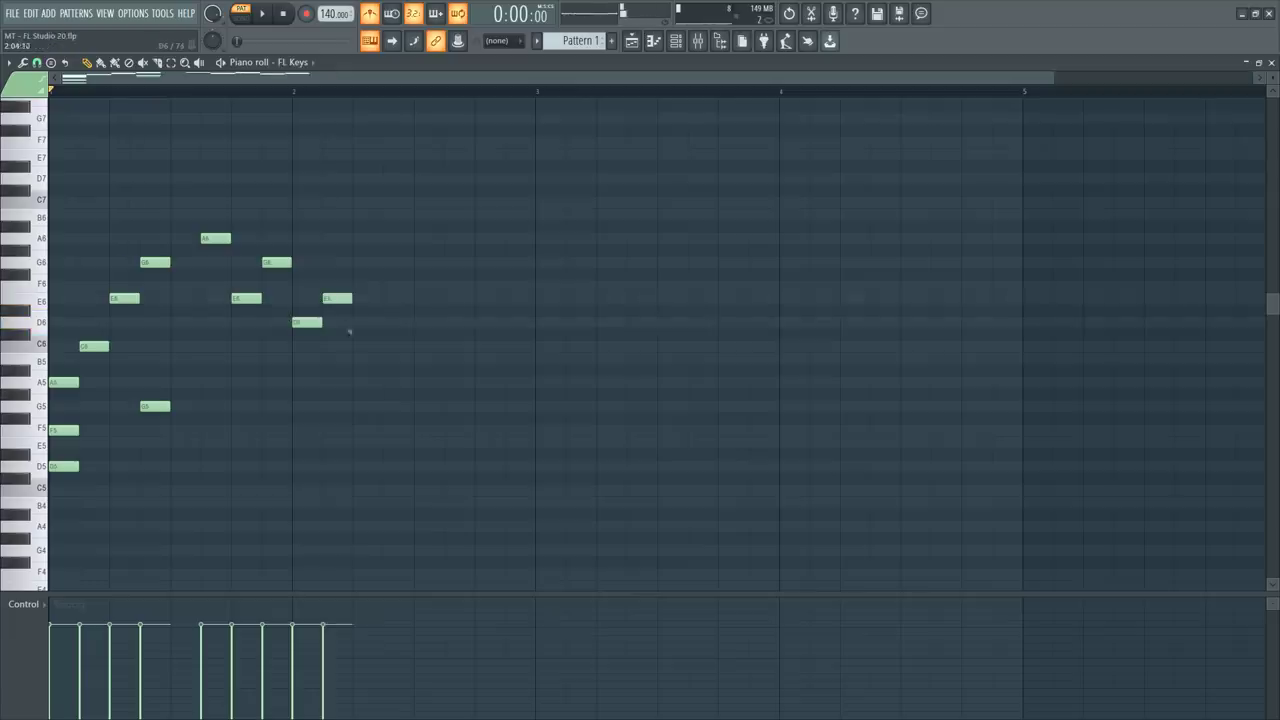
pyautogui.moveTo(360, 358); pyautogui.dragTo(421, 358)
pyautogui.click(392, 322)
pyautogui.click(450, 346)
pyautogui.click(482, 382)
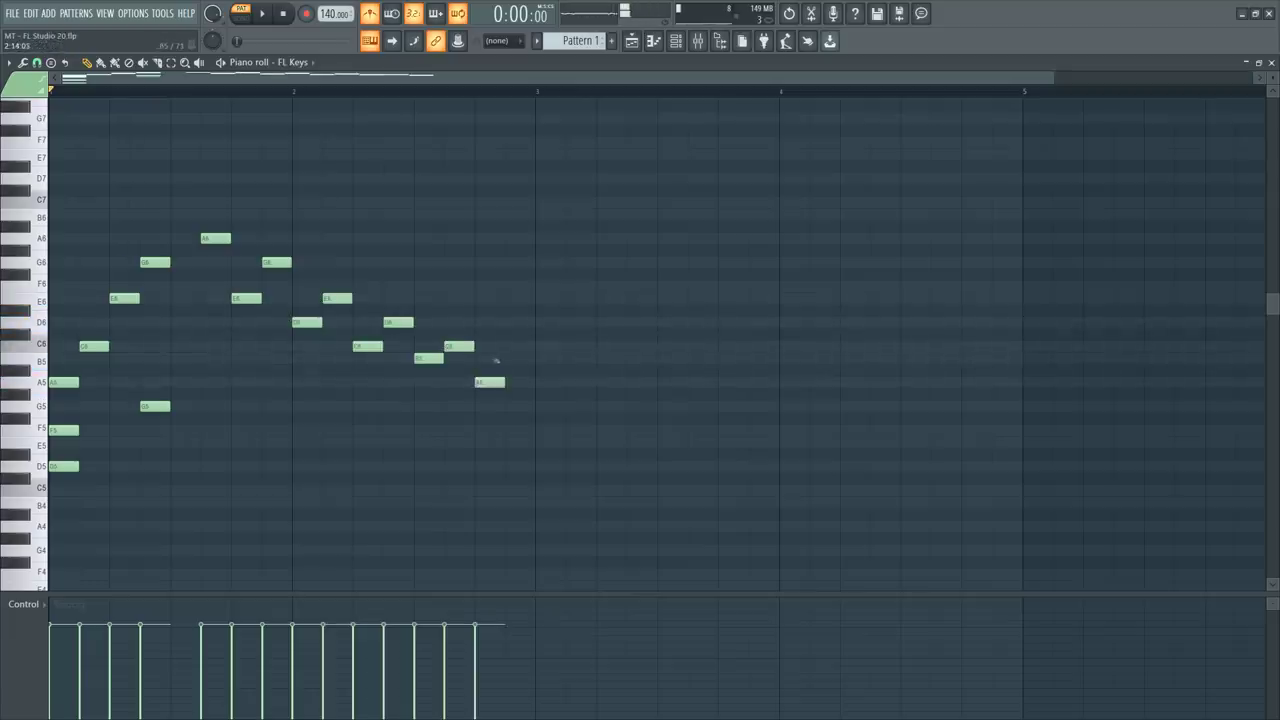
pyautogui.click(512, 358)
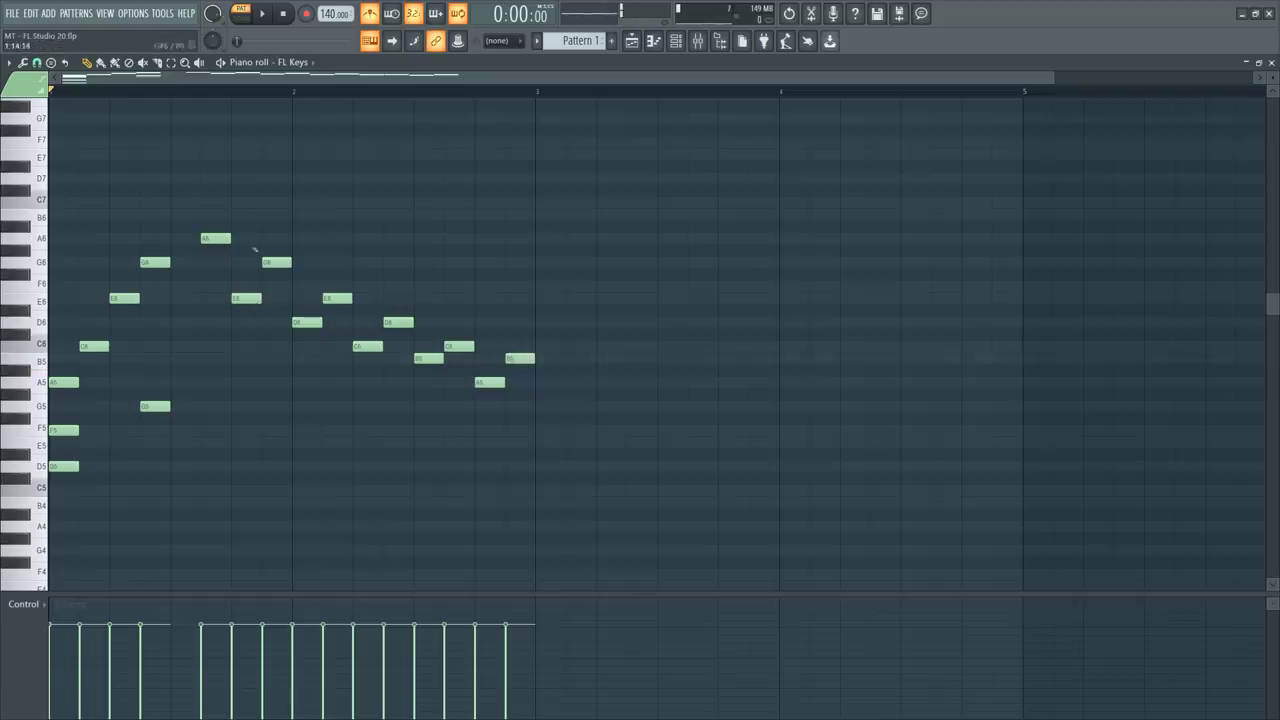
# Try stacking G6 and E6 beneath the A6 at step 11 in bar 1, and delete the added notes.
pyautogui.click(212, 262)
pyautogui.click(211, 298)
pyautogui.keyDown('ctrl'); pyautogui.click(214, 266); pyautogui.keyUp('ctrl')
pyautogui.moveTo(219, 209); pyautogui.dragTo(221, 315)
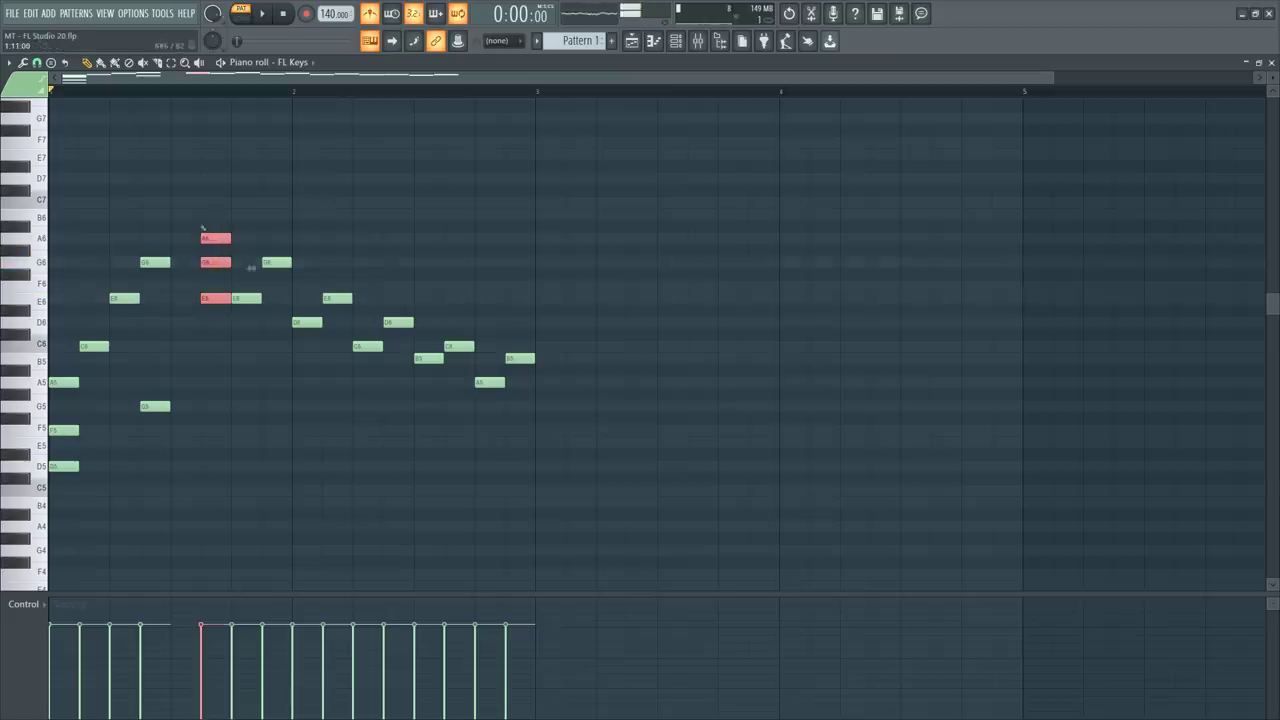
pyautogui.click(206, 286)
pyautogui.moveTo(203, 233); pyautogui.dragTo(206, 304)
pyautogui.rightClick(216, 262)
pyautogui.rightClick(216, 286)
pyautogui.rightClick(216, 298)
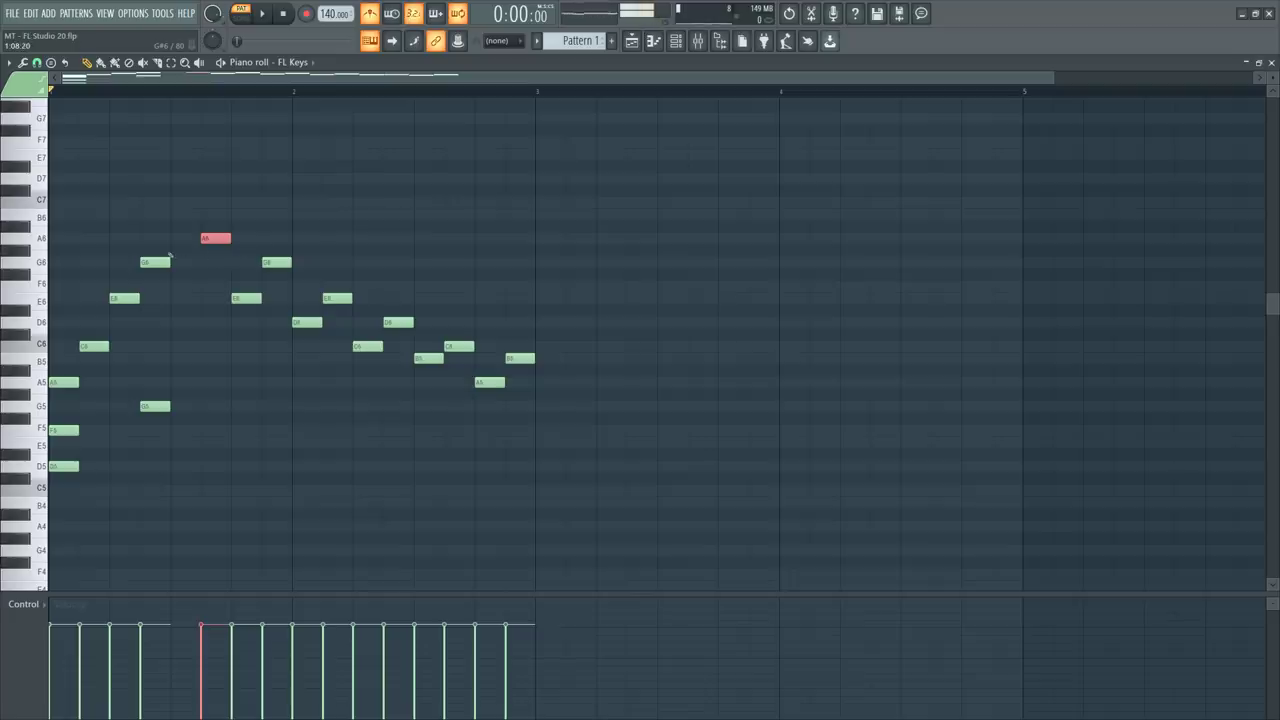
# Examine the alternating melody notes across bars 1 and 2 by selecting them individually, and play the pattern.
pyautogui.keyDown('ctrl'); pyautogui.click(272, 248); pyautogui.keyUp('ctrl')
pyautogui.keyDown('ctrl'); pyautogui.click(218, 239); pyautogui.keyUp('ctrl')
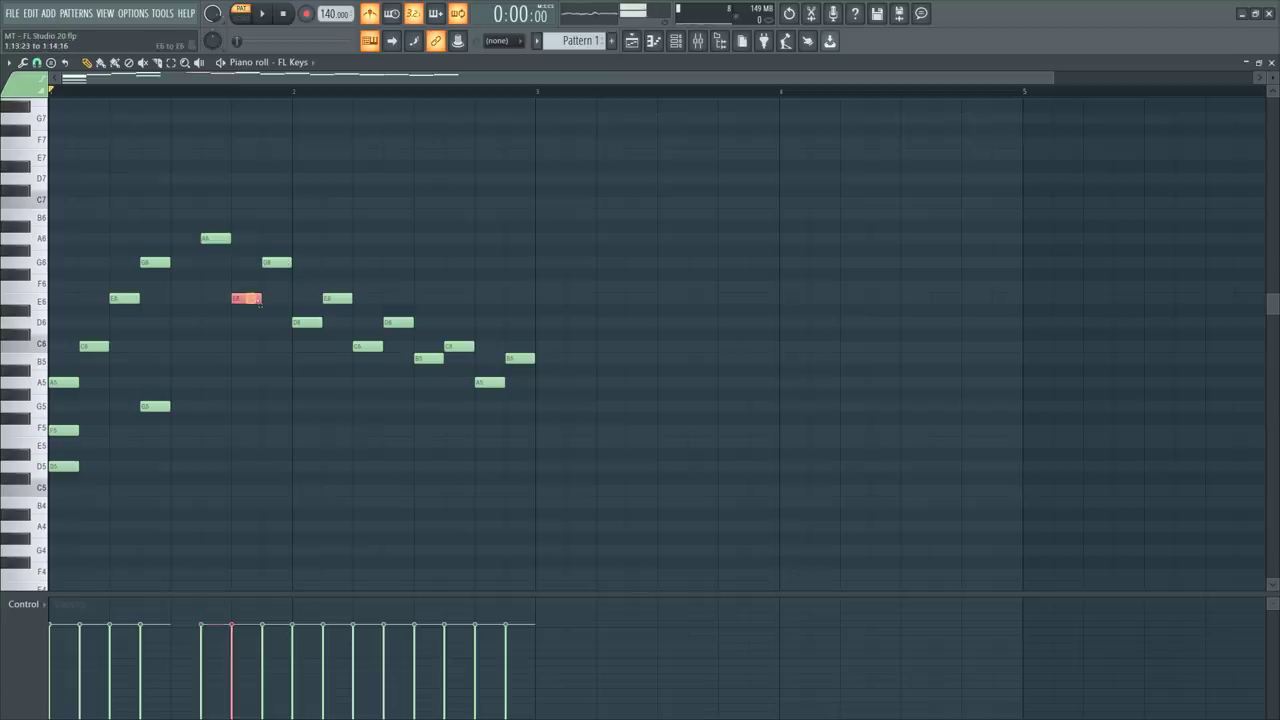
pyautogui.moveTo(307, 322)
pyautogui.mouseDown()
pyautogui.moveTo(307, 334)
pyautogui.moveTo(307, 322)
pyautogui.mouseUp()
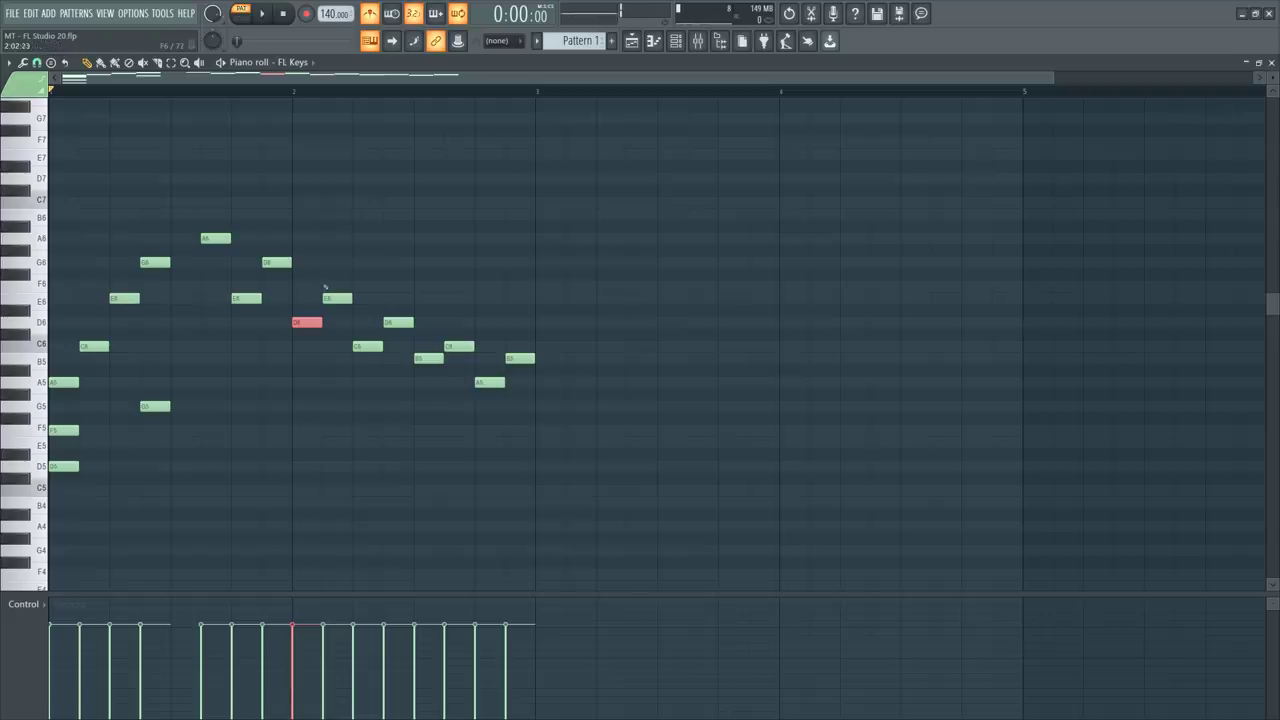
pyautogui.keyDown('ctrl'); pyautogui.click(285, 262); pyautogui.keyUp('ctrl')
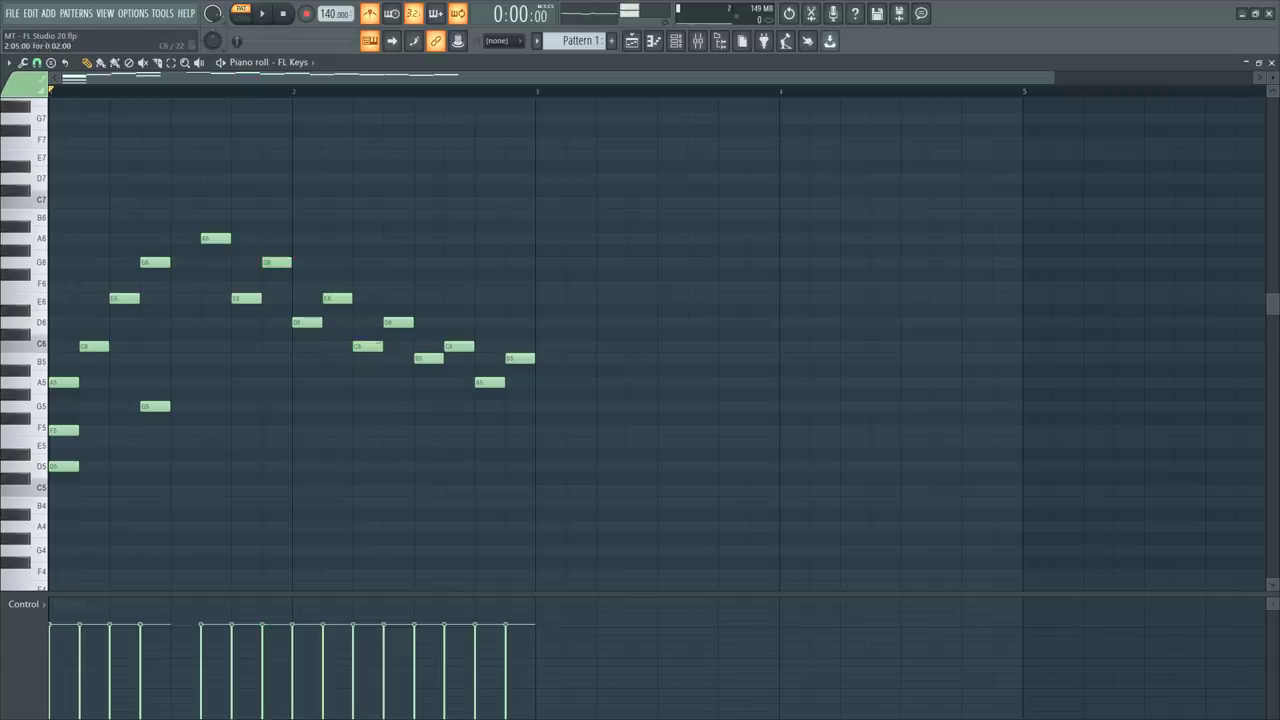
pyautogui.press('space')
pyautogui.press('space')
pyautogui.press('space')
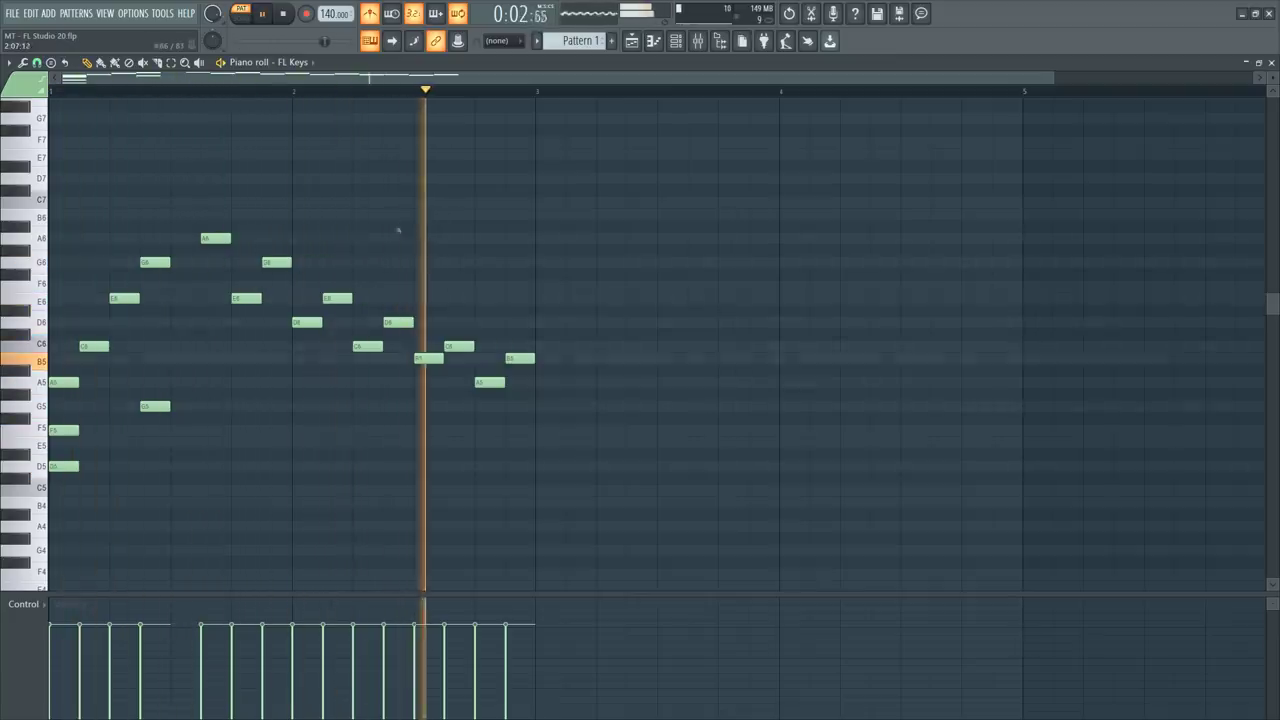
pyautogui.press('space')
# Add half-beat notes G6 above the A5 and E6 above the B5 at the end of bar 2, and play the pattern.
pyautogui.moveTo(480, 308); pyautogui.dragTo(480, 262)
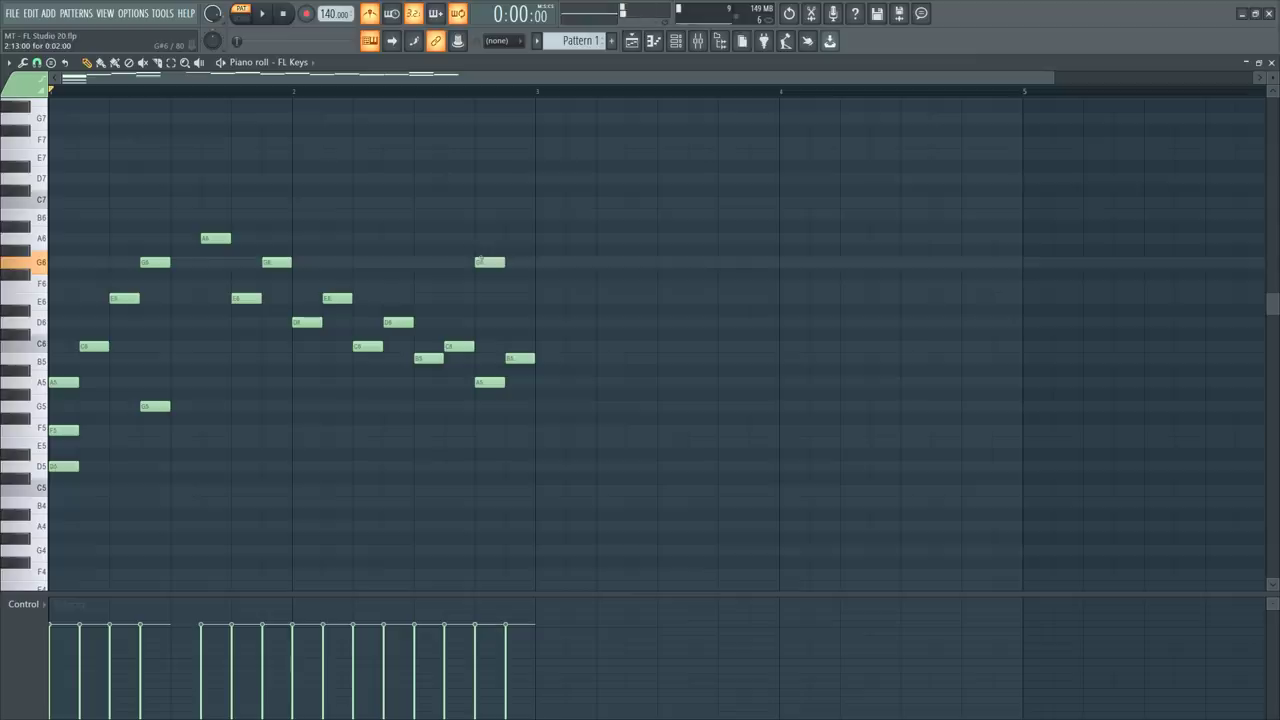
pyautogui.click(510, 300)
pyautogui.moveTo(527, 313); pyautogui.dragTo(494, 234)
pyautogui.hotkey('ctrl', 'd')
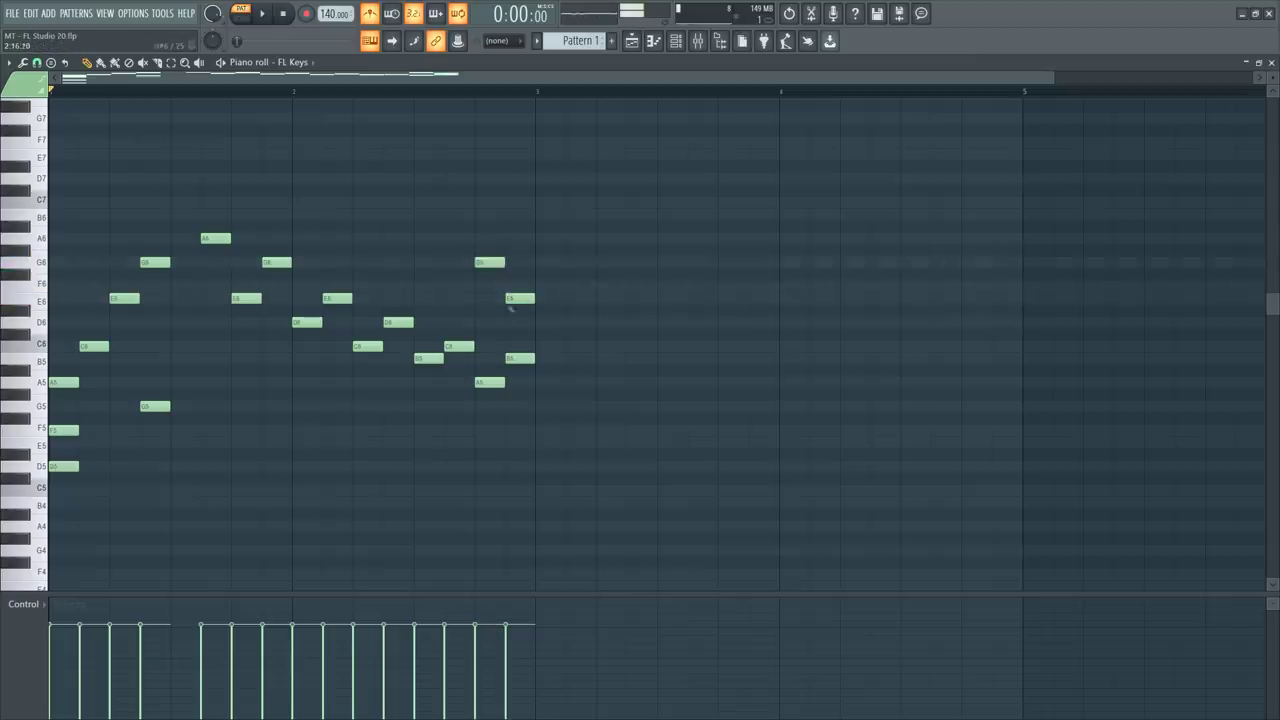
pyautogui.moveTo(508, 292); pyautogui.dragTo(555, 280)
pyautogui.press('space')
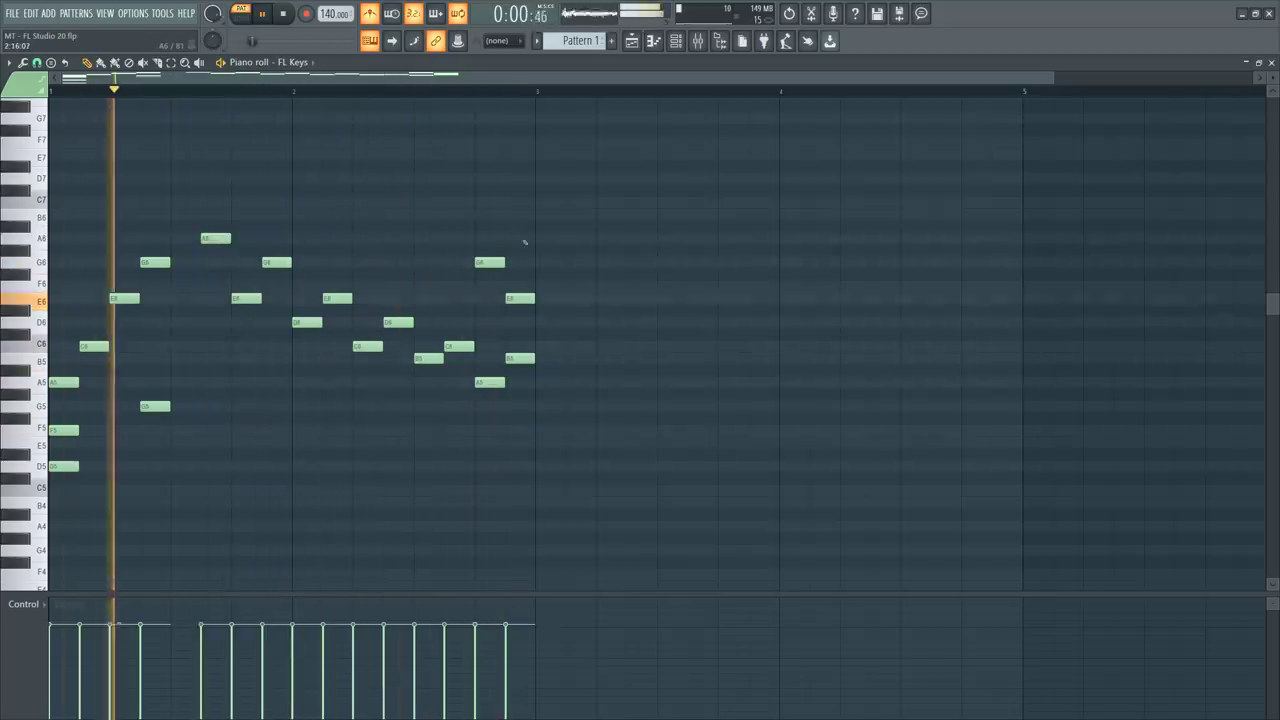
pyautogui.press('space')
# Select the opening chord, the G5–G6 pair and the stacked notes ending bar 2 to examine them, and play the pattern.
pyautogui.scroll(-2, 540, 235)
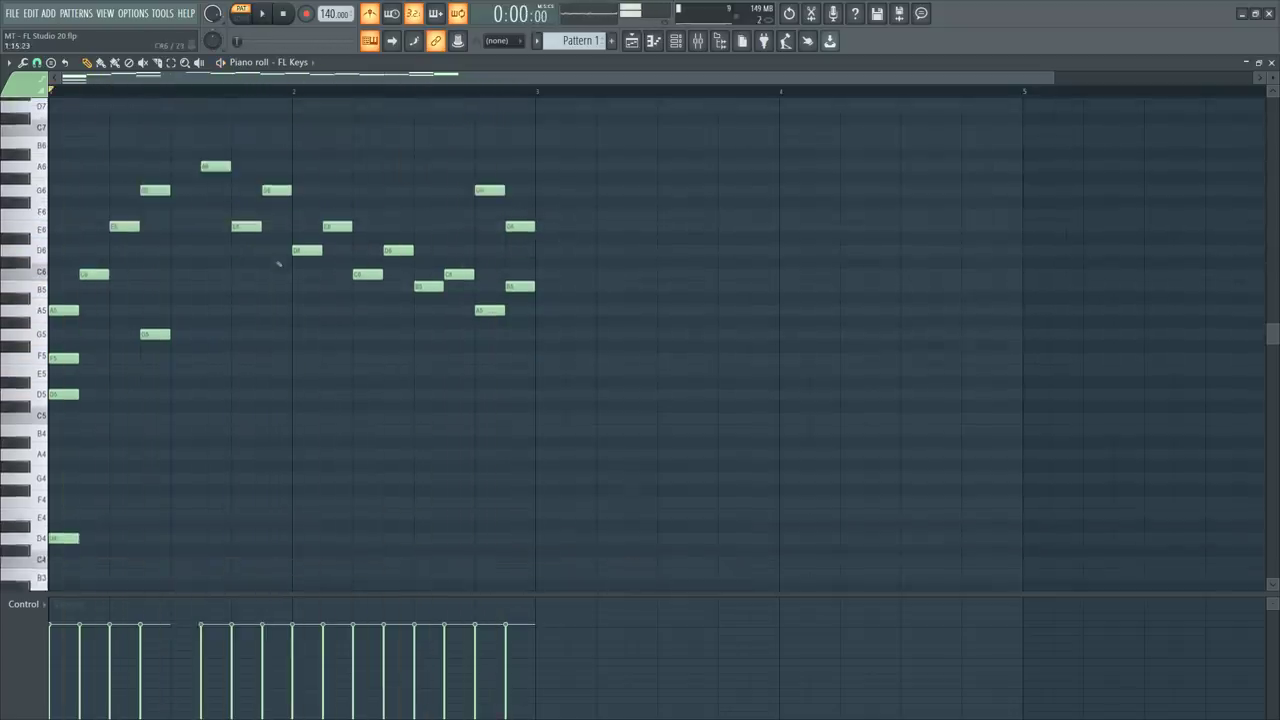
pyautogui.scroll(-2, 280, 262)
pyautogui.scroll(2, 281, 263)
pyautogui.scroll(-1, 197, 284)
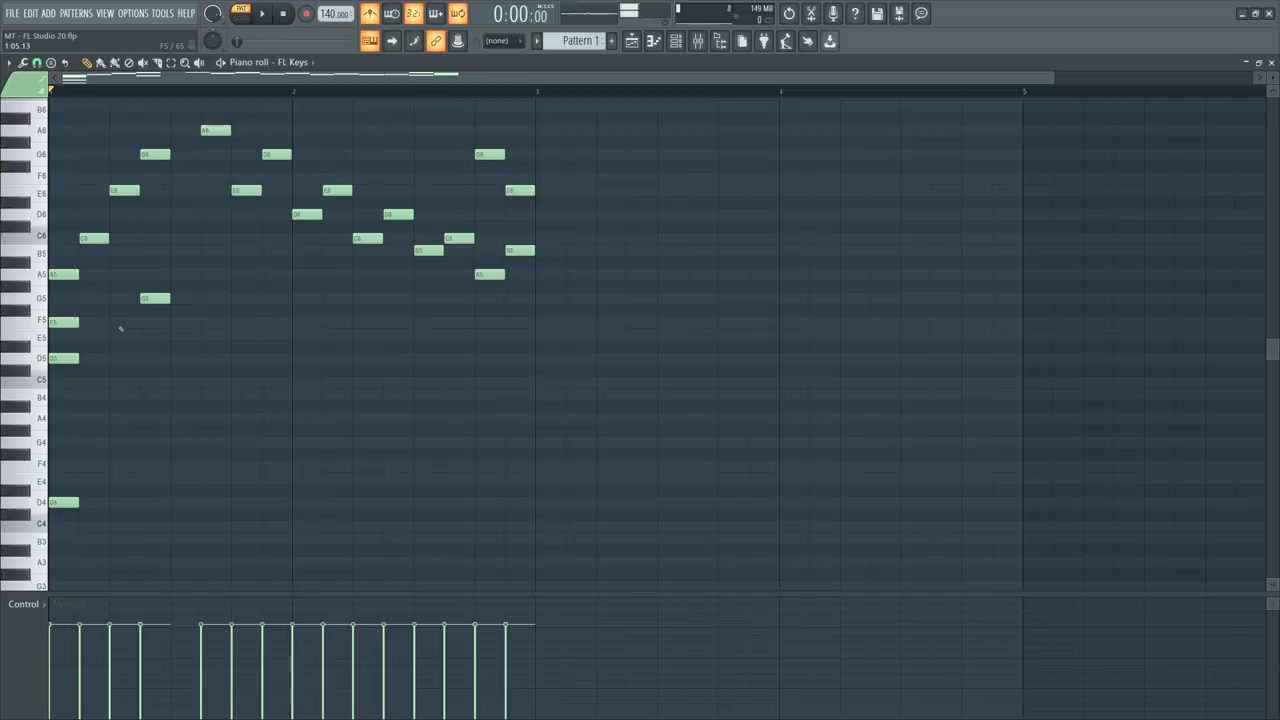
pyautogui.moveTo(57, 257); pyautogui.dragTo(60, 391)
pyautogui.scroll(3, 188, 283)
pyautogui.moveTo(157, 221); pyautogui.dragTo(160, 441)
pyautogui.moveTo(492, 228); pyautogui.dragTo(526, 410)
pyautogui.press('space')
pyautogui.press('space')
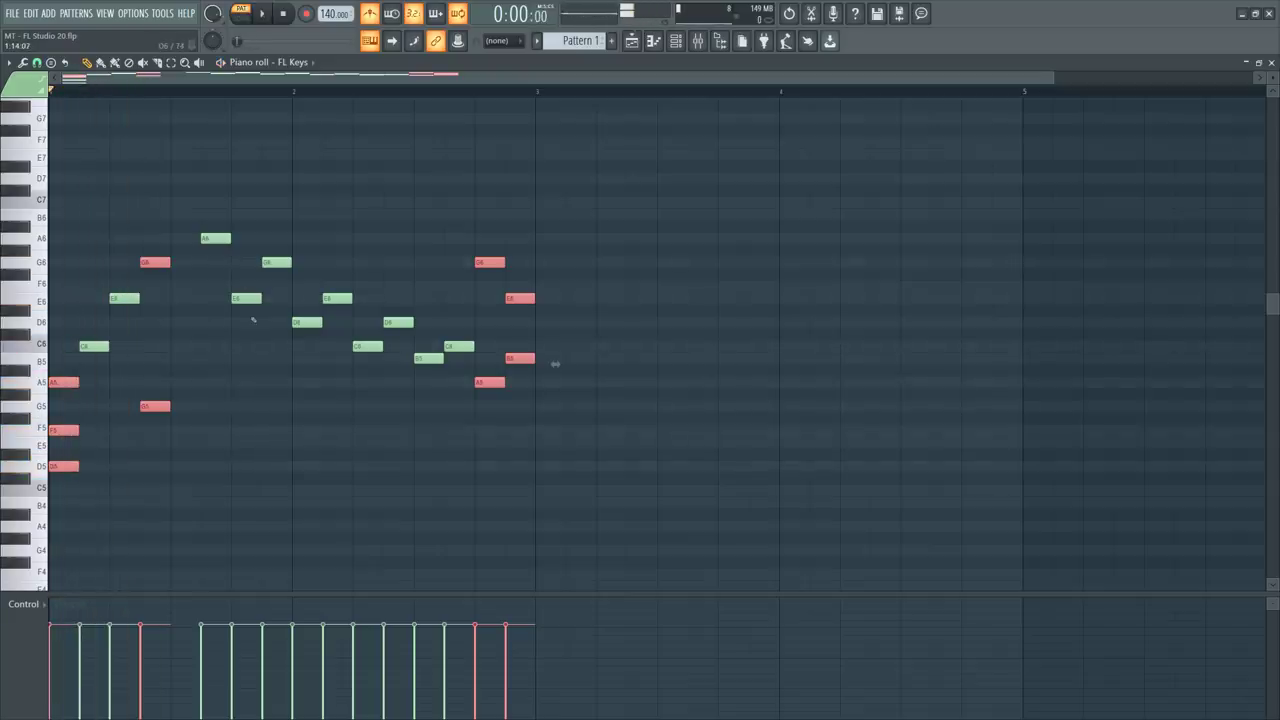
pyautogui.press('space')
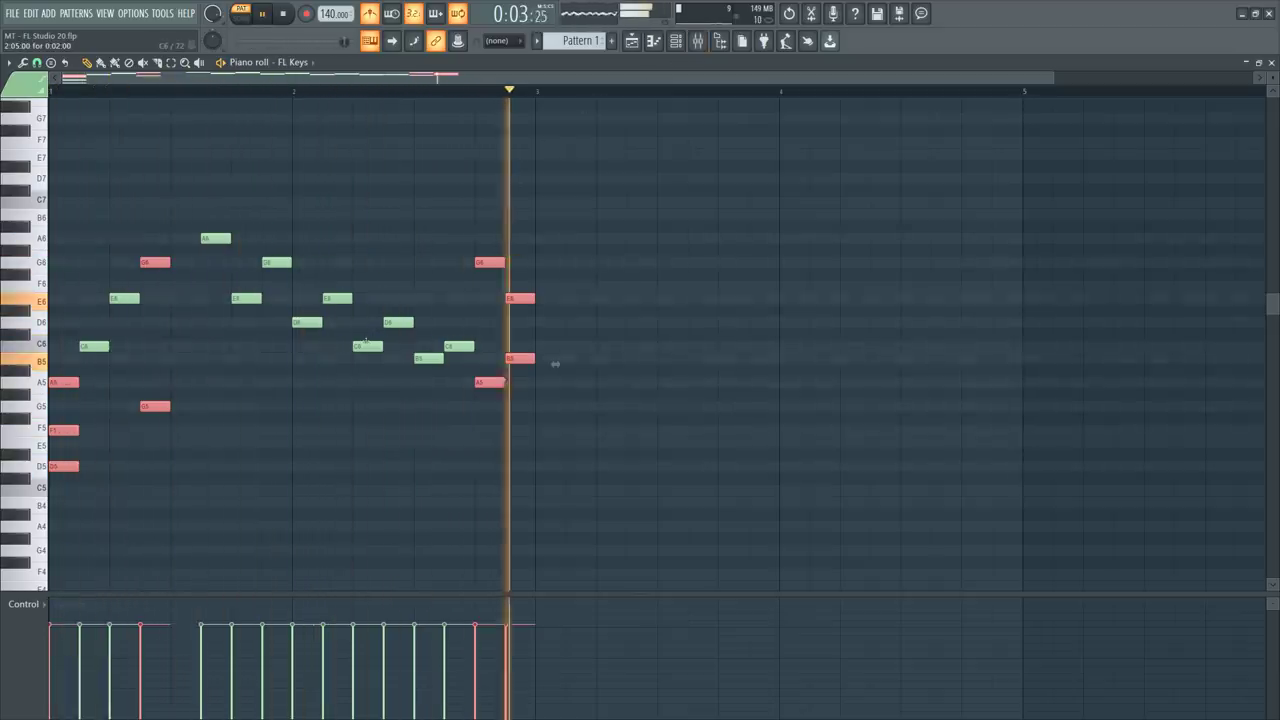
pyautogui.press('space')
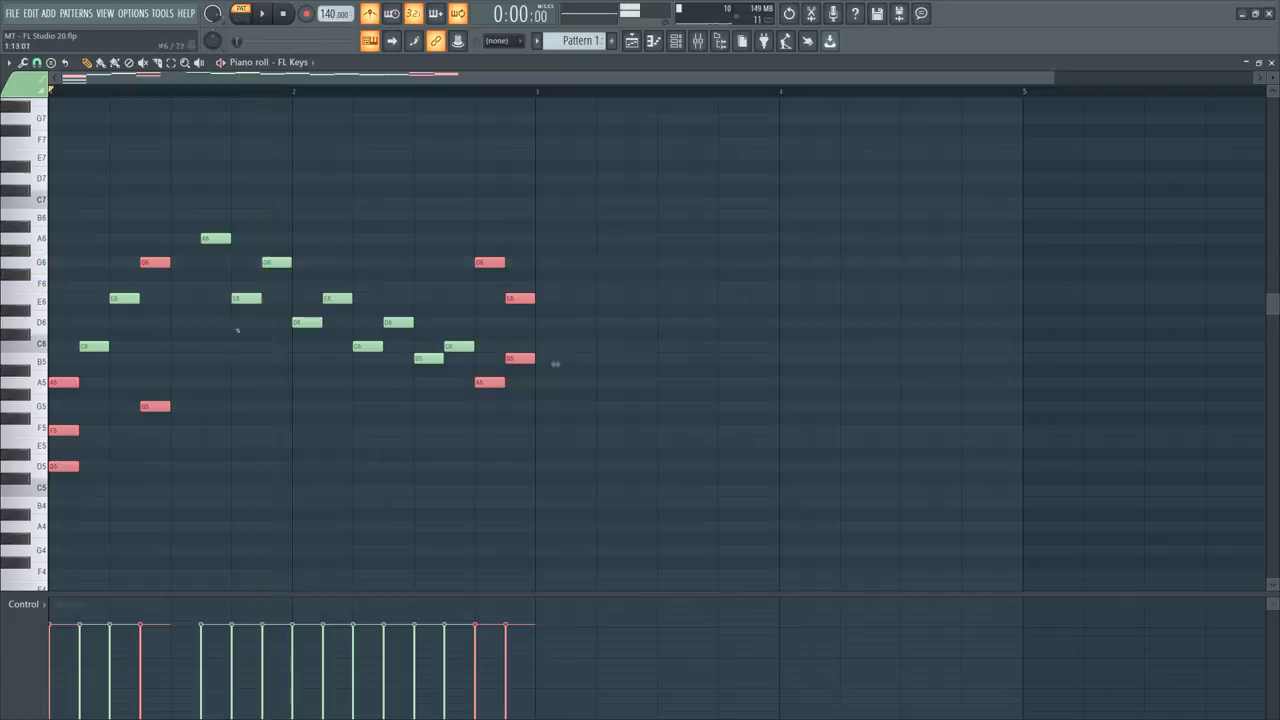
# Add a half-beat E5 note beneath the E6 at step 13 in bar 1, and play the pattern.
pyautogui.press('space')
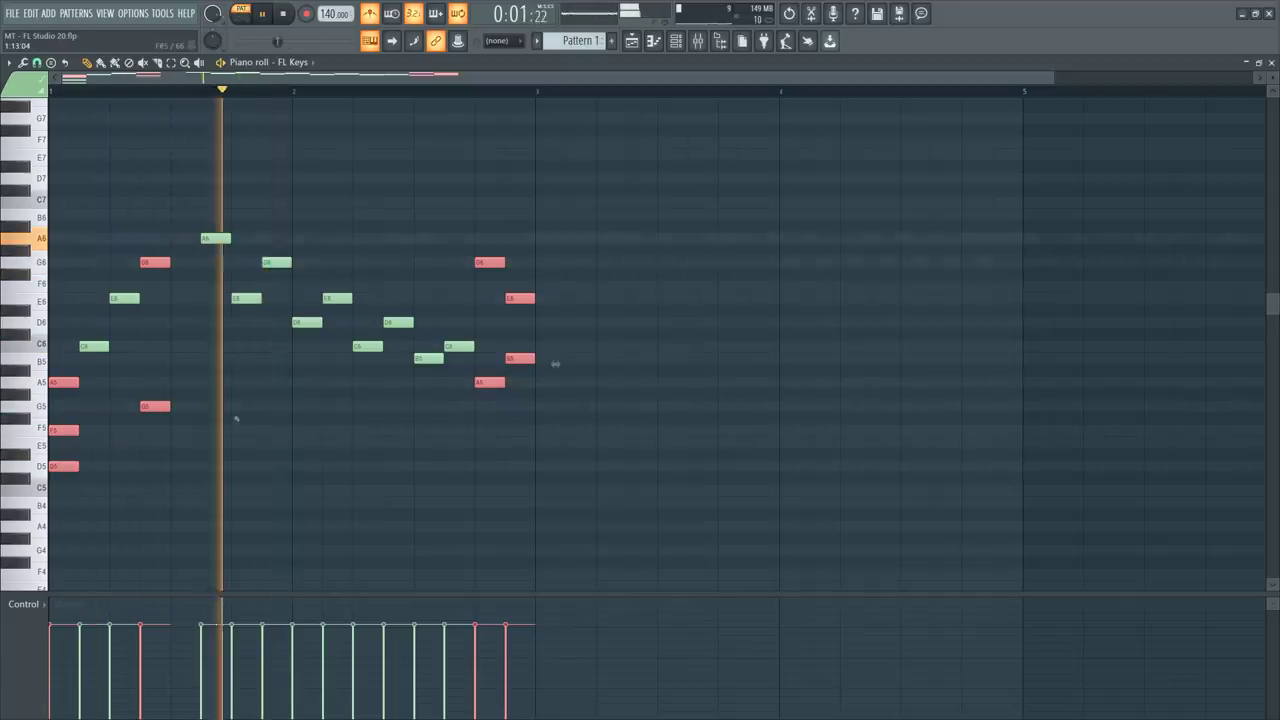
pyautogui.press('space')
pyautogui.click(234, 411)
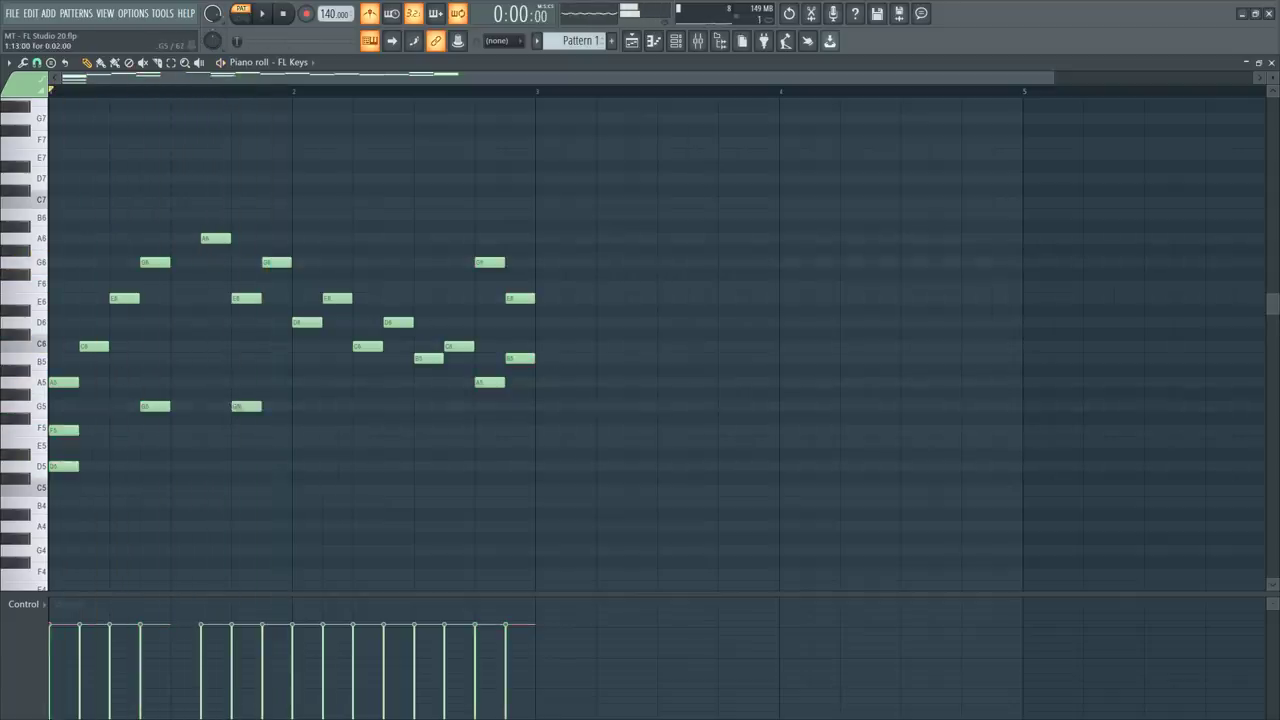
pyautogui.press('space')
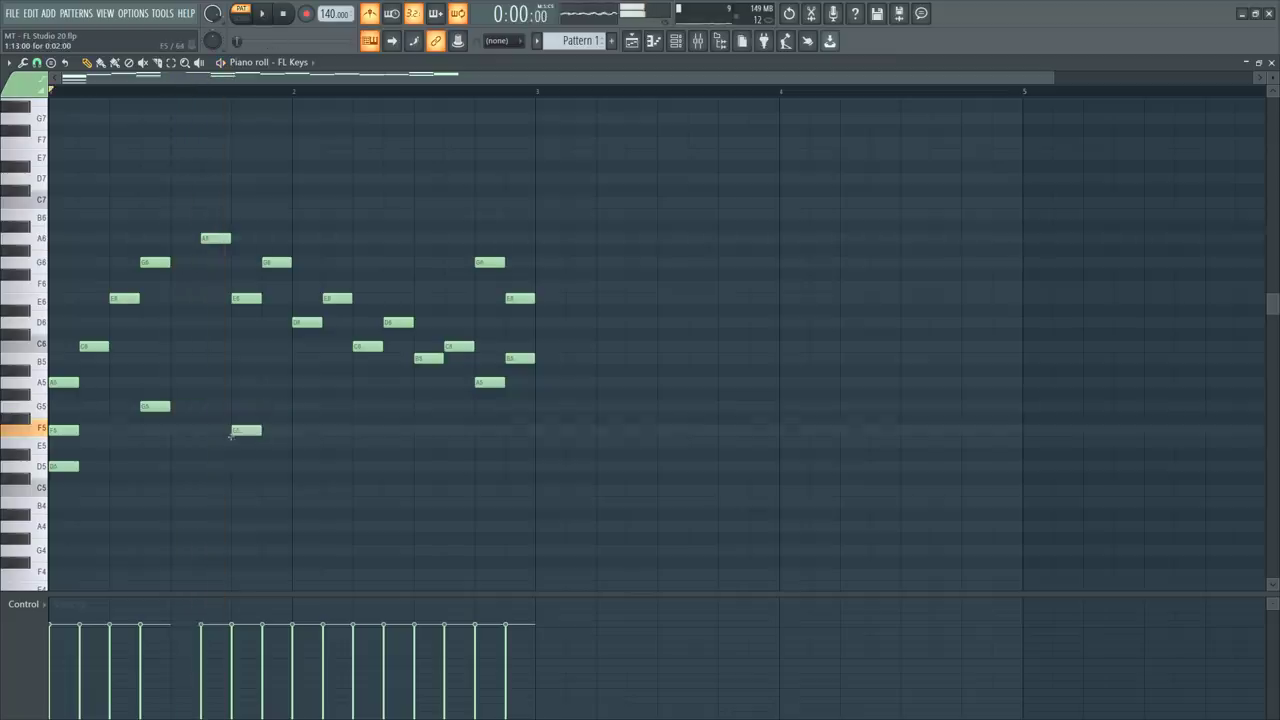
pyautogui.moveTo(231, 436); pyautogui.dragTo(248, 446)
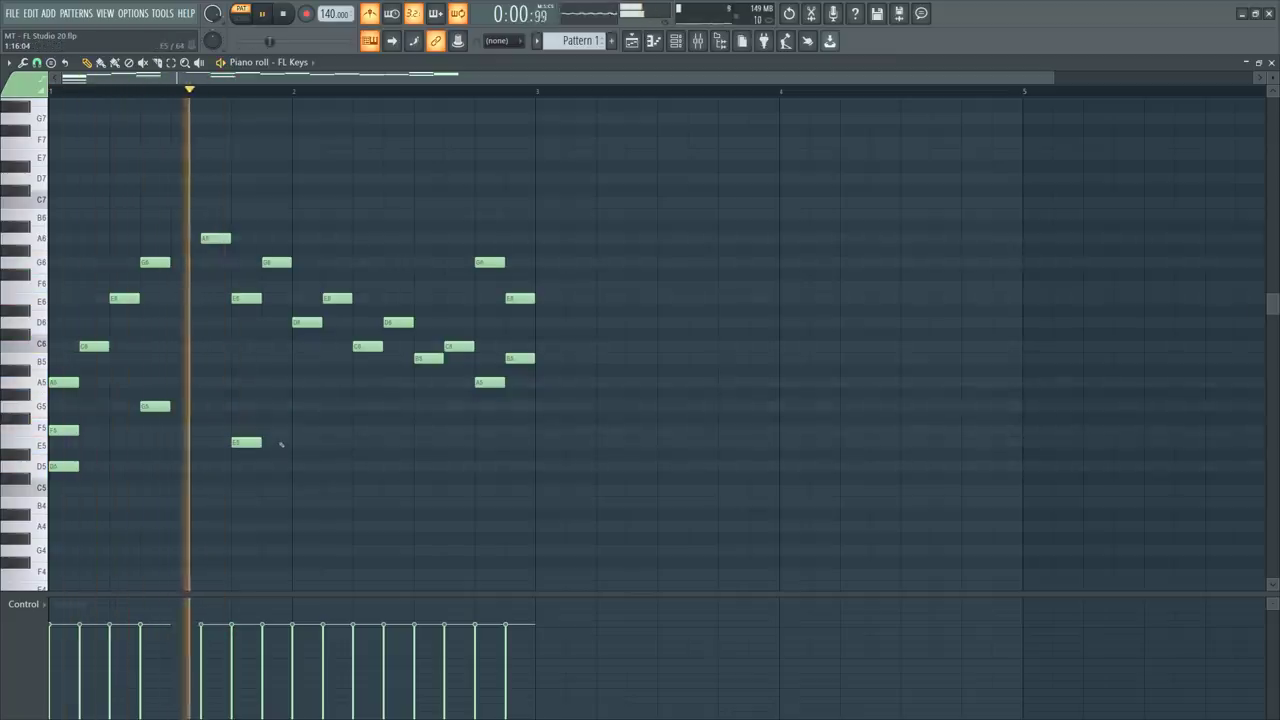
pyautogui.press('space')
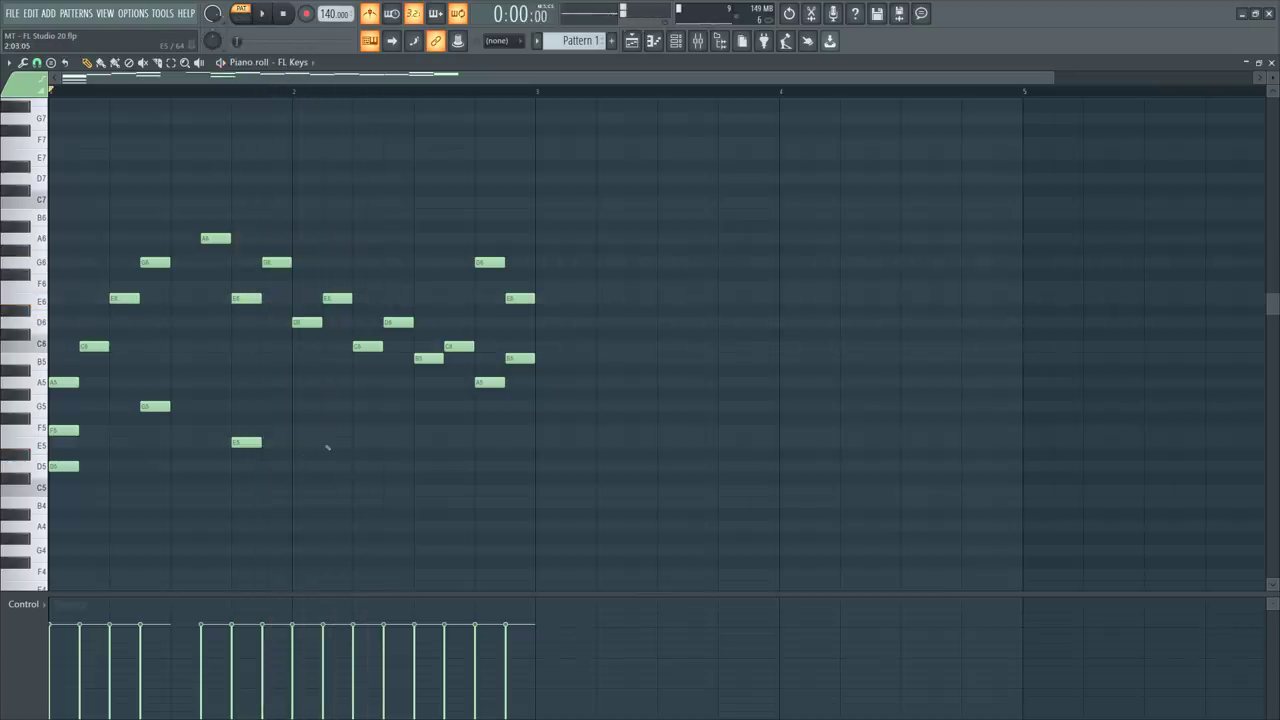
# Add low half-beat notes in bar 2: D5 at step 5 and C5 at step 11.
pyautogui.press('space')
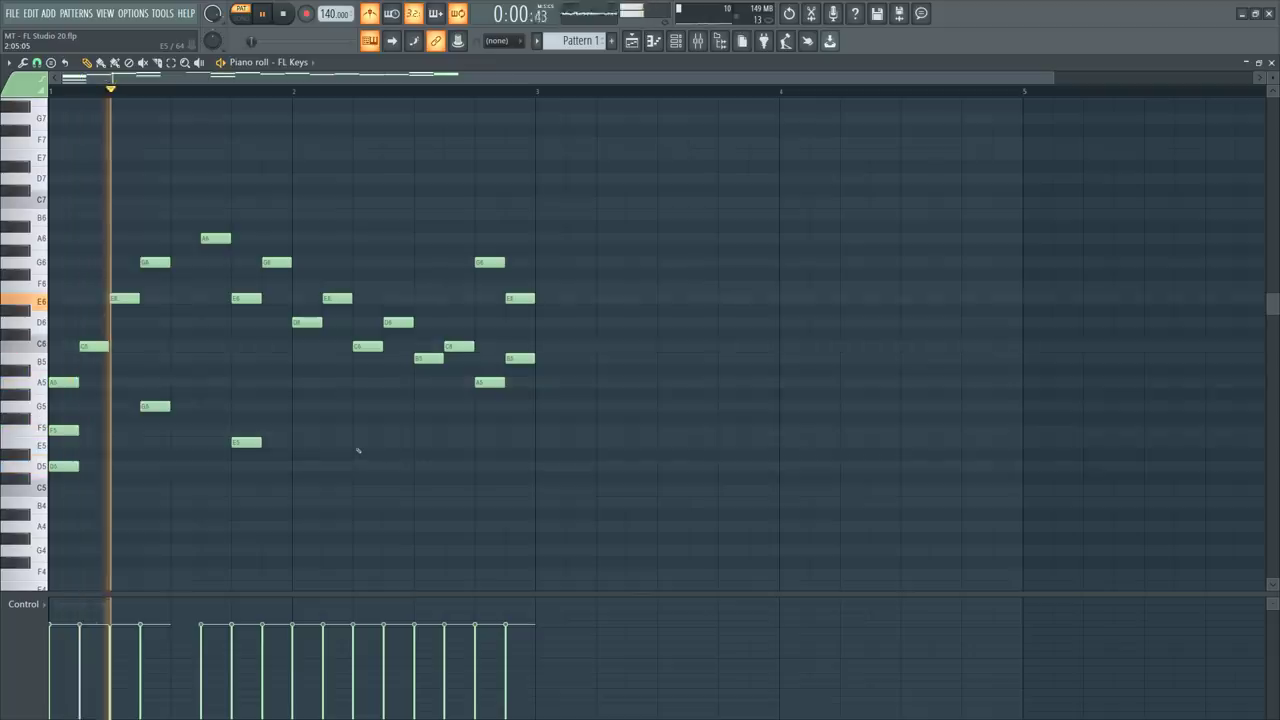
pyautogui.click(364, 466)
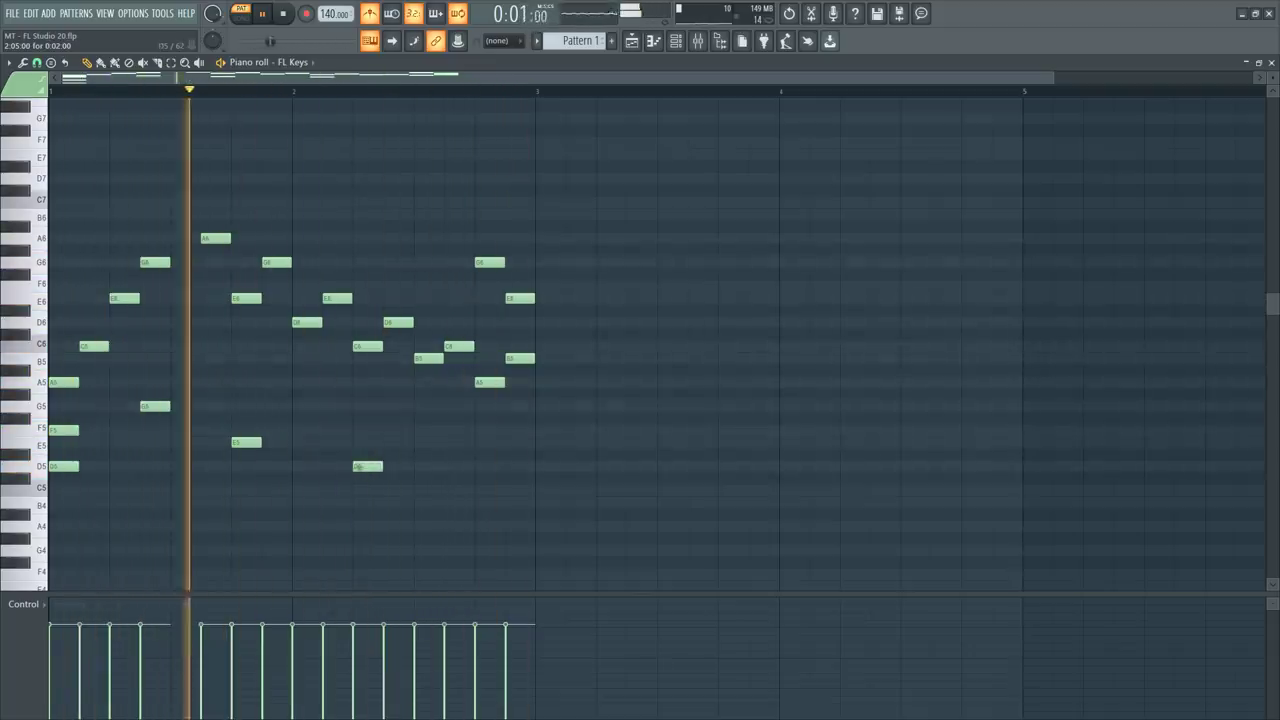
pyautogui.press('space')
pyautogui.click(452, 478)
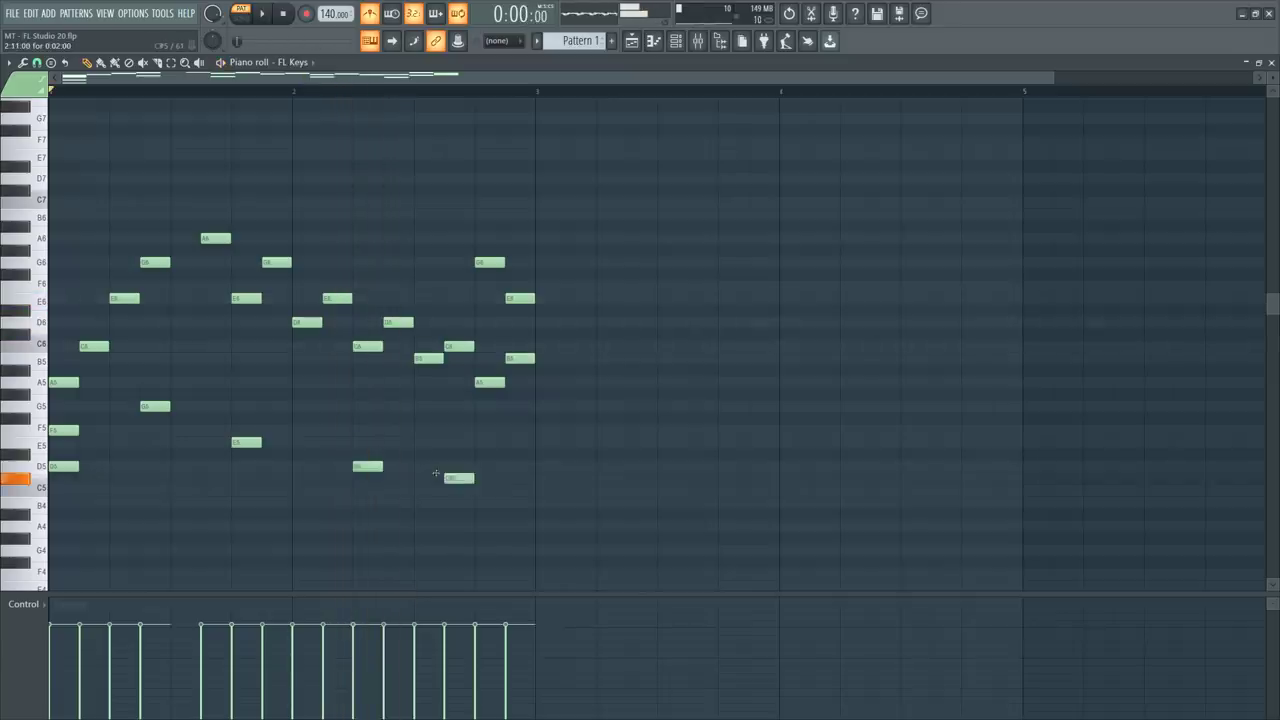
pyautogui.moveTo(436, 473); pyautogui.dragTo(437, 489)
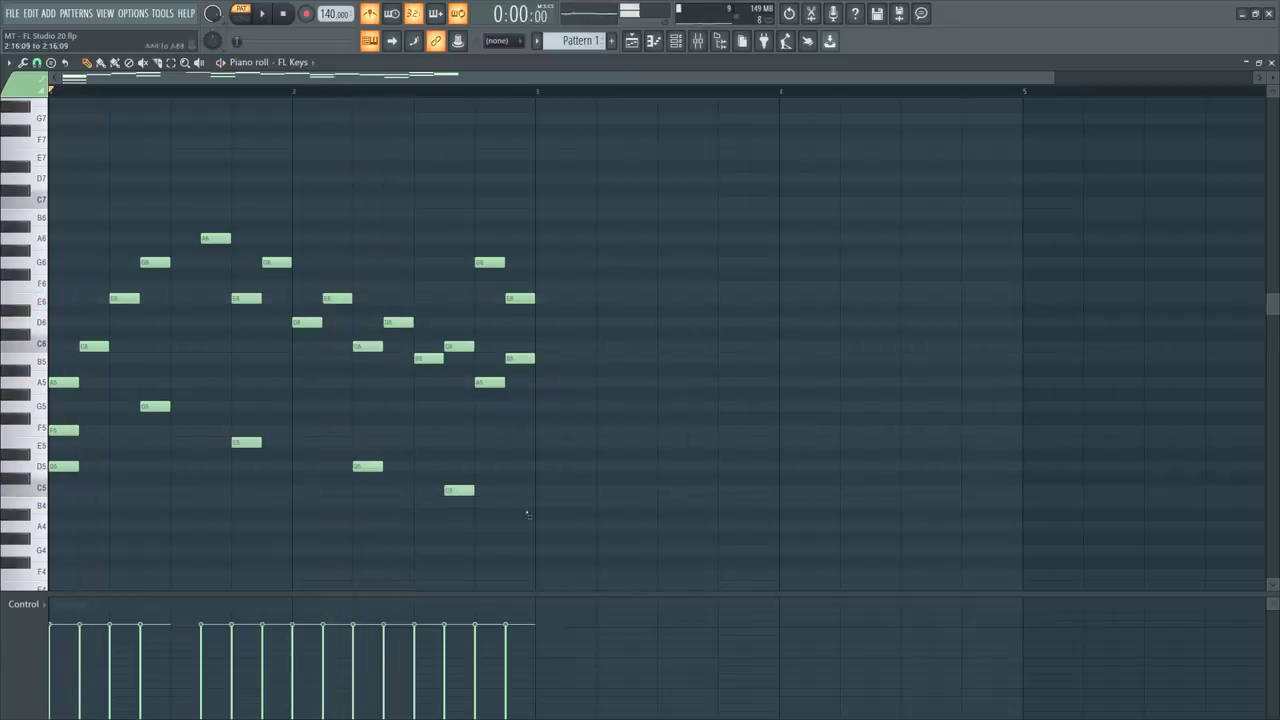
# Examine the descending lower line A5, G5, E5, D5 and C5 by selecting it, and play the pattern.
pyautogui.moveTo(528, 514); pyautogui.dragTo(200, 410)
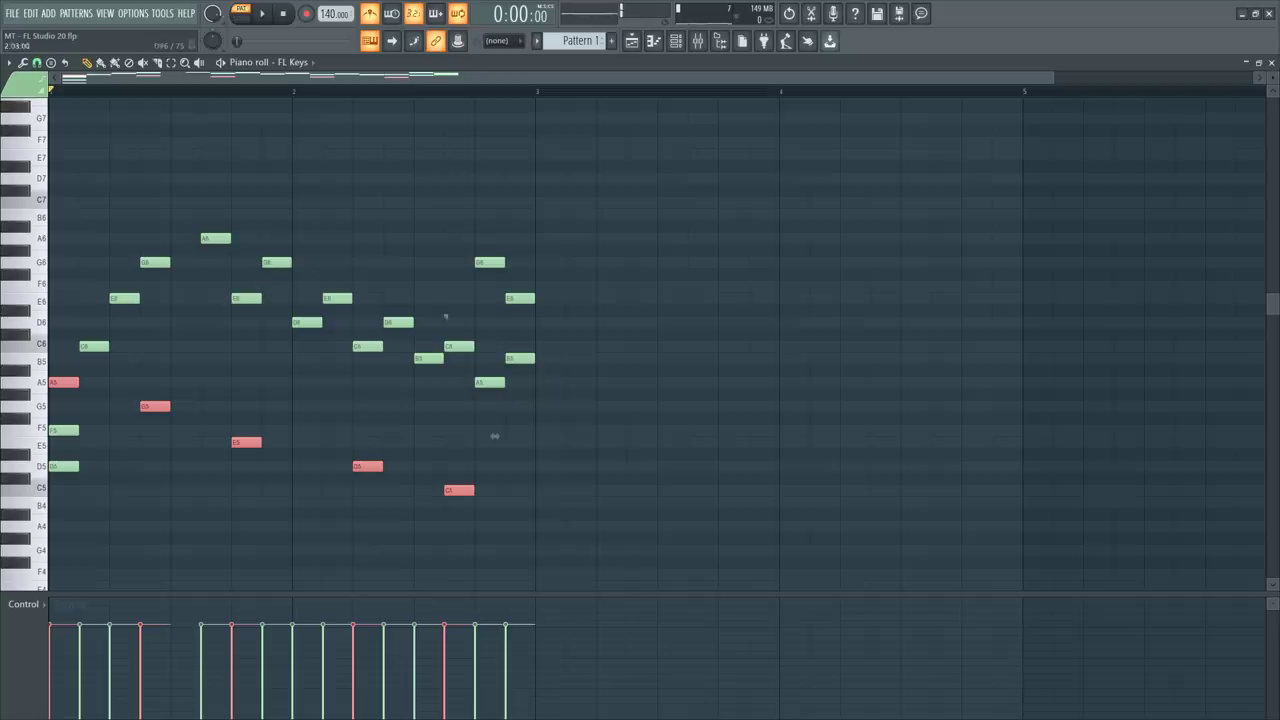
pyautogui.hotkey('ctrl', 'd')
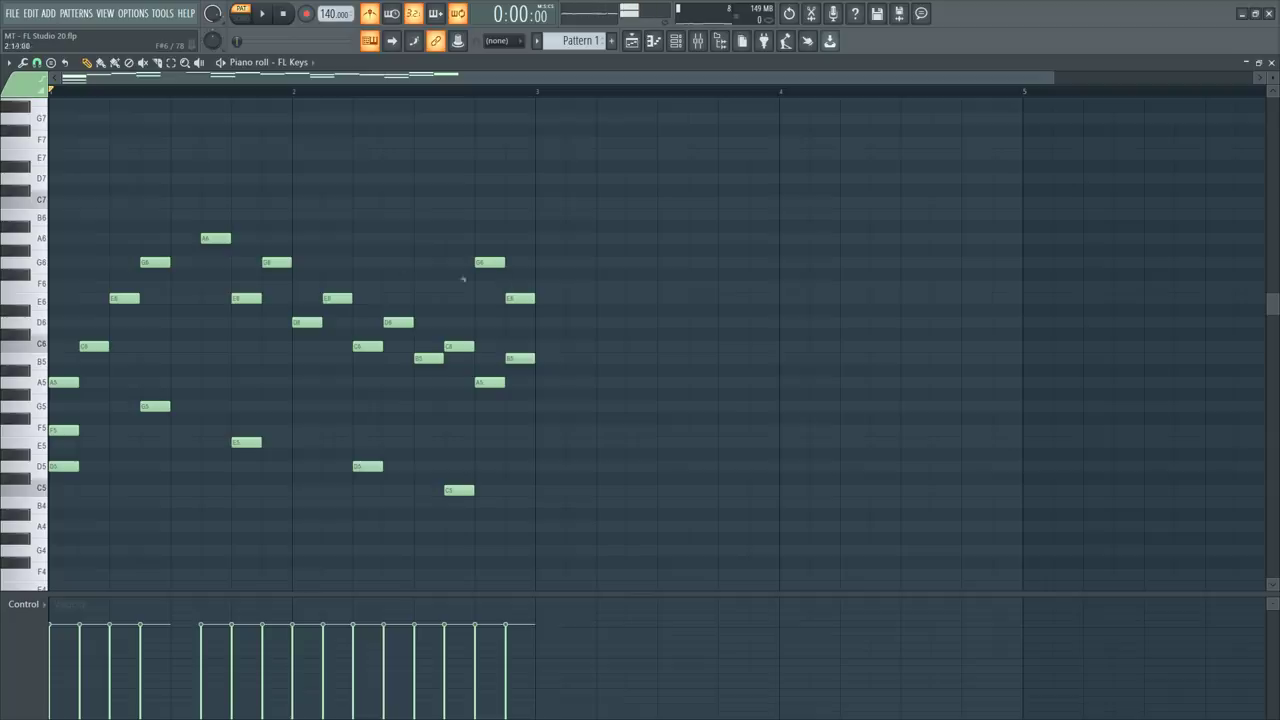
pyautogui.press('space')
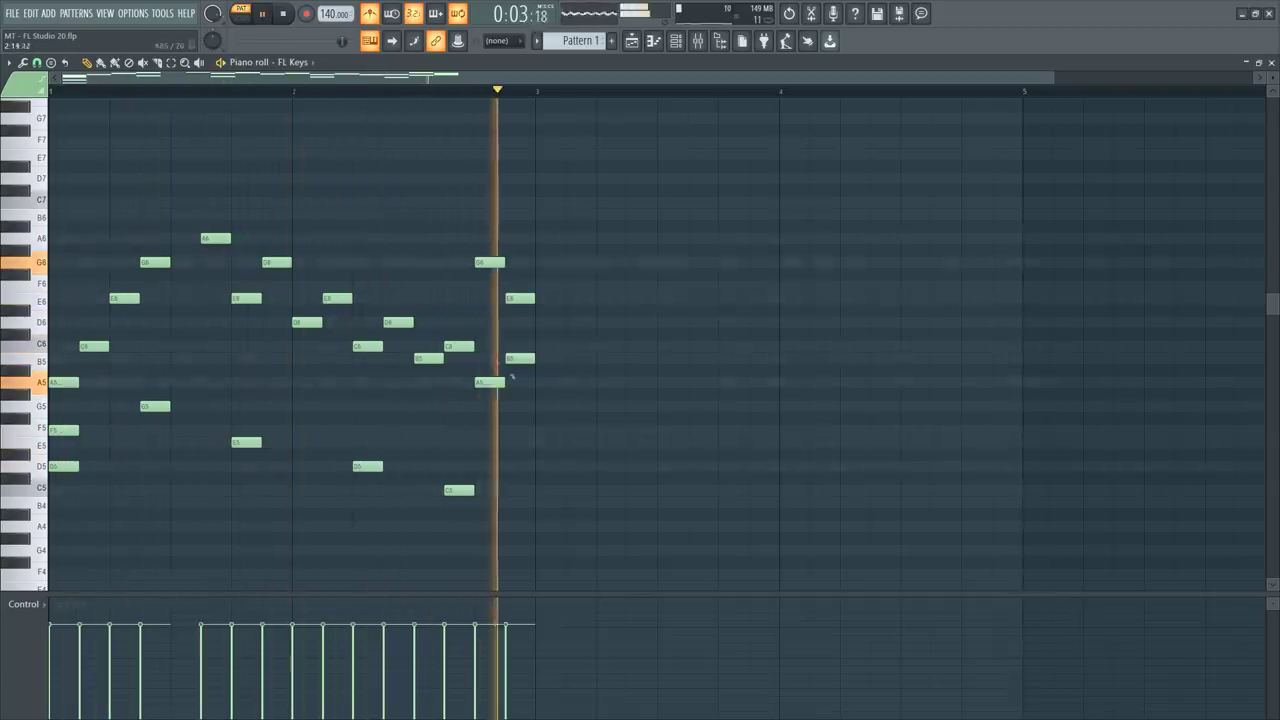
# Select the last G6 and E6 in bar 2 and replay the pattern to check how it ends.
pyautogui.moveTo(534, 400); pyautogui.dragTo(516, 325)
pyautogui.press('space')
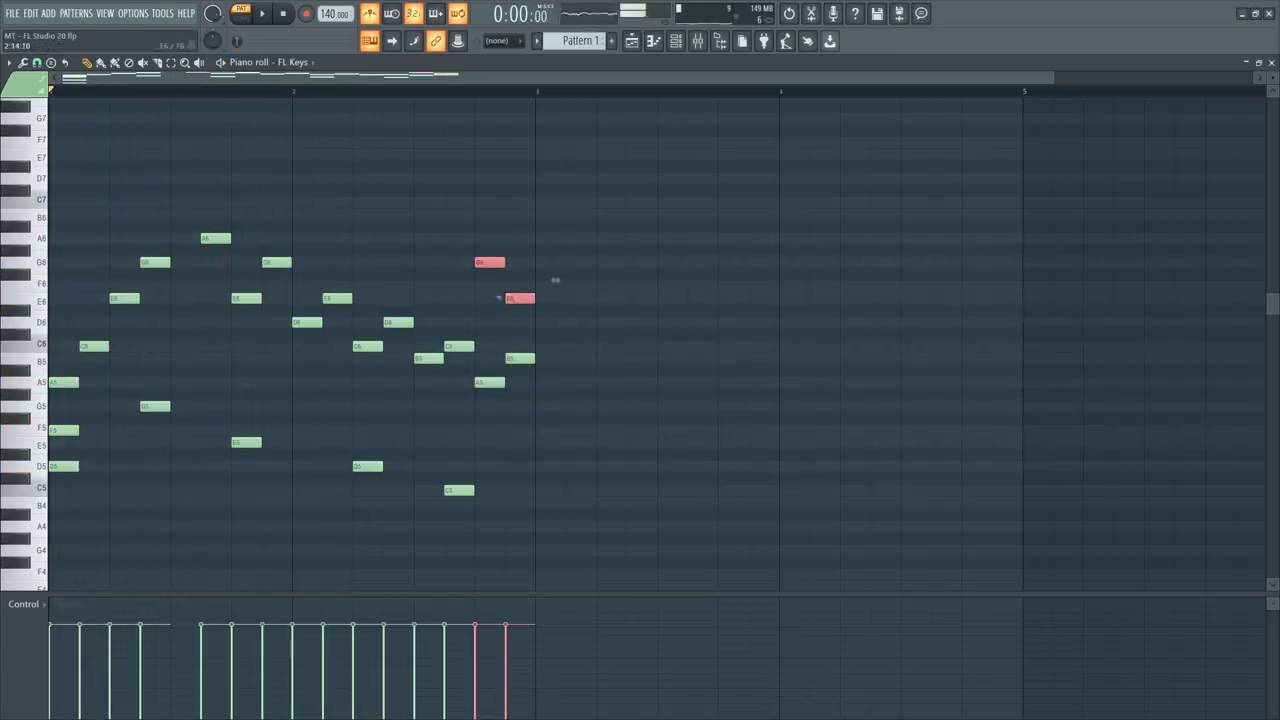
pyautogui.press('space')
pyautogui.press('space')
pyautogui.moveTo(471, 236); pyautogui.dragTo(533, 313)
pyautogui.press('space')
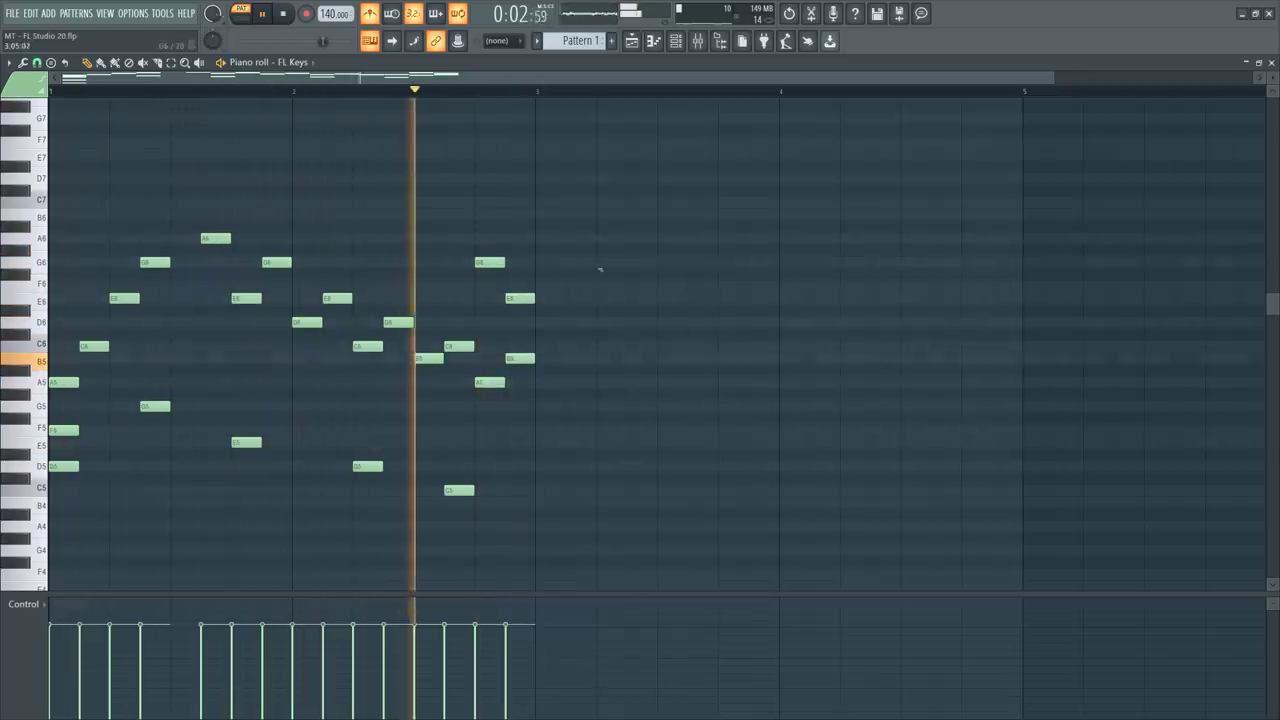
pyautogui.press('space')
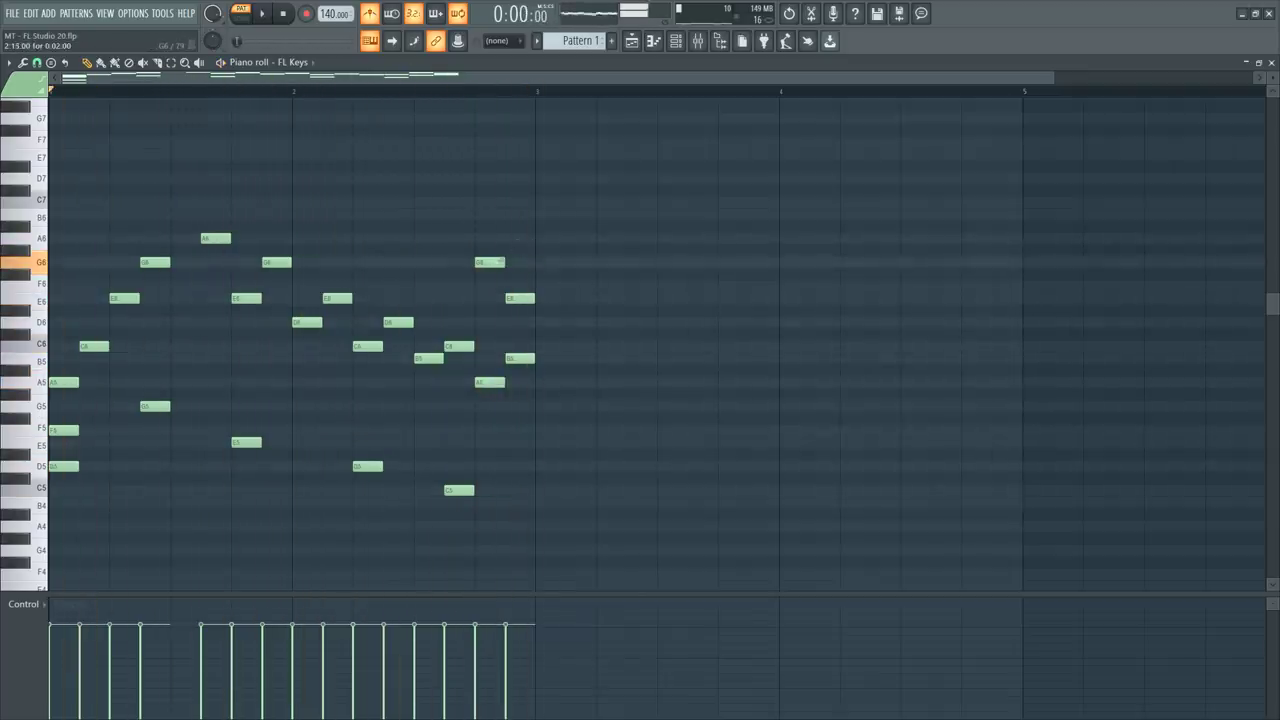
# Add a half-beat G6 at step 15 in bar 2 and raise the B5 at that step one octave to B6.
pyautogui.press('space')
pyautogui.click(520, 262)
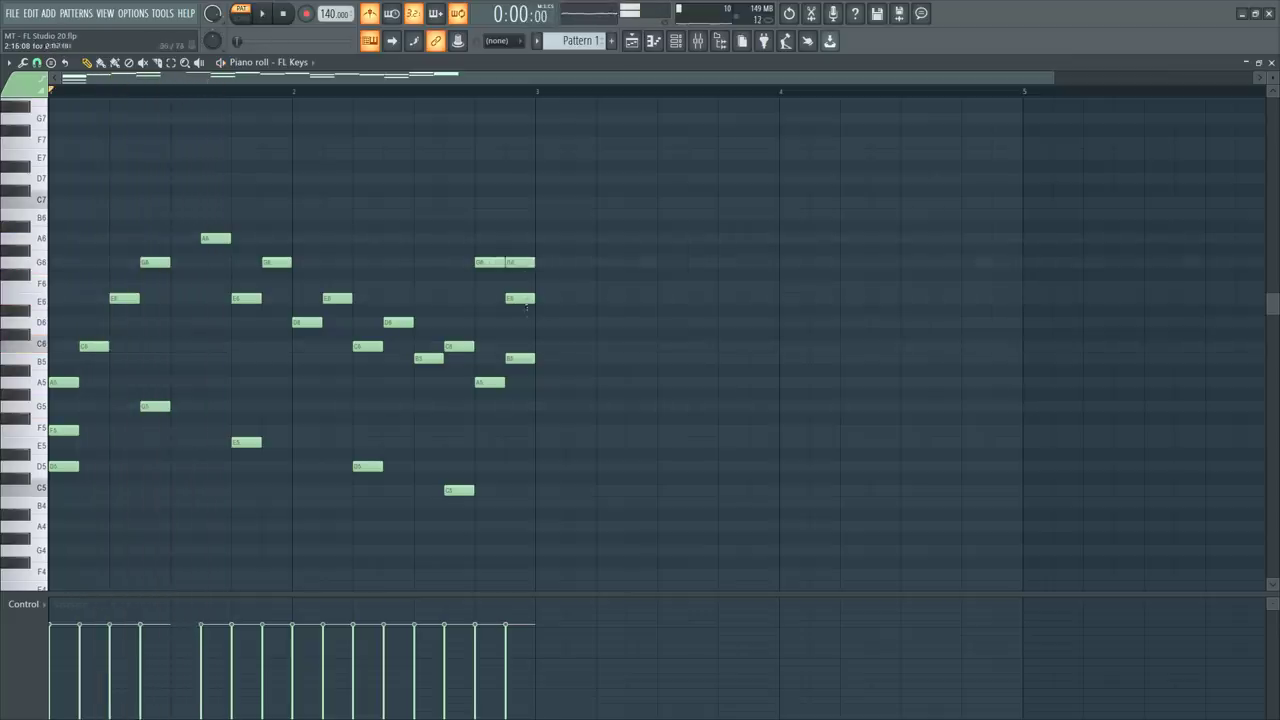
pyautogui.hotkey('ctrl', 'Up')
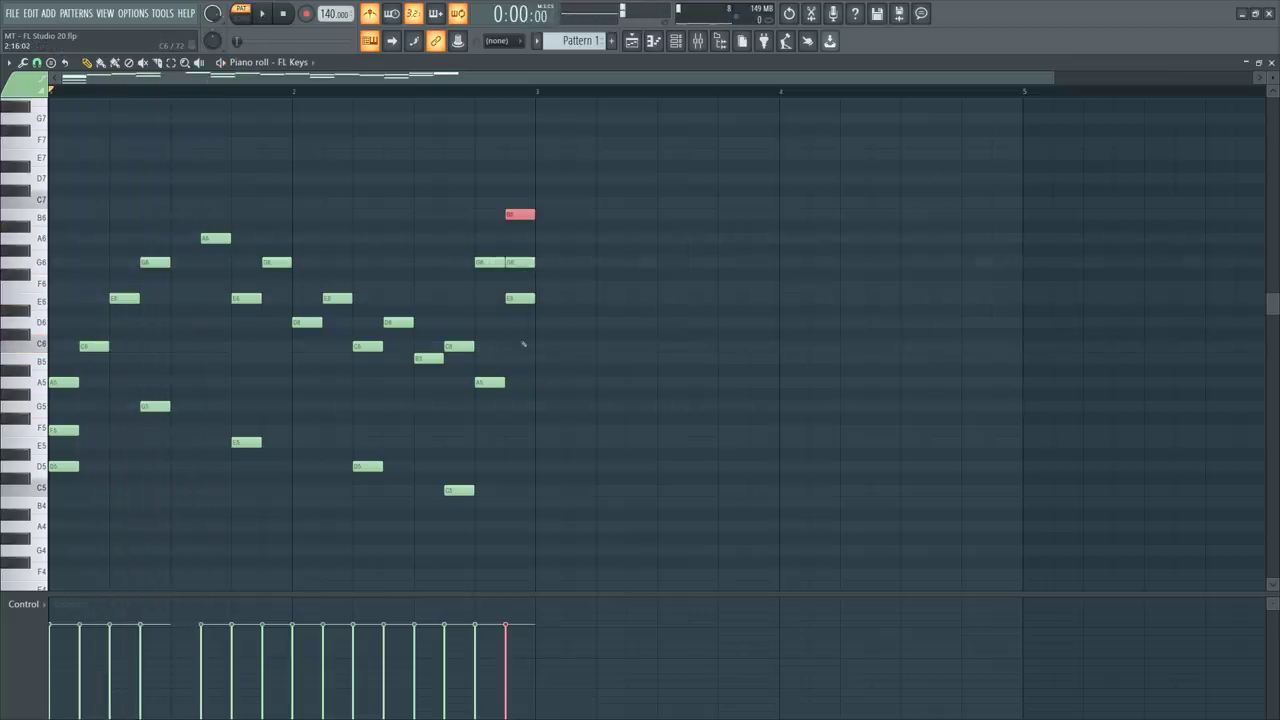
# Try the G6 alone at step 15 of bar 2 by lowering B6 an octave and removing E6 and B5, and undo the removal.
pyautogui.hotkey('ctrl', 'Down')
pyautogui.press('space')
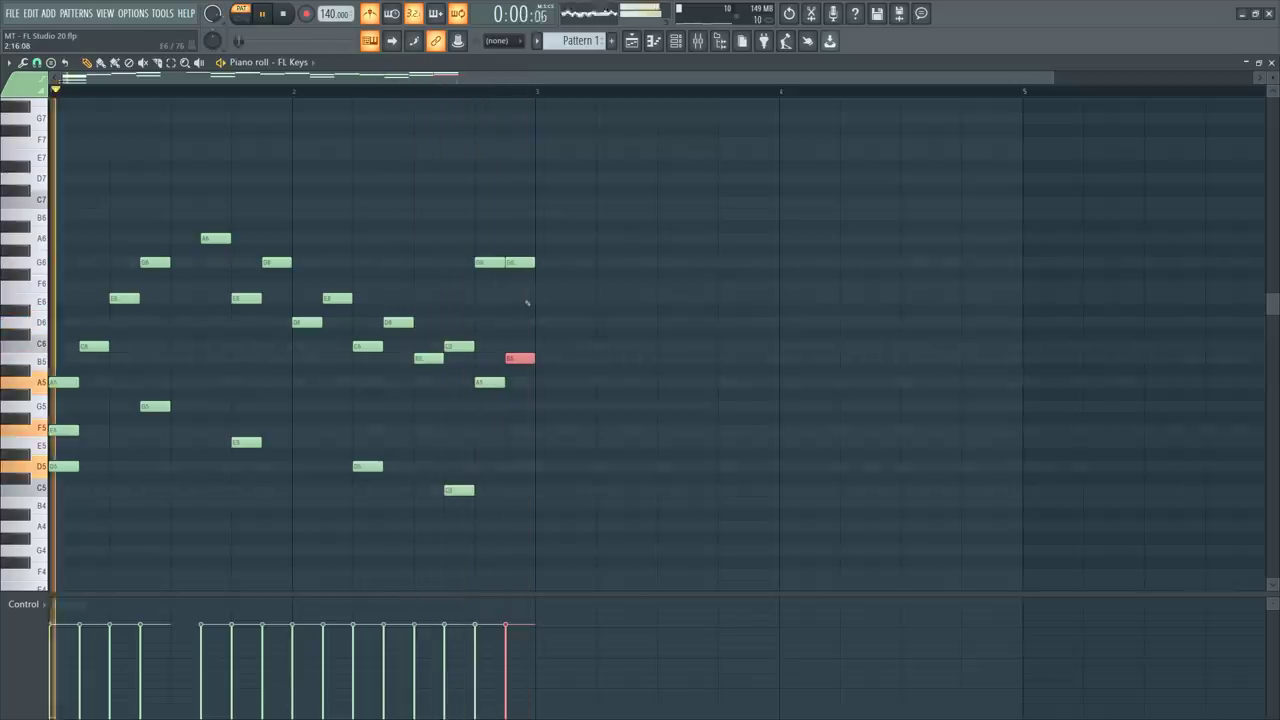
pyautogui.hotkey('ctrl', 'x')
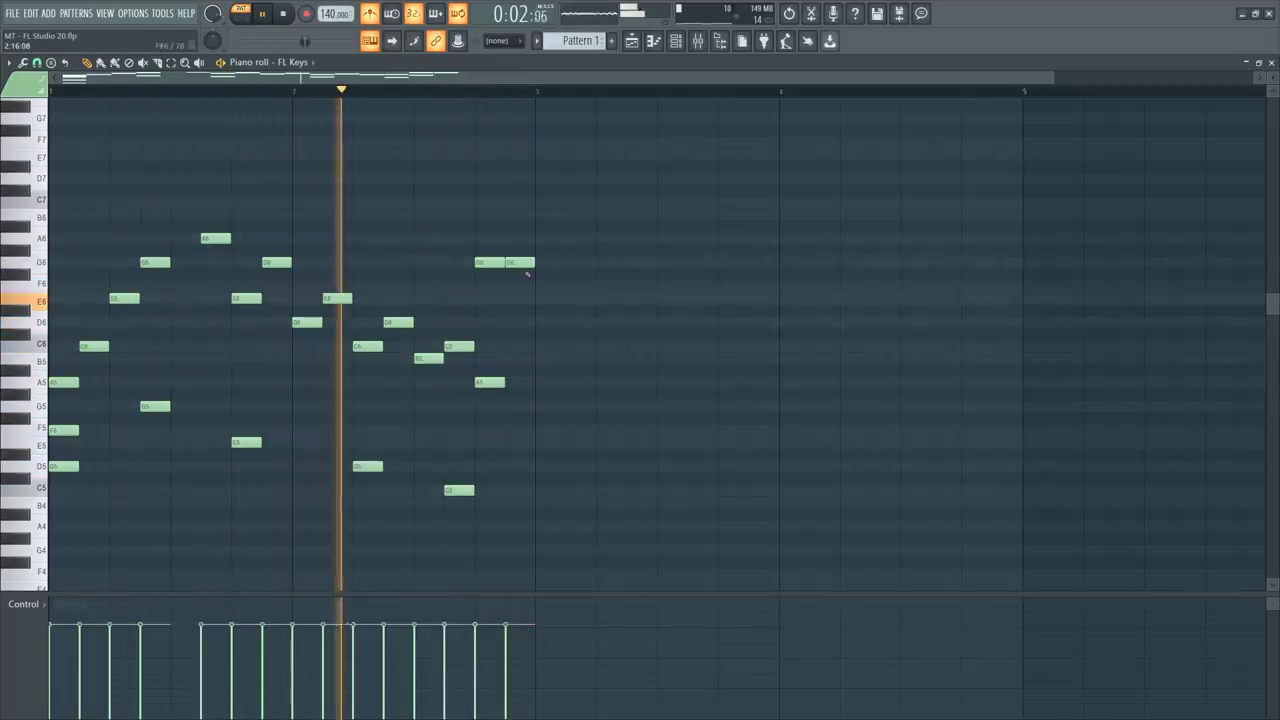
pyautogui.hotkey('ctrl', 'z')
pyautogui.hotkey('ctrl', 'z')
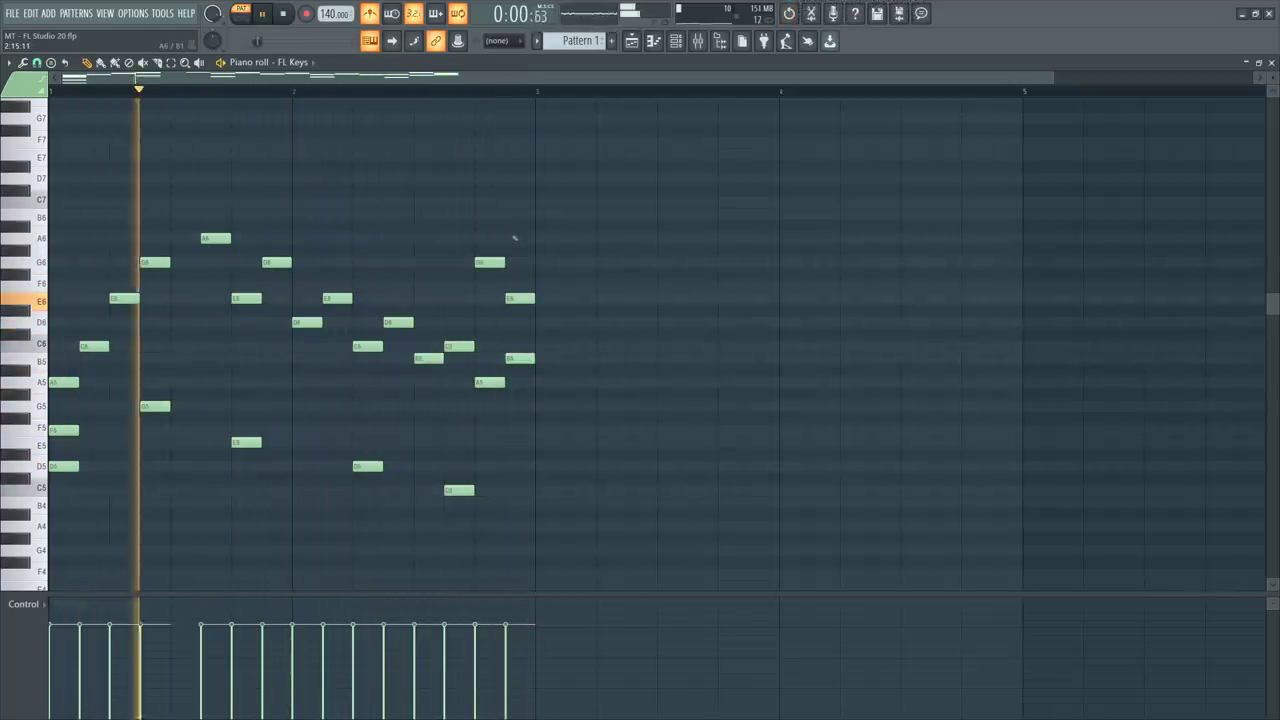
# Play the pattern and try step 15 of bar 2 with only G6 and B5 by deleting the E6.
pyautogui.press('space')
pyautogui.press('space')
pyautogui.rightClick(529, 302)
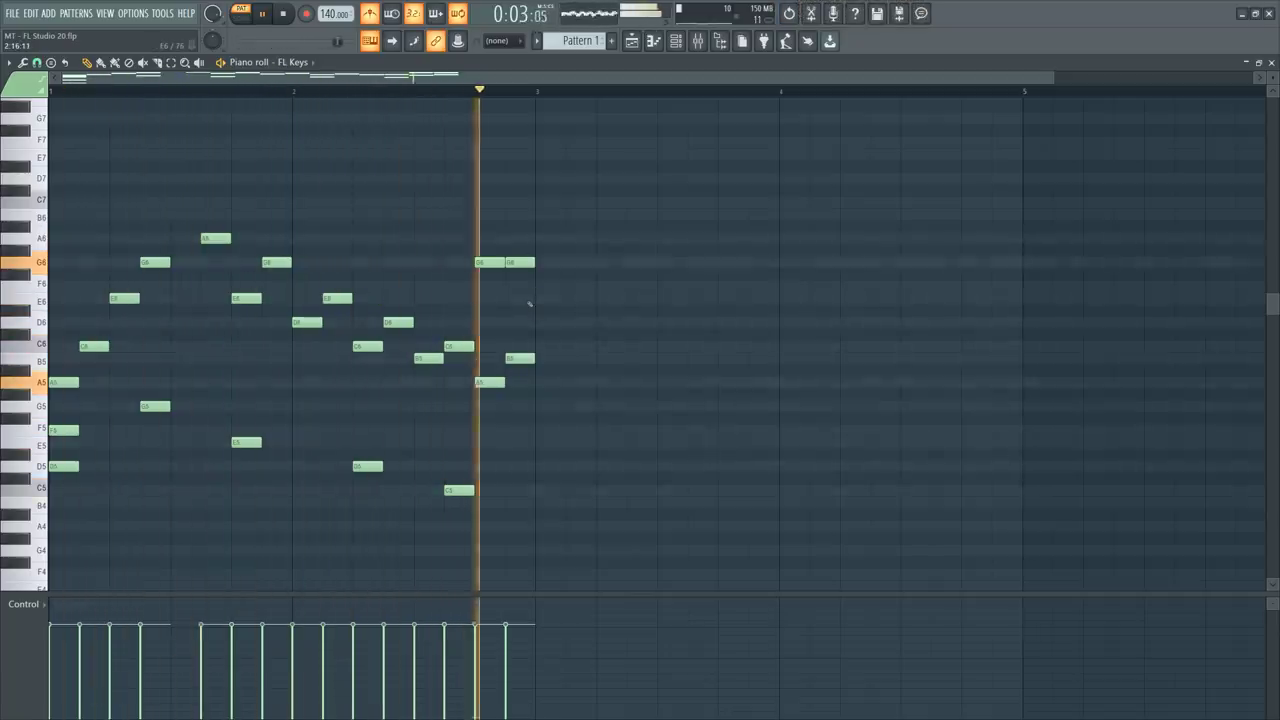
pyautogui.press('space')
# Undo the trial edits at step 15 of bar 2, including the G6 added there.
pyautogui.hotkey('ctrl', 'z')
pyautogui.hotkey('ctrl', 'z')
pyautogui.hotkey('ctrl', 'z')
pyautogui.hotkey('ctrl', 'z')
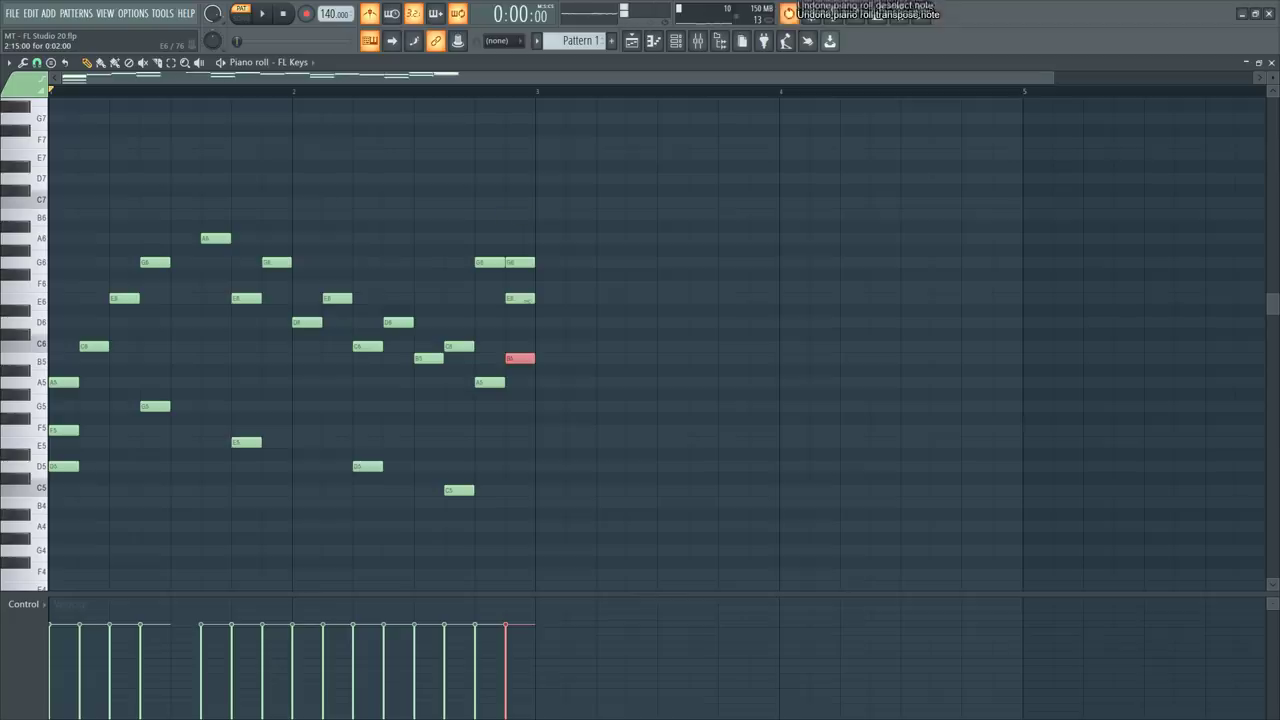
pyautogui.hotkey('ctrl', 'z')
# Play the pattern and lower the velocities of the C6 and E6 early in bar 1, with the E6 at about 52%.
pyautogui.press('space')
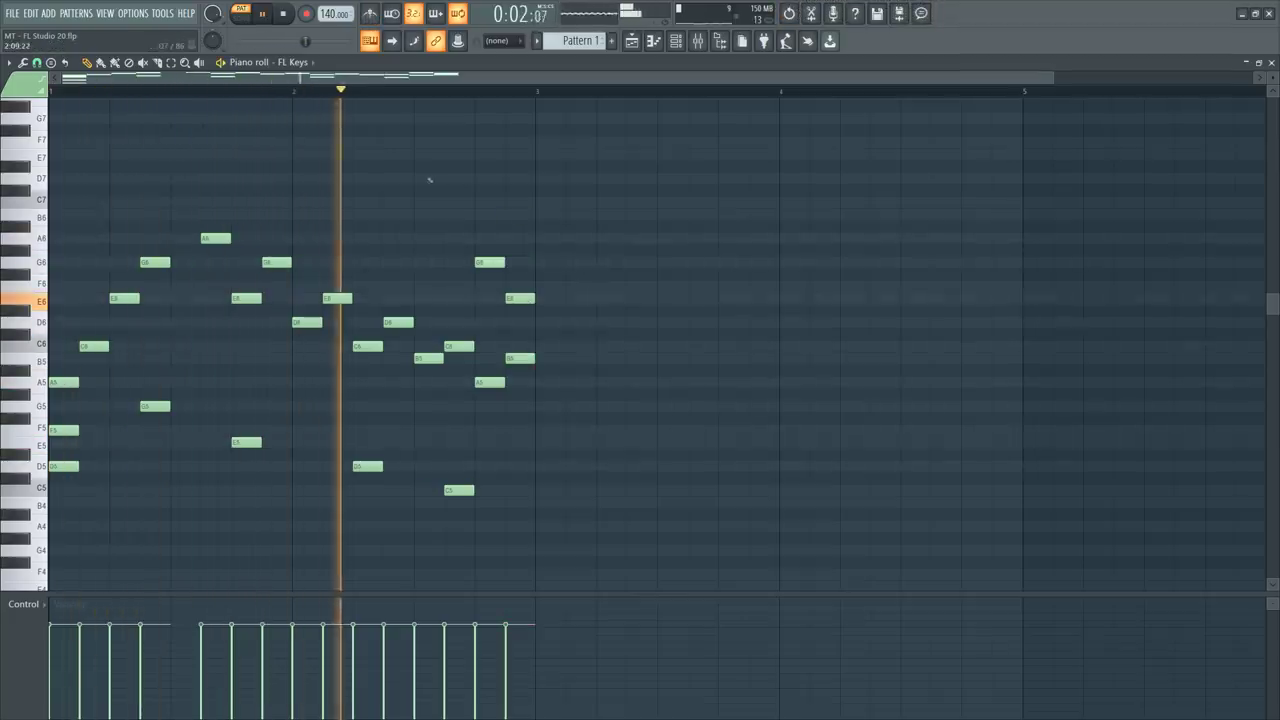
pyautogui.press('space')
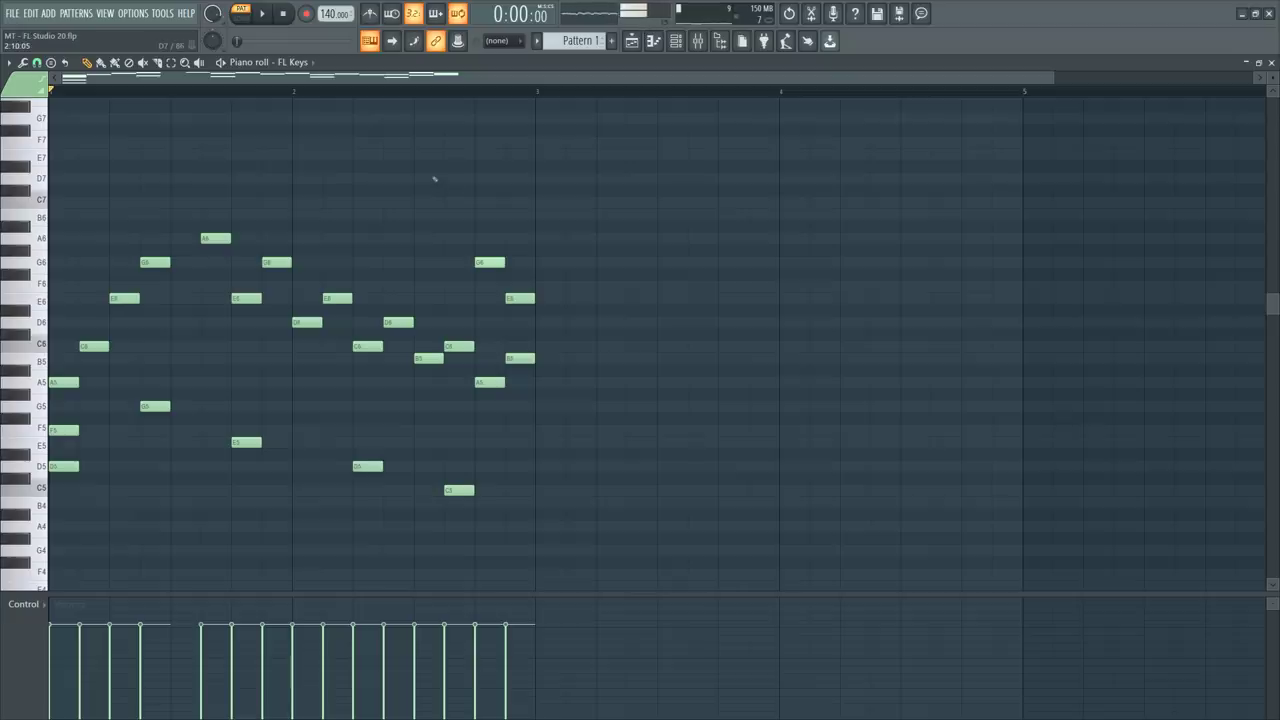
pyautogui.press('space')
pyautogui.press('space')
pyautogui.press('space')
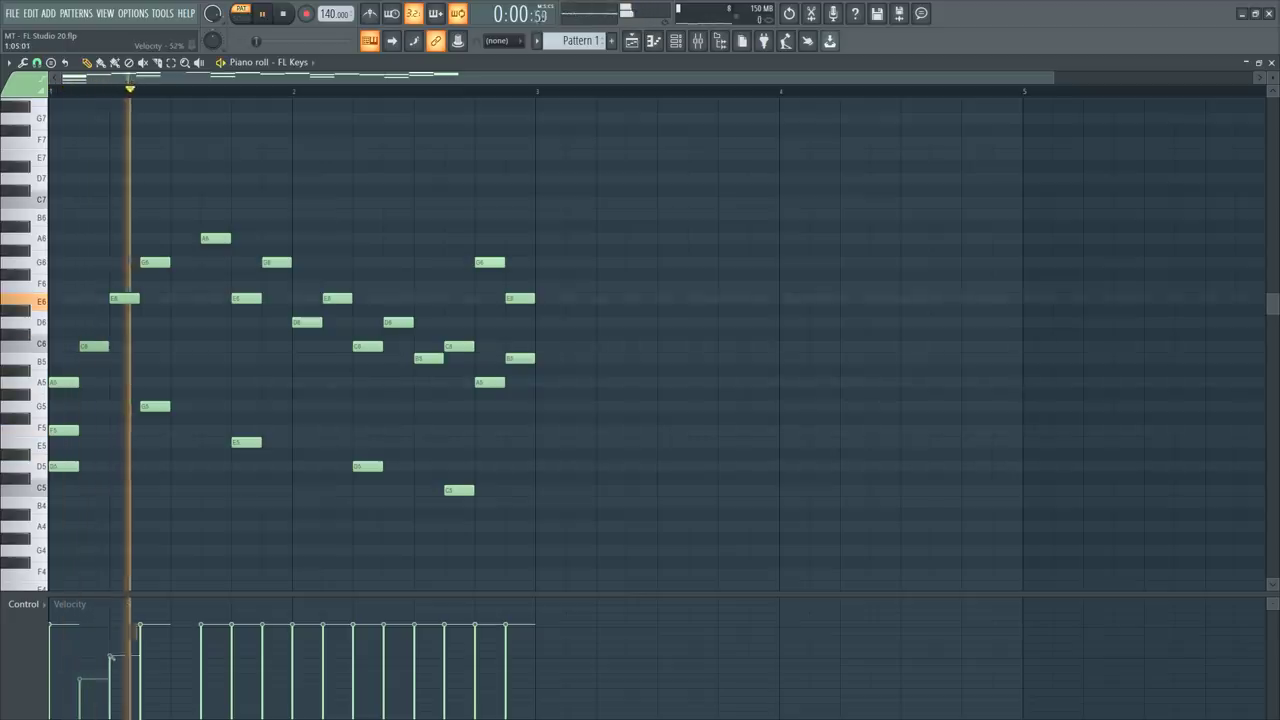
# Raise the C6 velocity slightly during playback and lift the velocities of the lower line A5, G5, E5, D5 and C5 to around 90%.
pyautogui.press('space')
pyautogui.press('space')
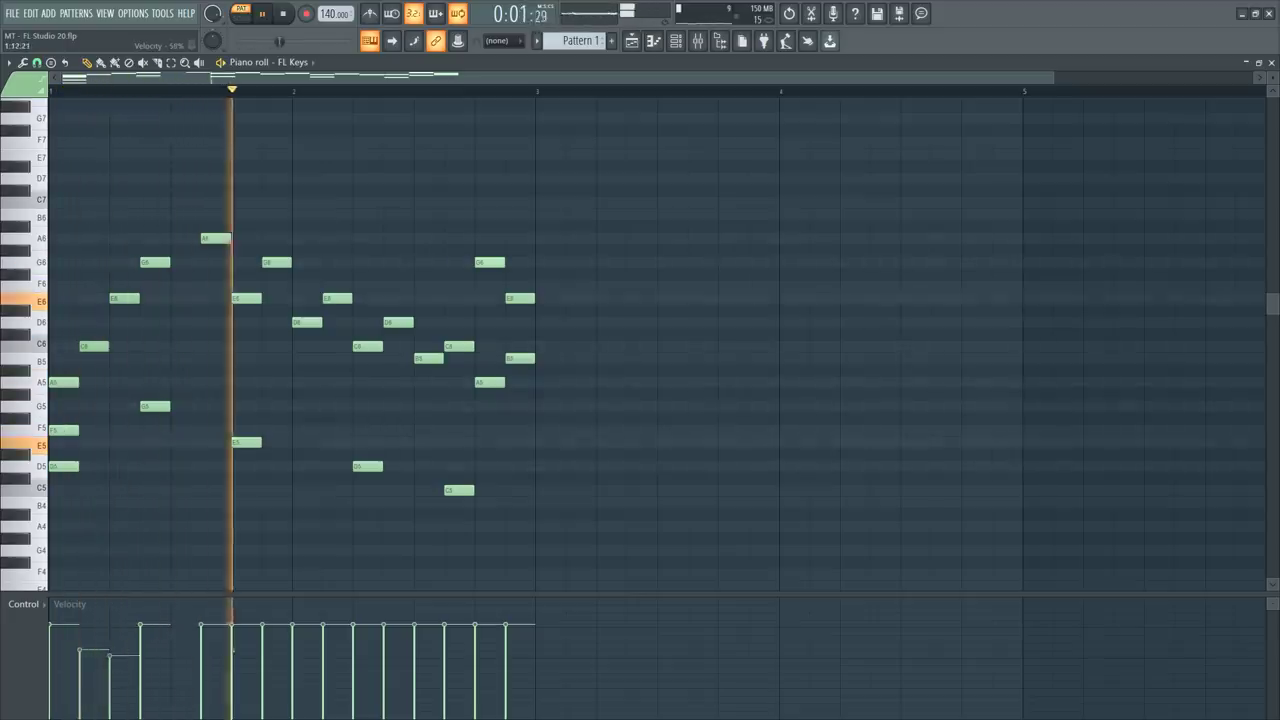
pyautogui.press('space')
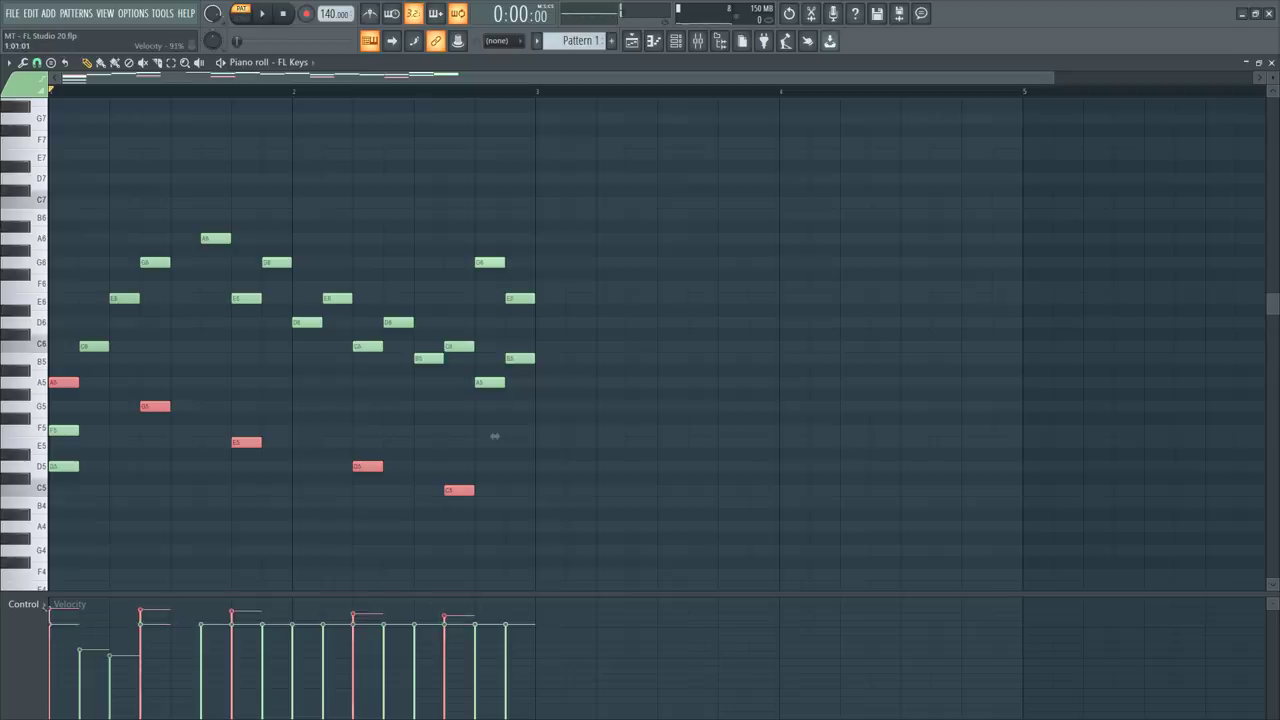
# Copy the opening D5 down to D4 and D3 and the G5 at step 7 down to G4 and G3, and play the pattern.
pyautogui.moveTo(66, 415); pyautogui.dragTo(84, 609)
pyautogui.scroll(5, 99, 256)
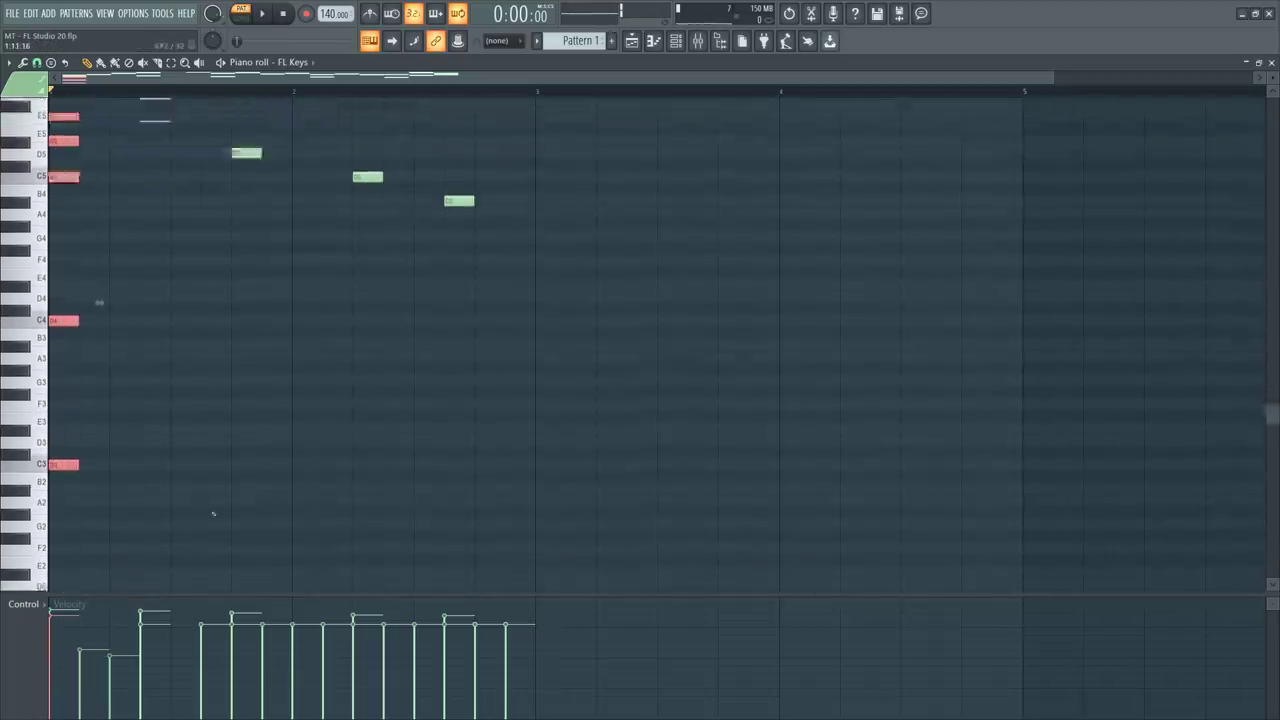
pyautogui.moveTo(78, 329); pyautogui.dragTo(74, 520)
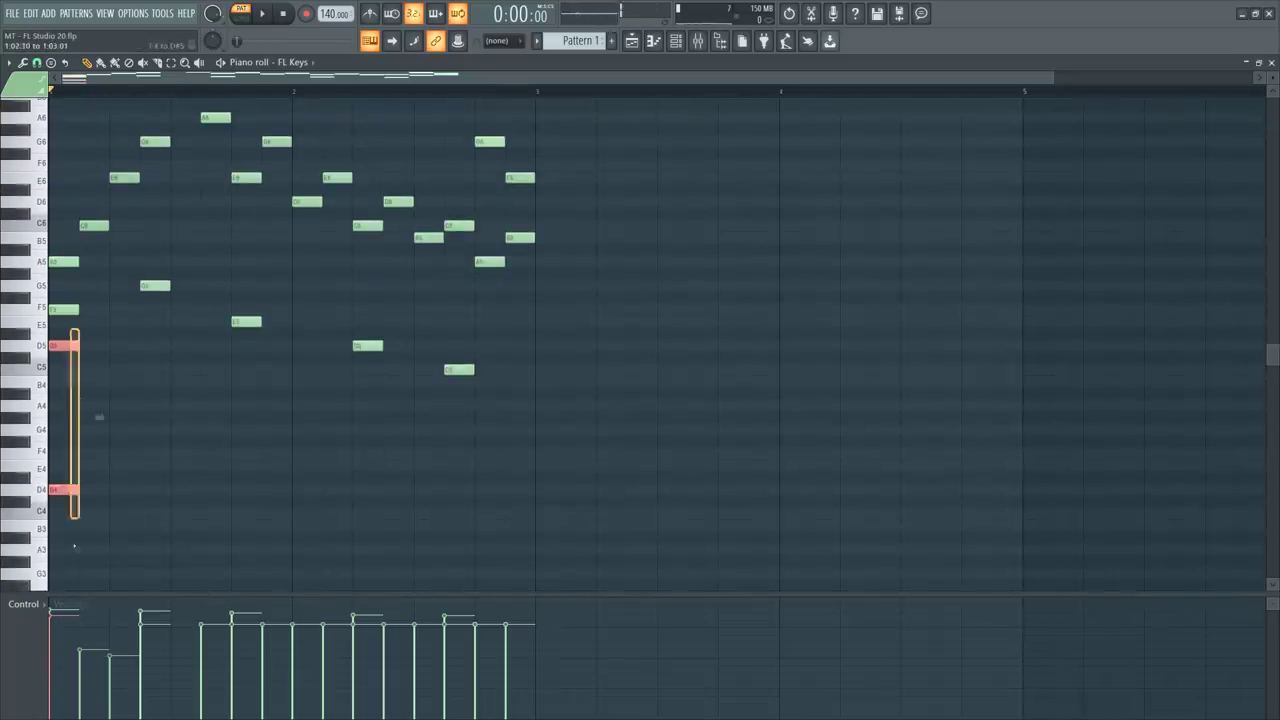
pyautogui.keyDown('ctrl'); pyautogui.click(139, 398); pyautogui.keyUp('ctrl')
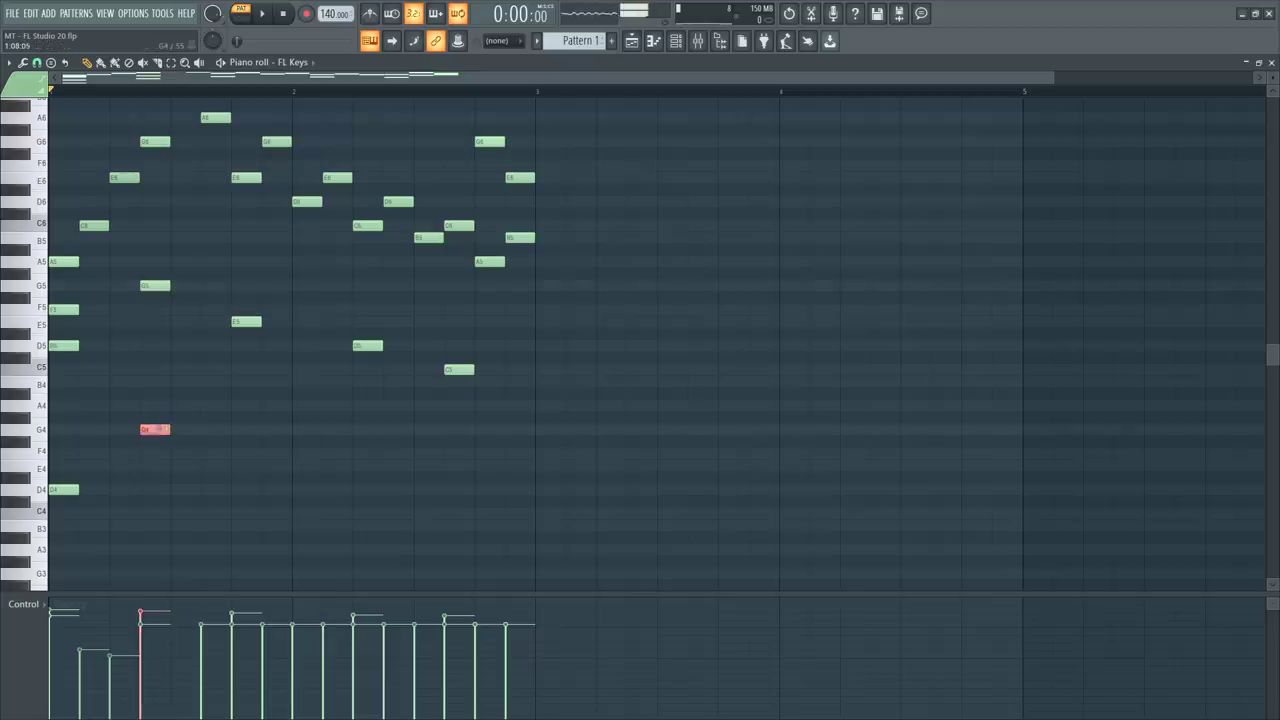
pyautogui.press('space')
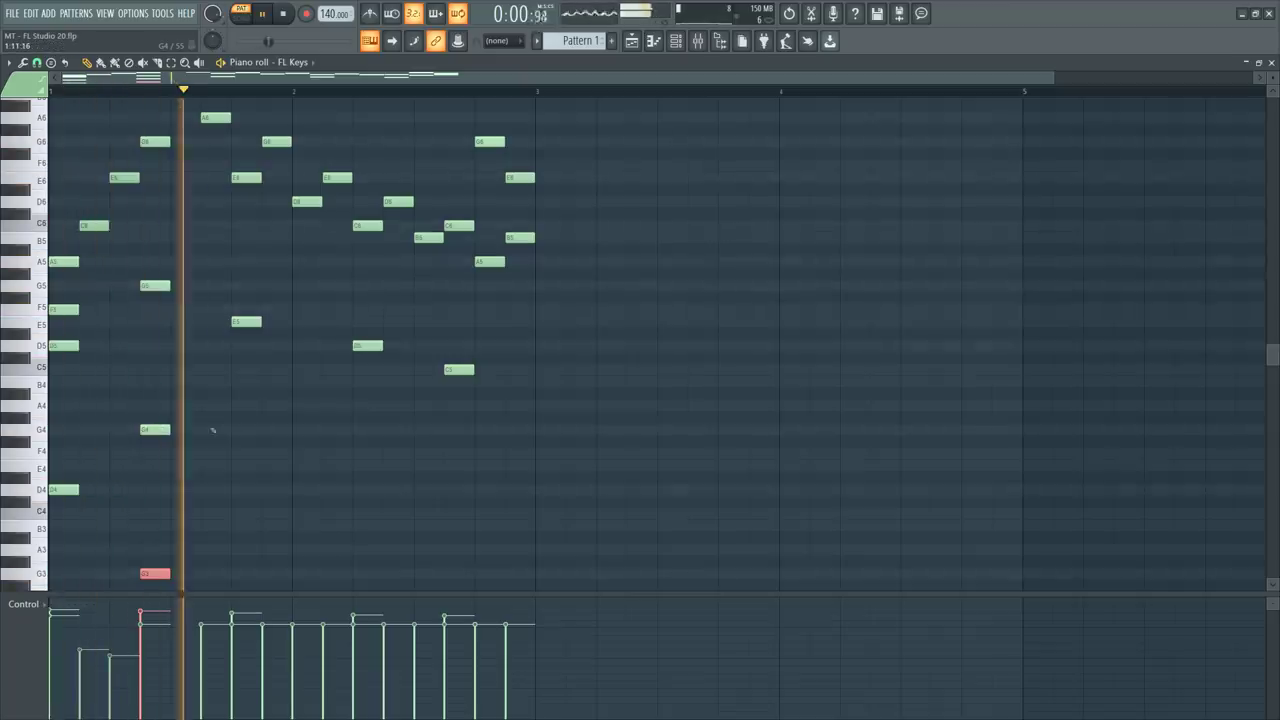
# Add octave notes E4 and E3 below the E5 at step 13 of bar 1, and play the pattern.
pyautogui.moveTo(154, 257); pyautogui.dragTo(248, 595)
pyautogui.hotkey('ctrl', 'b')
pyautogui.press('space')
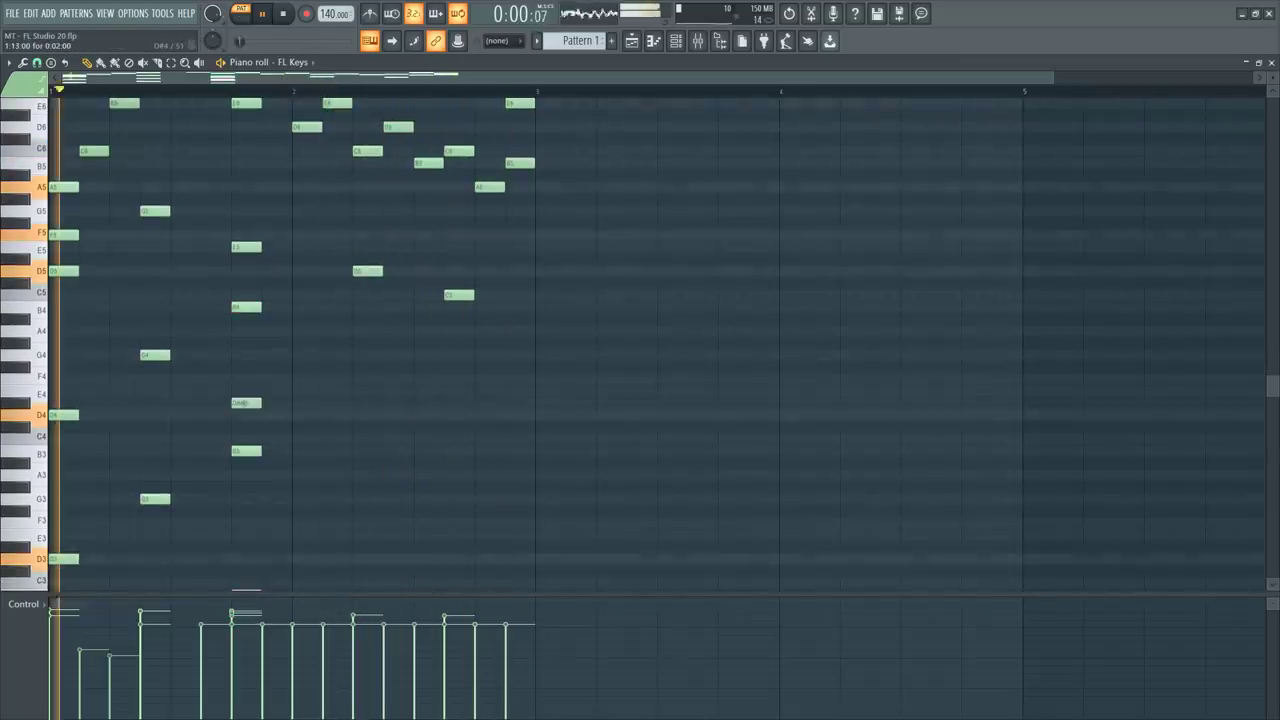
pyautogui.click(247, 406)
pyautogui.hotkey('ctrl', 'z')
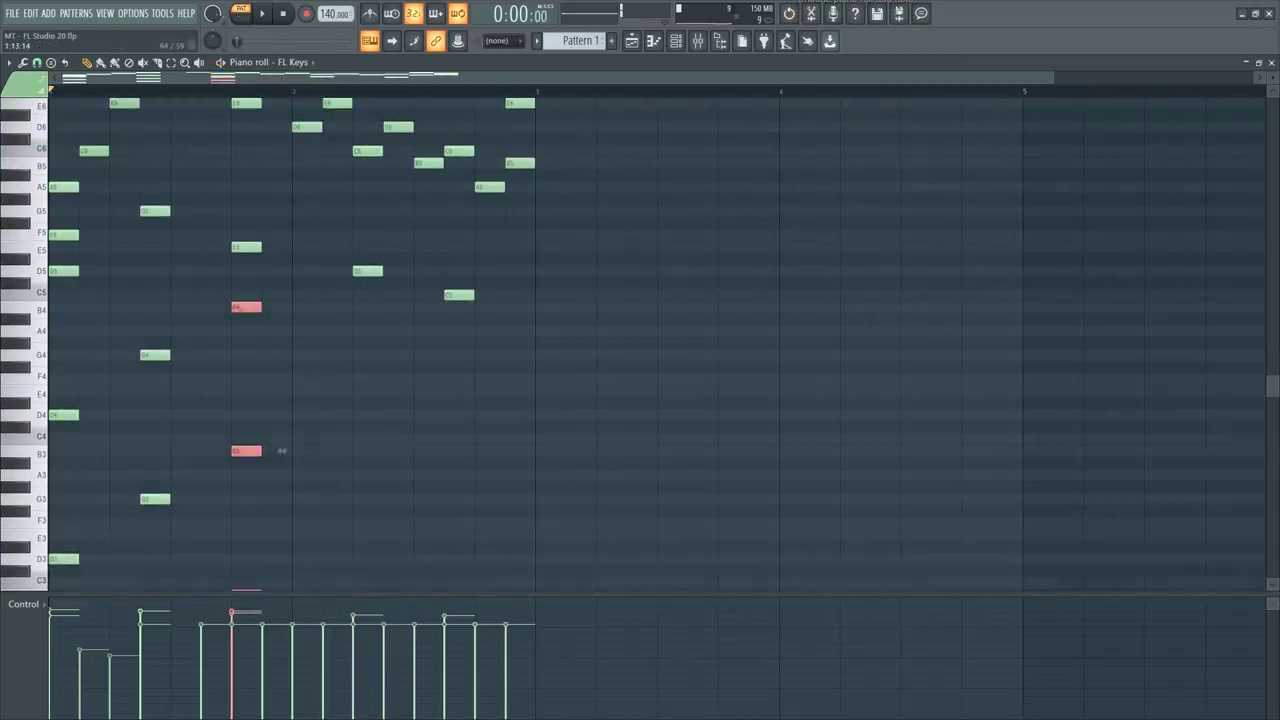
pyautogui.moveTo(282, 451); pyautogui.dragTo(282, 391)
pyautogui.hotkey('ctrl', 'd')
pyautogui.press('space')
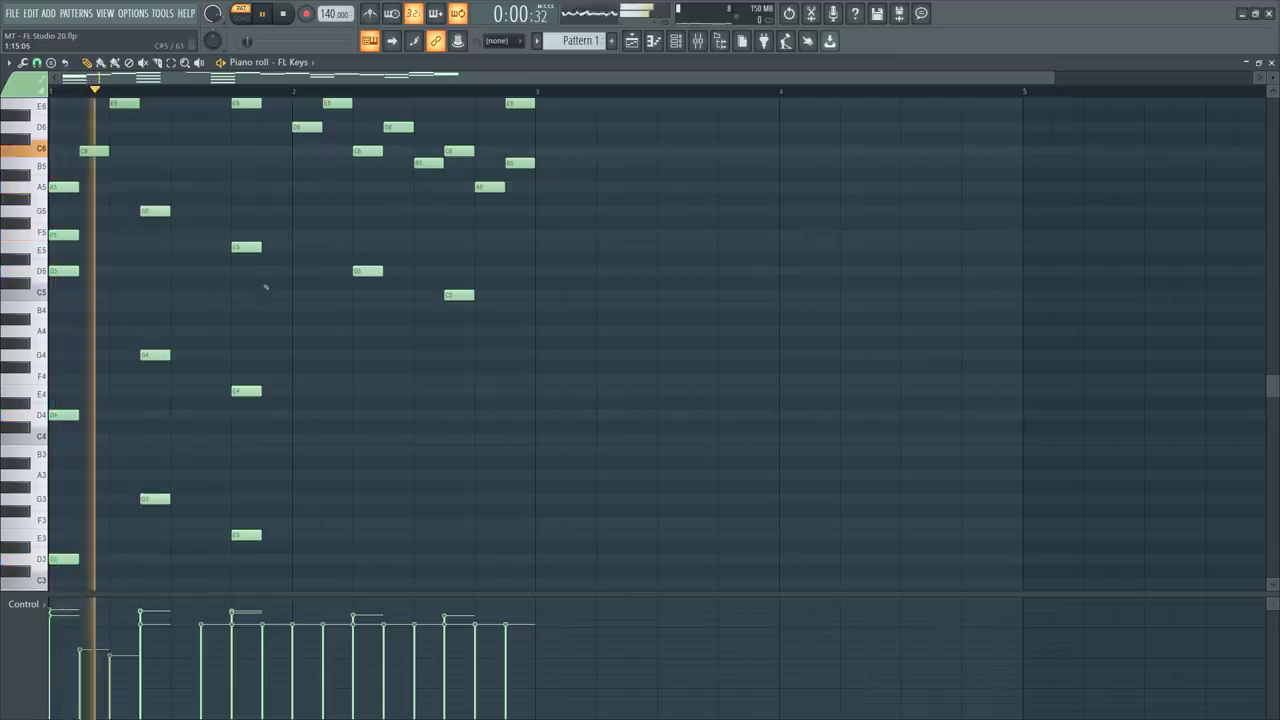
# Add octave notes in bar 2: D4 and D3 below the D5 at step 5, and C4 and C3 below the C5 at step 11.
pyautogui.moveTo(257, 229); pyautogui.dragTo(358, 566)
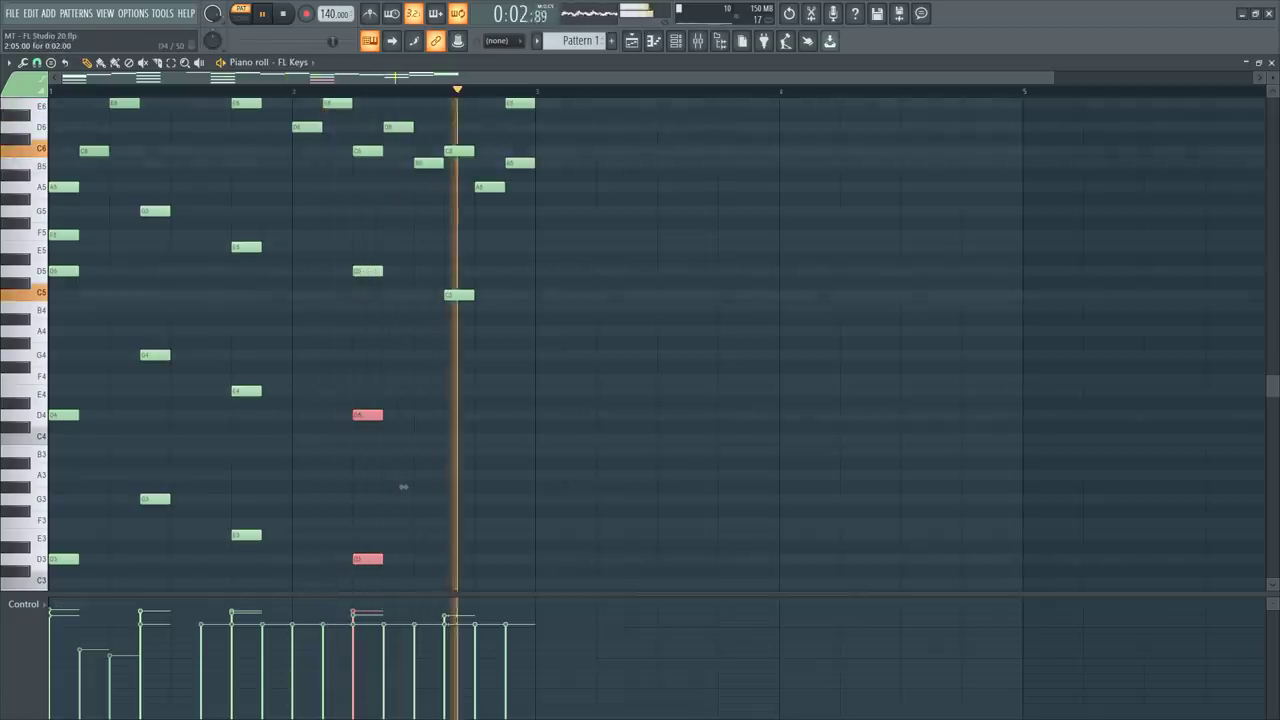
pyautogui.press('space')
pyautogui.moveTo(388, 255); pyautogui.dragTo(364, 567)
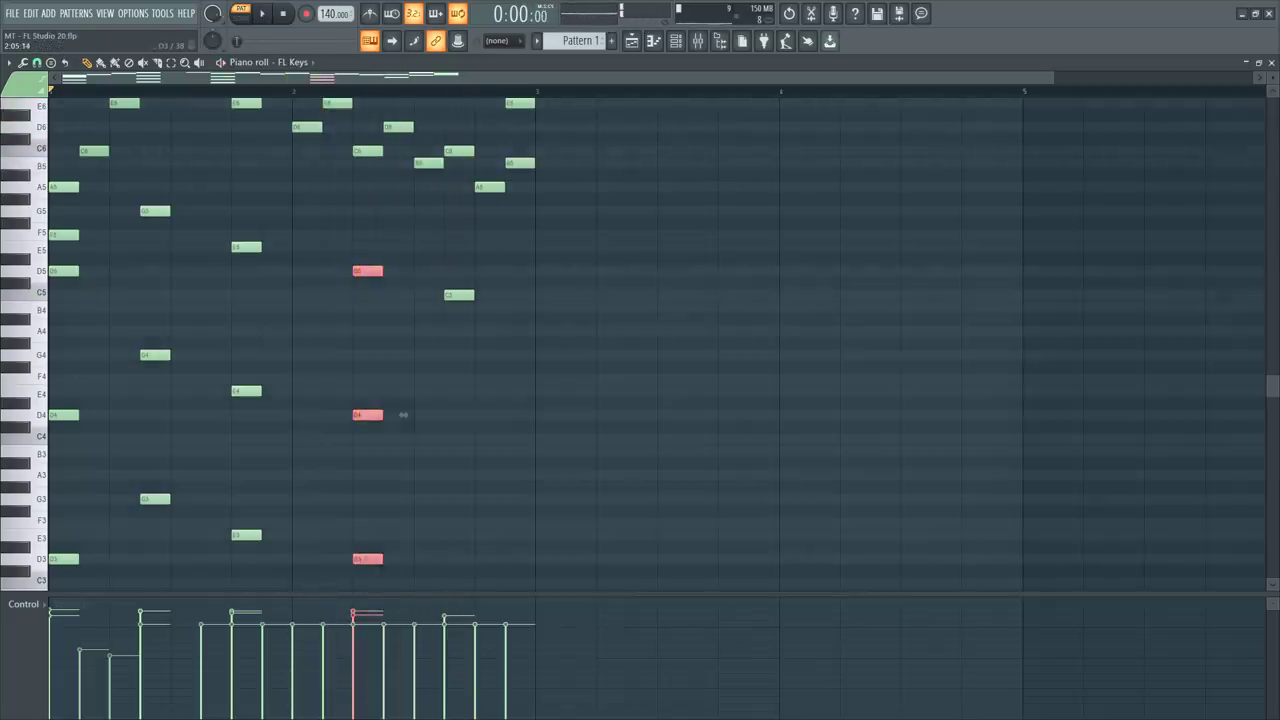
pyautogui.moveTo(403, 414); pyautogui.dragTo(494, 438)
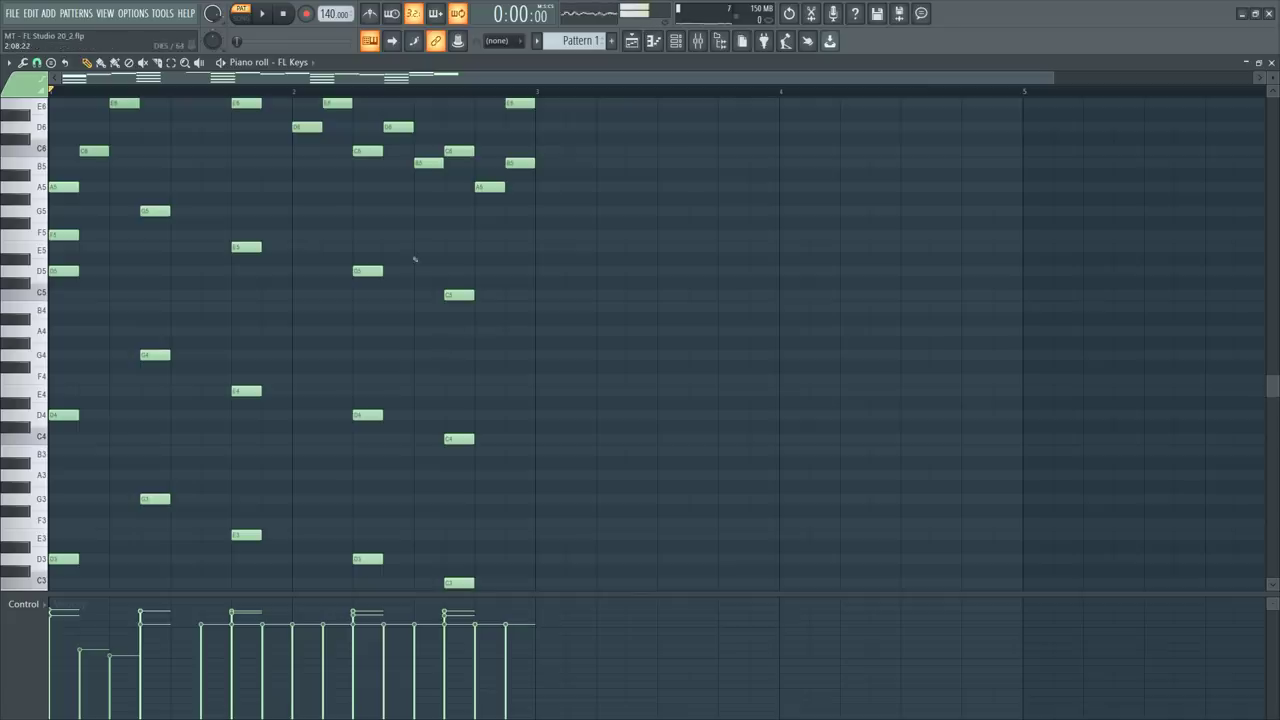
# Play the pattern and examine the opening chord D5, F5 and A5 by selecting its notes.
pyautogui.press('space')
pyautogui.scroll(4, 414, 259)
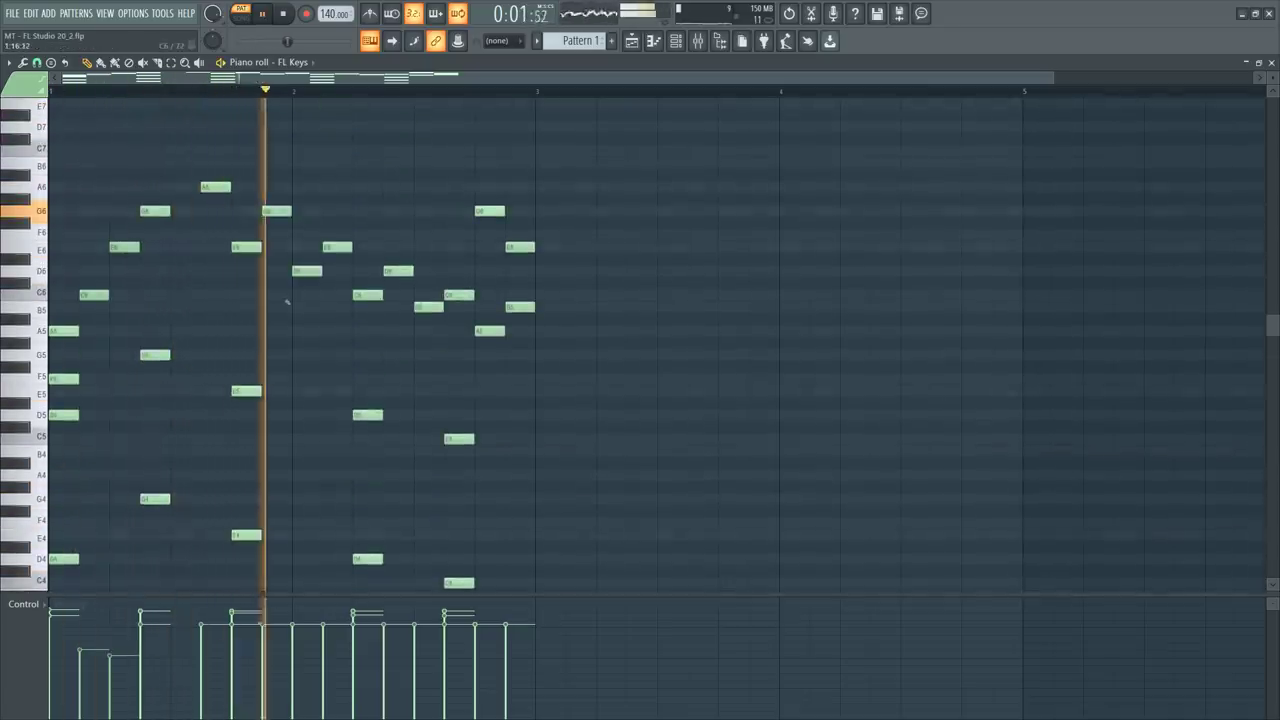
pyautogui.press('space')
pyautogui.moveTo(57, 289); pyautogui.dragTo(69, 443)
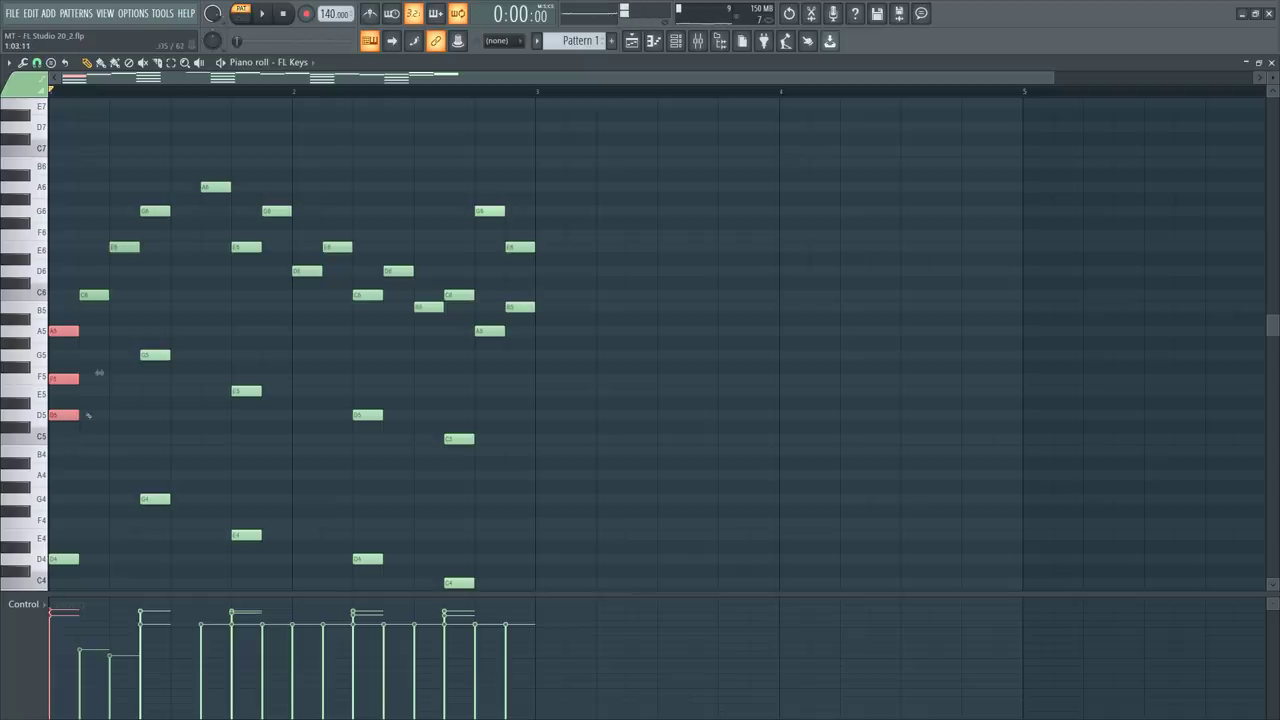
pyautogui.press('space')
pyautogui.click(68, 332)
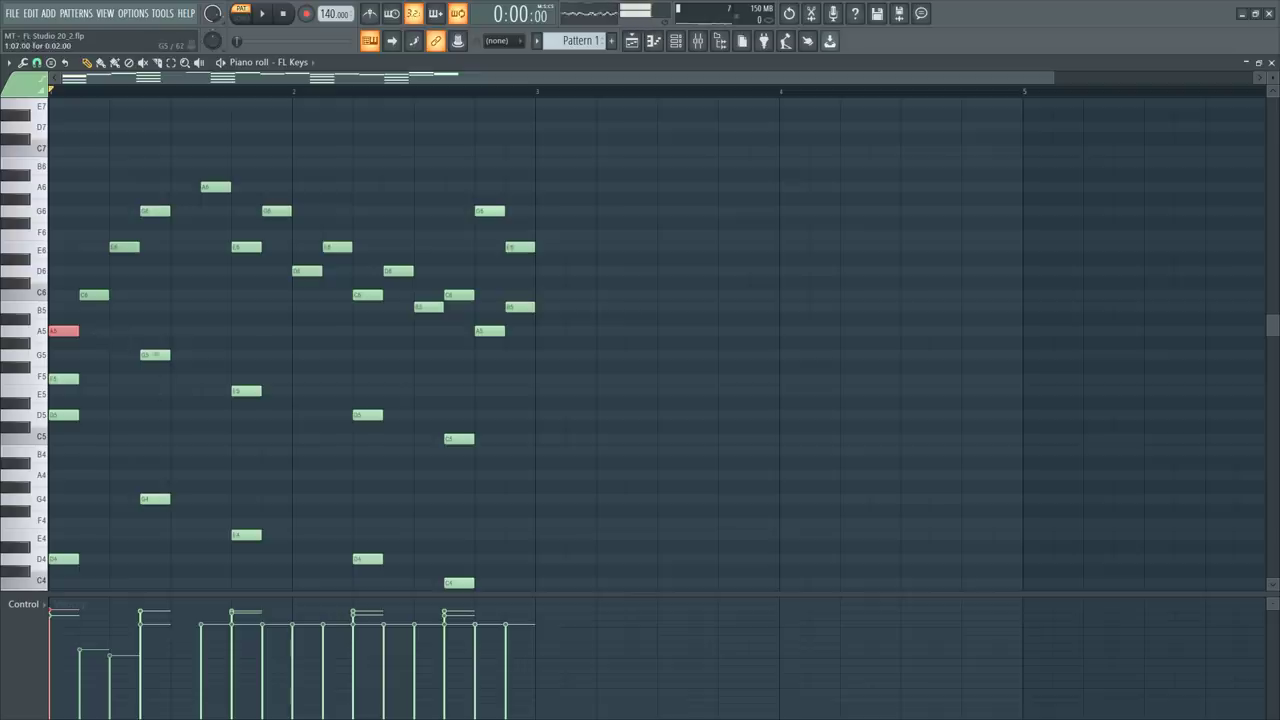
# Build a chord under the G5 at step 7 of bar 1 by adding E5 and C5.
pyautogui.click(156, 354)
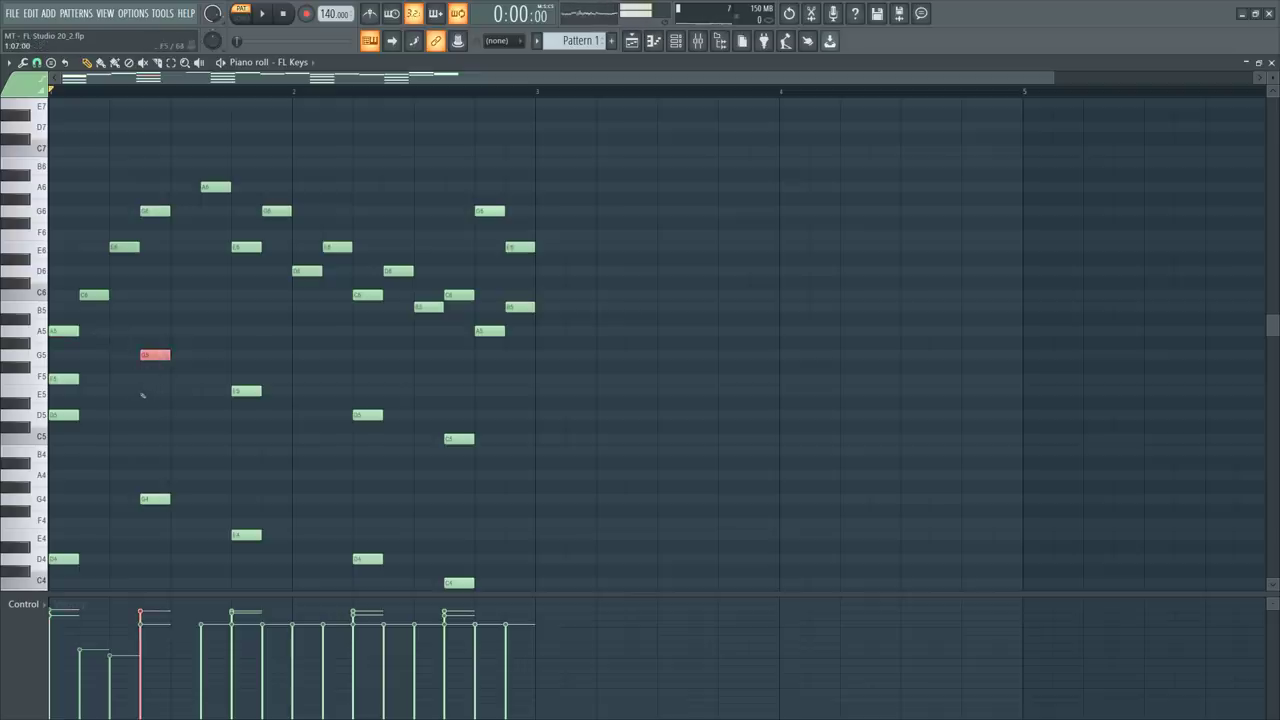
pyautogui.click(143, 392)
pyautogui.click(142, 440)
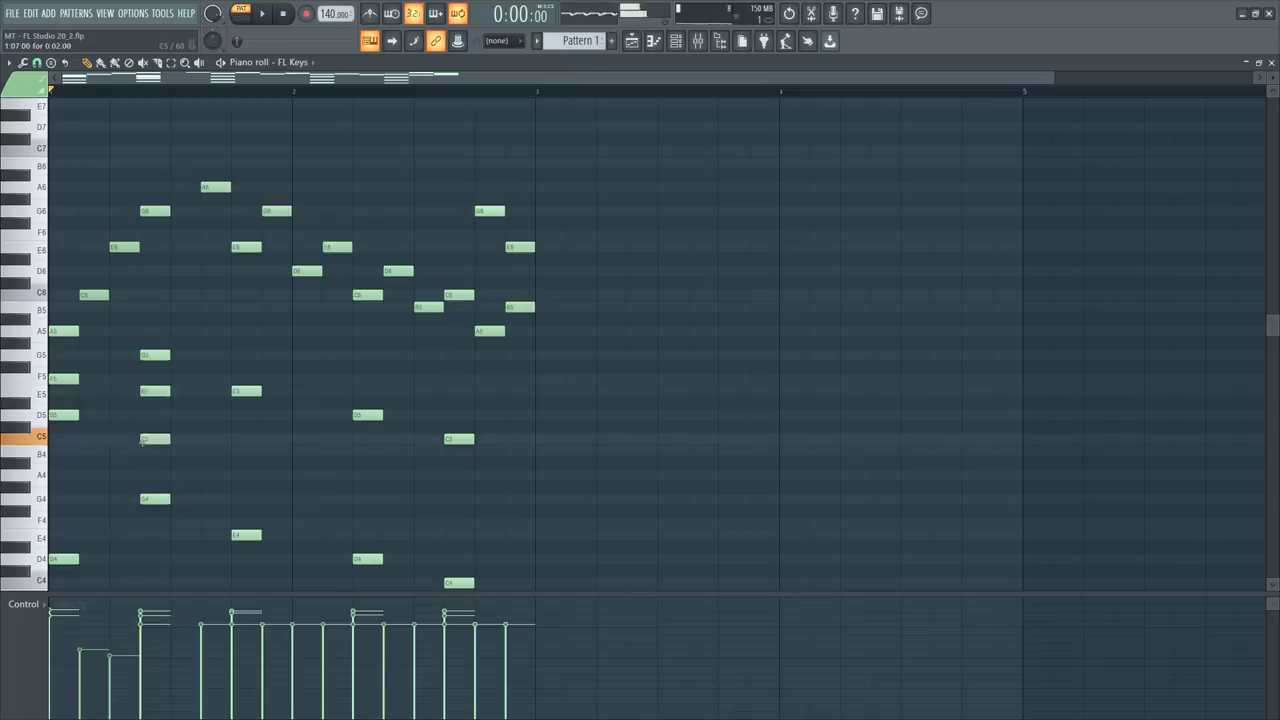
# Lower the G4 and G3 at step 7 of bar 1 to C4 and C3, and play the pattern.
pyautogui.scroll(-4, 156, 470)
pyautogui.keyDown('ctrl'); pyautogui.moveTo(146, 302); pyautogui.dragTo(166, 490); pyautogui.keyUp('ctrl')
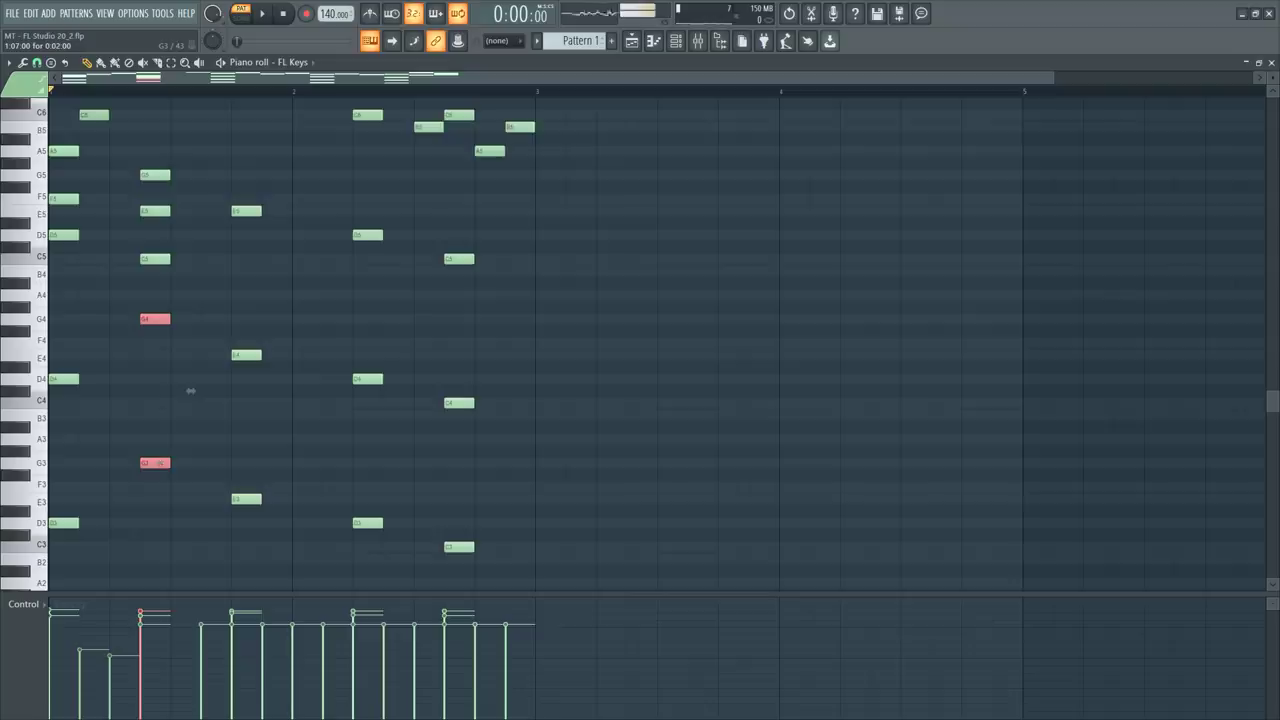
pyautogui.scroll(-2, 150, 420)
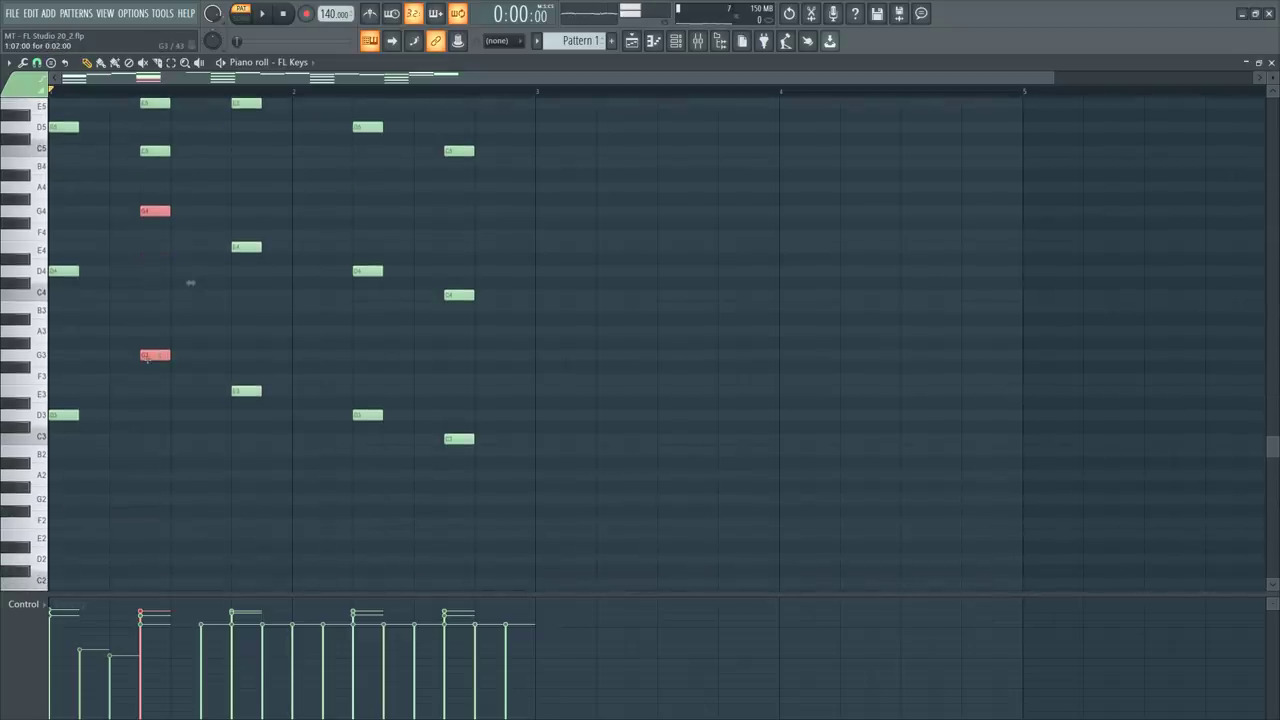
pyautogui.moveTo(148, 358); pyautogui.dragTo(155, 450)
pyautogui.click(184, 493)
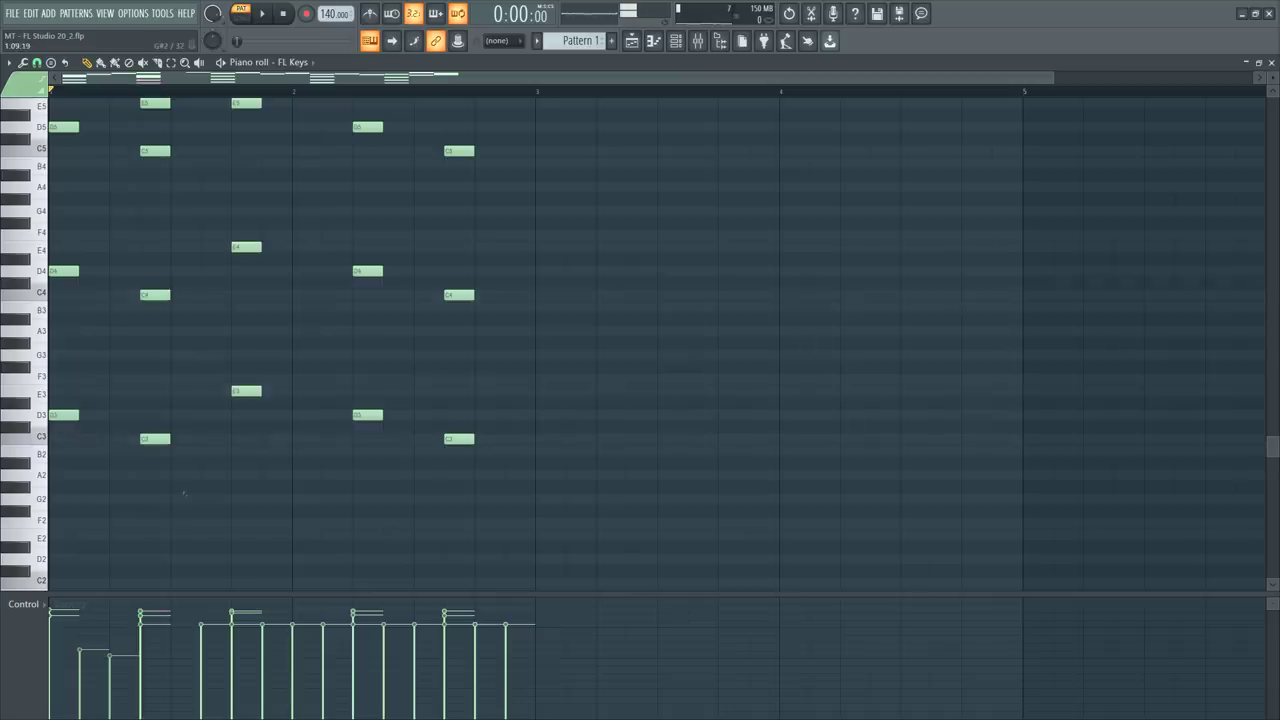
pyautogui.scroll(2, 194, 453)
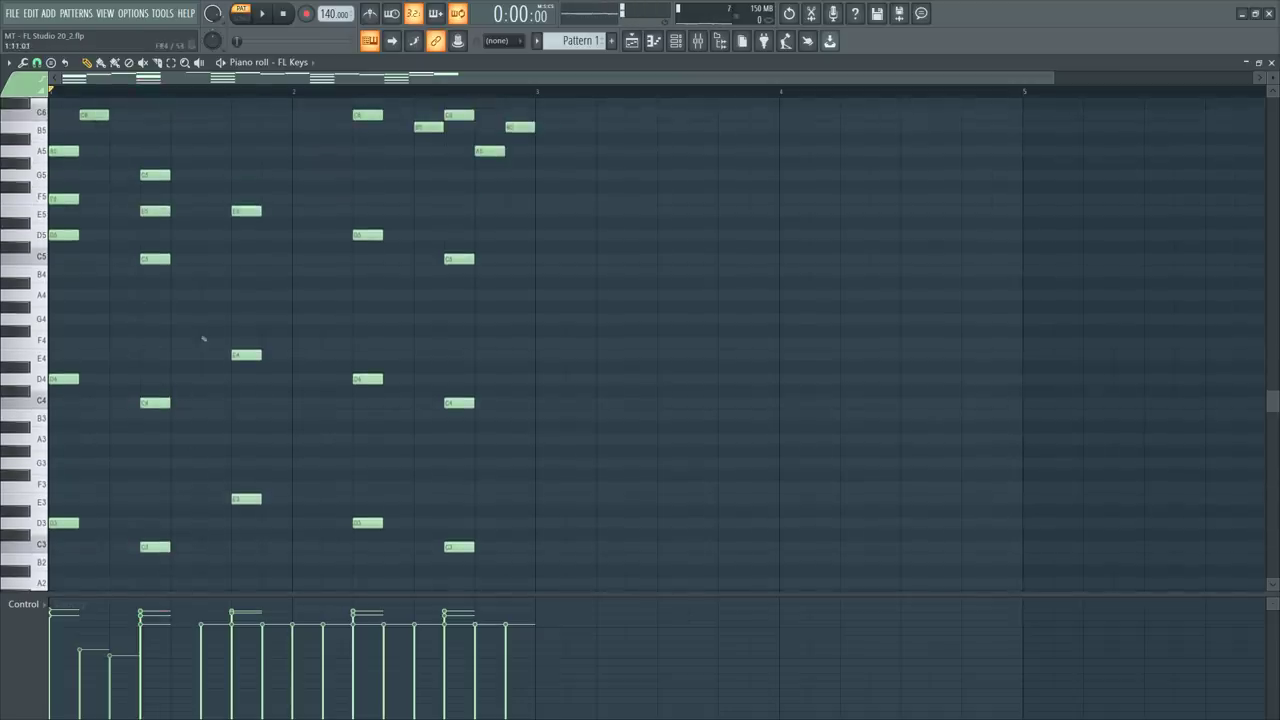
pyautogui.scroll(2, 203, 339)
pyautogui.press('space')
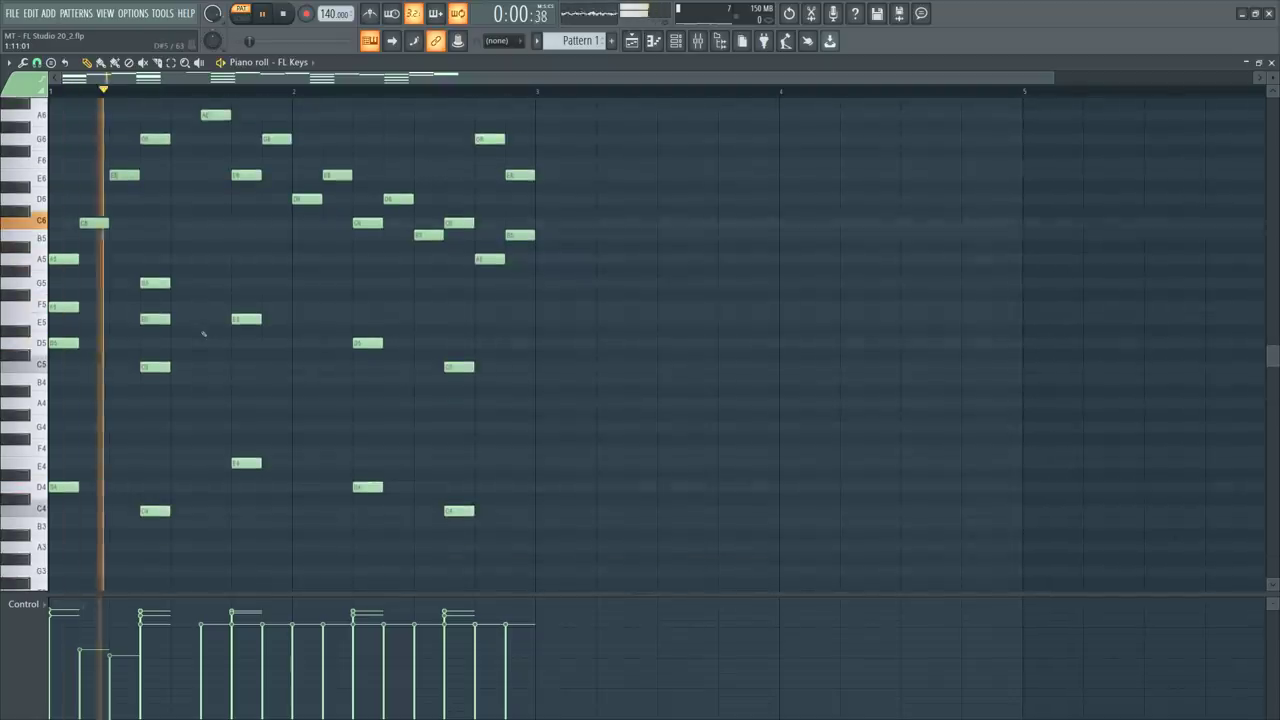
pyautogui.press('space')
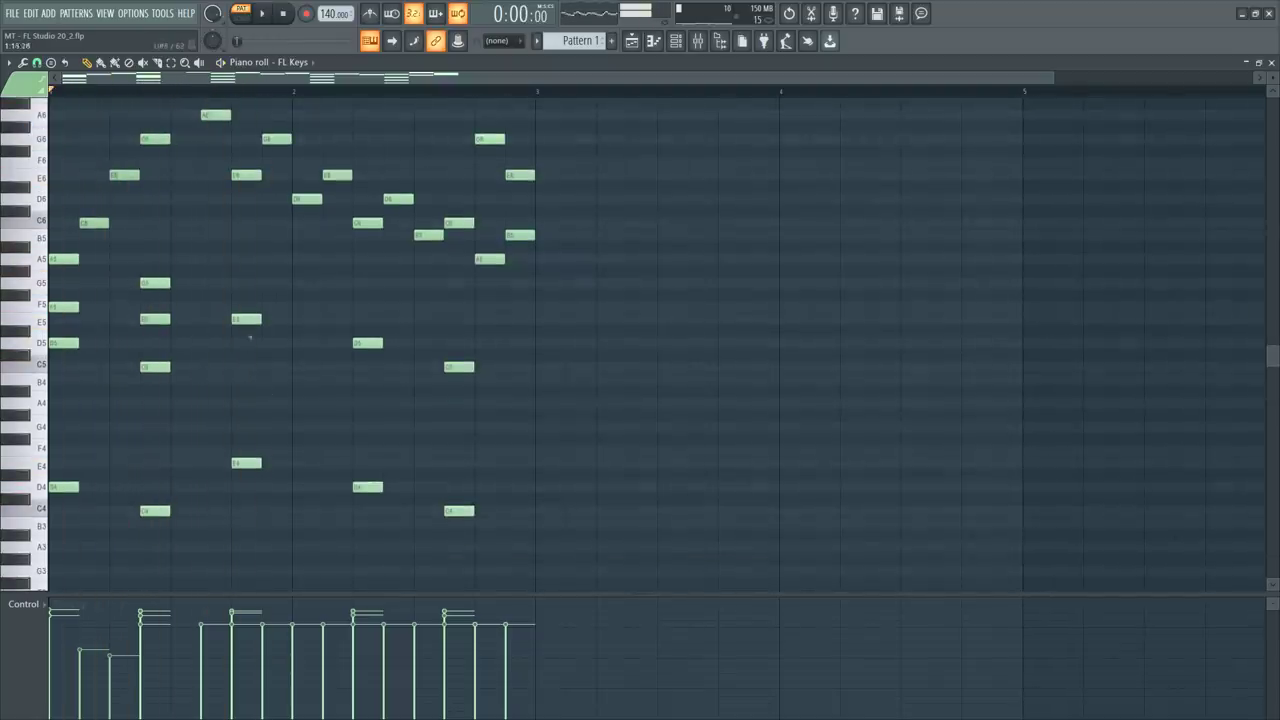
# Examine the E5, E4 and E3 at step 13 of bar 1 and the D5 and C5 in bar 2 by selecting them.
pyautogui.scroll(-2, 266, 362)
pyautogui.moveTo(232, 313); pyautogui.dragTo(266, 534)
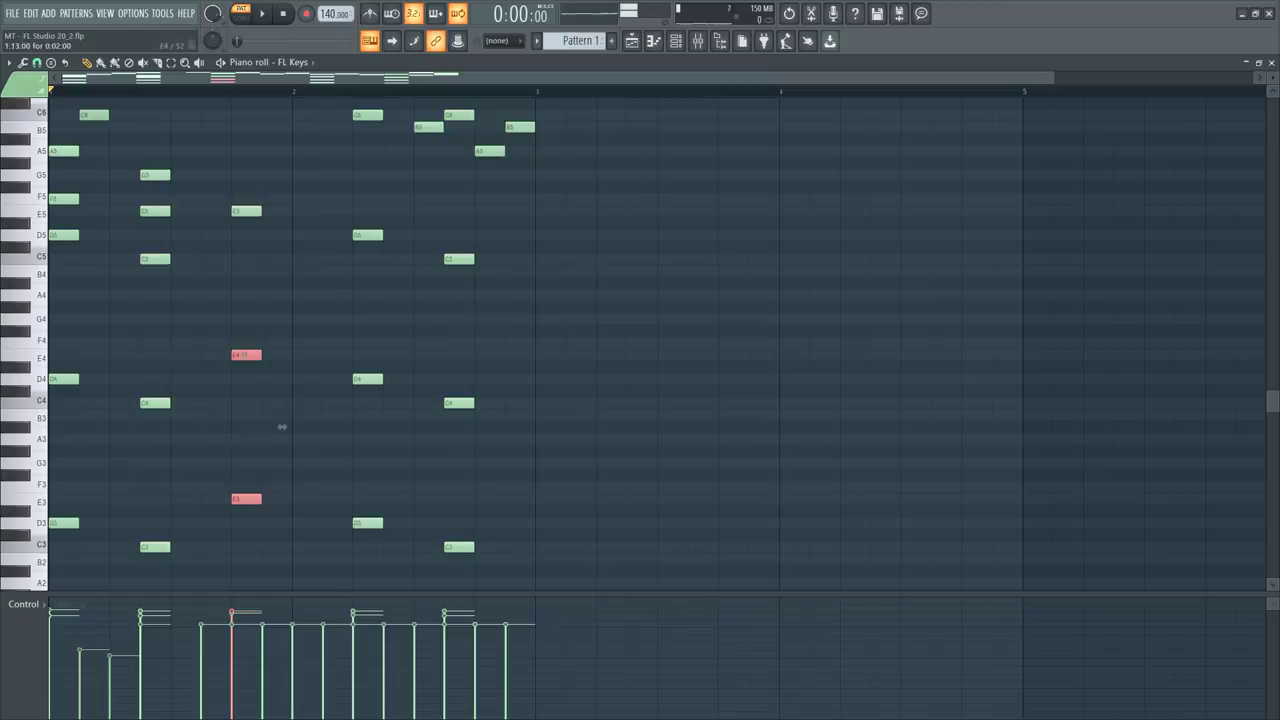
pyautogui.click(240, 208)
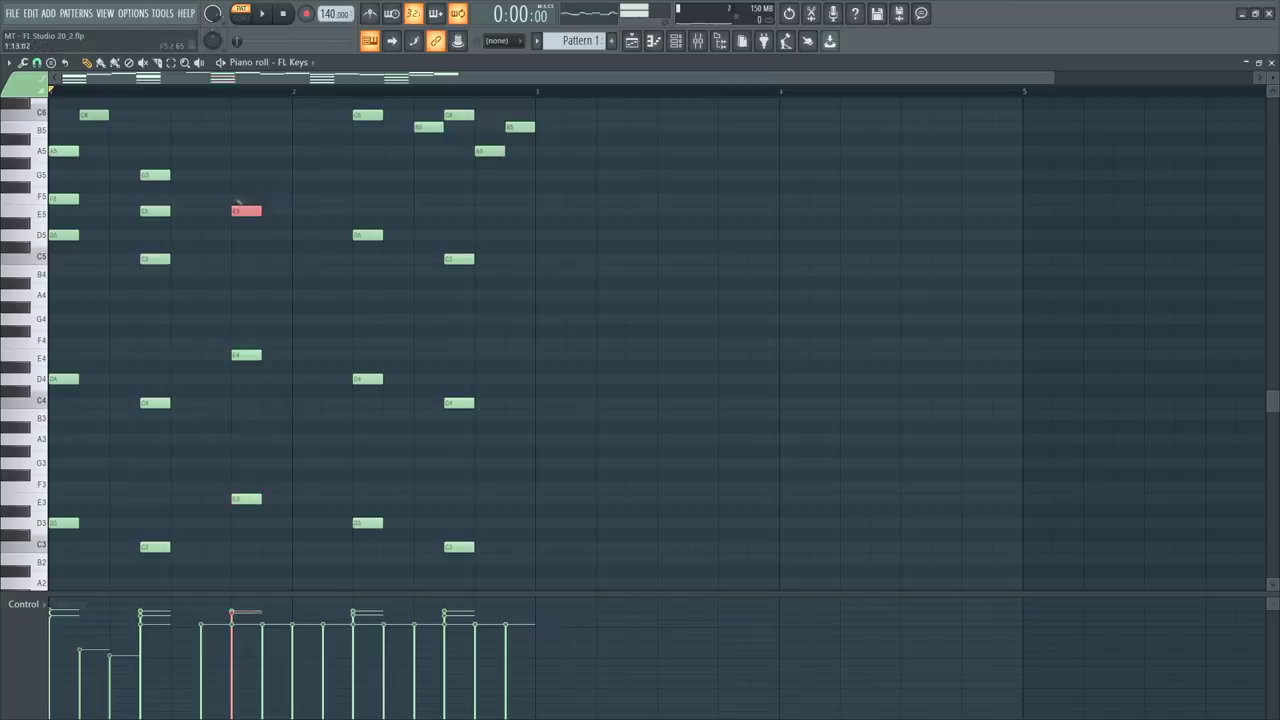
pyautogui.moveTo(350, 228); pyautogui.dragTo(474, 268)
pyautogui.click(487, 308)
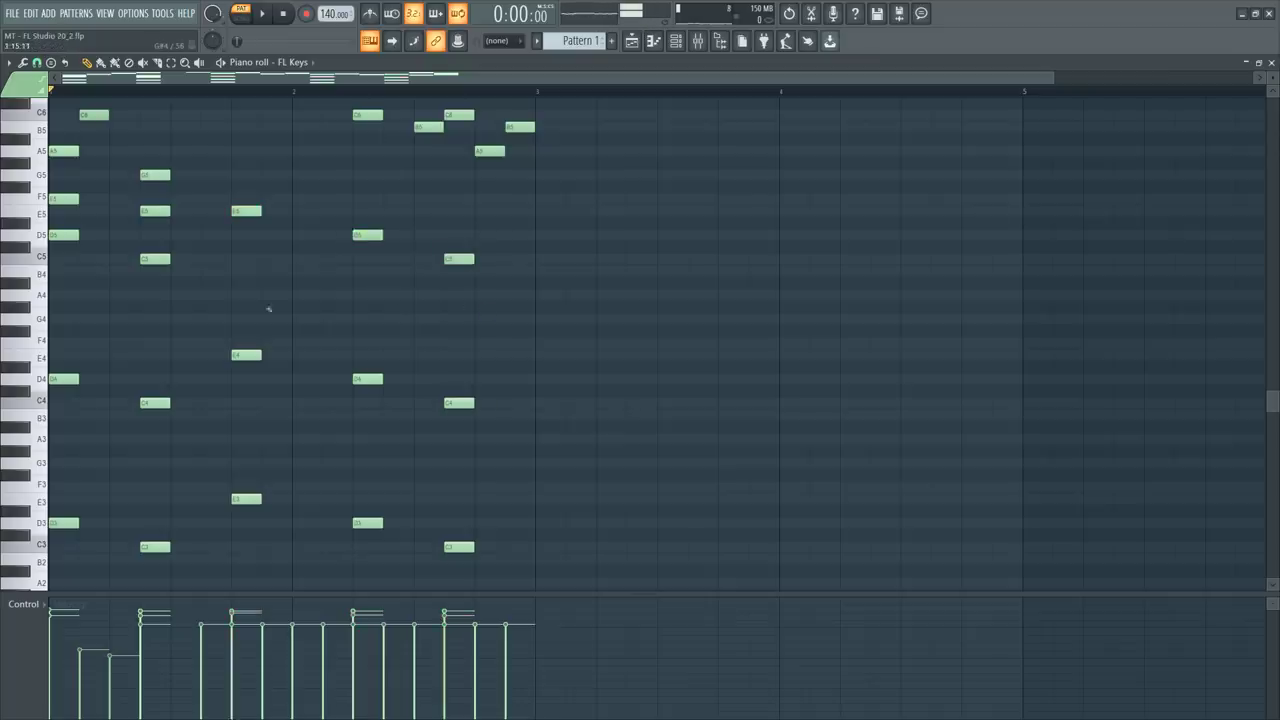
pyautogui.moveTo(268, 309); pyautogui.dragTo(242, 508)
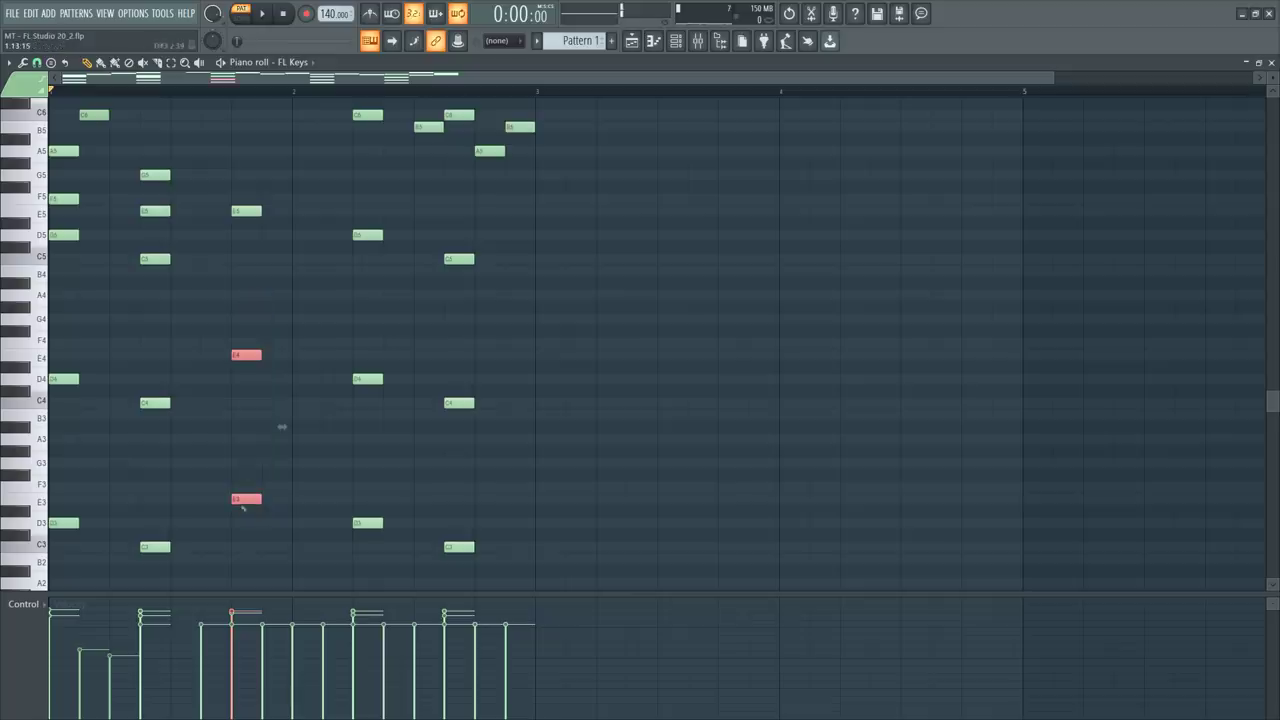
# Add C5 and A4 under the E5 at step 13 of bar 1, and lower its bass notes E4 and E3 to A3 and A2.
pyautogui.click(240, 259)
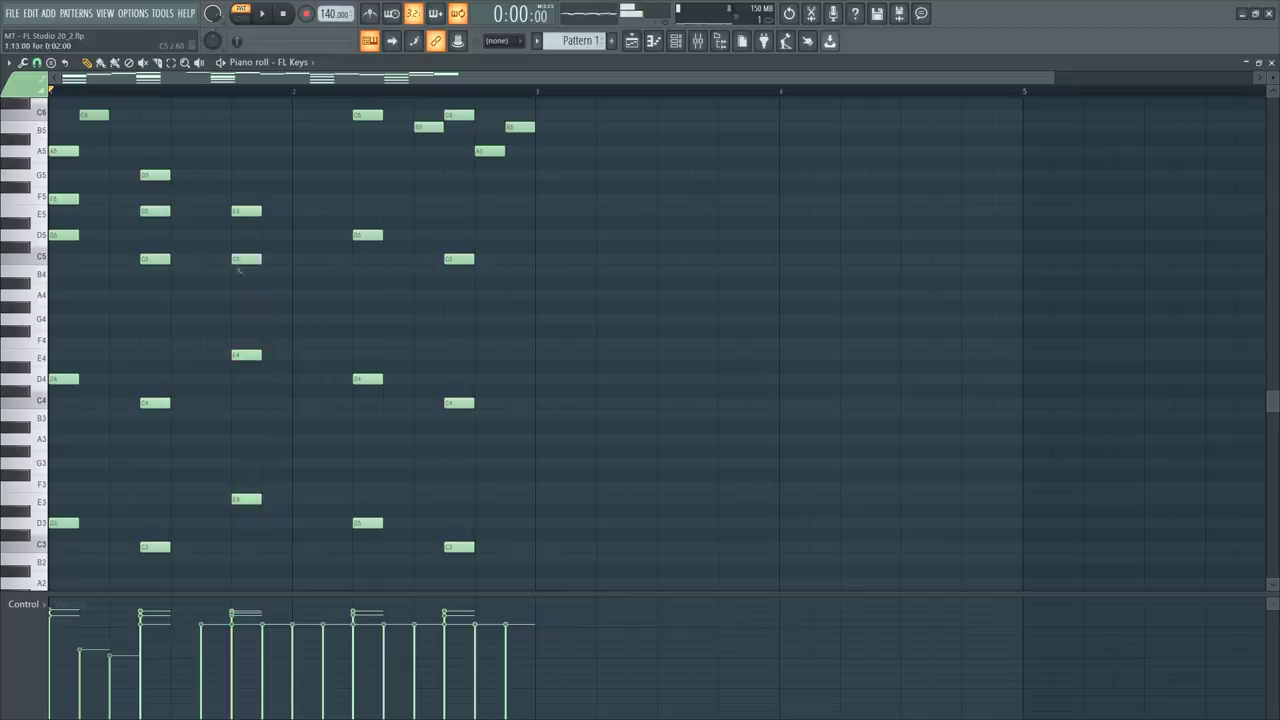
pyautogui.click(241, 295)
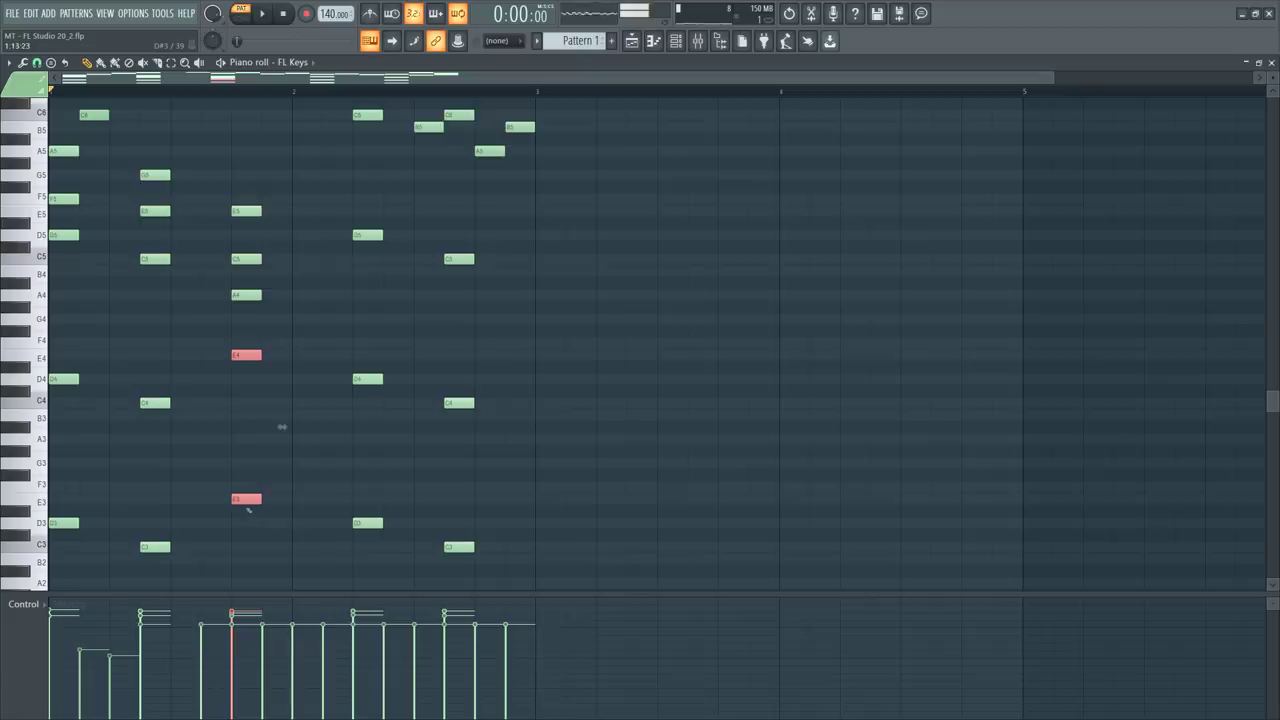
pyautogui.moveTo(281, 425); pyautogui.dragTo(282, 498)
# Add B4 and G4 under the D5 at step 5 of bar 2, and lower its bass notes D4 and D3 to G3 and G2.
pyautogui.moveTo(384, 300); pyautogui.dragTo(380, 530)
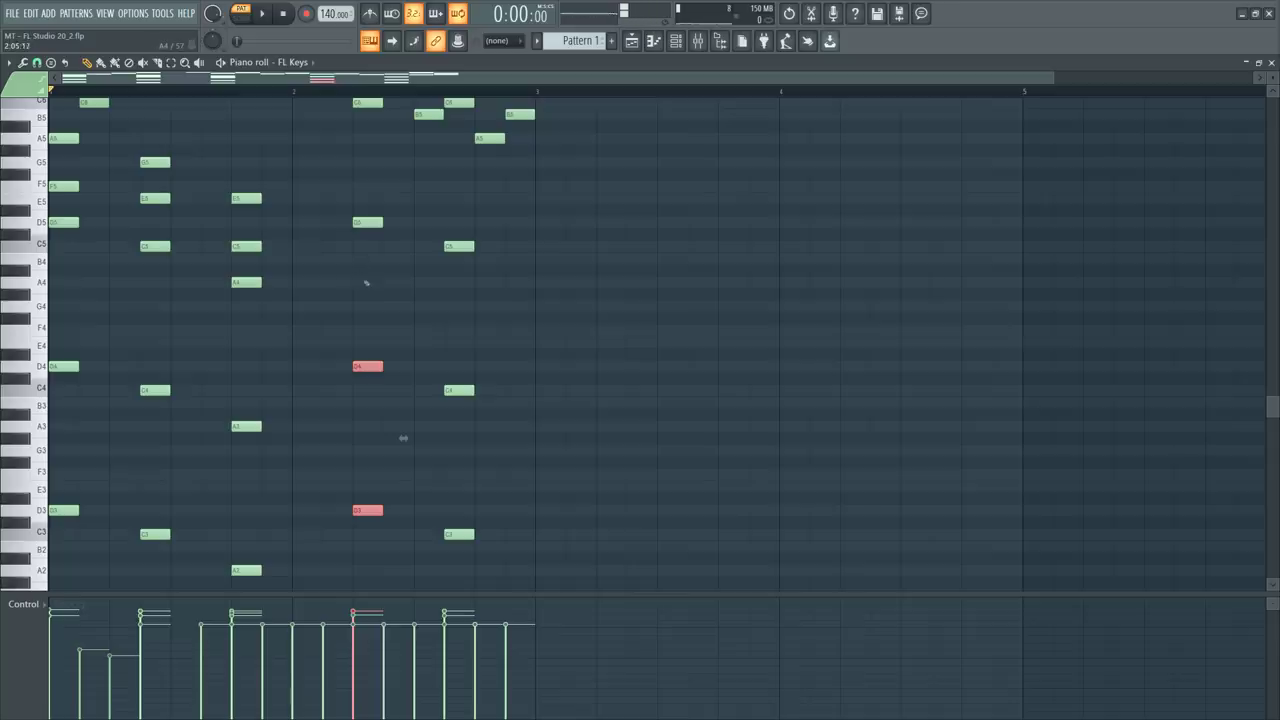
pyautogui.moveTo(362, 270); pyautogui.dragTo(362, 538)
pyautogui.hotkey('ctrl', 'd')
pyautogui.scroll(3, 420, 400)
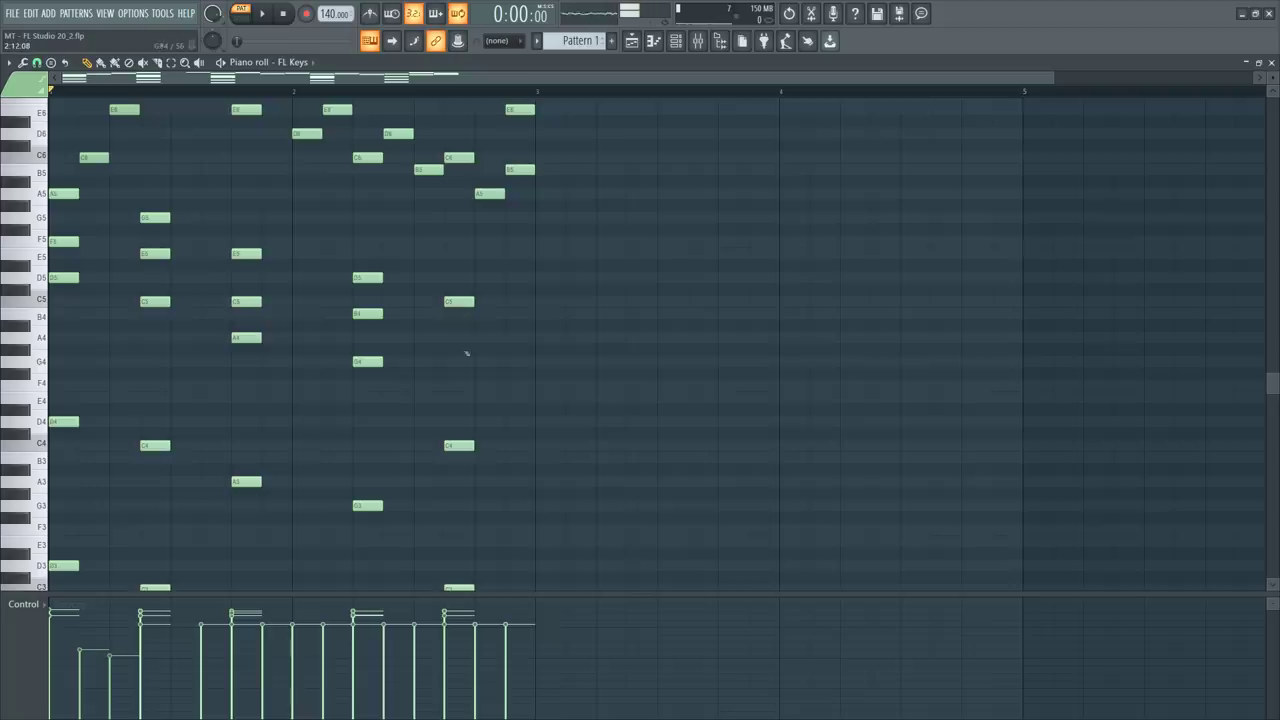
# Add A4 and F4 under the C5 at step 11 of bar 2, and lower its bass notes C4 and C3 to F3 and F2.
pyautogui.moveTo(466, 353); pyautogui.dragTo(482, 584)
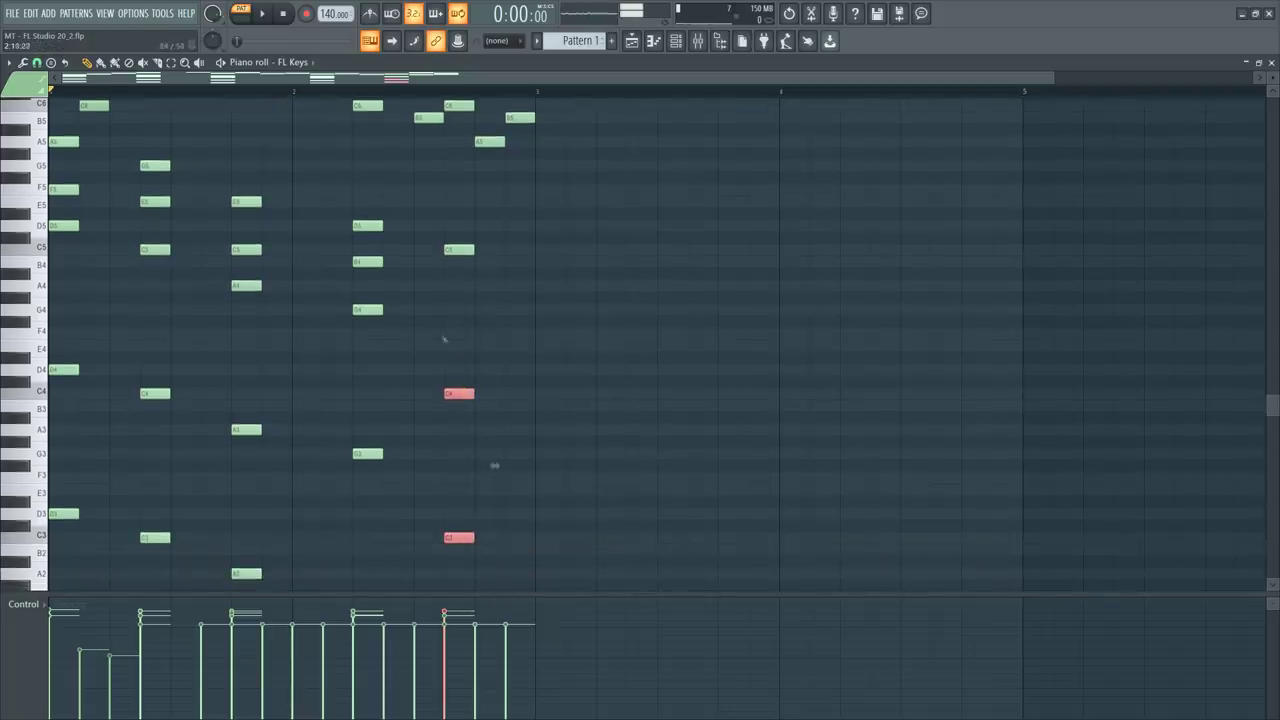
pyautogui.click(449, 287)
pyautogui.click(448, 332)
pyautogui.moveTo(474, 365); pyautogui.dragTo(449, 543)
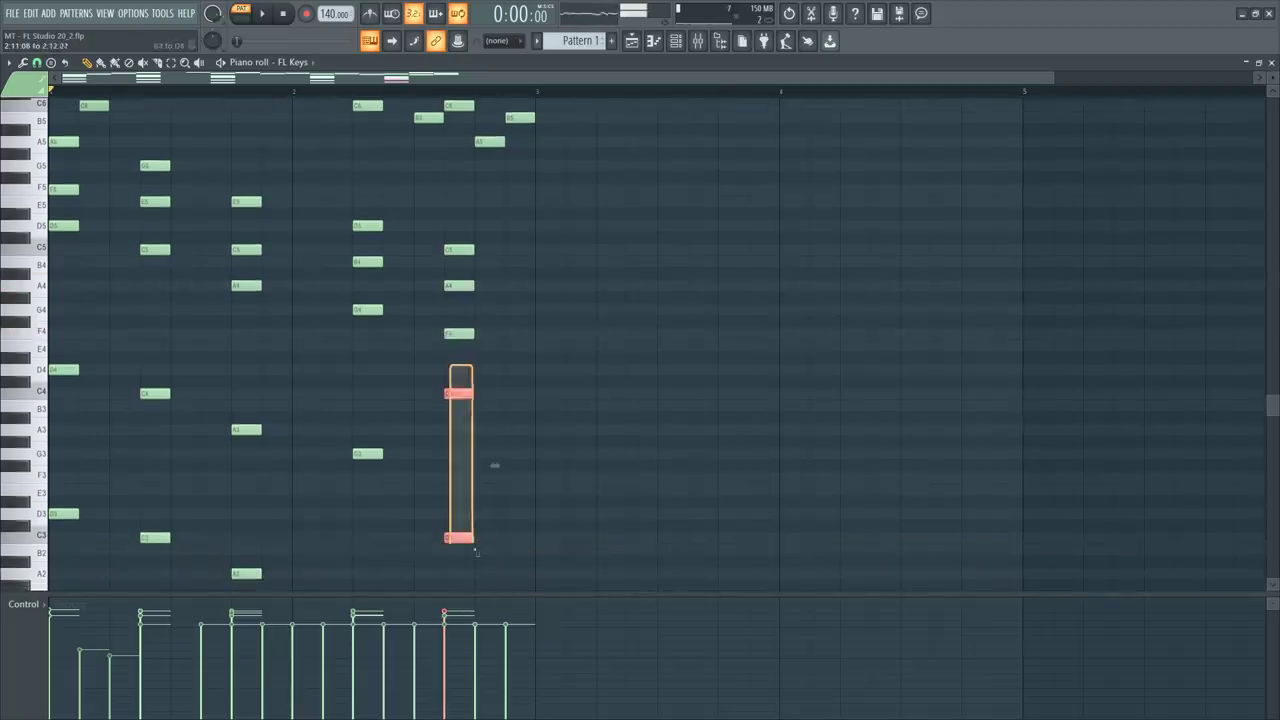
pyautogui.scroll(-1, 446, 530)
pyautogui.moveTo(494, 435); pyautogui.dragTo(494, 503)
pyautogui.hotkey('ctrl', 'd')
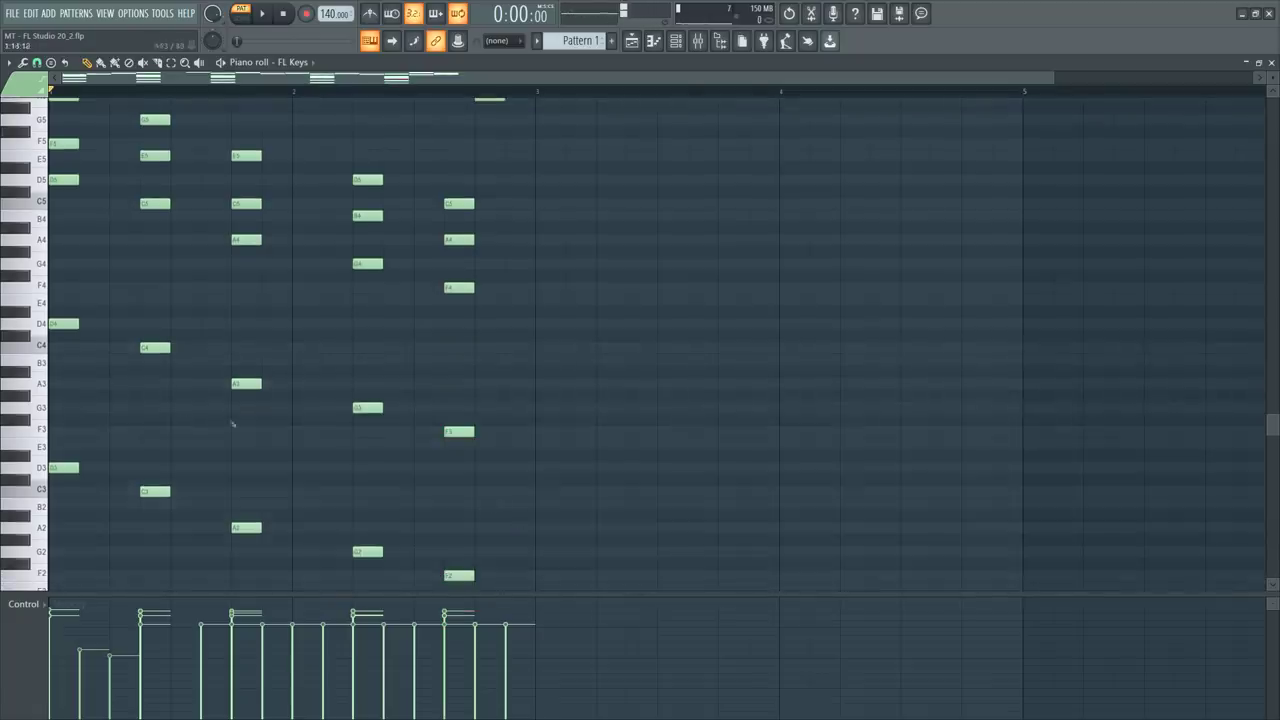
# Examine the first two chords of bar 1 by selecting their notes, and play the pattern.
pyautogui.scroll(2, 233, 424)
pyautogui.keyDown('ctrl'); pyautogui.moveTo(70, 163); pyautogui.dragTo(77, 480); pyautogui.keyUp('ctrl')
pyautogui.scroll(4, 76, 305)
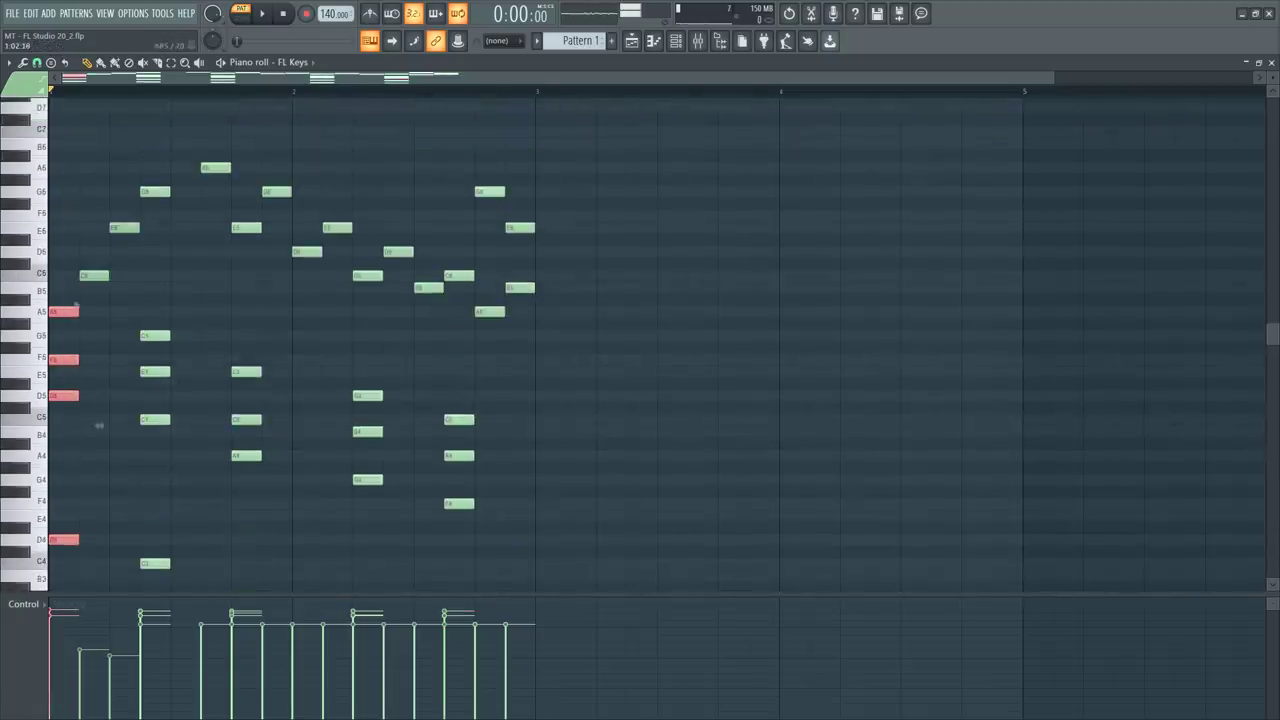
pyautogui.click(65, 310)
pyautogui.keyDown('ctrl'); pyautogui.moveTo(67, 330); pyautogui.dragTo(76, 595); pyautogui.keyUp('ctrl')
pyautogui.hotkey('ctrl', 'd')
pyautogui.click(150, 326)
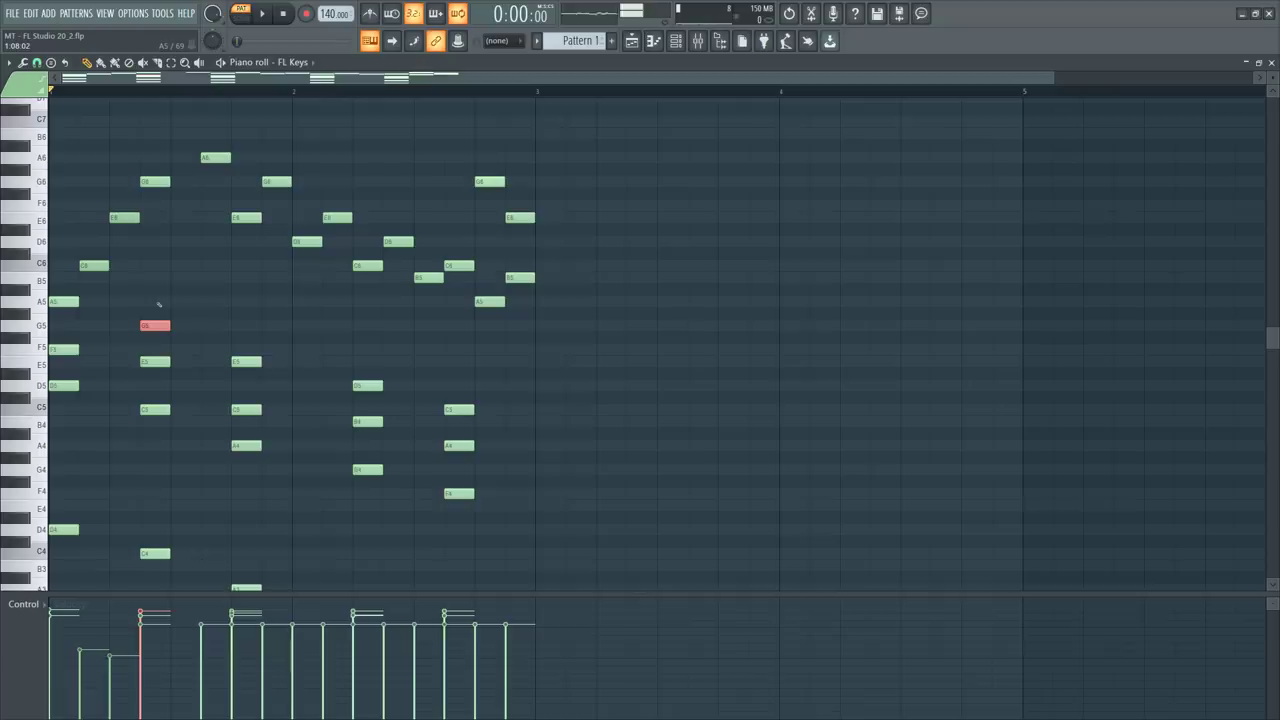
pyautogui.keyDown('ctrl'); pyautogui.moveTo(137, 341); pyautogui.dragTo(194, 509); pyautogui.keyUp('ctrl')
pyautogui.hotkey('ctrl', 'd')
pyautogui.press('space')
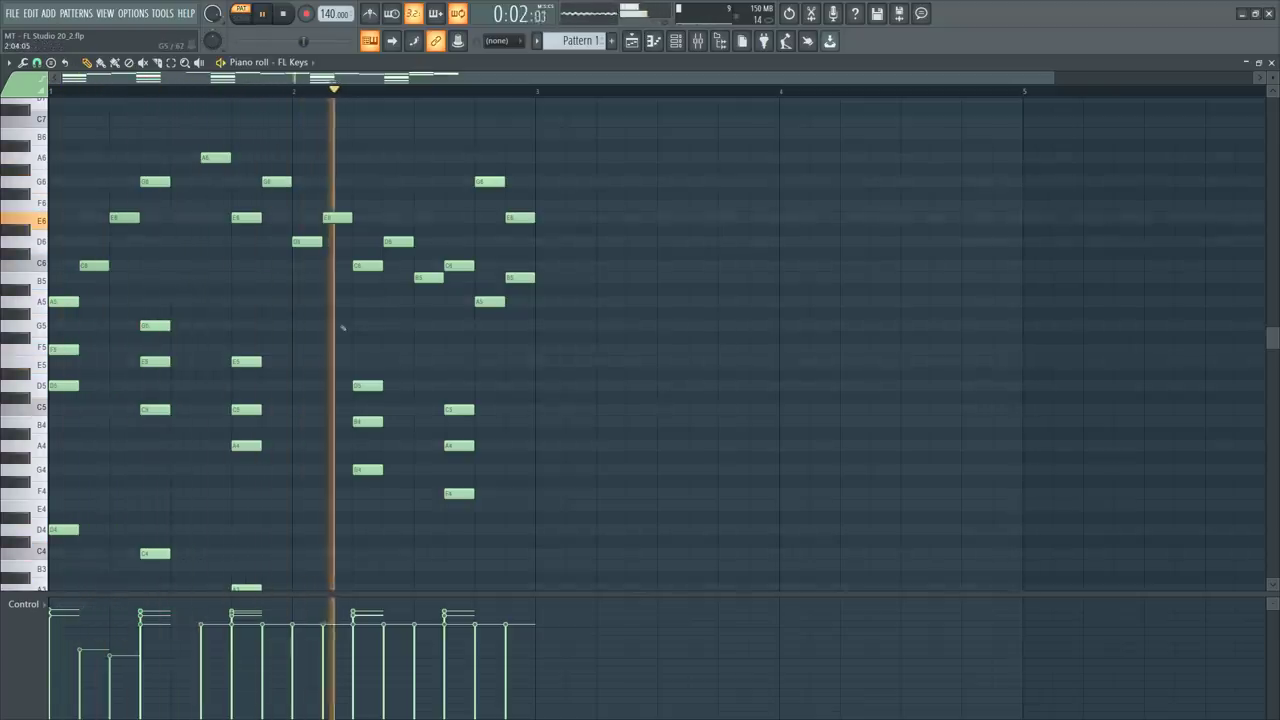
pyautogui.press('space')
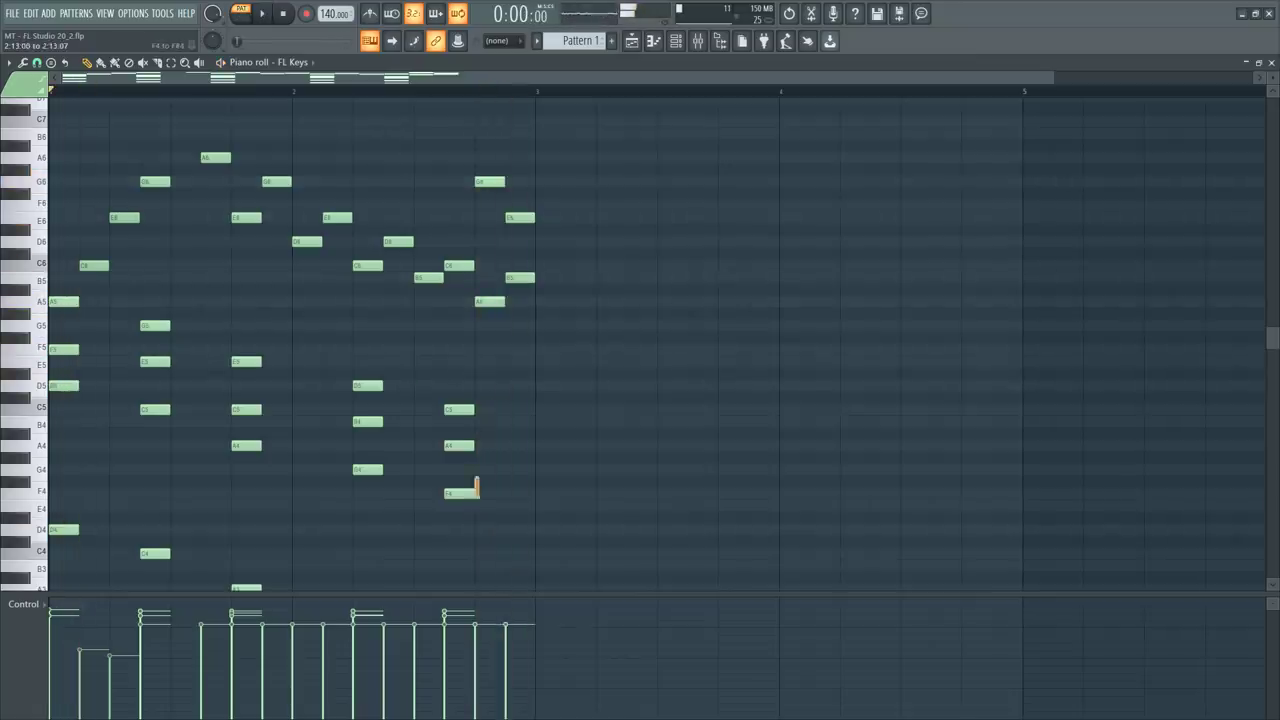
# Raise the F4 at step 11 of bar 2 one octave to F5, and play the pattern.
pyautogui.click(461, 494)
pyautogui.hotkey('ctrl', 'Up')
pyautogui.press('space')
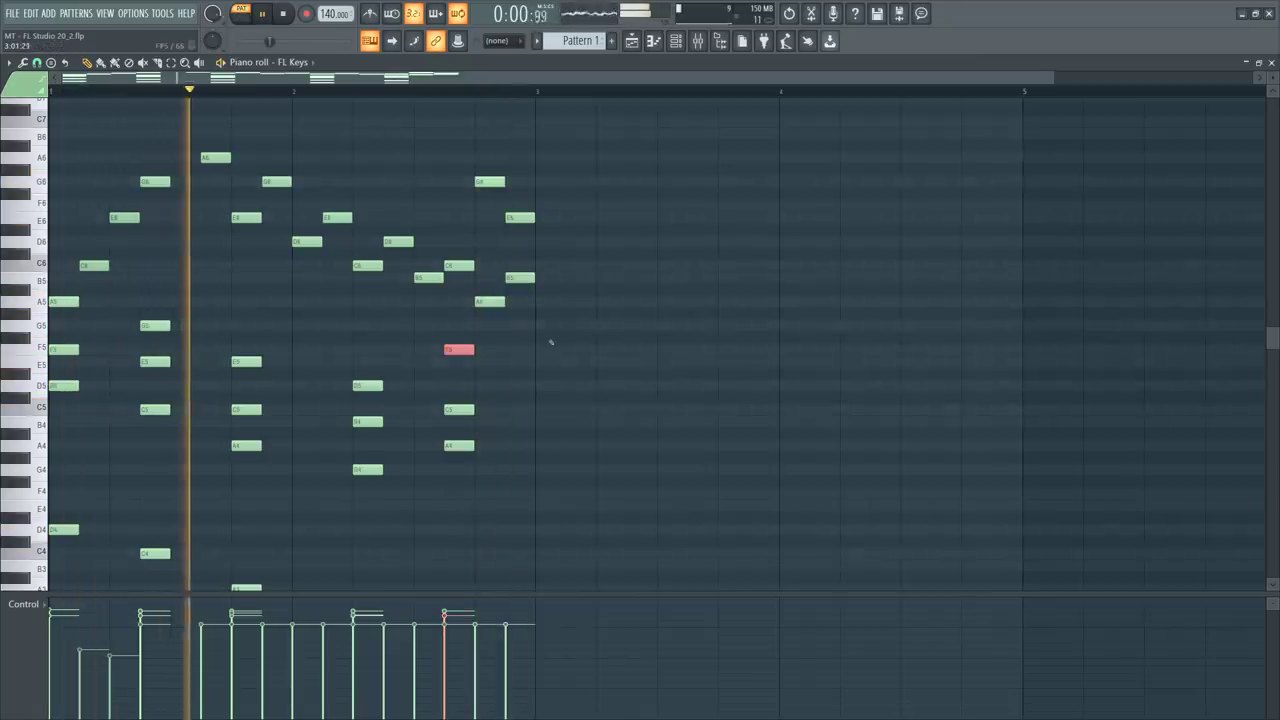
pyautogui.hotkey('ctrl', 'd')
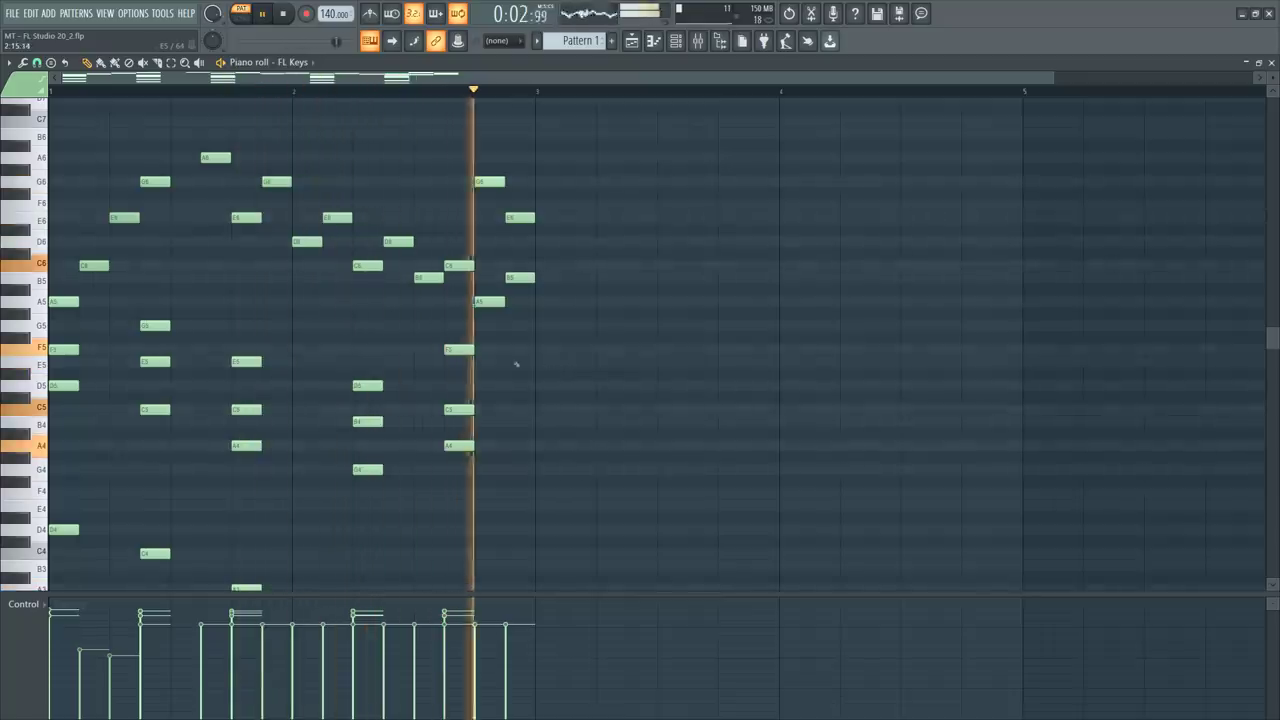
# Try the bass notes F3 and F2 at step 11 of bar 2 one octave higher while playing the pattern.
pyautogui.scroll(-3, 506, 427)
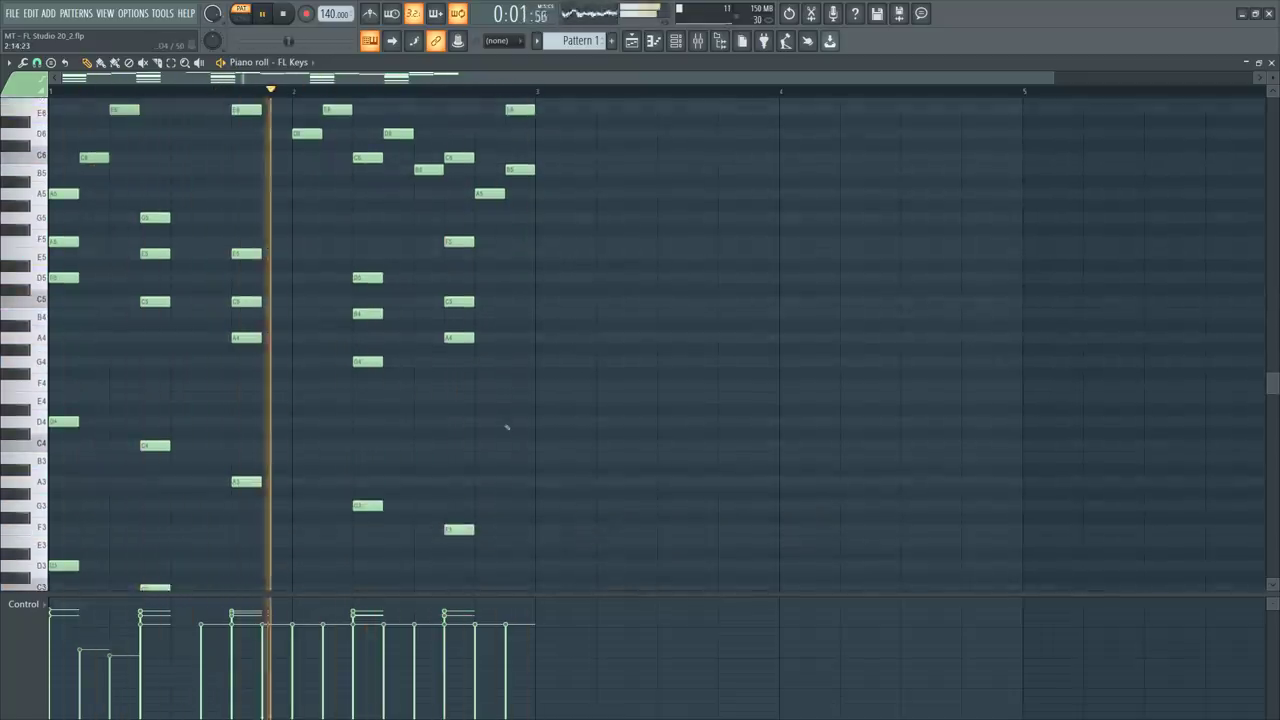
pyautogui.scroll(-4, 471, 400)
pyautogui.moveTo(455, 345); pyautogui.dragTo(475, 551)
pyautogui.press('space')
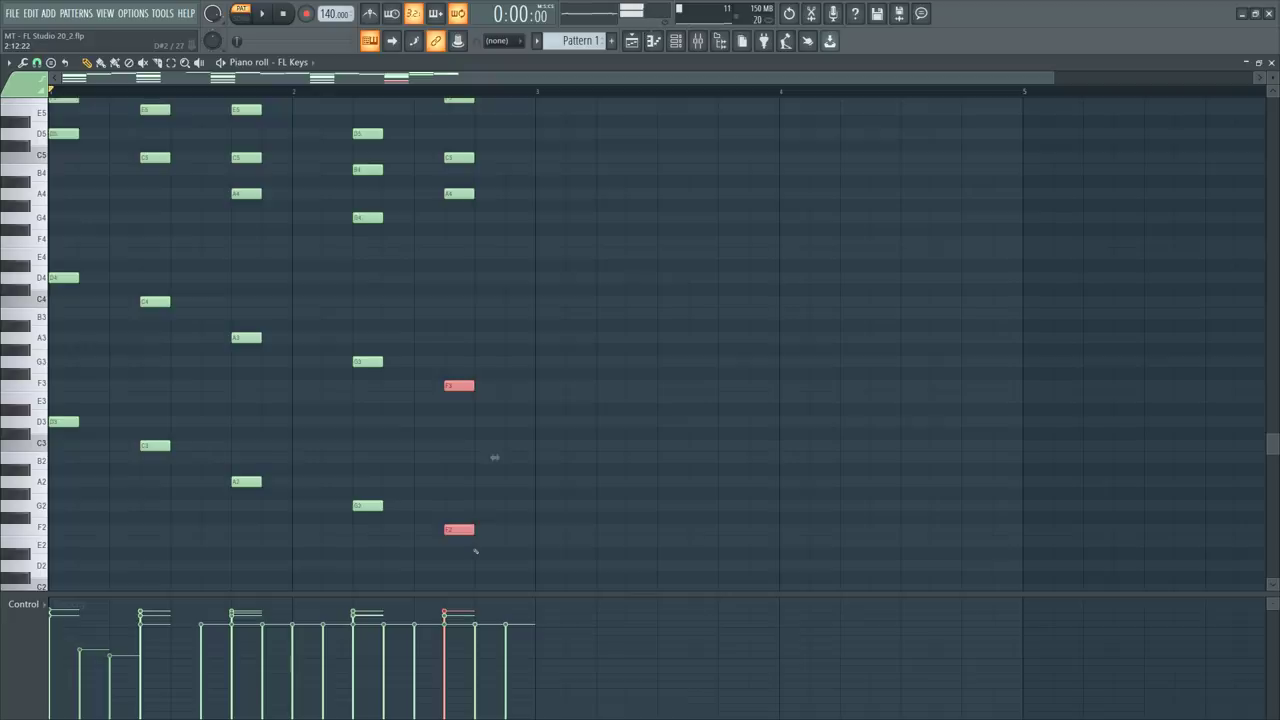
pyautogui.hotkey('ctrl', 'Up')
pyautogui.press('space')
pyautogui.scroll(3, 468, 545)
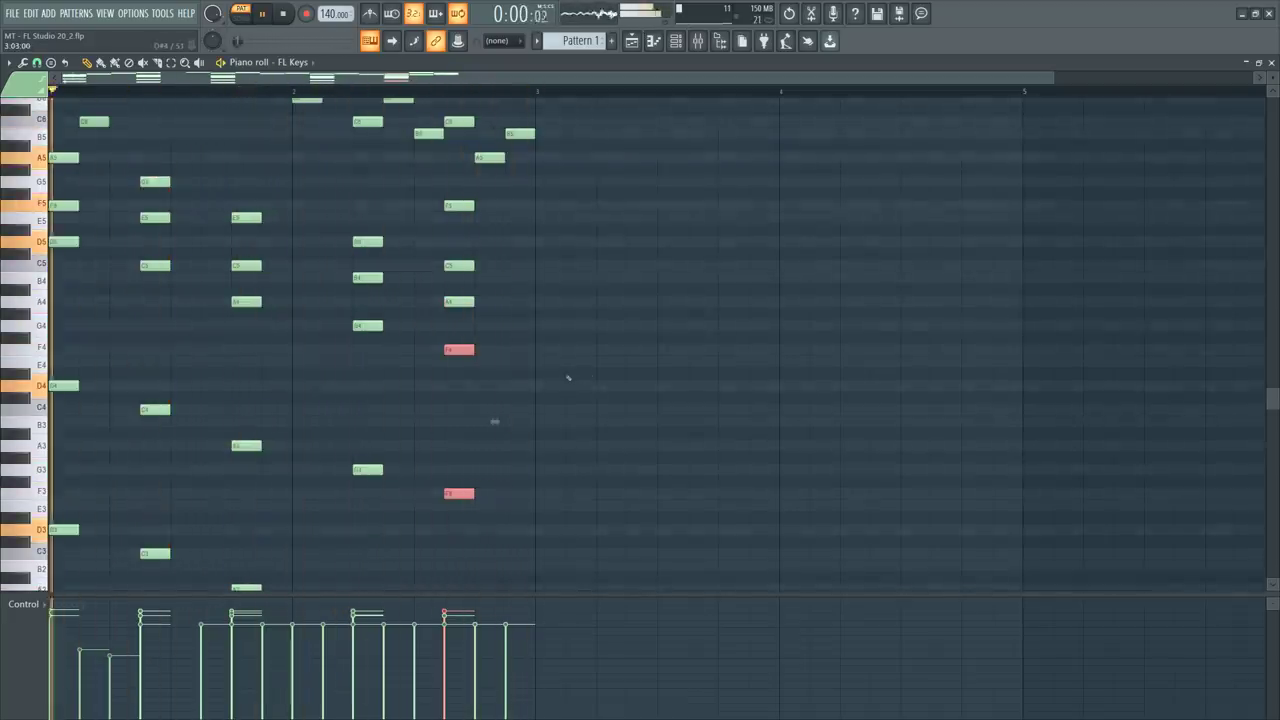
pyautogui.scroll(-9, 560, 386)
pyautogui.scroll(8, 536, 429)
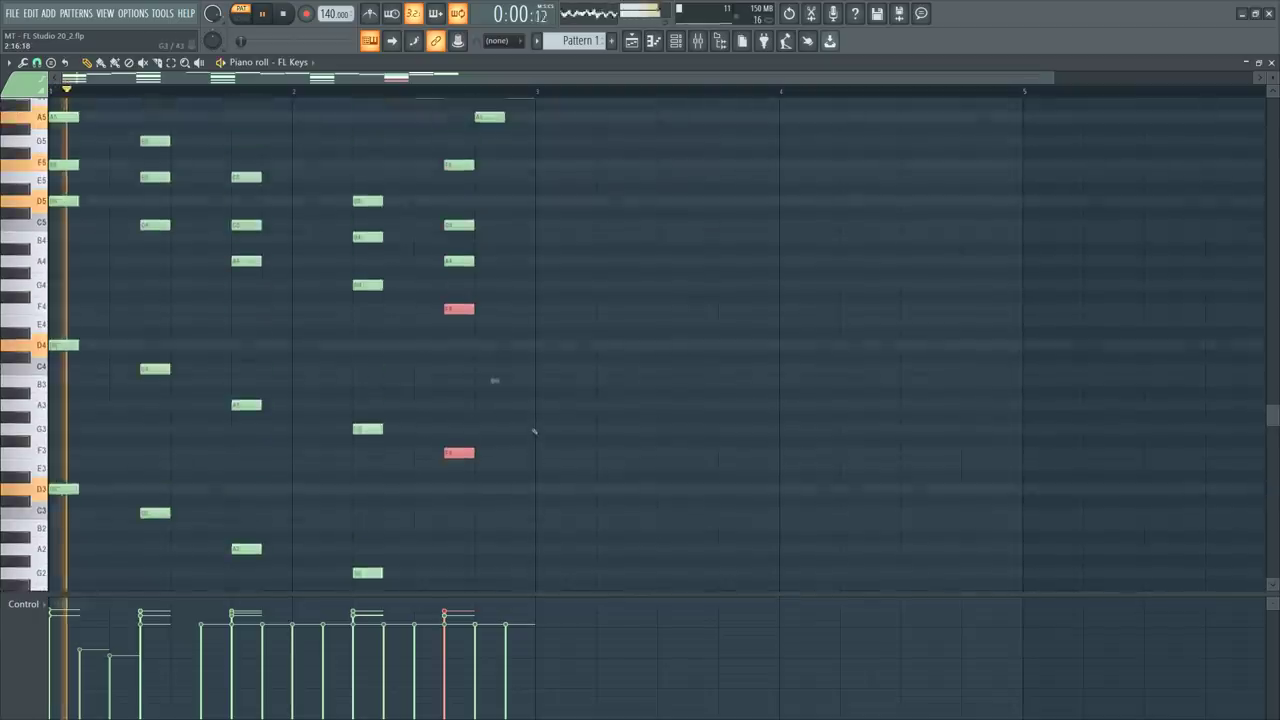
pyautogui.scroll(3, 534, 432)
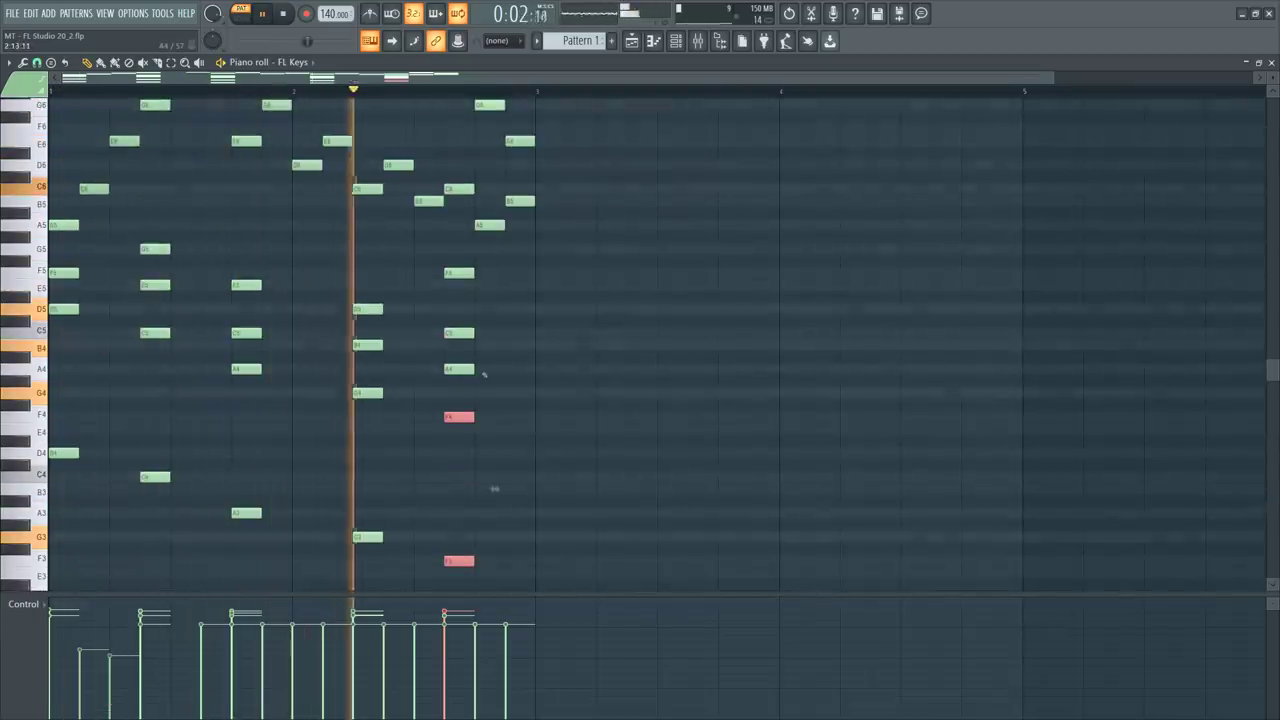
# Stop playback and move the bass notes F4 and F3 at step 11 of bar 2 back down one octave.
pyautogui.press('space')
pyautogui.moveTo(398, 310)
pyautogui.mouseDown()
pyautogui.moveTo(458, 325)
pyautogui.moveTo(428, 362)
pyautogui.moveTo(423, 405)
pyautogui.moveTo(426, 393)
pyautogui.mouseUp()
pyautogui.rightClick(426, 393)
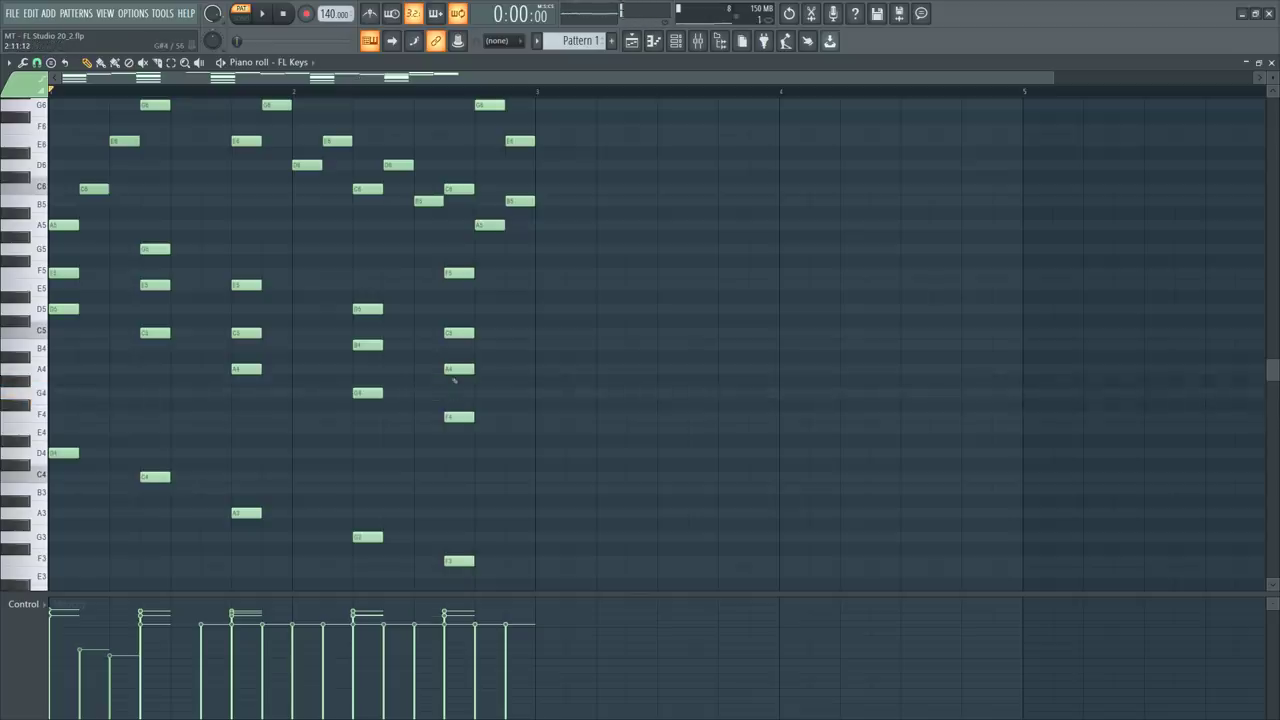
pyautogui.press('space')
pyautogui.scroll(-3, 454, 380)
pyautogui.moveTo(459, 292); pyautogui.dragTo(480, 478)
pyautogui.hotkey('ctrl', 'Down')
pyautogui.press('space')
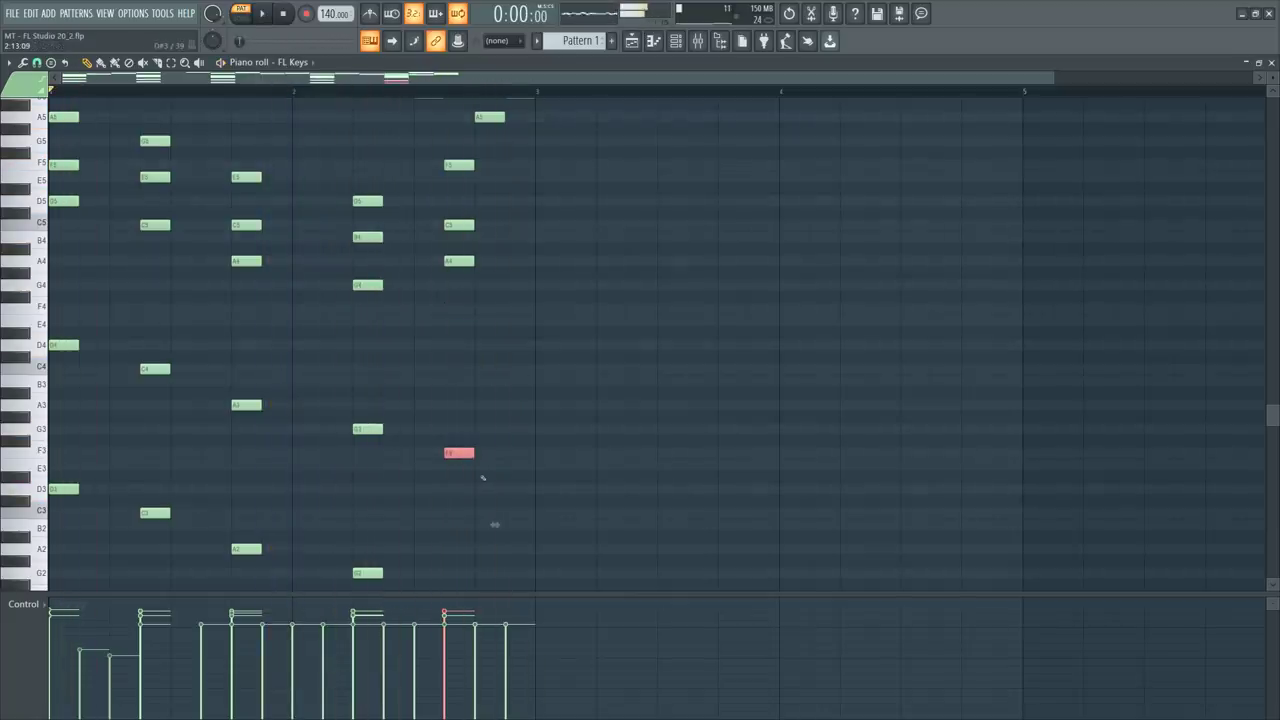
# Try the F5 at step 11 of bar 2 one octave lower, and move it back up.
pyautogui.click(468, 164)
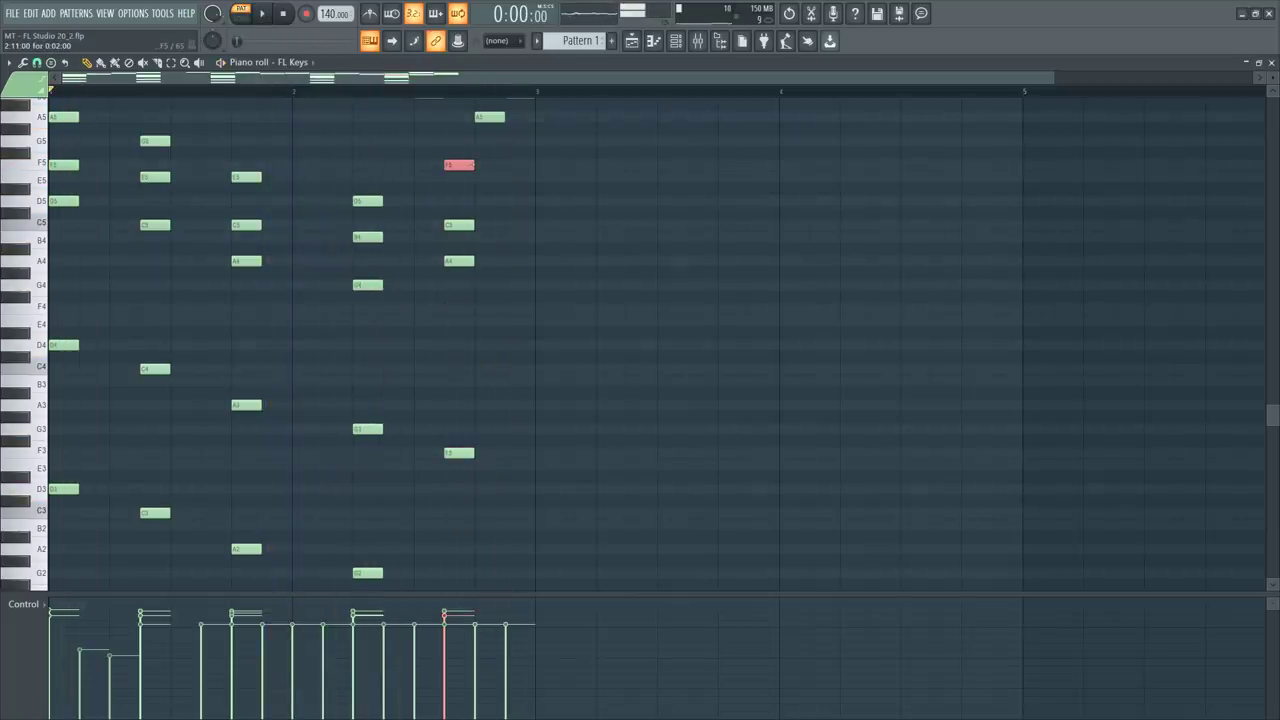
pyautogui.hotkey('ctrl', 'Down')
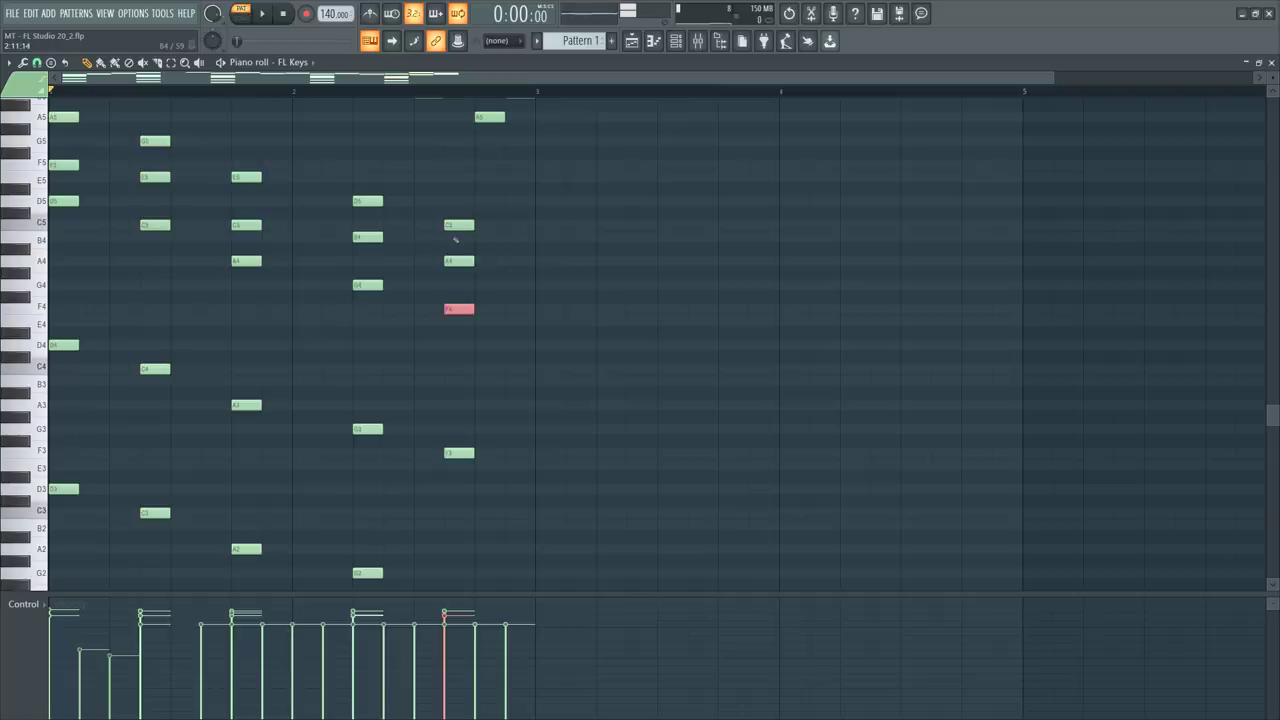
pyautogui.hotkey('ctrl', 'Up')
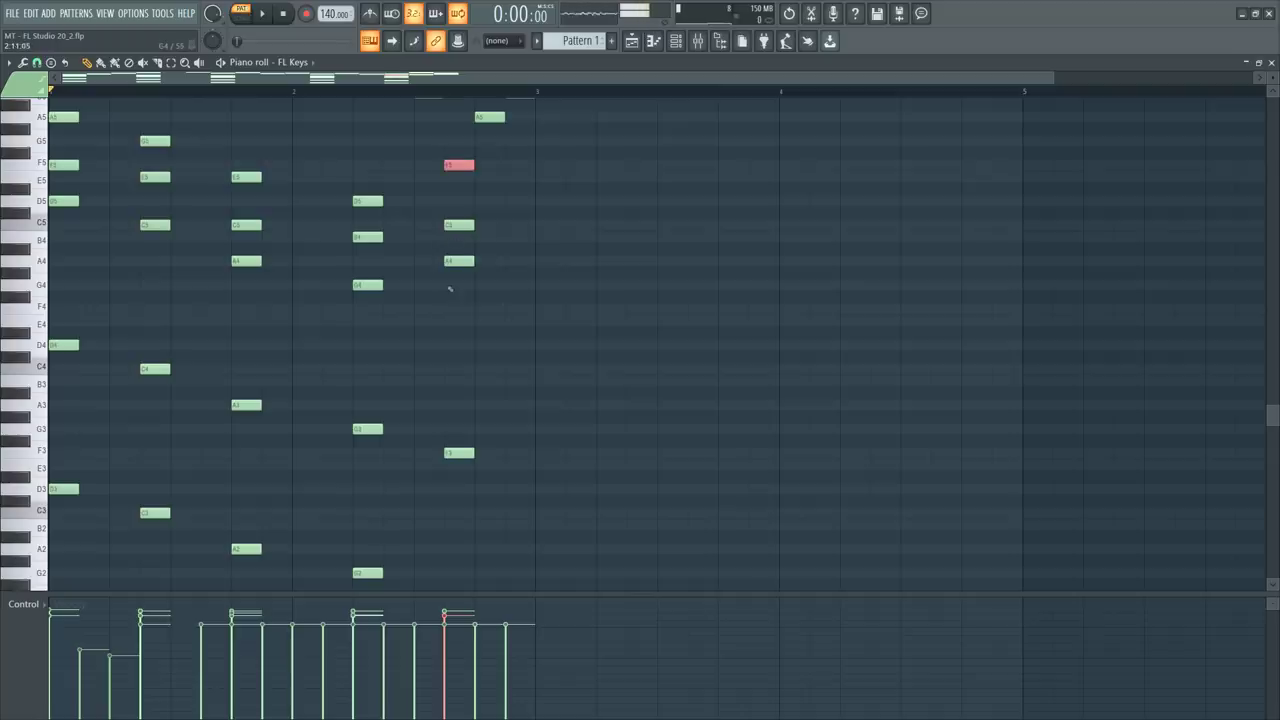
# Add a G4 under the A4 at step 11 of bar 2, and compare the chord's F5 with its lower octave, keeping F5.
pyautogui.click(449, 289)
pyautogui.click(452, 288)
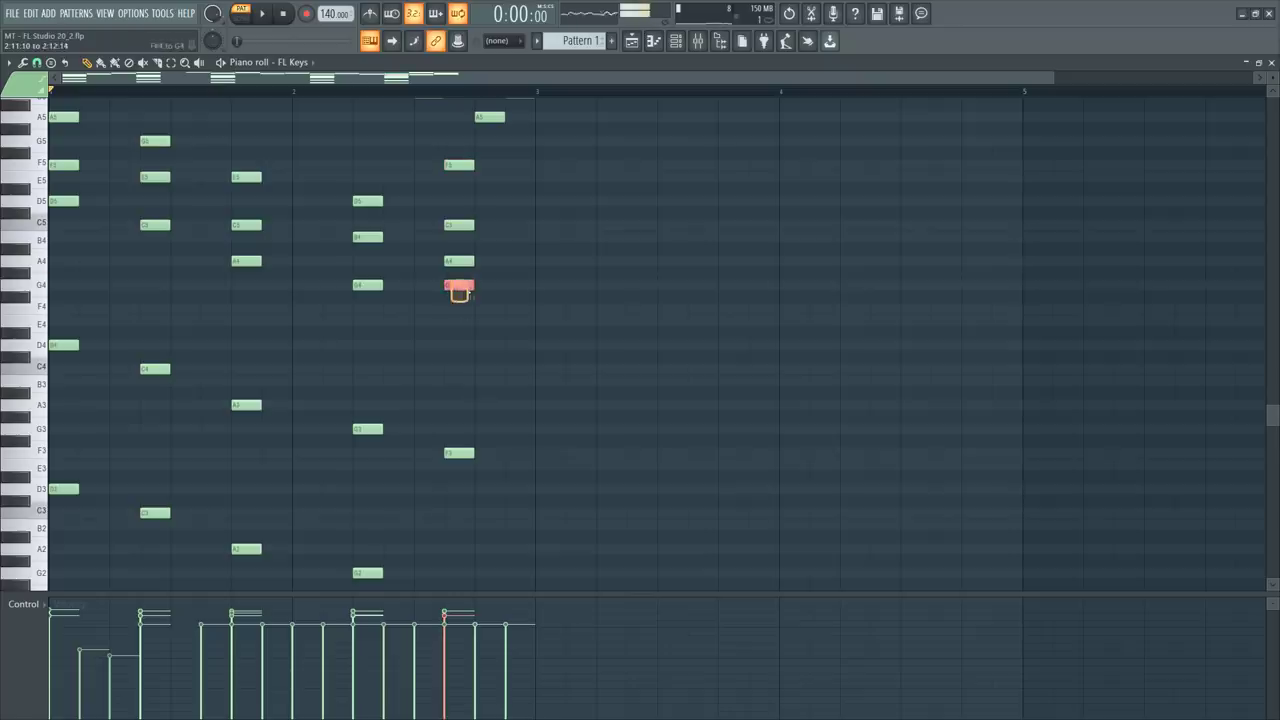
pyautogui.click(455, 164)
pyautogui.hotkey('ctrl', 'Down')
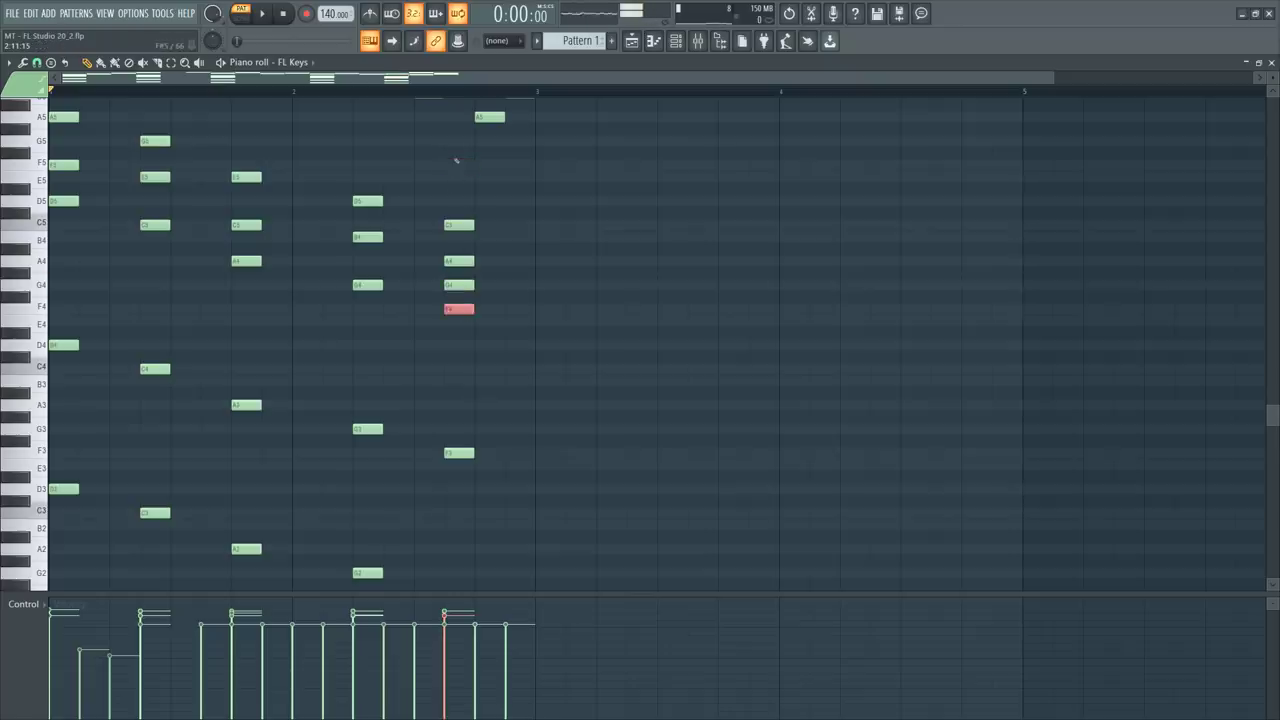
pyautogui.hotkey('ctrl', 'Up')
pyautogui.hotkey('ctrl', 'Down')
pyautogui.hotkey('ctrl', 'Up')
# Play the pattern with the completed chords and save the project.
pyautogui.press('space')
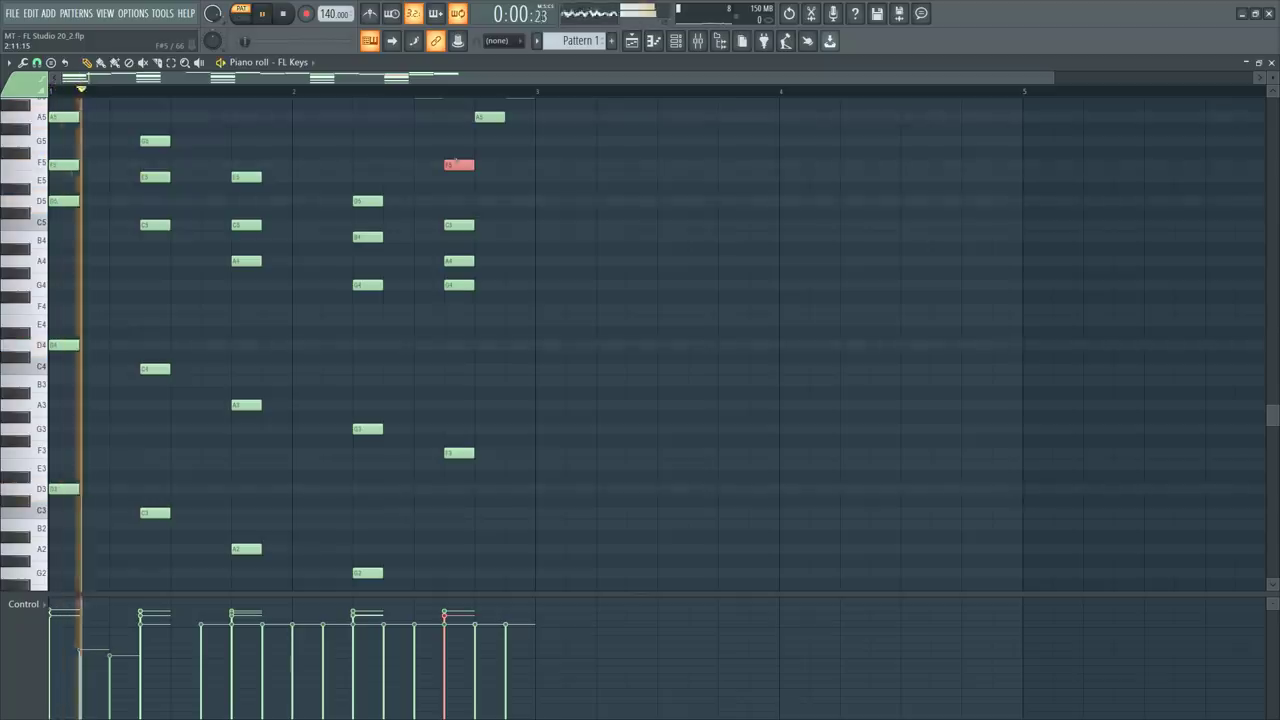
pyautogui.press('space')
pyautogui.hotkey('ctrl', 'd')
pyautogui.press('space')
pyautogui.hotkey('ctrl', 's')
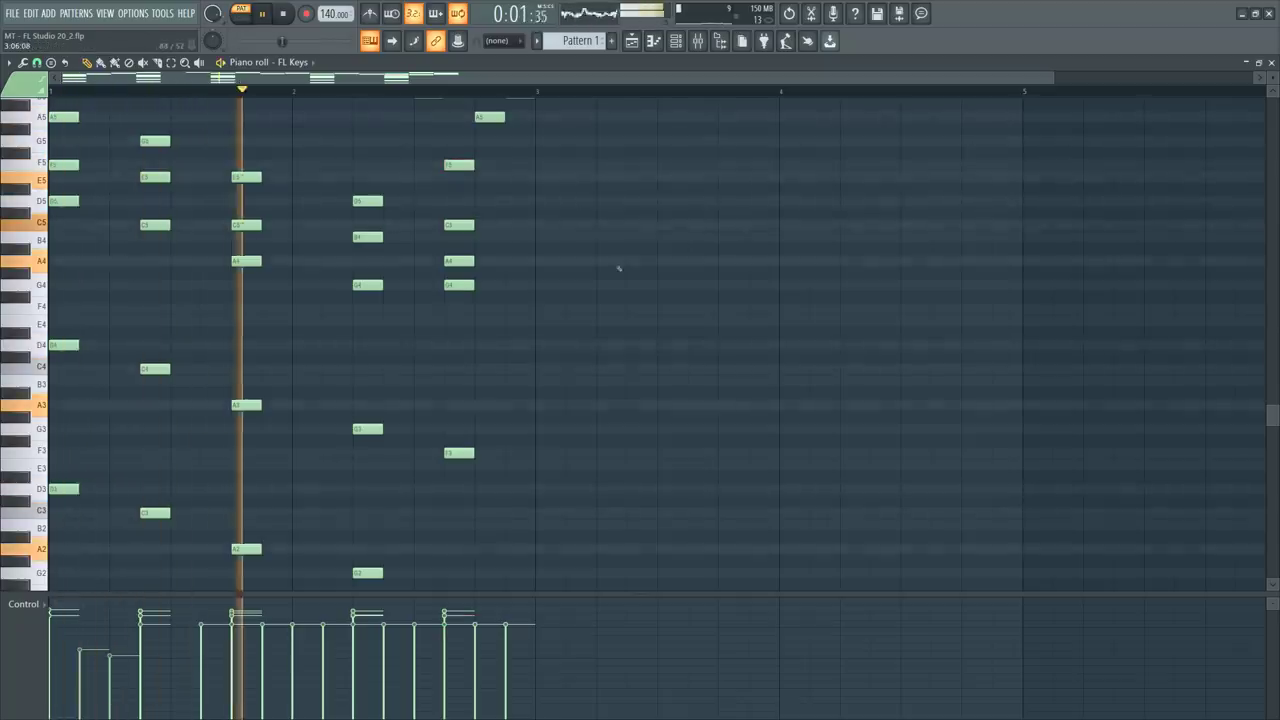
pyautogui.scroll(2, 617, 266)
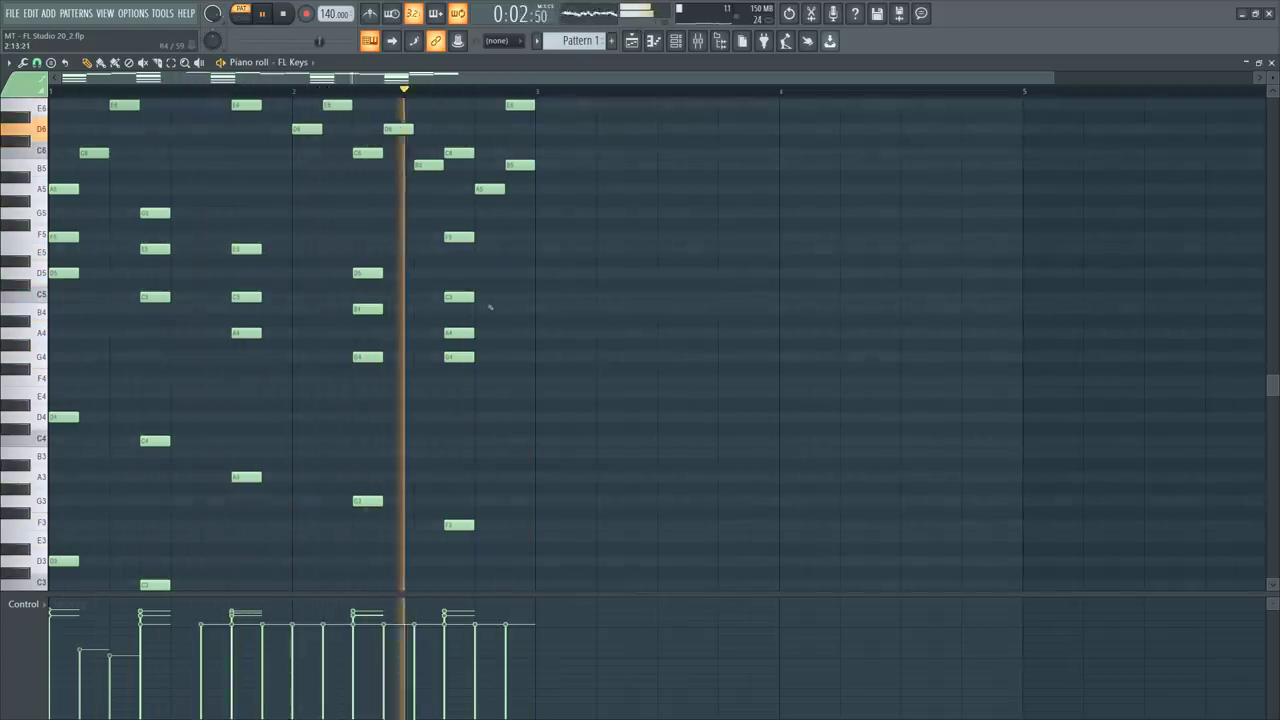
pyautogui.press('space')
# Lower the velocities of the single melody notes from step 11 of bar 1 to the end of bar 2 while playing the pattern.
pyautogui.scroll(-2, 487, 398)
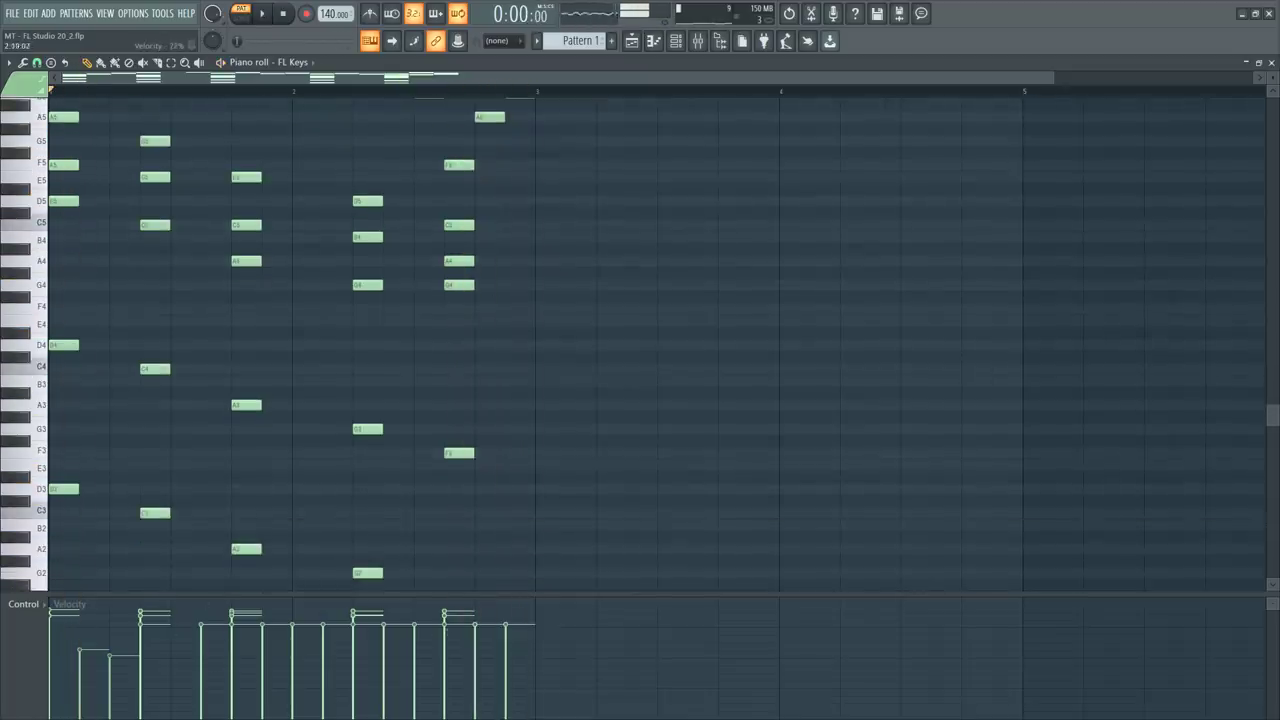
pyautogui.moveTo(213, 628); pyautogui.dragTo(207, 654)
pyautogui.click(295, 673)
pyautogui.click(325, 653)
pyautogui.press('space')
pyautogui.click(386, 651)
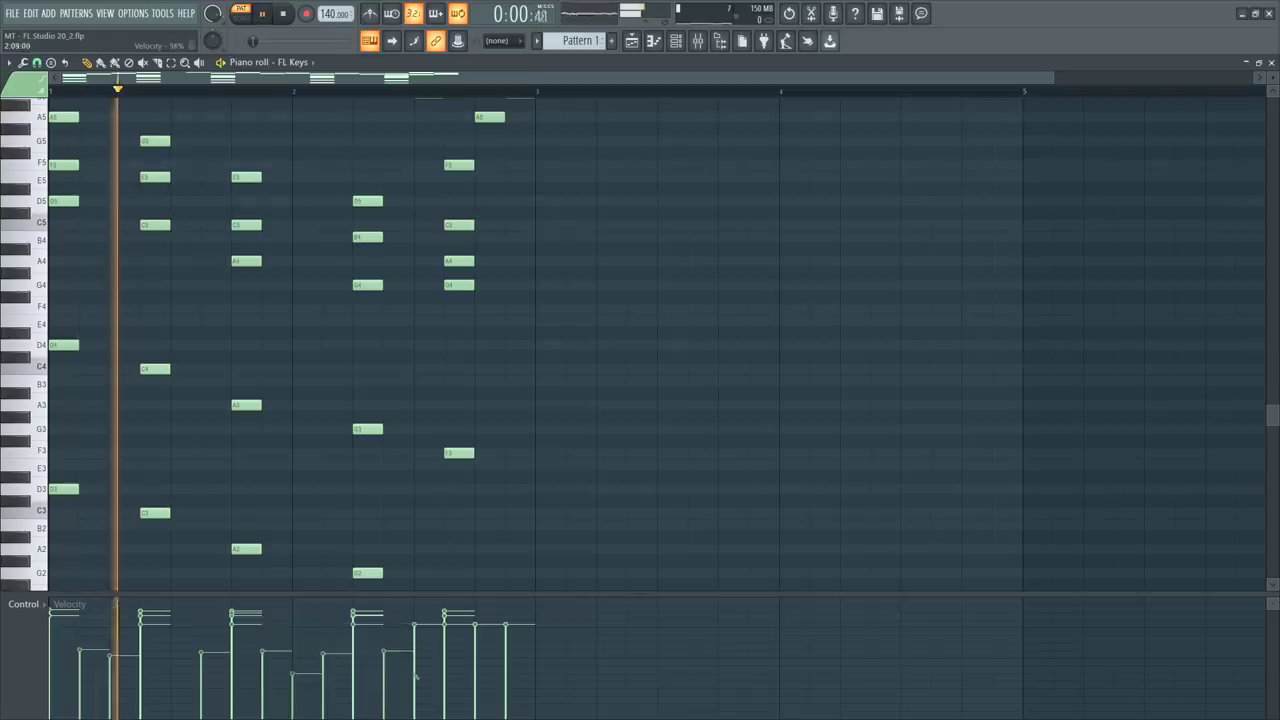
pyautogui.click(416, 676)
pyautogui.click(476, 651)
pyautogui.click(507, 668)
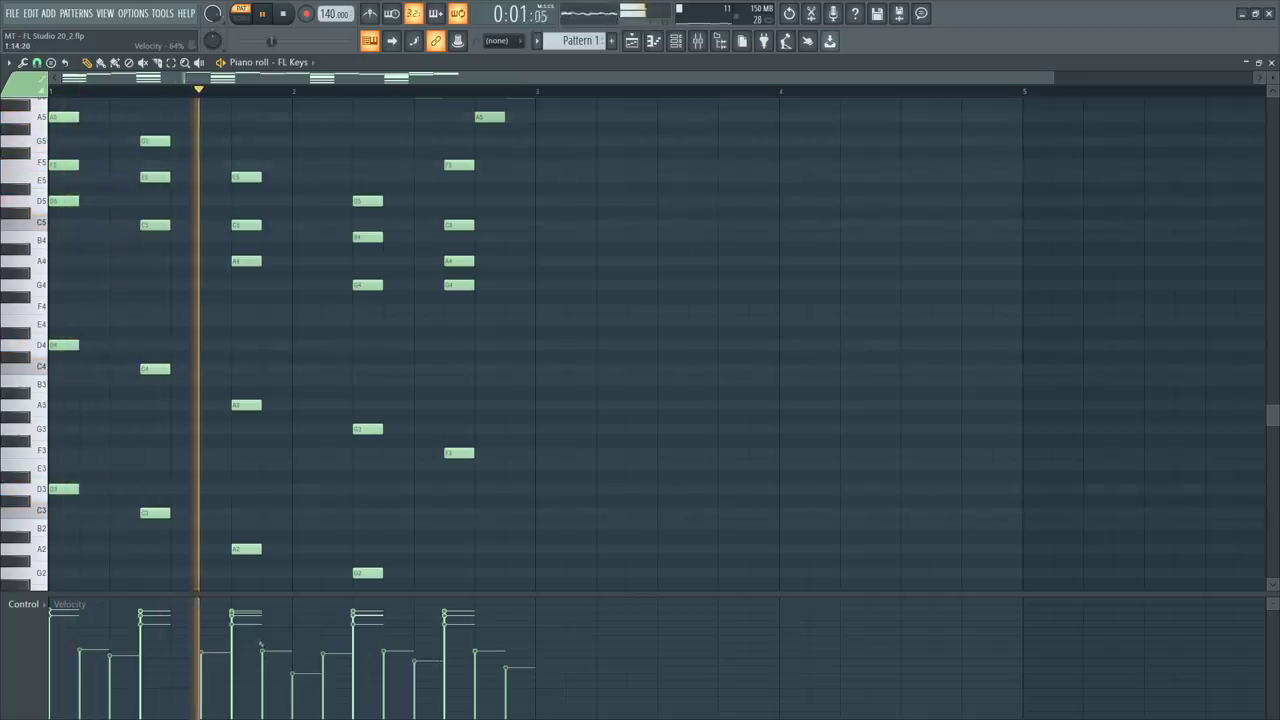
pyautogui.click(324, 644)
pyautogui.click(295, 646)
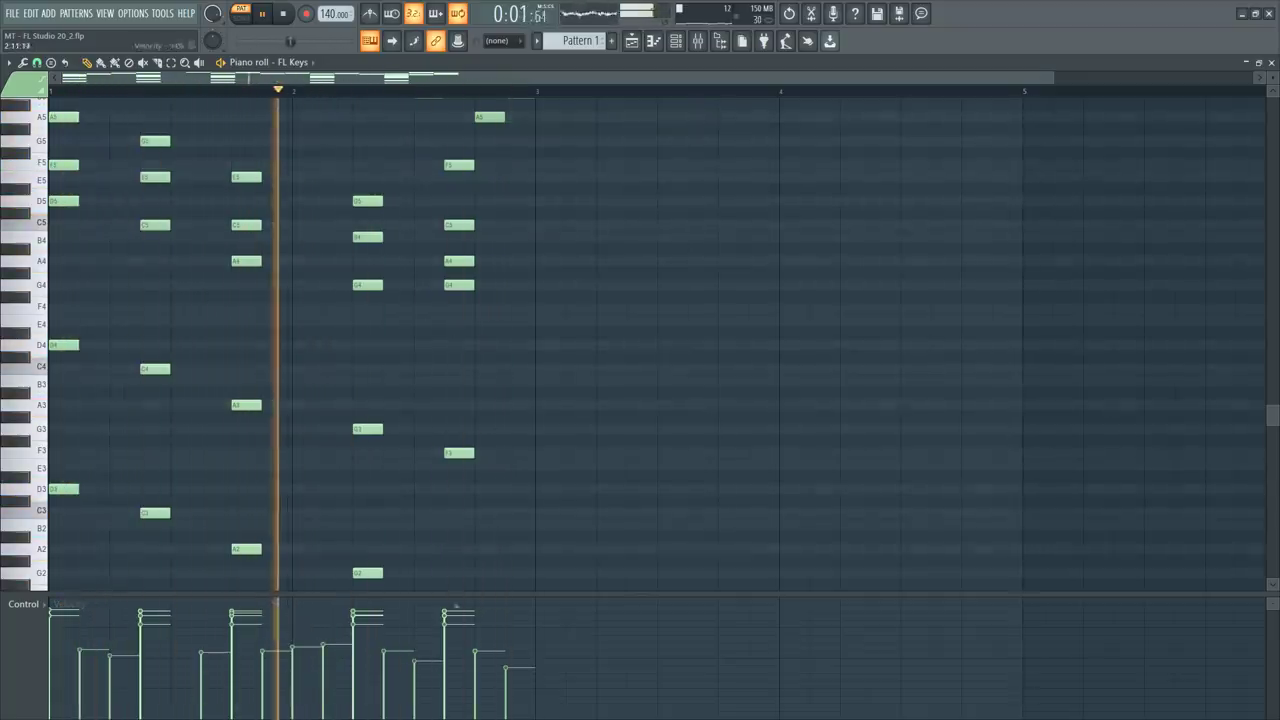
# Lower and level the velocities of all five chords, and fine-tune the melody notes at step 7 of bar 2 and step 3 of bar 1.
pyautogui.click(446, 628)
pyautogui.click(446, 631)
pyautogui.click(385, 648)
pyautogui.click(355, 627)
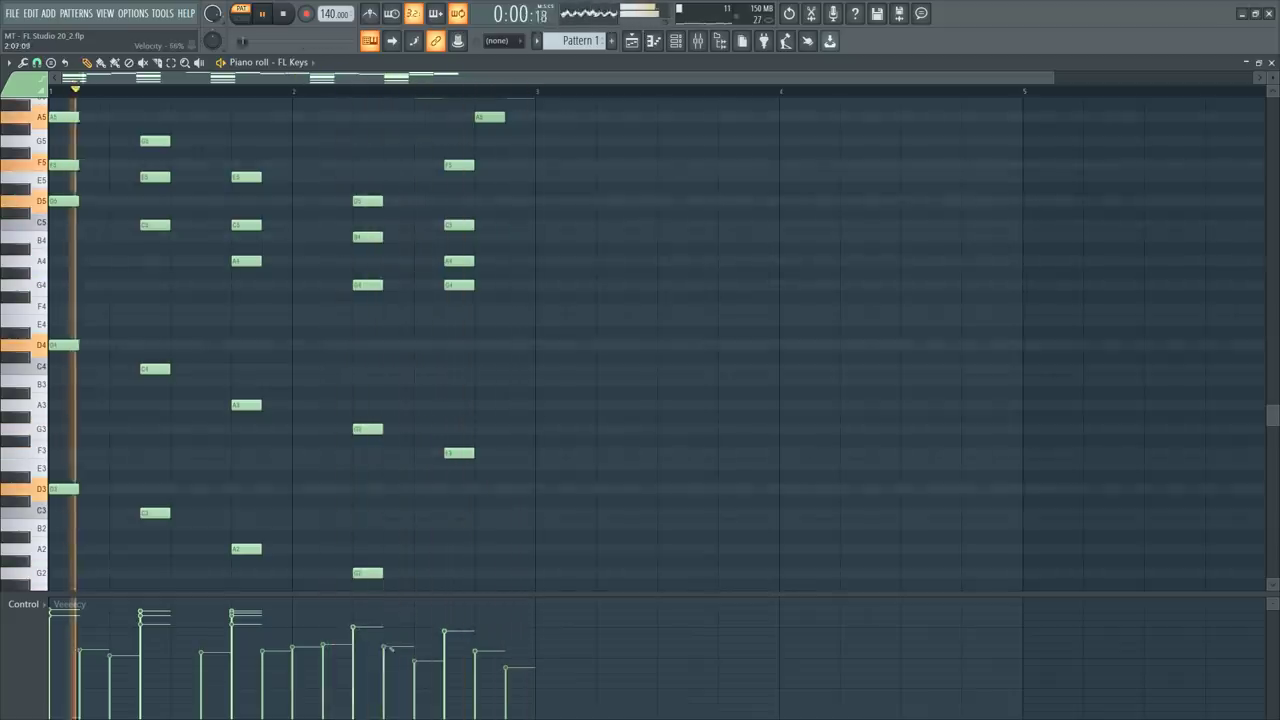
pyautogui.click(234, 633)
pyautogui.click(143, 627)
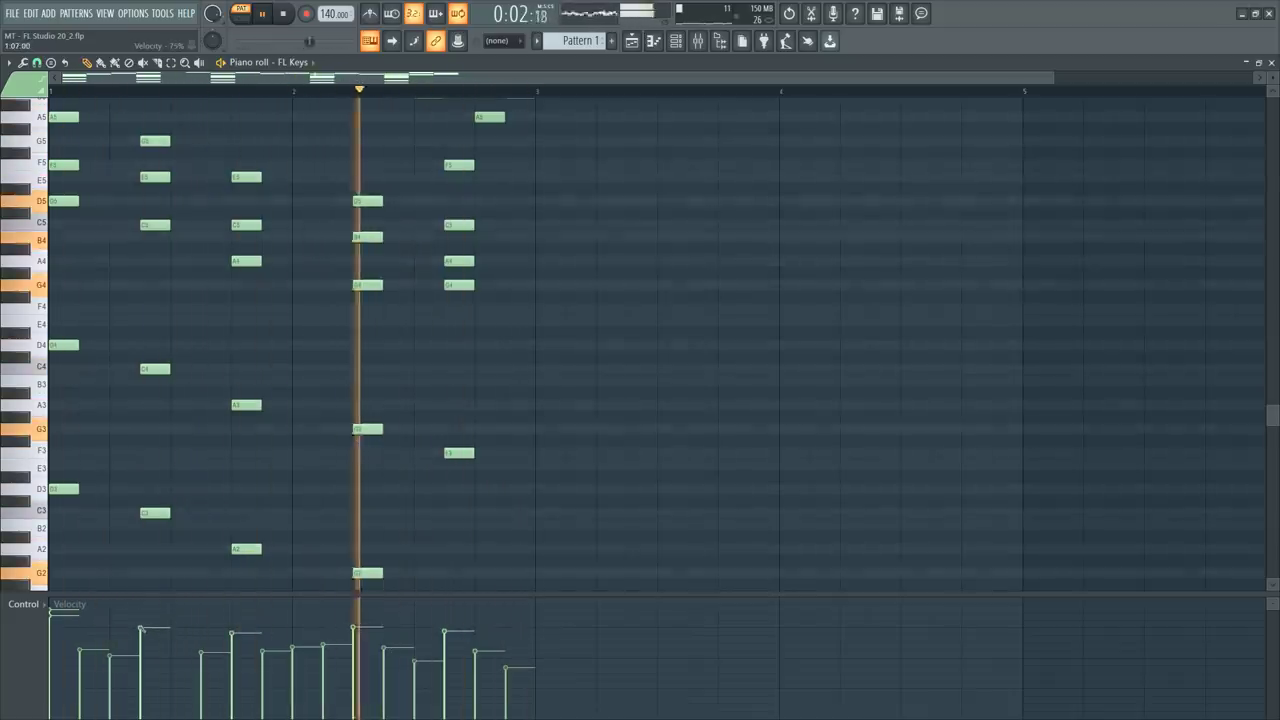
pyautogui.moveTo(52, 629)
pyautogui.mouseDown()
pyautogui.moveTo(80, 629)
pyautogui.moveTo(82, 642)
pyautogui.mouseUp()
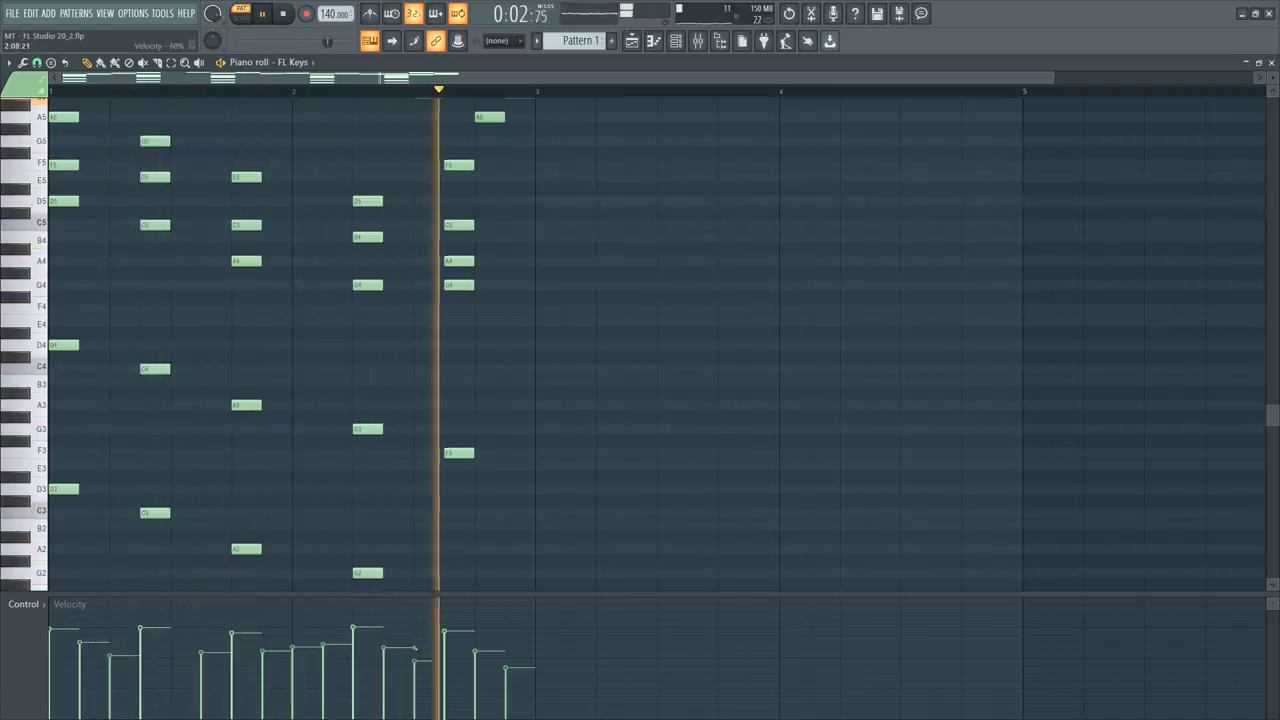
# Level the single melody notes' velocities at about 82% across both bars, keeping the chords slightly louder, and play the pattern.
pyautogui.click(478, 641)
pyautogui.click(508, 641)
pyautogui.press('space')
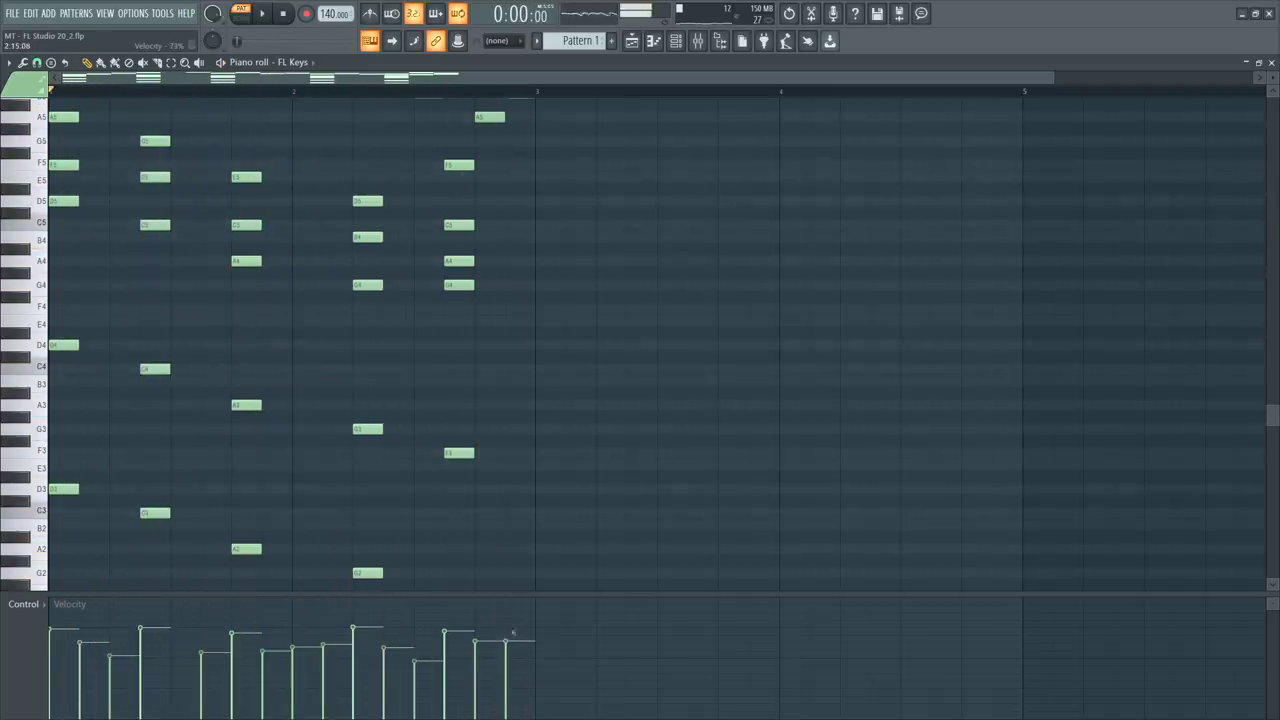
pyautogui.moveTo(522, 624); pyautogui.dragTo(49, 625)
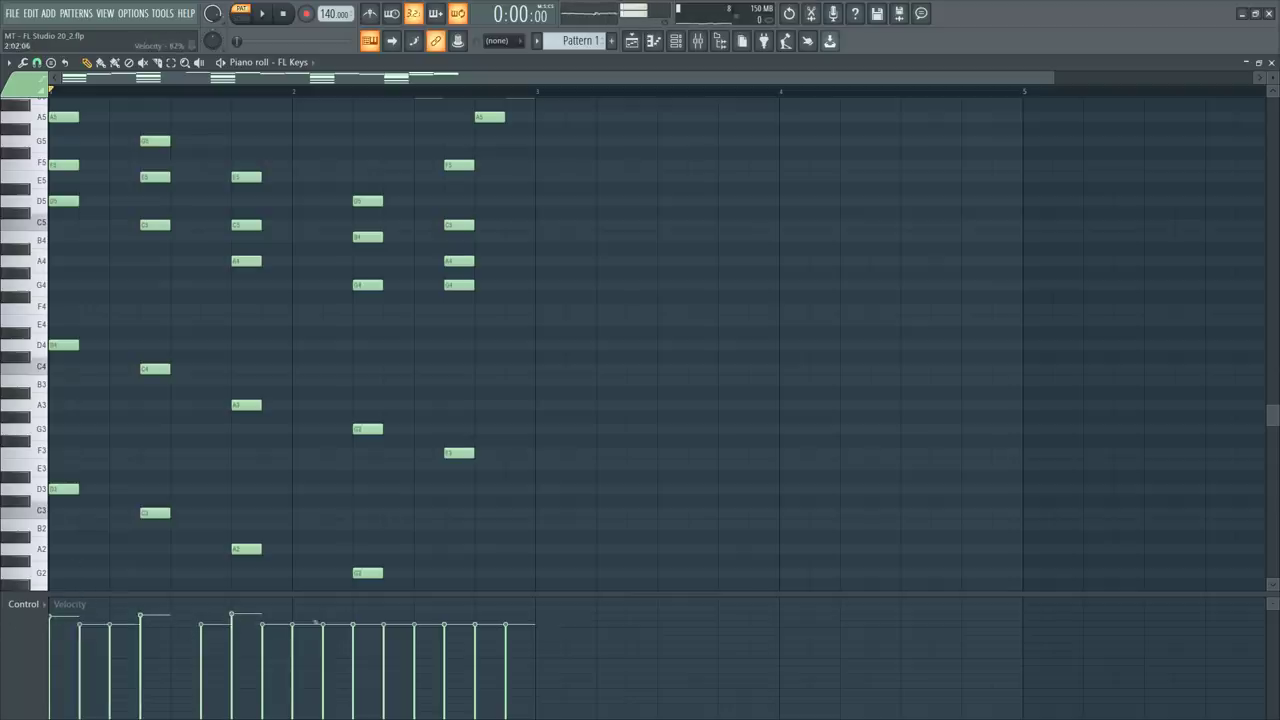
pyautogui.press('space')
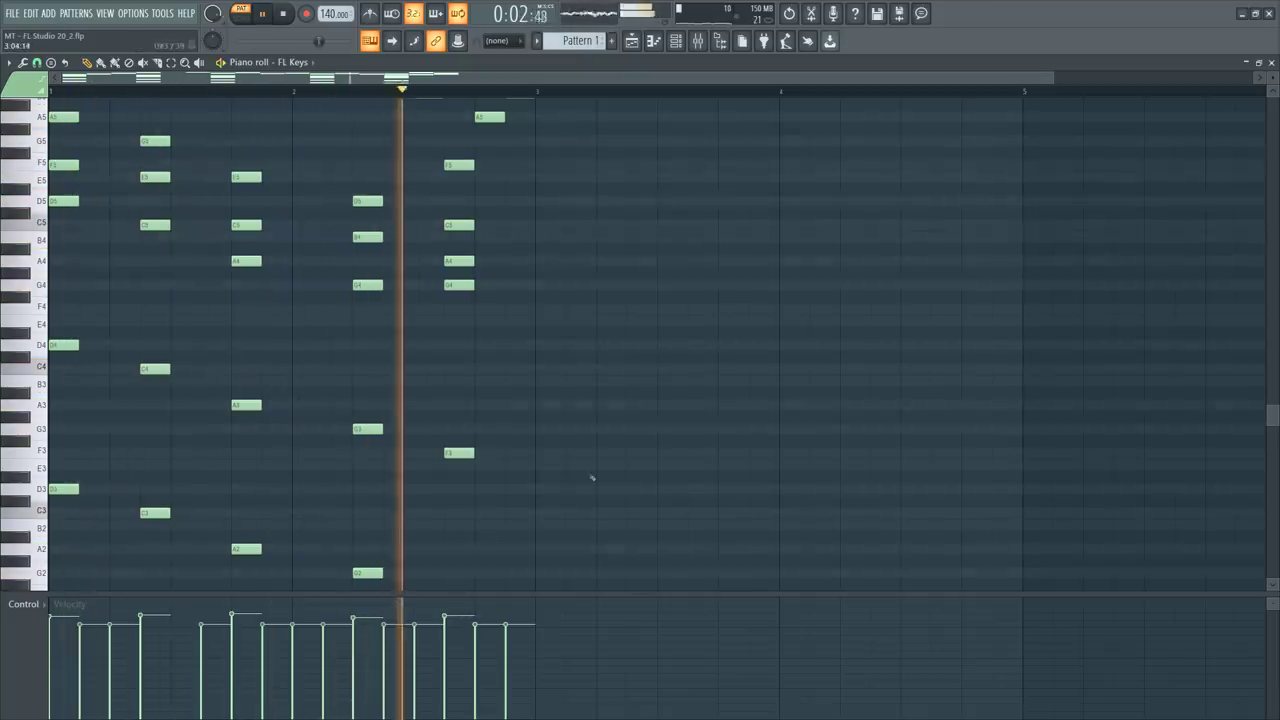
pyautogui.press('space')
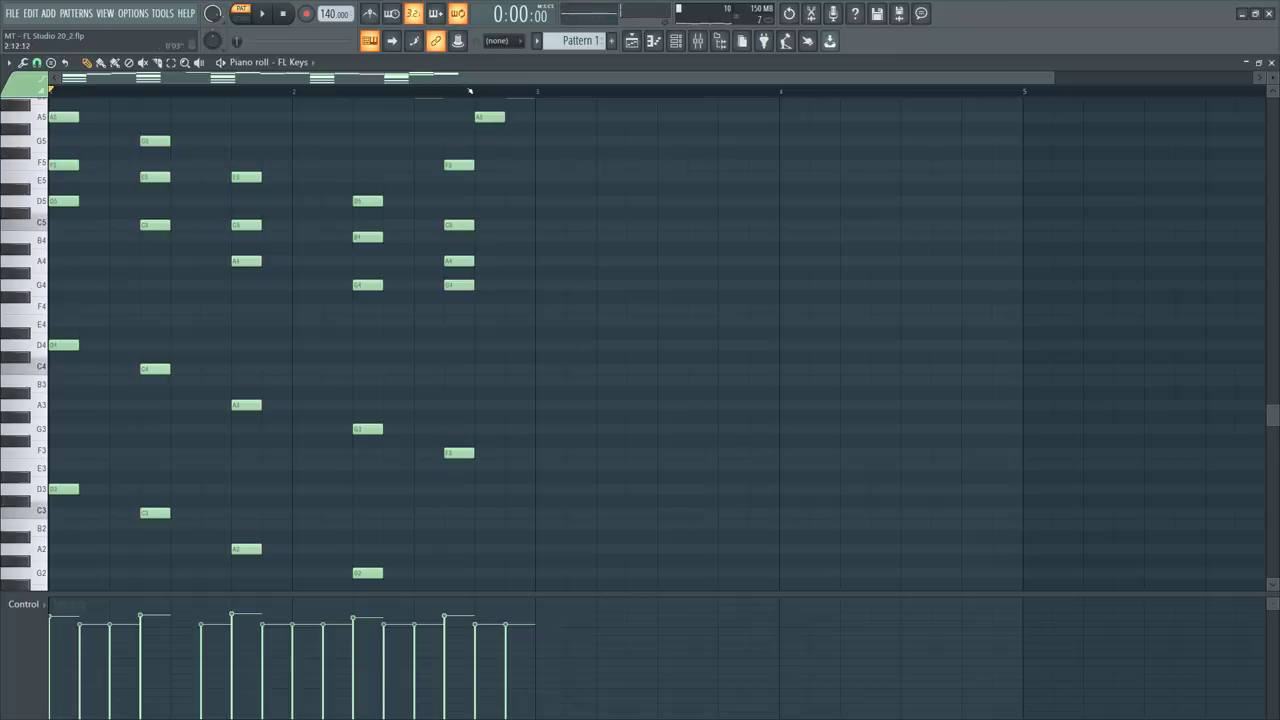
pyautogui.scroll(-1, 470, 91)
pyautogui.scroll(5, 431, 299)
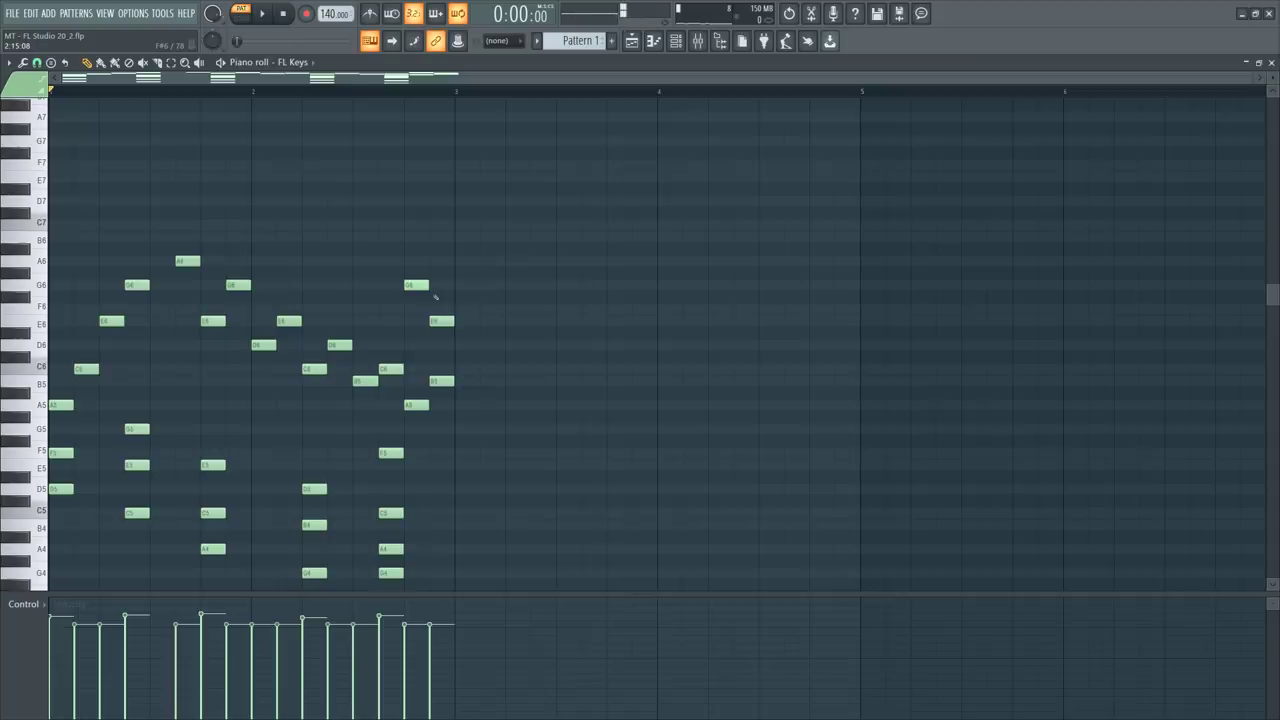
pyautogui.scroll(-3, 480, 300)
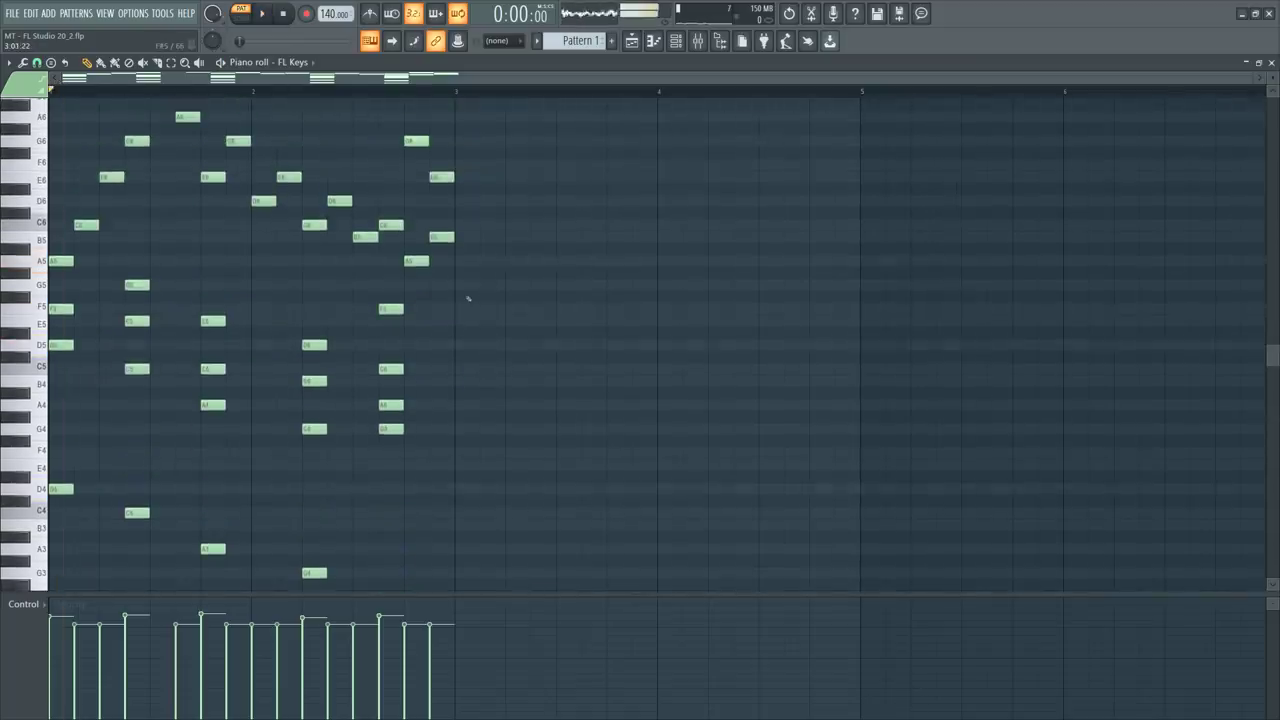
pyautogui.scroll(4, 589, 268)
pyautogui.scroll(-5, 602, 266)
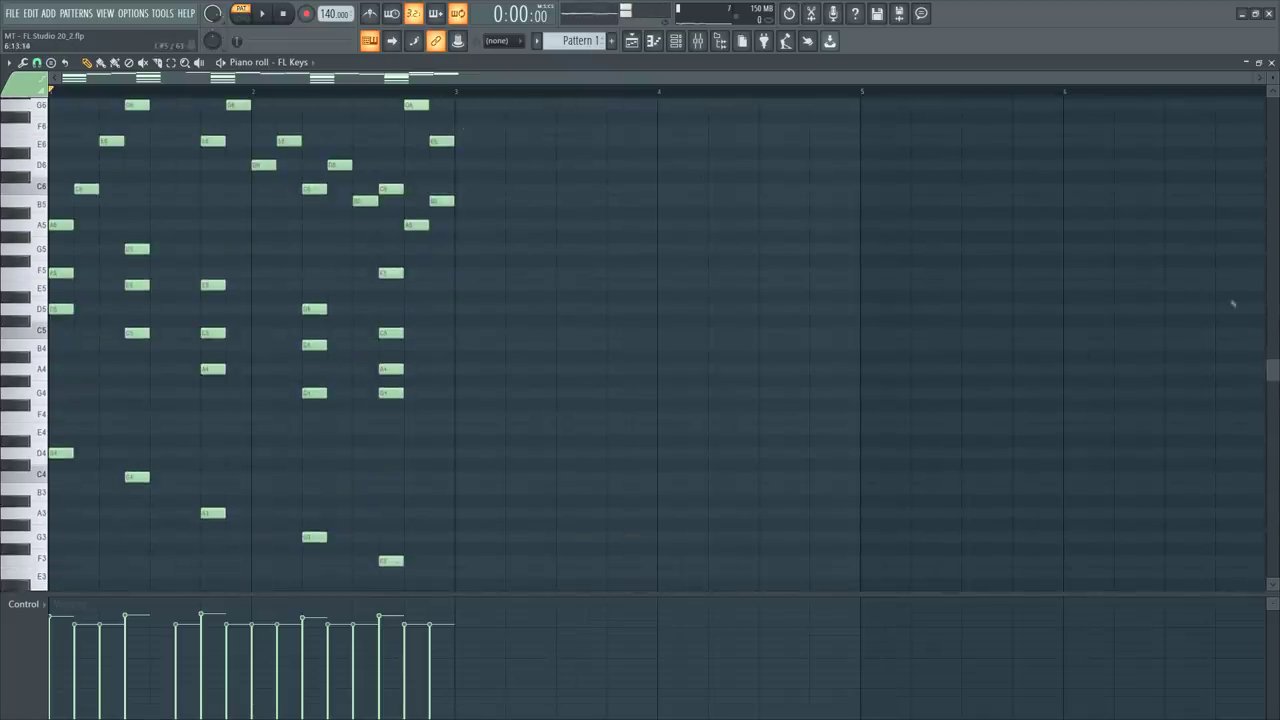
pyautogui.scroll(3, 626, 323)
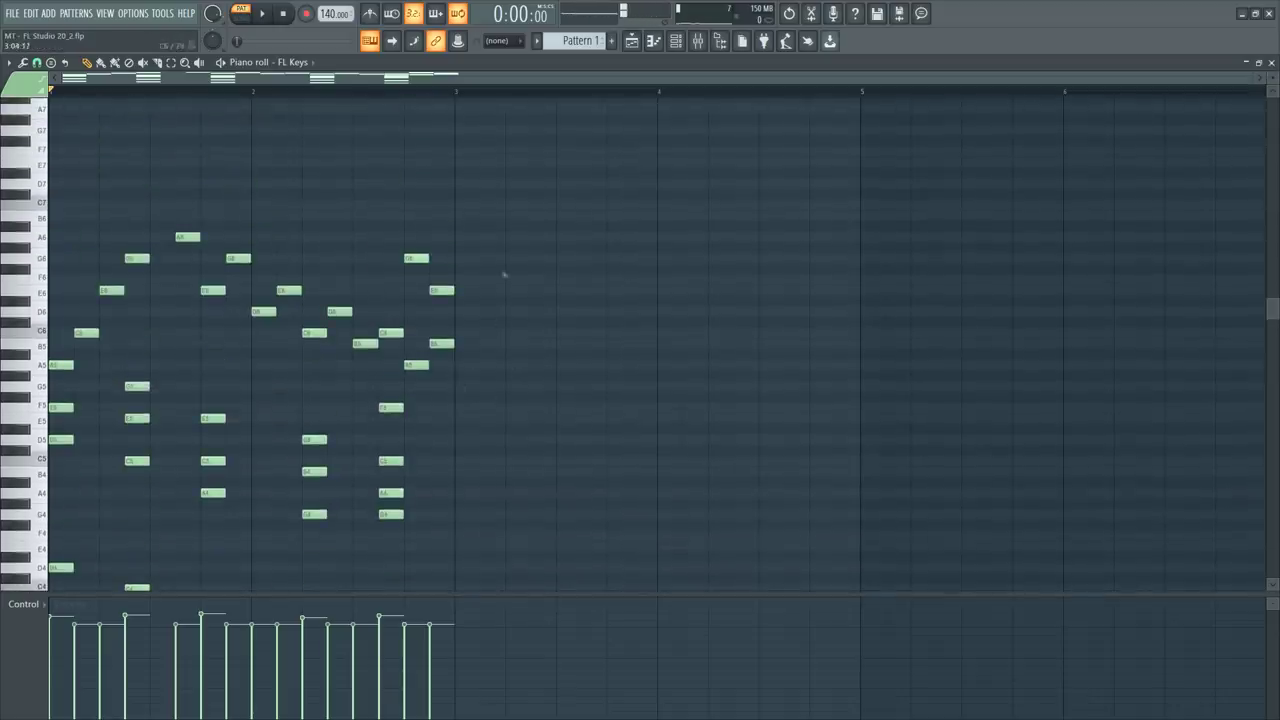
# Play the two-bar pattern to review the melody, chords and bass together, leaving no notes selected.
pyautogui.moveTo(506, 157); pyautogui.dragTo(48, 590)
pyautogui.press('space')
pyautogui.press('space')
pyautogui.scroll(4, 355, 377)
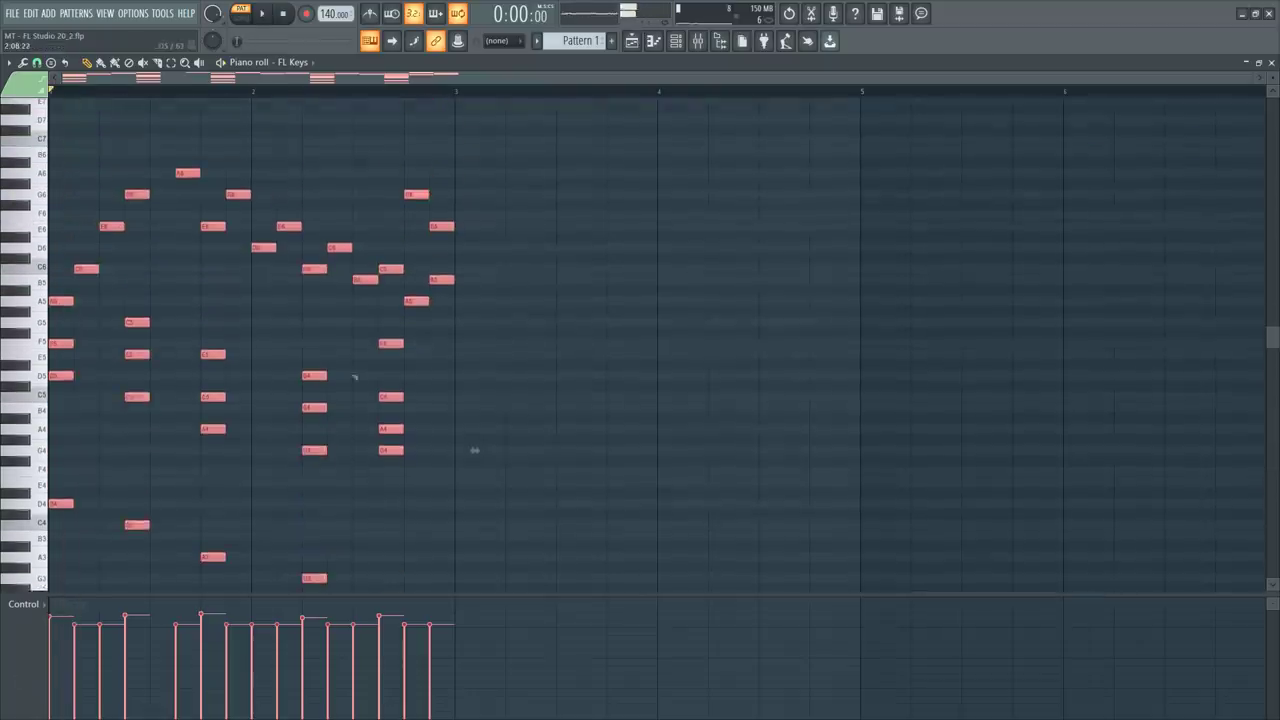
pyautogui.hotkey('ctrl', 'd')
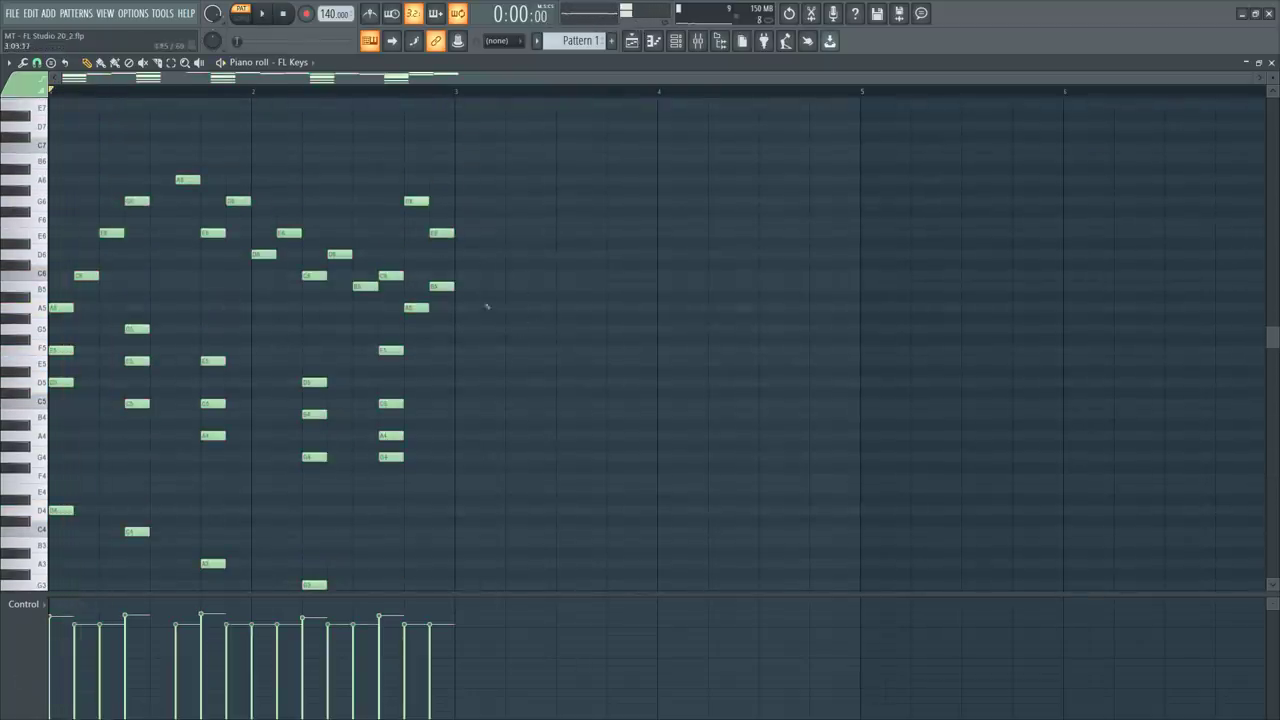
pyautogui.press('space')
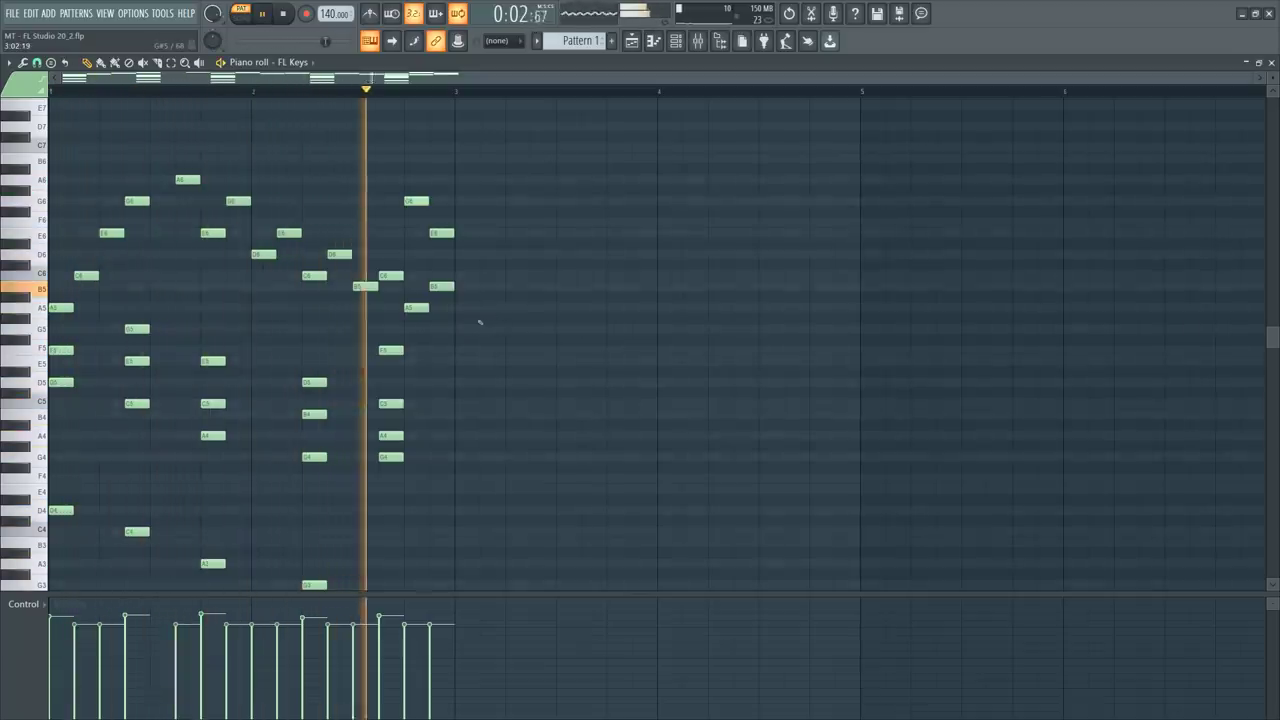
pyautogui.press('space')
# Try a D4 note at the start of bar 3, play the pattern with it, and delete the note.
pyautogui.moveTo(455, 381); pyautogui.dragTo(451, 510)
pyautogui.press('space')
pyautogui.press('space')
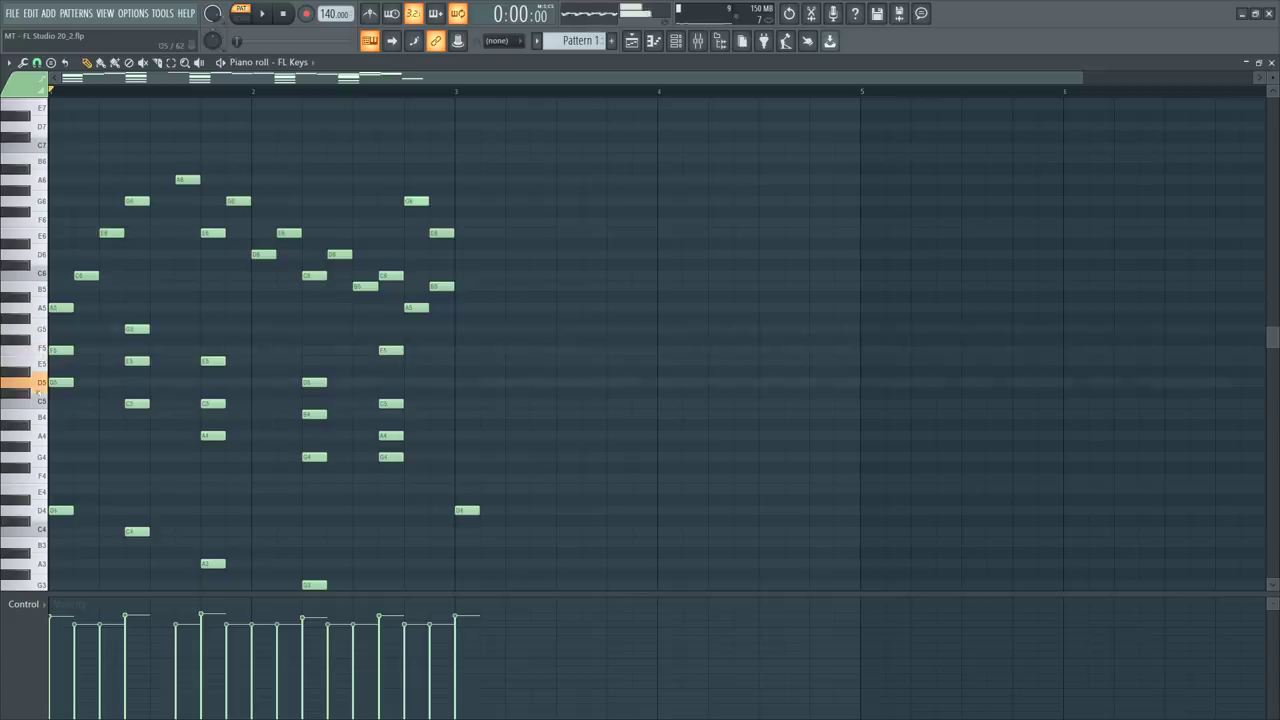
pyautogui.press('space')
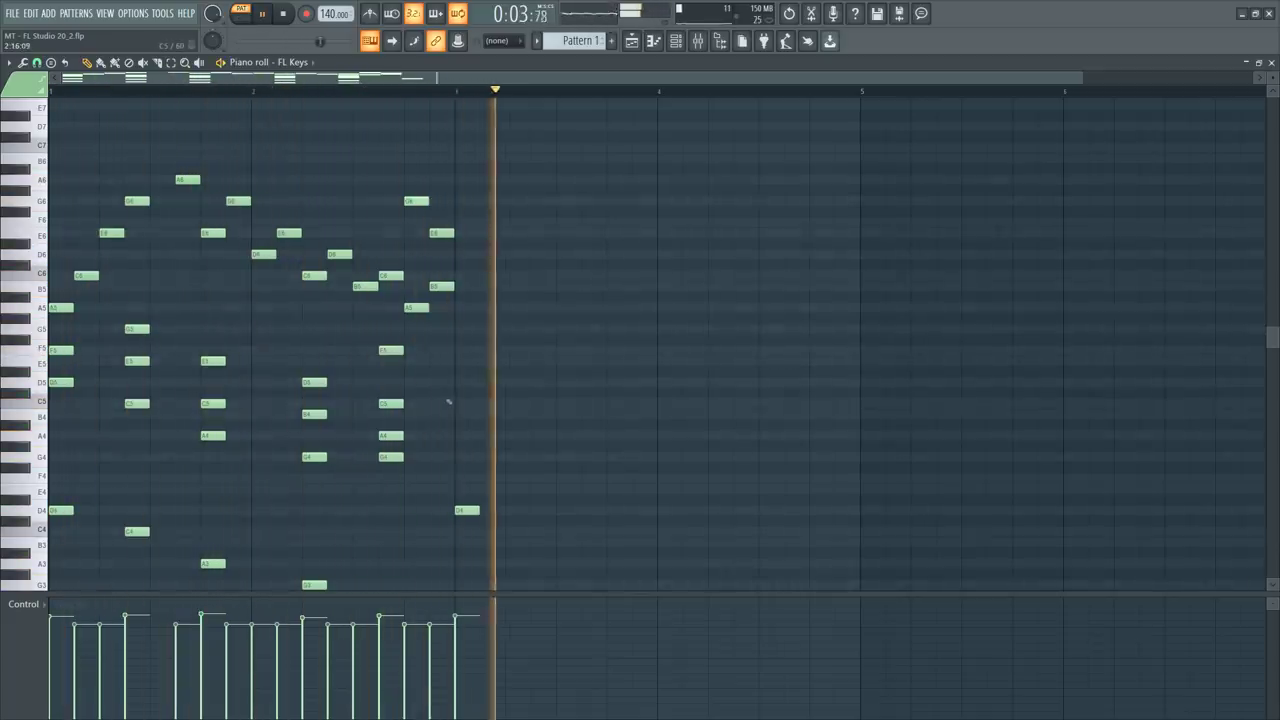
pyautogui.press('space')
pyautogui.scroll(-2, 533, 478)
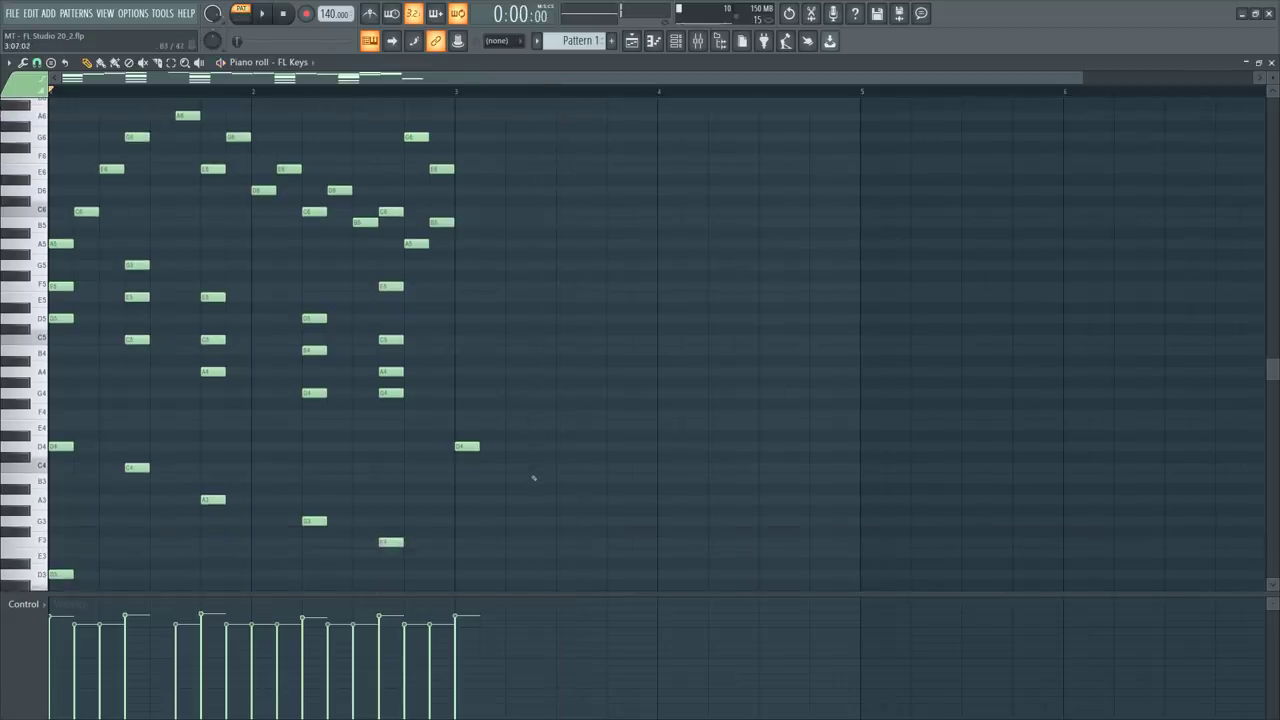
pyautogui.rightClick(468, 447)
# Duplicate all notes of bars 1 and 2 into bars 3 and 4, and clear the note and time selections.
pyautogui.hotkey('ctrl', 'a')
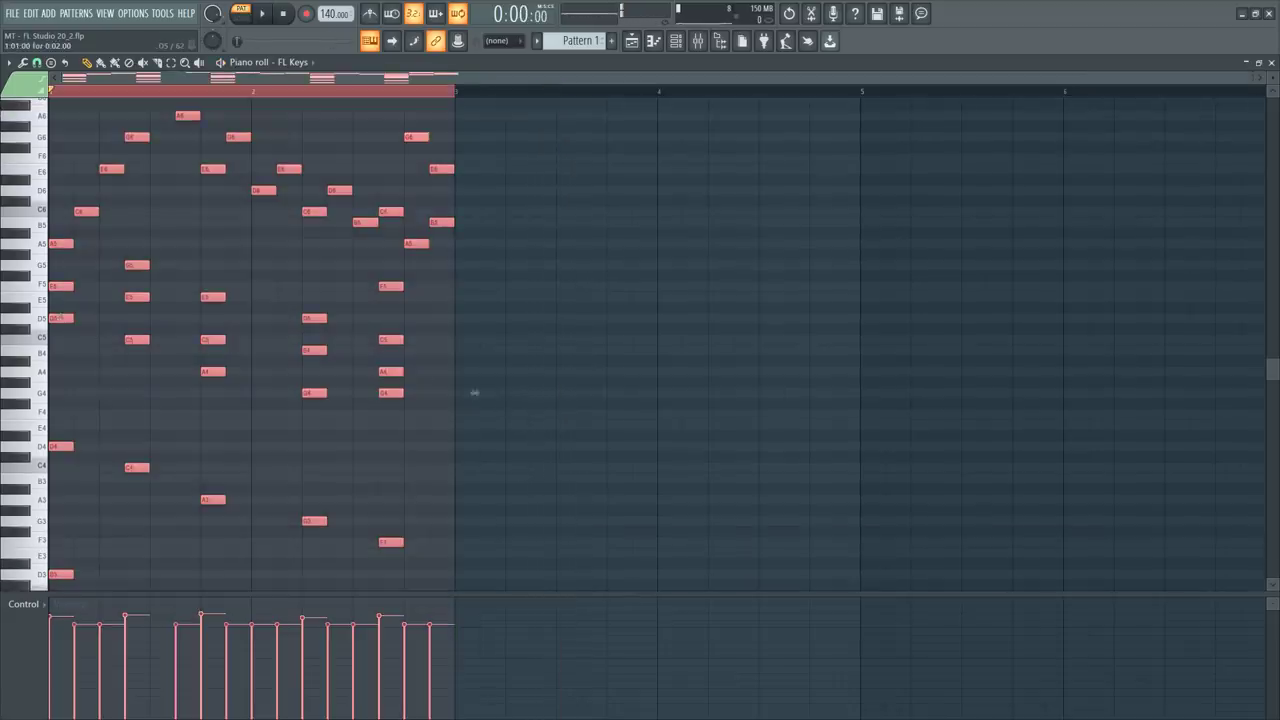
pyautogui.moveTo(474, 392); pyautogui.dragTo(880, 392)
pyautogui.hotkey('ctrl', 'd')
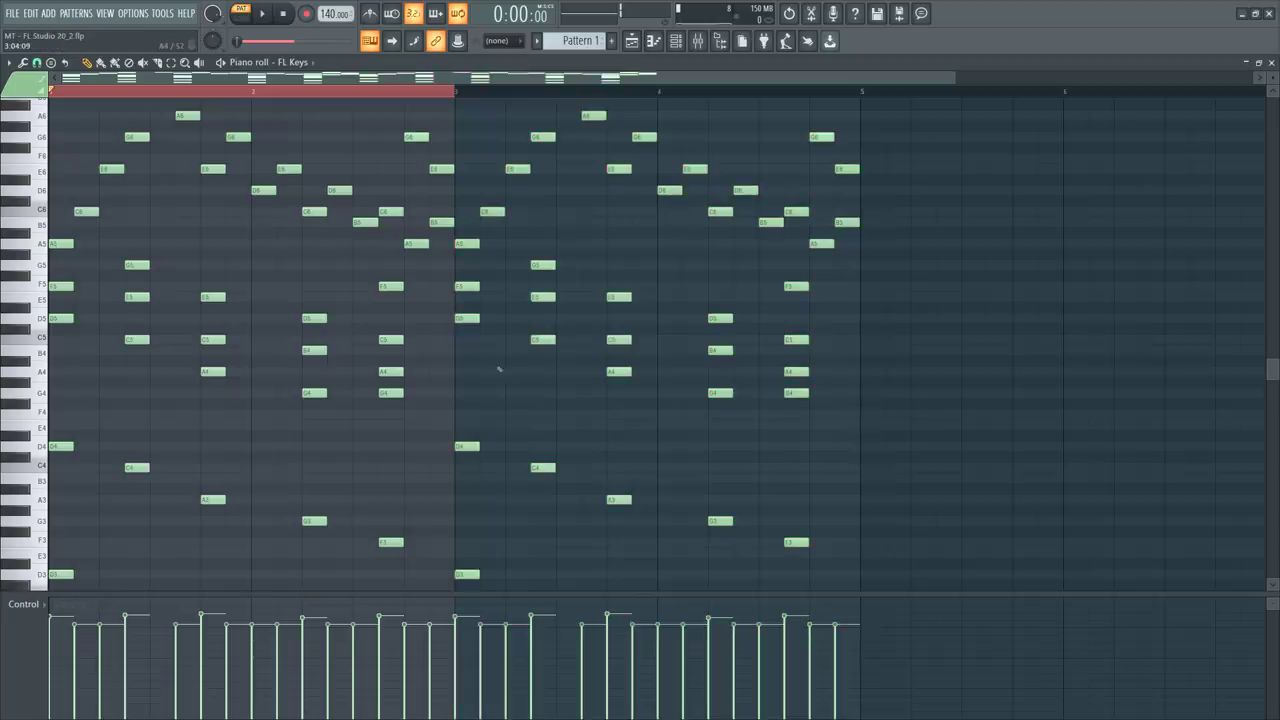
pyautogui.keyDown('ctrl'); pyautogui.click(434, 94); pyautogui.keyUp('ctrl')
pyautogui.scroll(-3, 531, 329)
pyautogui.scroll(3, 531, 329)
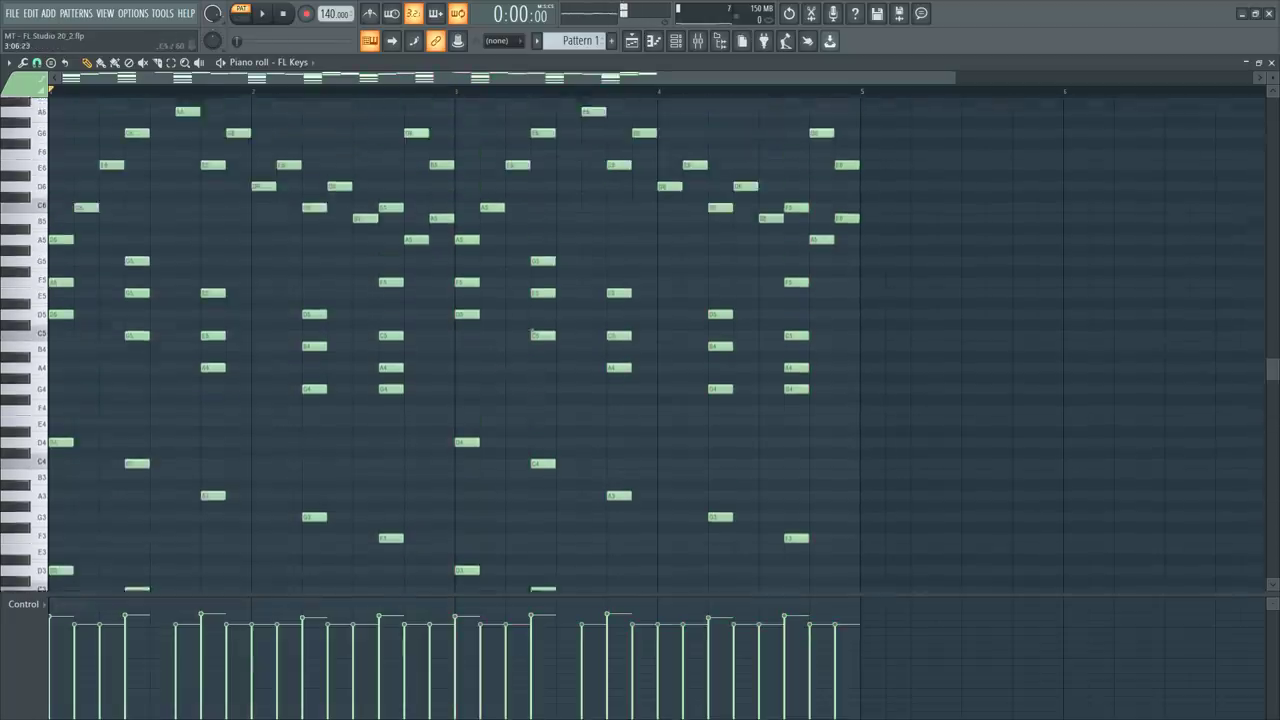
# Try transposing the chord and bass notes at step 7 of bar 3 up two semitones, and restore their original pitches.
pyautogui.moveTo(545, 239); pyautogui.dragTo(546, 451)
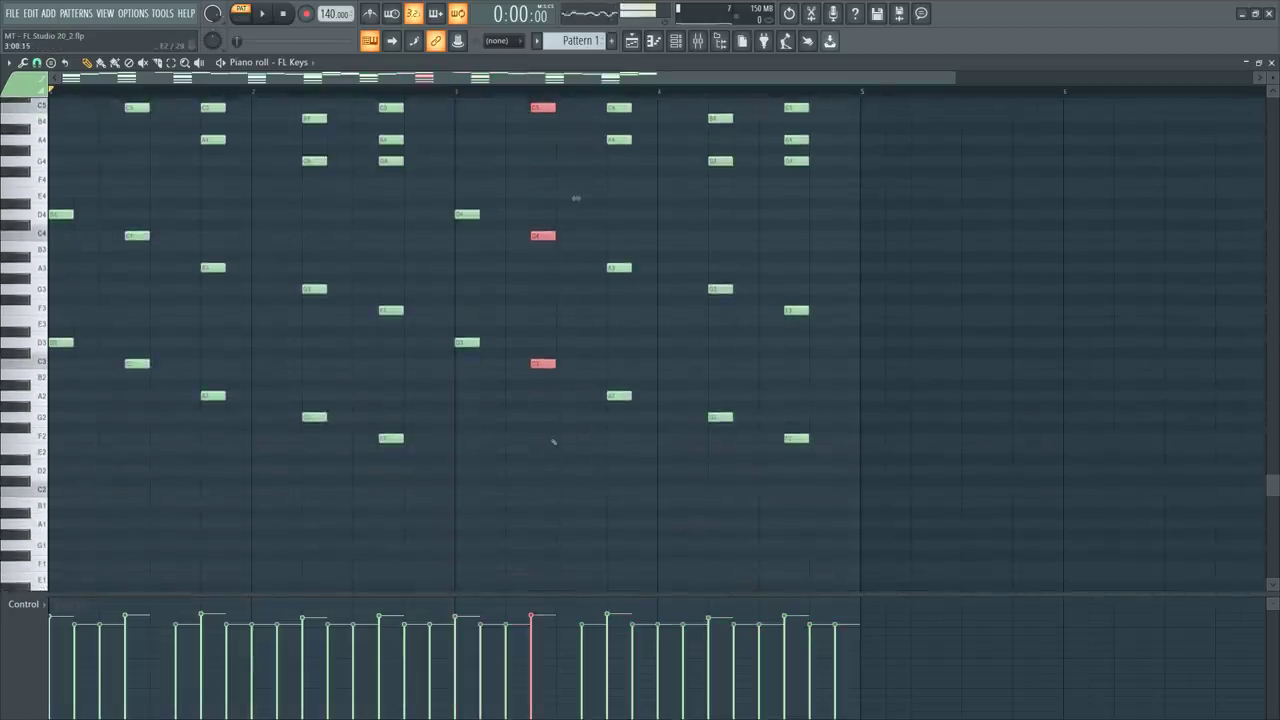
pyautogui.scroll(3, 550, 420)
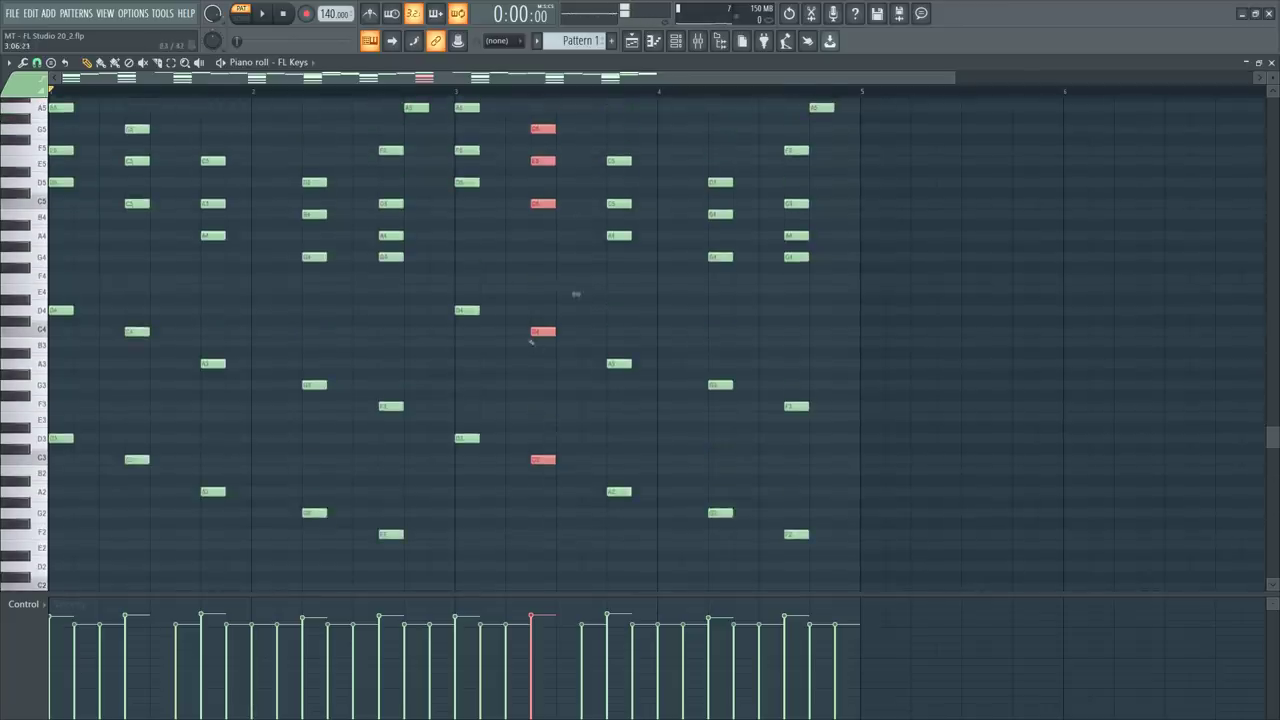
pyautogui.scroll(2, 544, 329)
pyautogui.scroll(2, 540, 270)
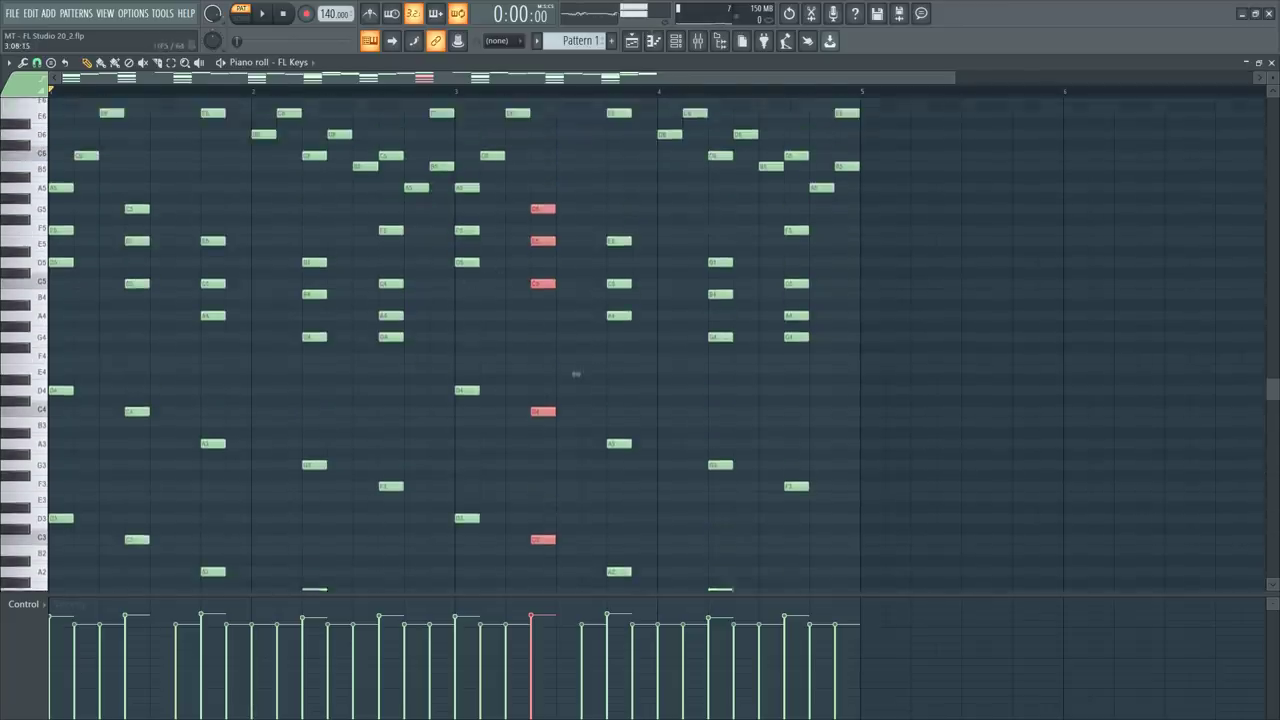
pyautogui.moveTo(546, 255); pyautogui.dragTo(546, 333)
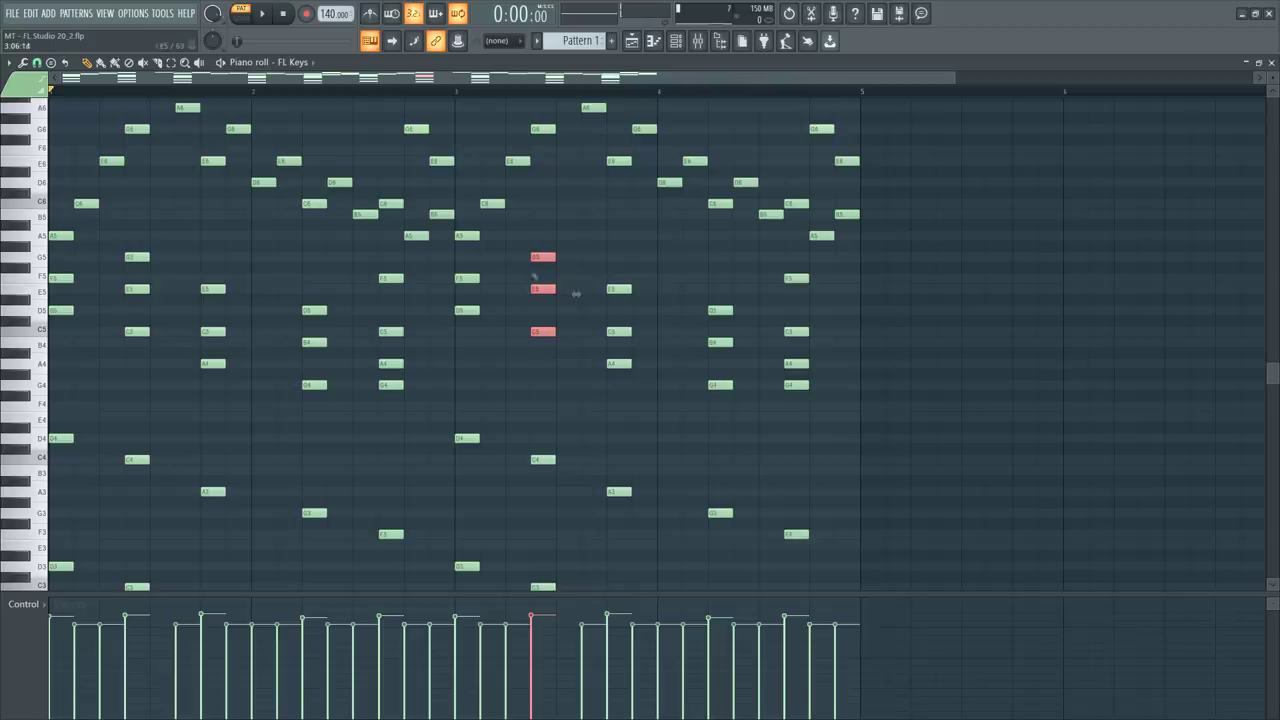
pyautogui.moveTo(546, 195); pyautogui.dragTo(545, 529)
pyautogui.hotkey('shift', 'Down')
pyautogui.hotkey('shift', 'Down')
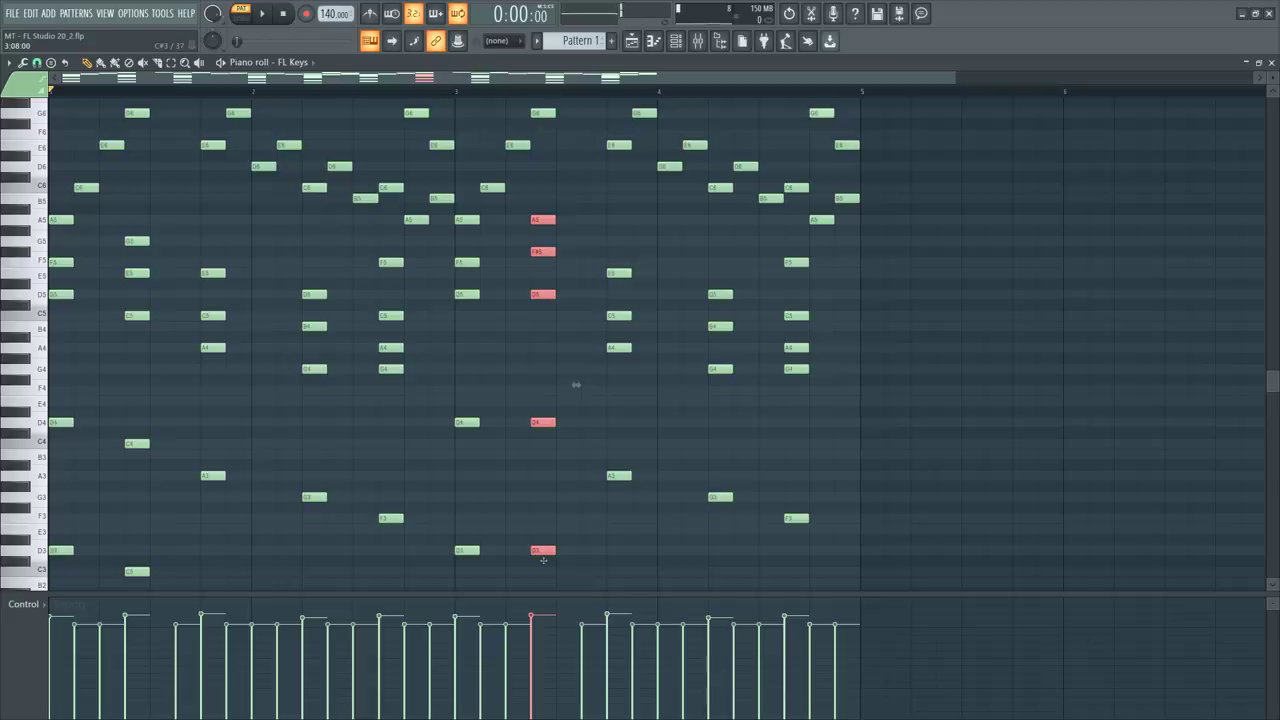
pyautogui.press('Down')
pyautogui.press('Down')
pyautogui.hotkey('ctrl', 'd')
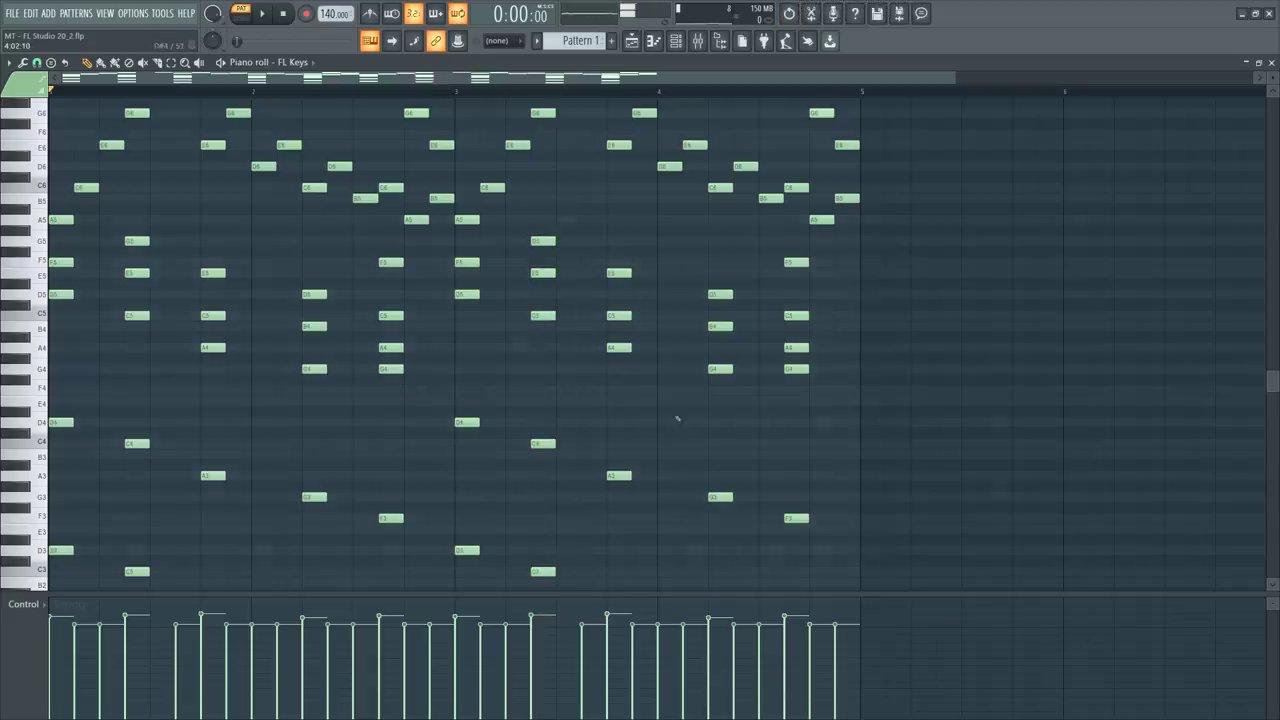
# Play the extended pattern and delete the G5, E5 and C5 chord notes at step 7 of bar 3.
pyautogui.press('space')
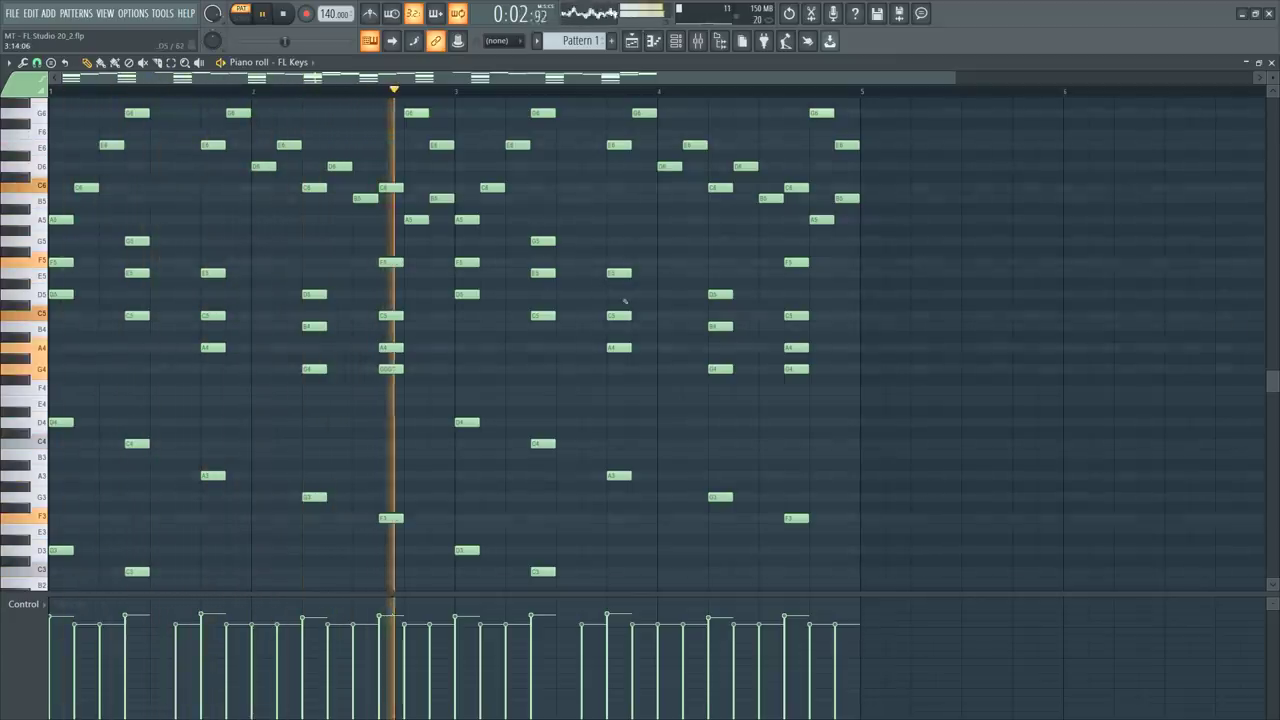
pyautogui.press('space')
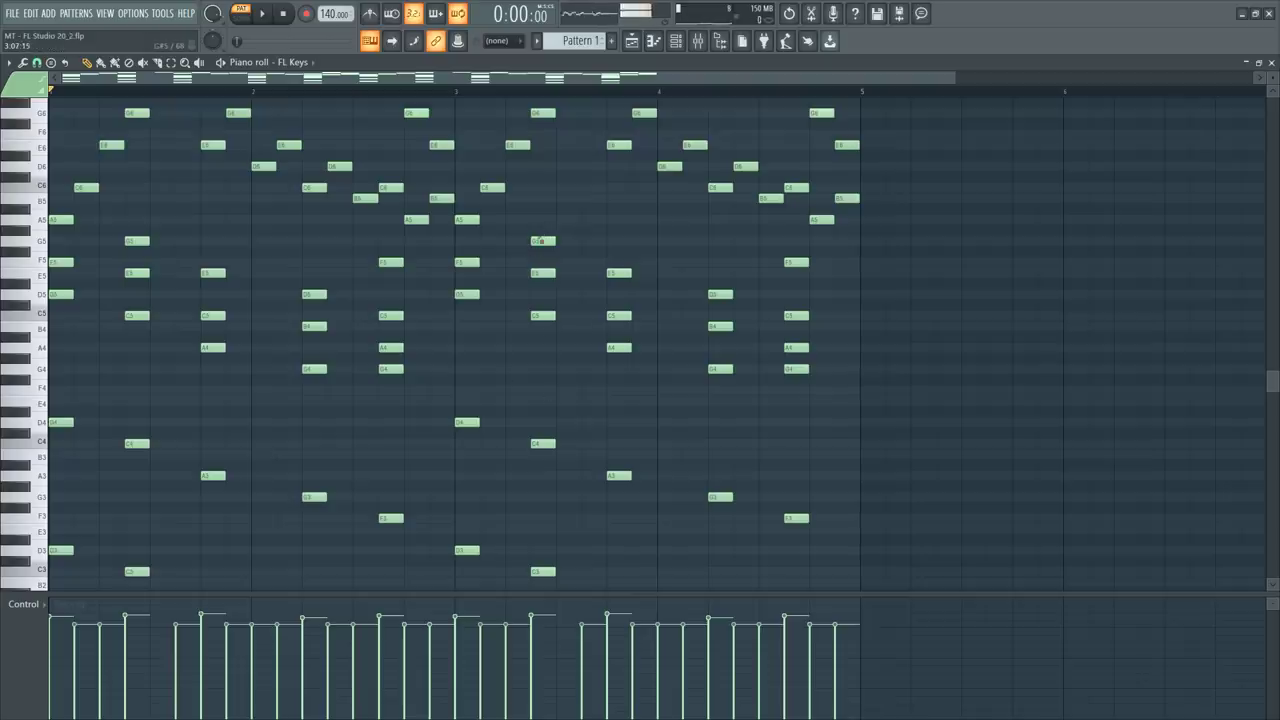
pyautogui.rightClick(540, 241)
pyautogui.rightClick(541, 273)
pyautogui.rightClick(541, 316)
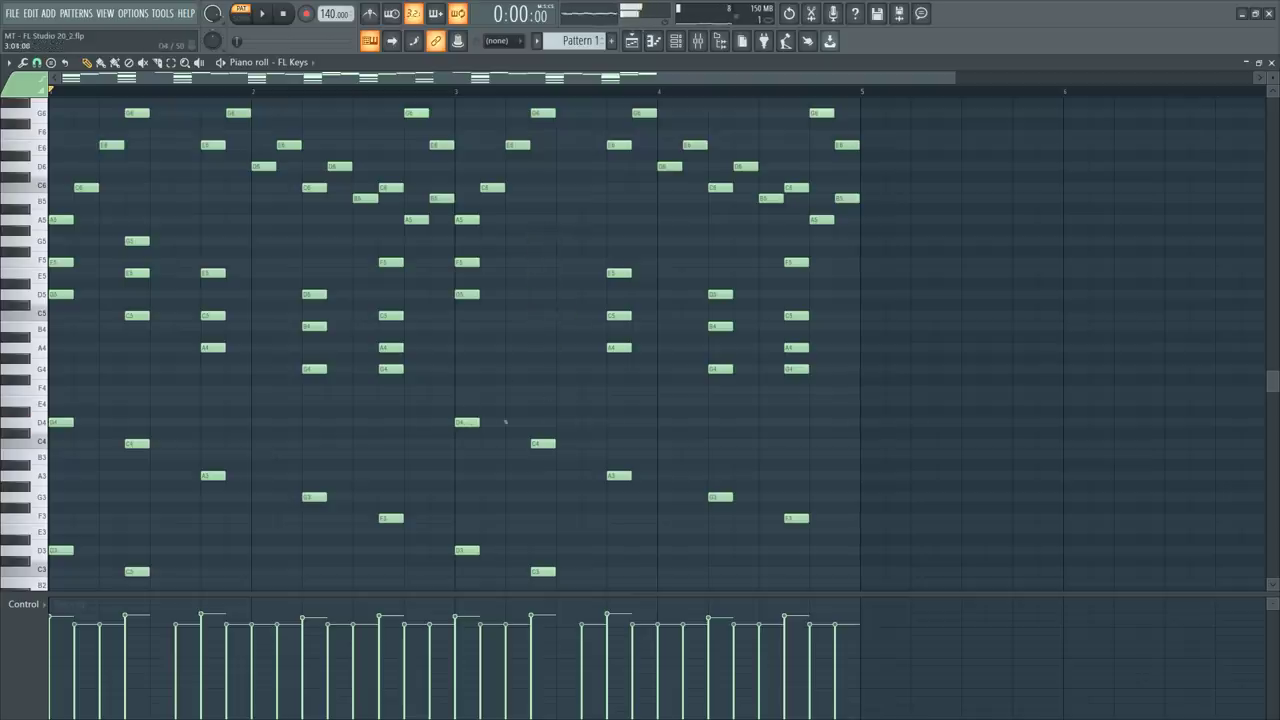
# Replace the C4 bass note at step 7 of bar 3 with E4, playing the pattern for reference.
pyautogui.moveTo(552, 403); pyautogui.dragTo(539, 405)
pyautogui.hotkey('ctrl', 'z')
pyautogui.press('space')
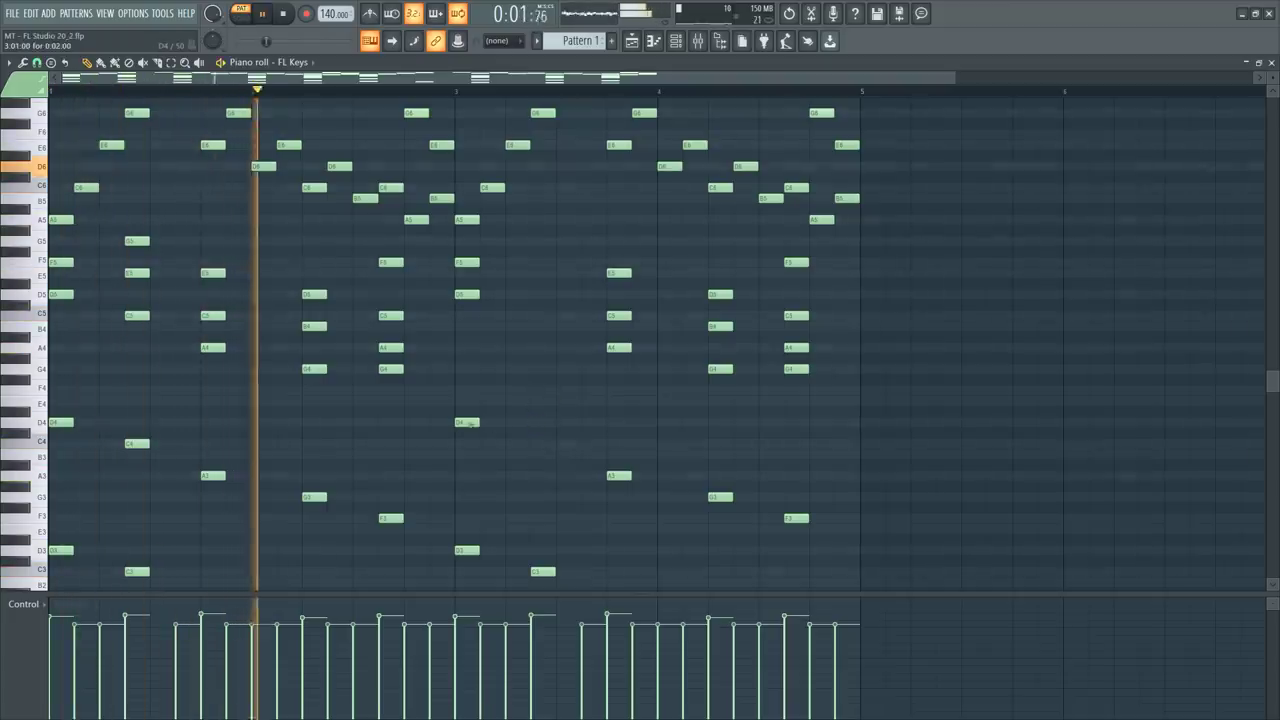
pyautogui.click(538, 405)
pyautogui.press('space')
# Add bass notes D4 at step 13 of bar 3, C4 at step 5 of bar 4, and D4 at step 11 of bar 4.
pyautogui.click(608, 411)
pyautogui.moveTo(608, 411); pyautogui.dragTo(608, 422)
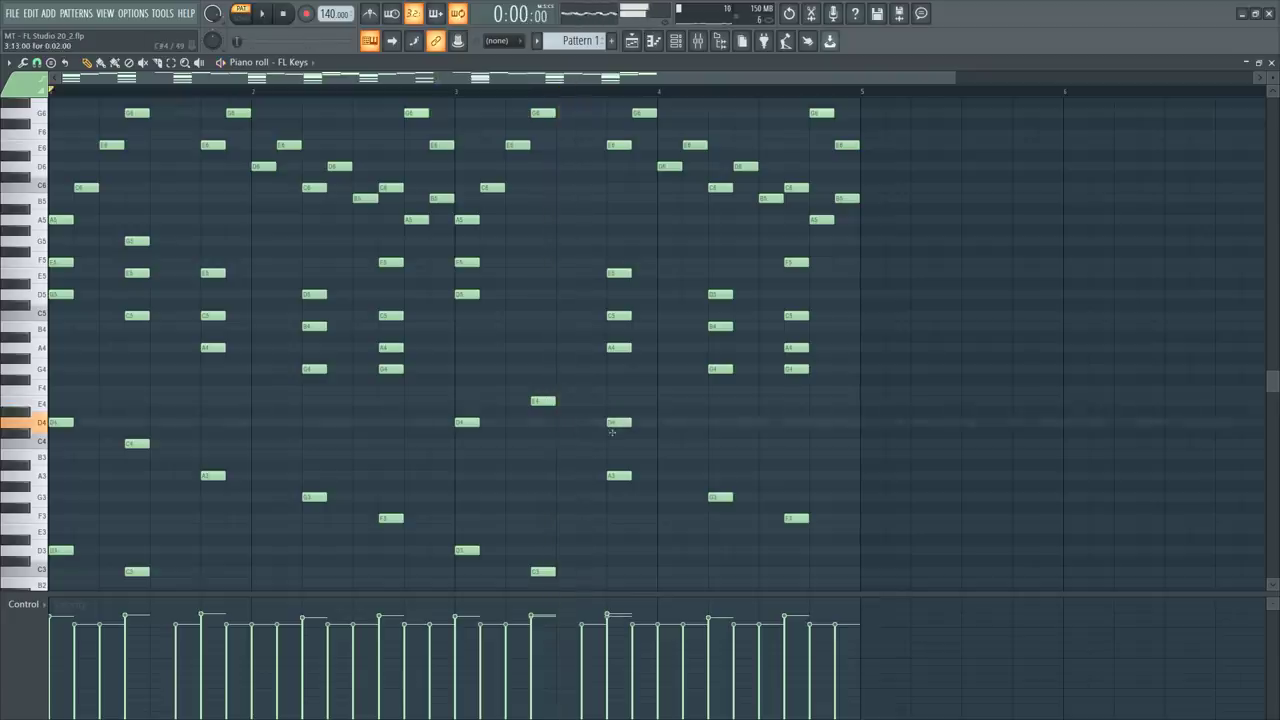
pyautogui.click(712, 443)
pyautogui.click(810, 422)
pyautogui.moveTo(812, 422); pyautogui.dragTo(786, 422)
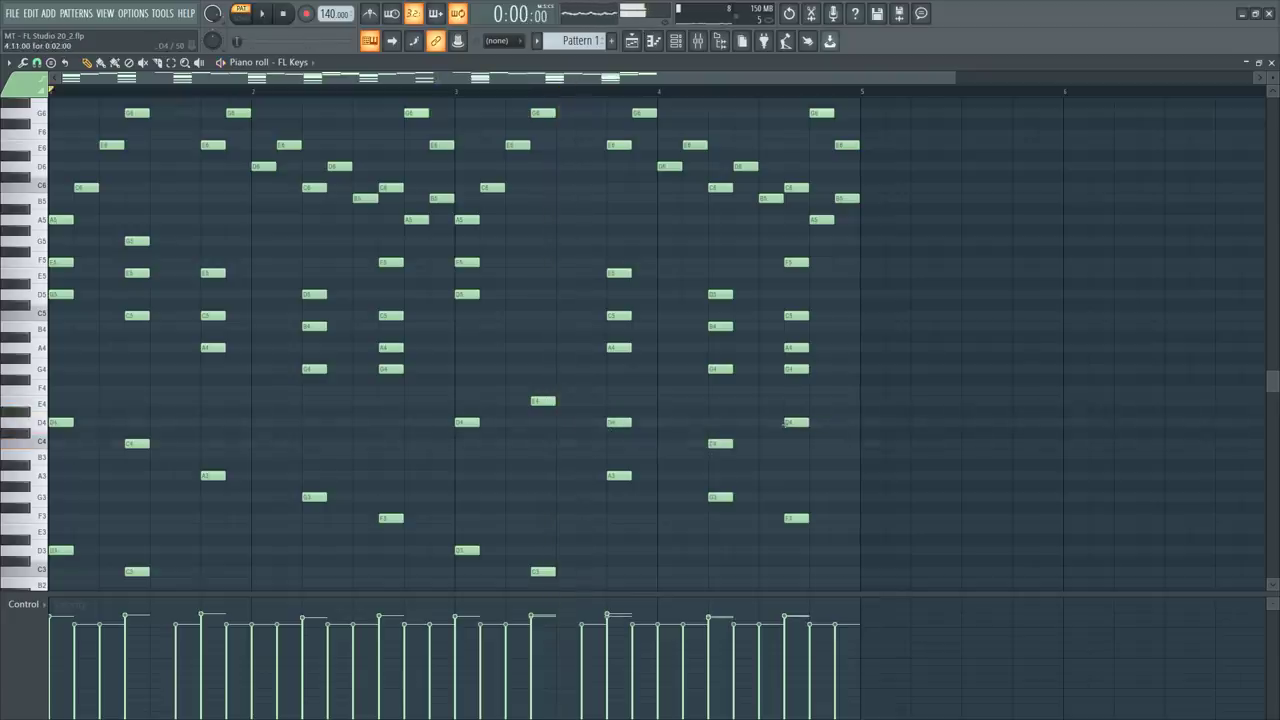
# Delete the copied chord notes and the old A3, G3 and F3 bass notes at step 13 of bar 3 and steps 5 and 11 of bar 4.
pyautogui.rightClick(720, 497)
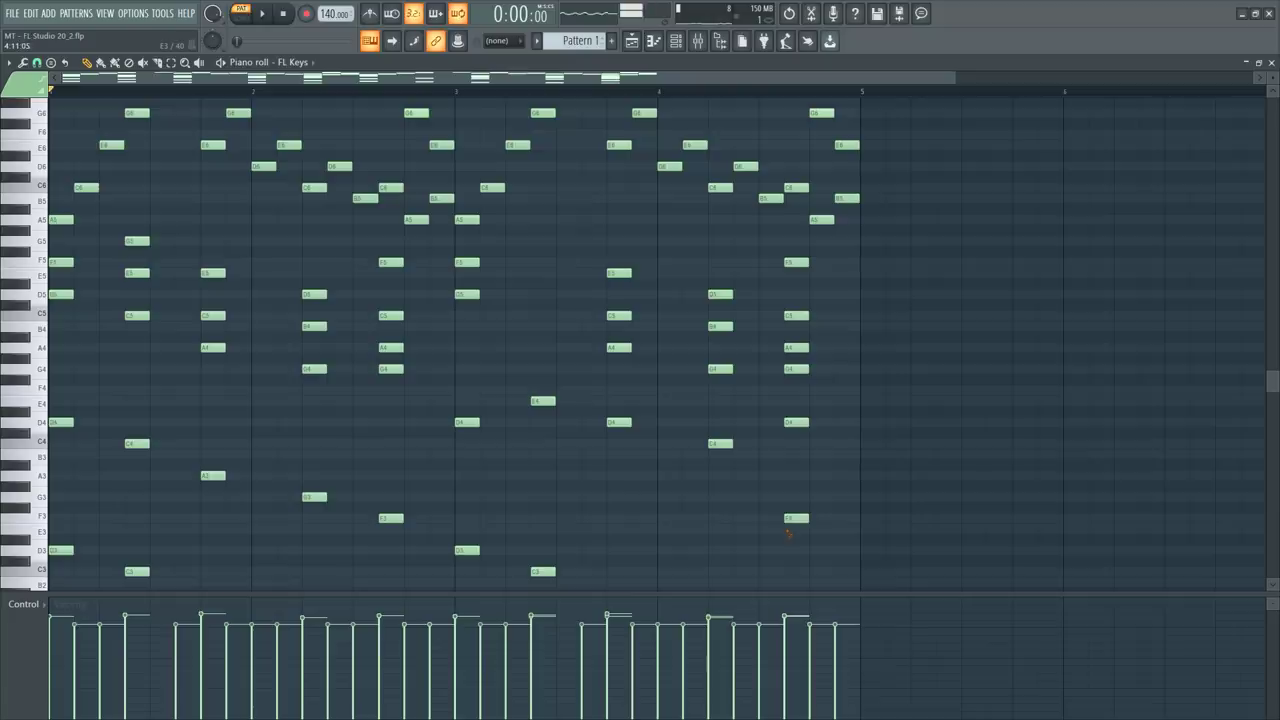
pyautogui.rightClick(790, 369)
pyautogui.rightClick(796, 347)
pyautogui.rightClick(796, 315)
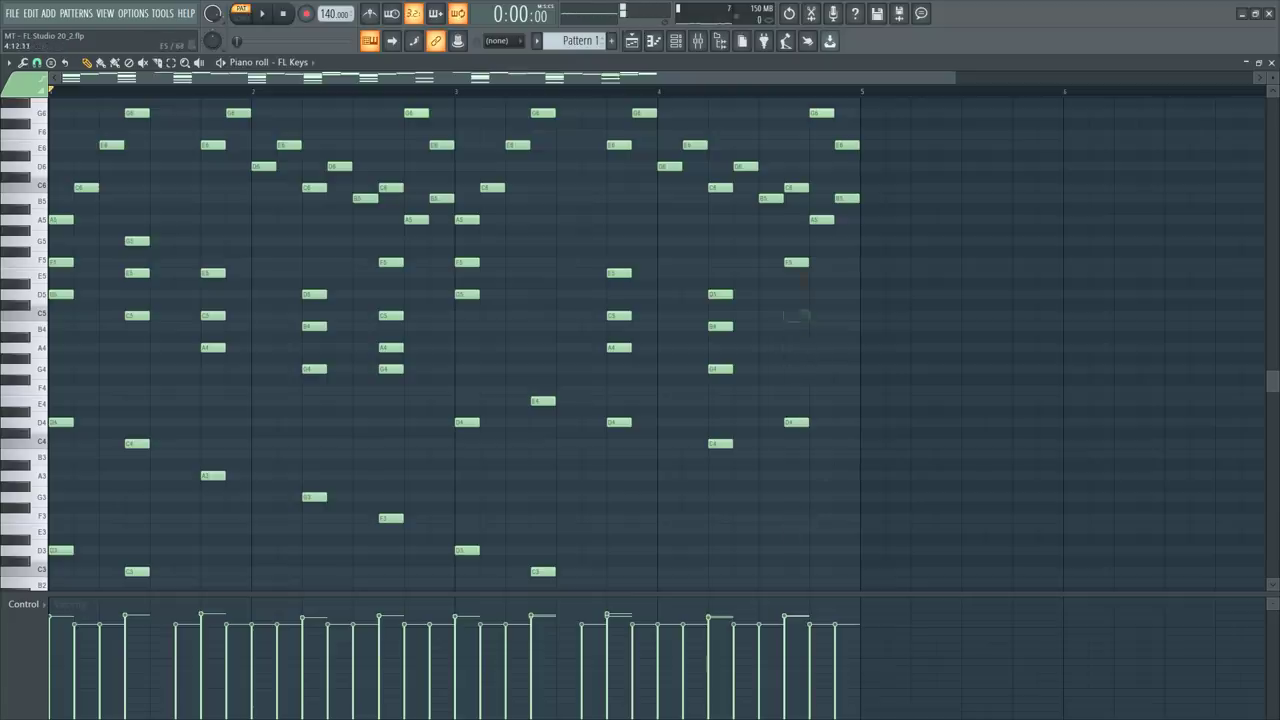
pyautogui.rightClick(720, 369)
pyautogui.rightClick(720, 326)
pyautogui.rightClick(720, 294)
pyautogui.rightClick(619, 272)
pyautogui.rightClick(619, 347)
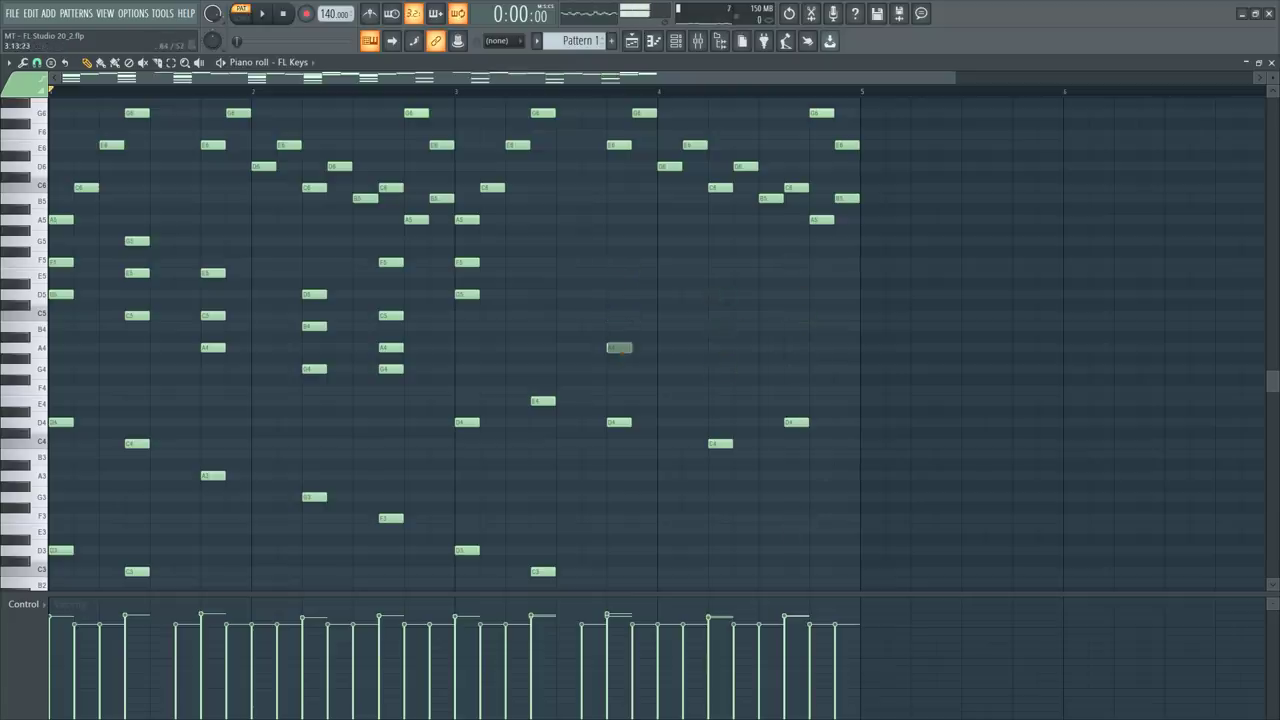
# Delete the old low octave bass notes C3, A2, G2 and F2 from bars 3 and 4.
pyautogui.scroll(-4, 617, 380)
pyautogui.rightClick(542, 379)
pyautogui.rightClick(619, 412)
pyautogui.rightClick(720, 433)
pyautogui.rightClick(798, 455)
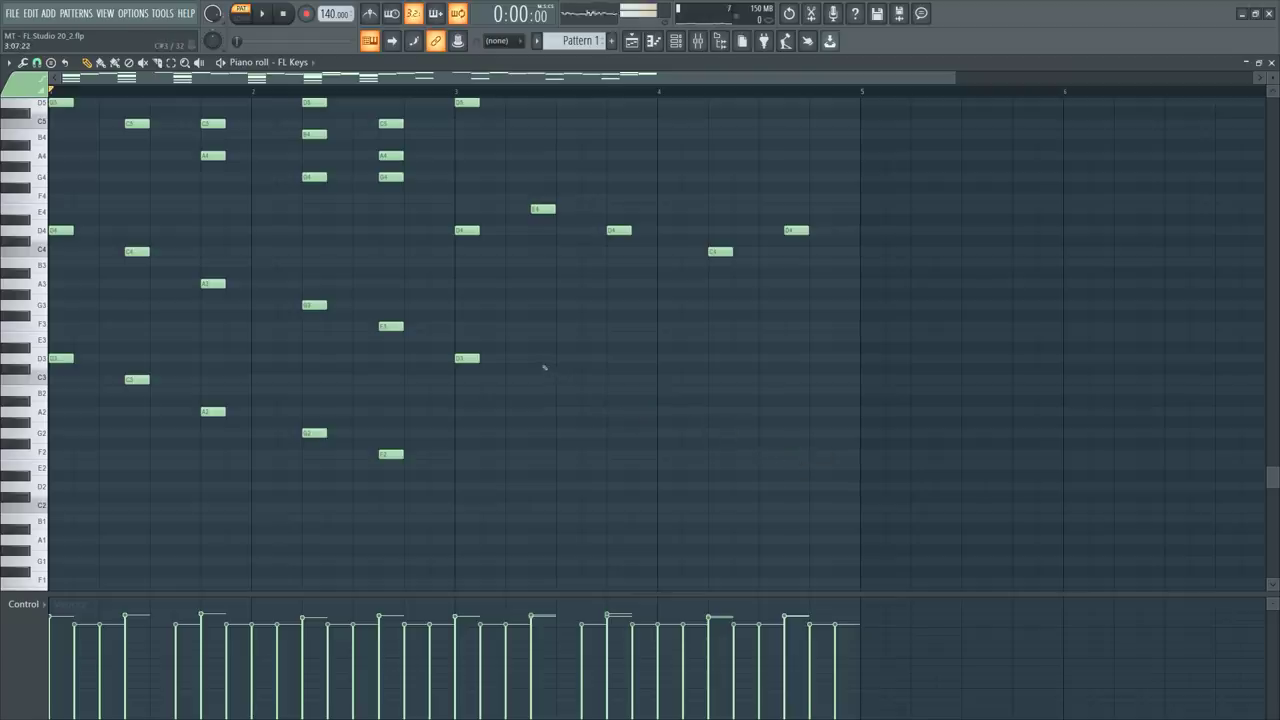
# Play the pattern, and copy the new E4, D4, C4 and D4 bass notes of bars 3 and 4 one octave lower.
pyautogui.press('space')
pyautogui.press('space')
pyautogui.moveTo(531, 196); pyautogui.dragTo(814, 254)
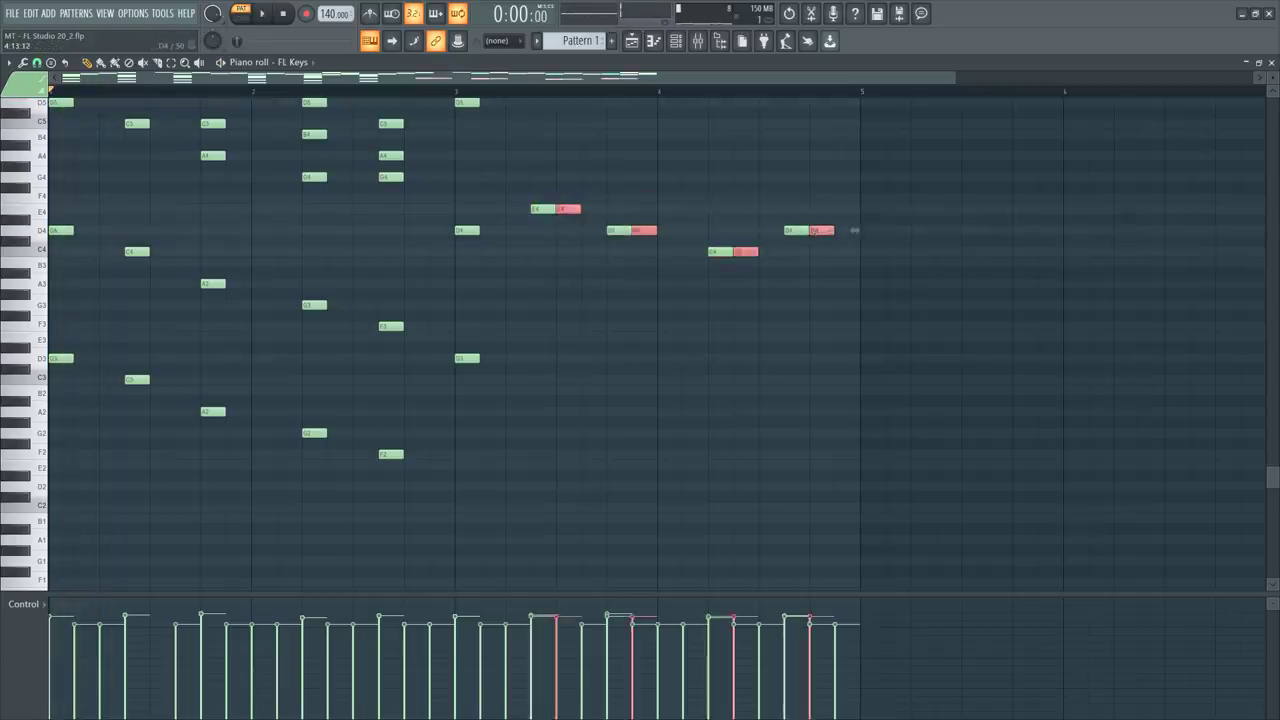
pyautogui.hotkey('ctrl', 'c')
pyautogui.hotkey('ctrl', 'v')
pyautogui.hotkey('ctrl', 'Down')
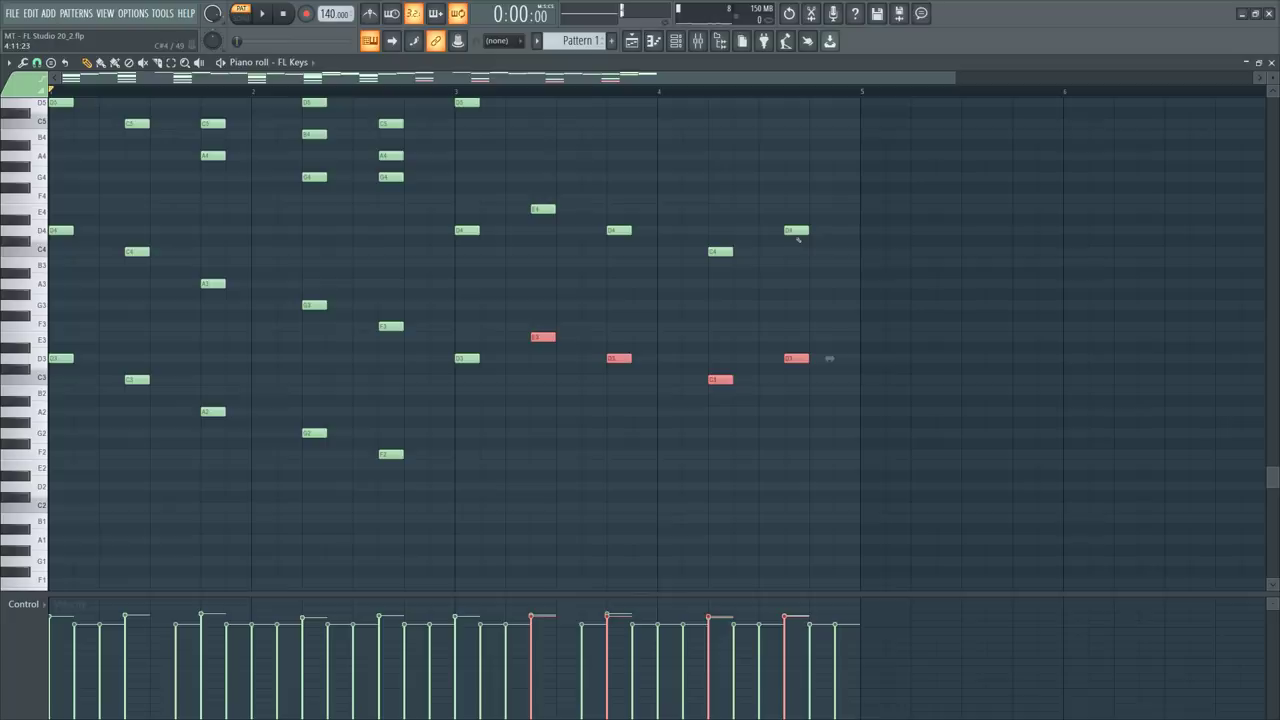
# Play the pattern, and copy the E4 bass note at step 7 of bar 3 one octave higher.
pyautogui.hotkey('ctrl', 'd')
pyautogui.press('space')
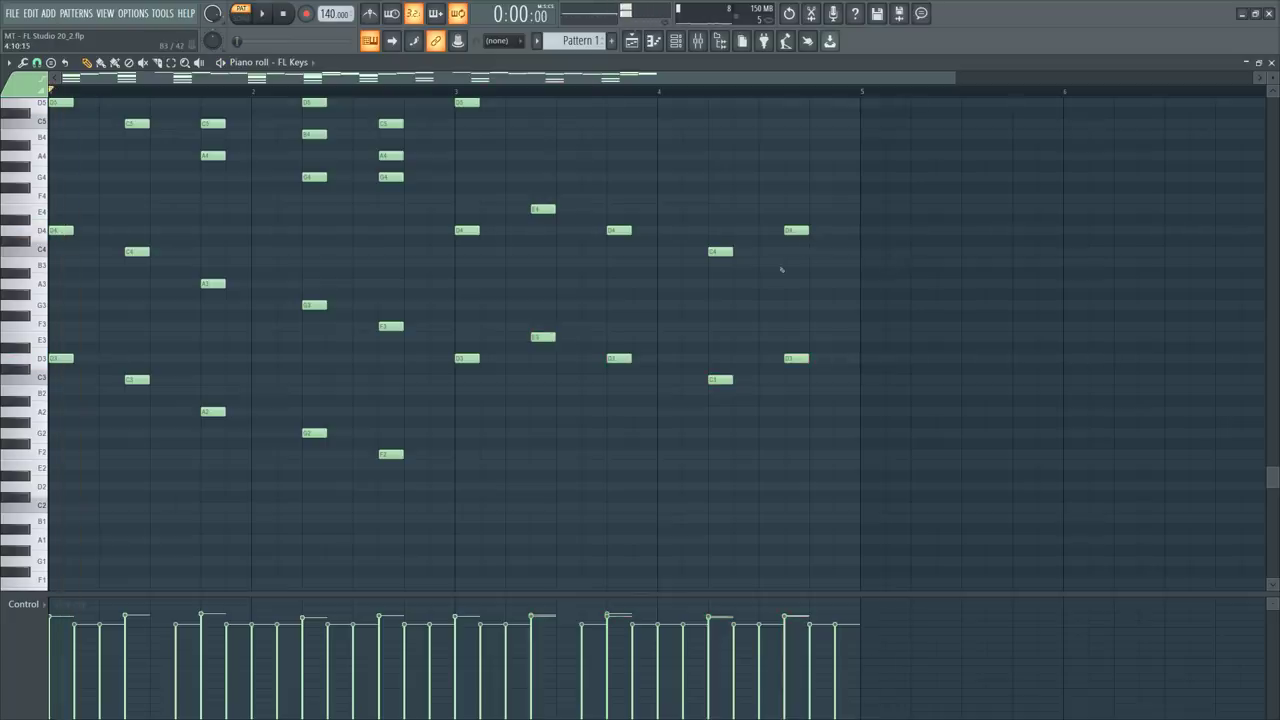
pyautogui.scroll(4, 693, 285)
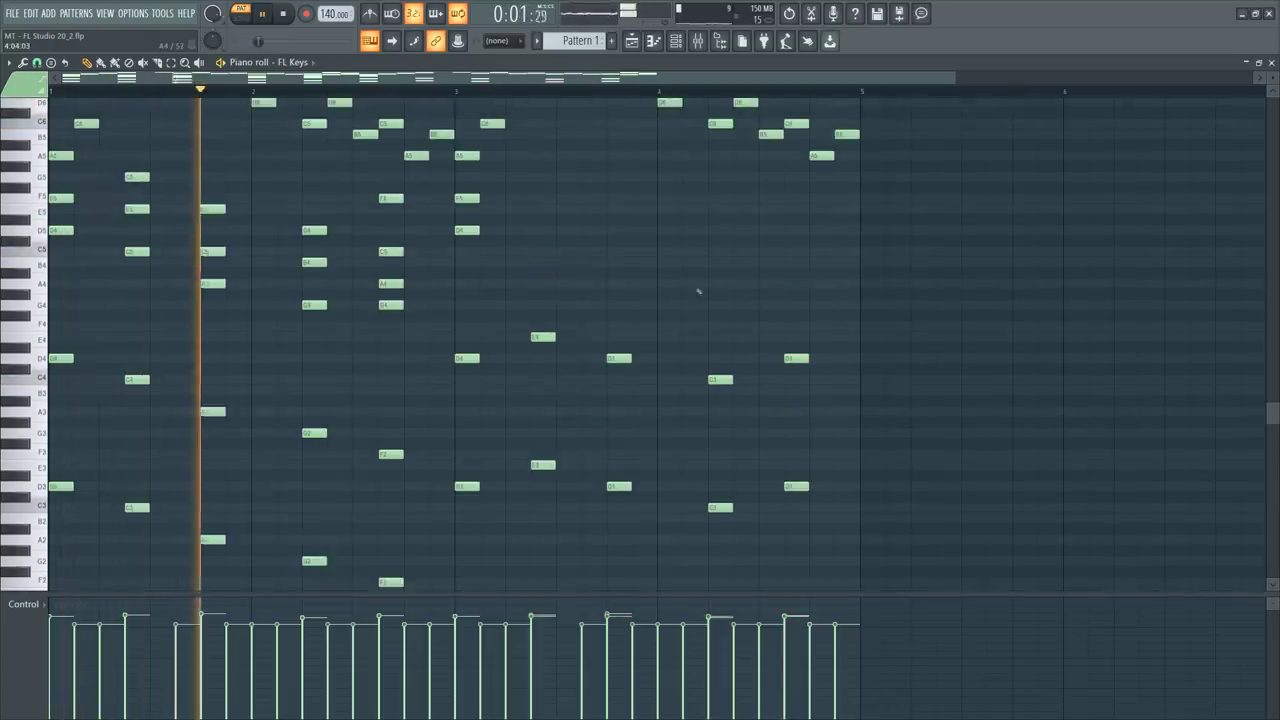
pyautogui.press('space')
pyautogui.click(545, 337)
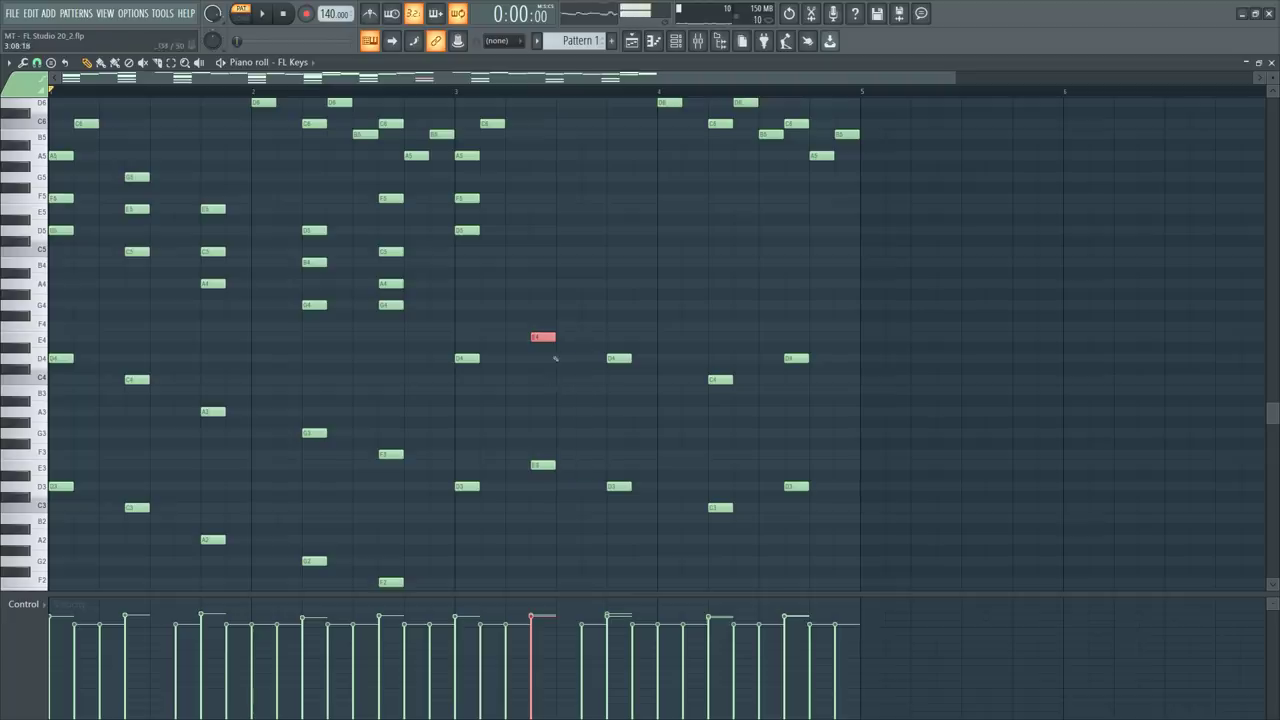
pyautogui.press('space')
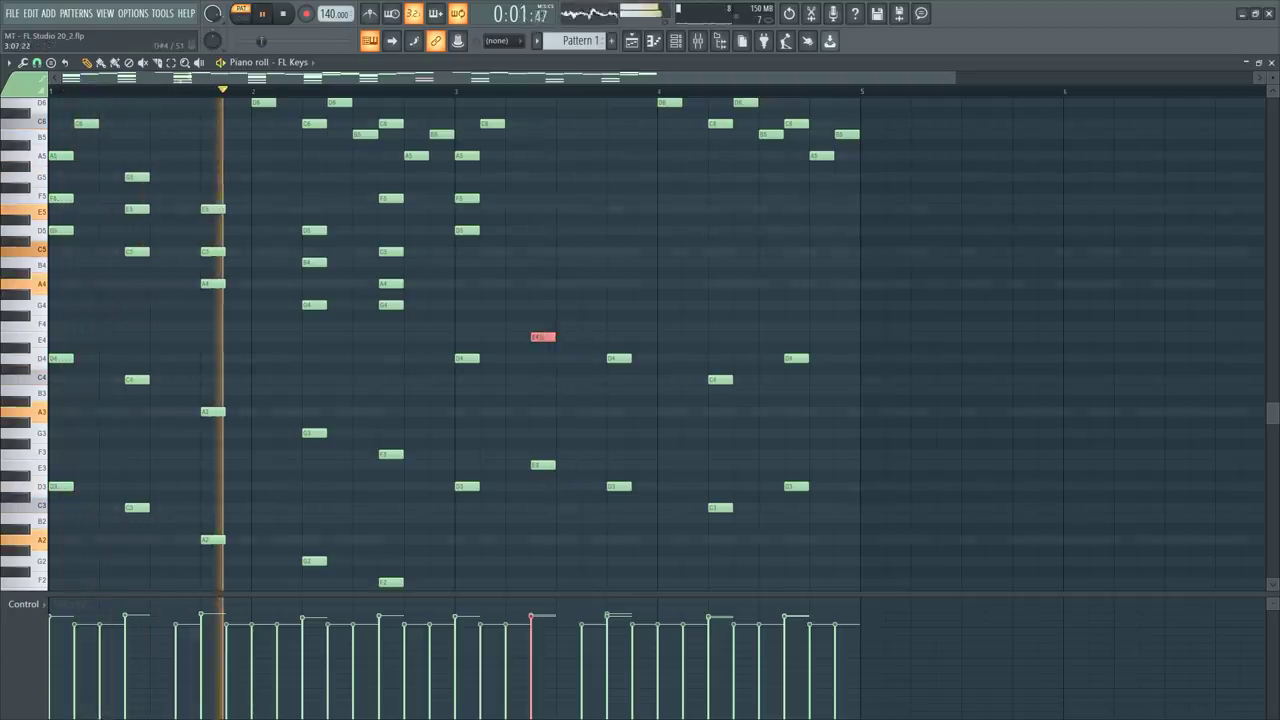
pyautogui.hotkey('ctrl', 'b')
pyautogui.hotkey('shift', 'Left')
pyautogui.hotkey('ctrl', 'Up')
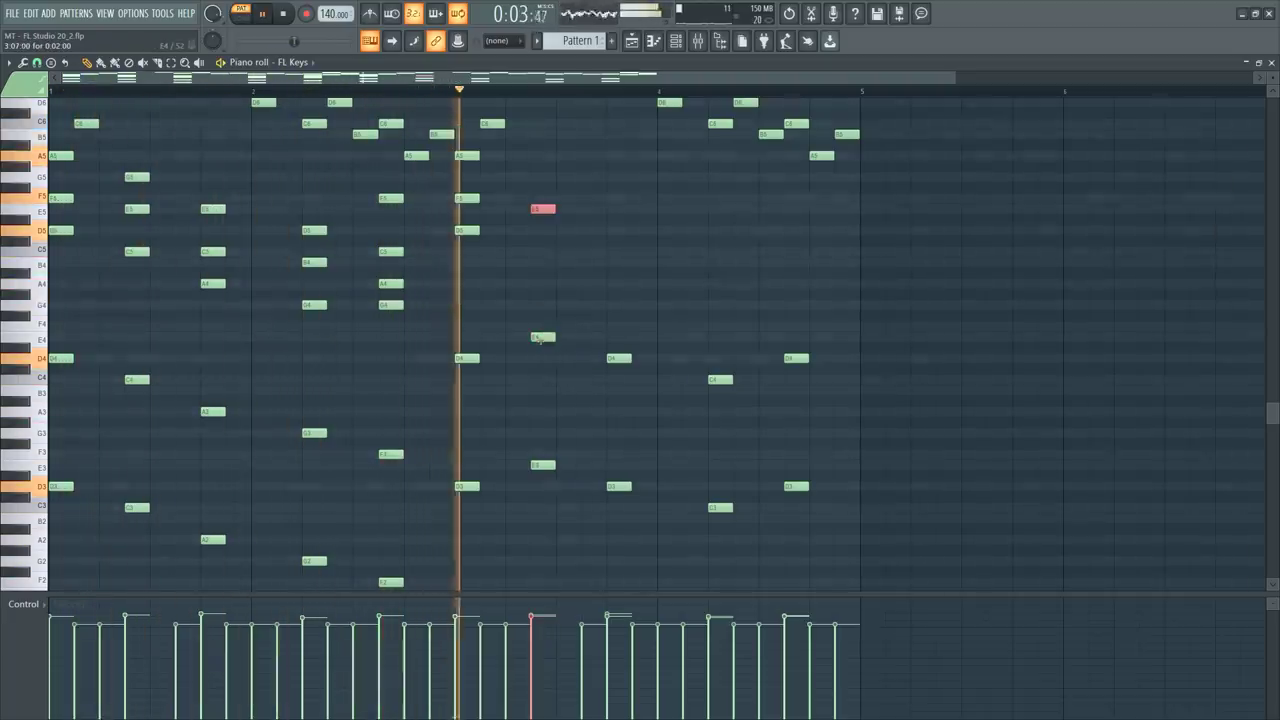
# Add chord notes G5 and B5 at step 7 of bar 3.
pyautogui.scroll(2, 494, 234)
pyautogui.click(532, 305)
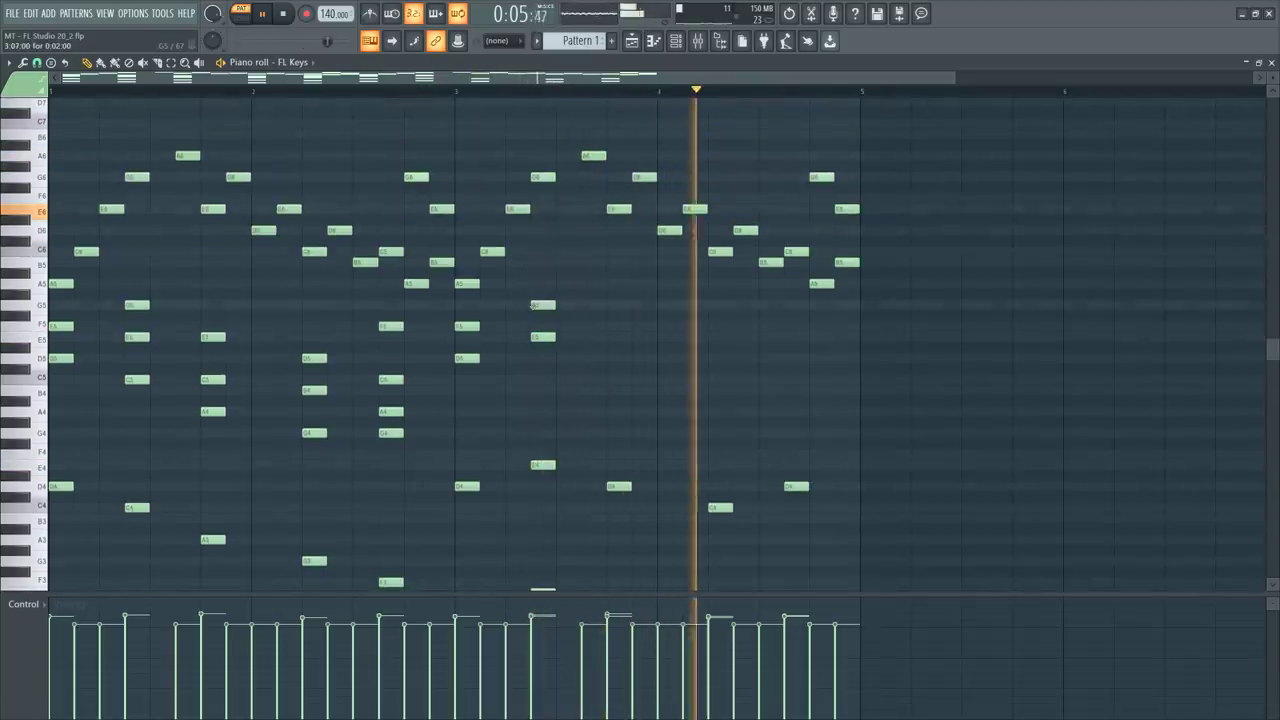
pyautogui.click(533, 251)
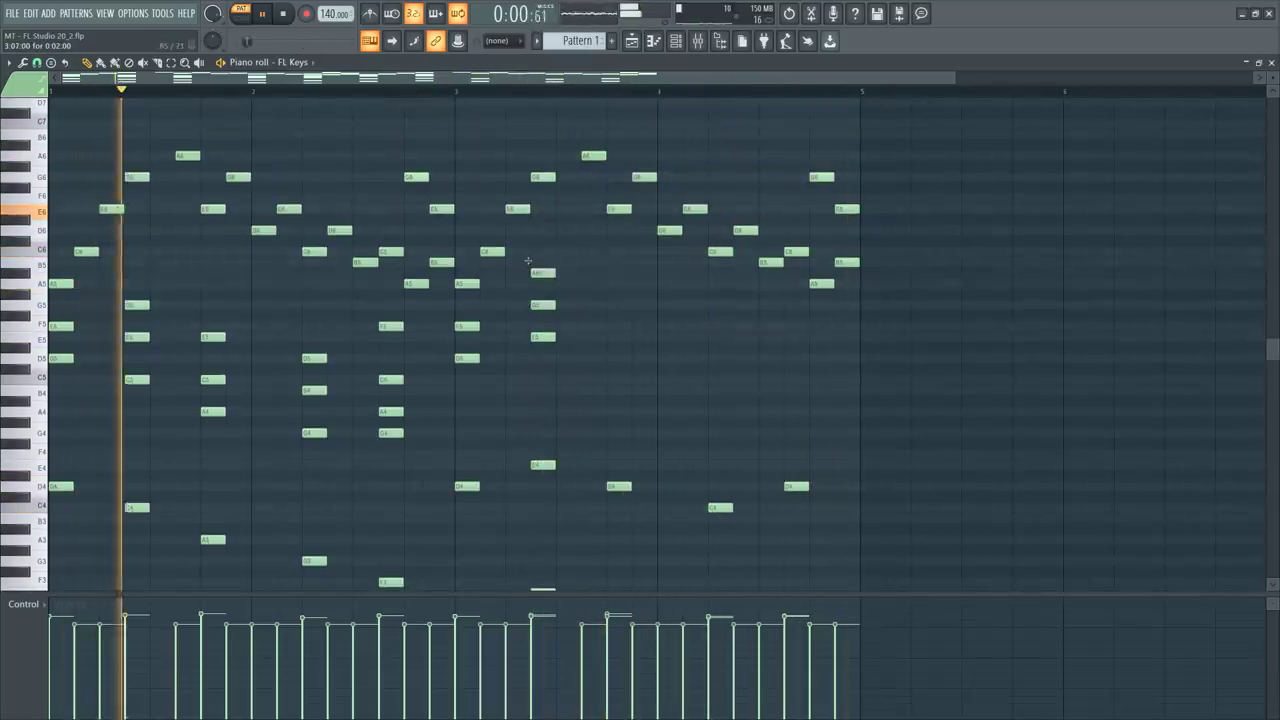
pyautogui.moveTo(534, 251); pyautogui.dragTo(534, 262)
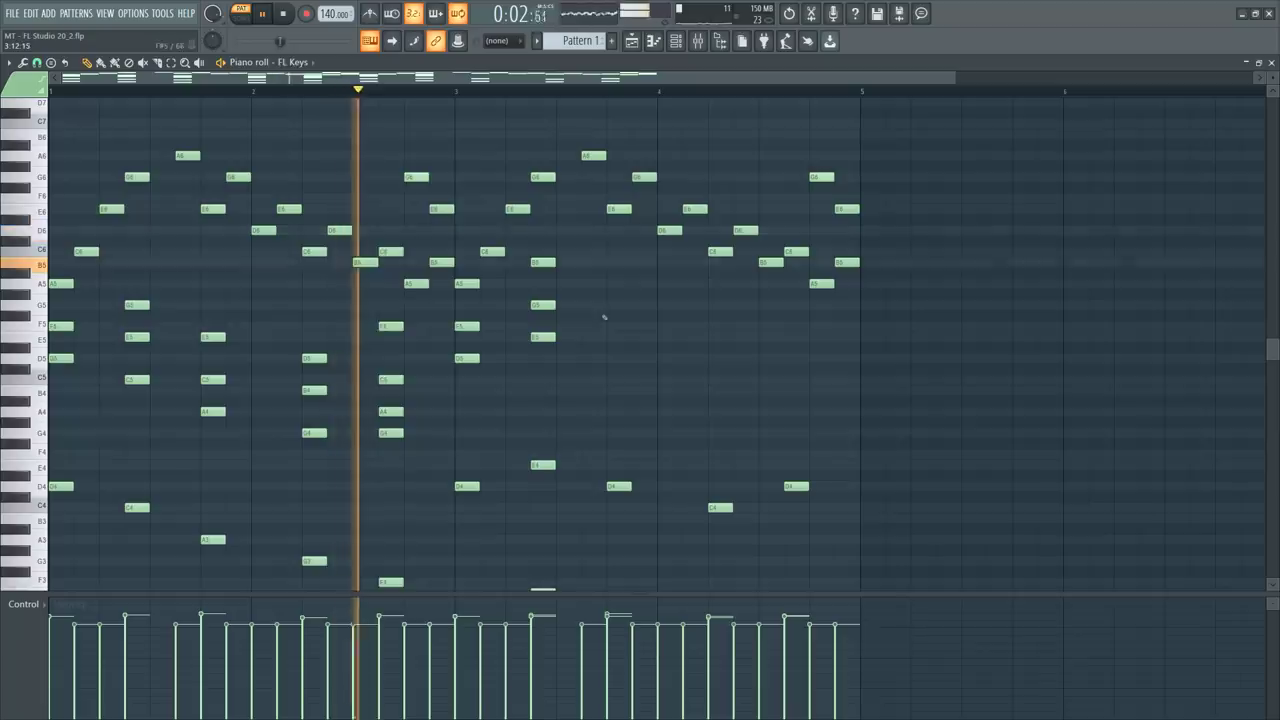
# Add a D5, F5 and A5 chord at step 13 of bar 3.
pyautogui.click(609, 358)
pyautogui.click(609, 326)
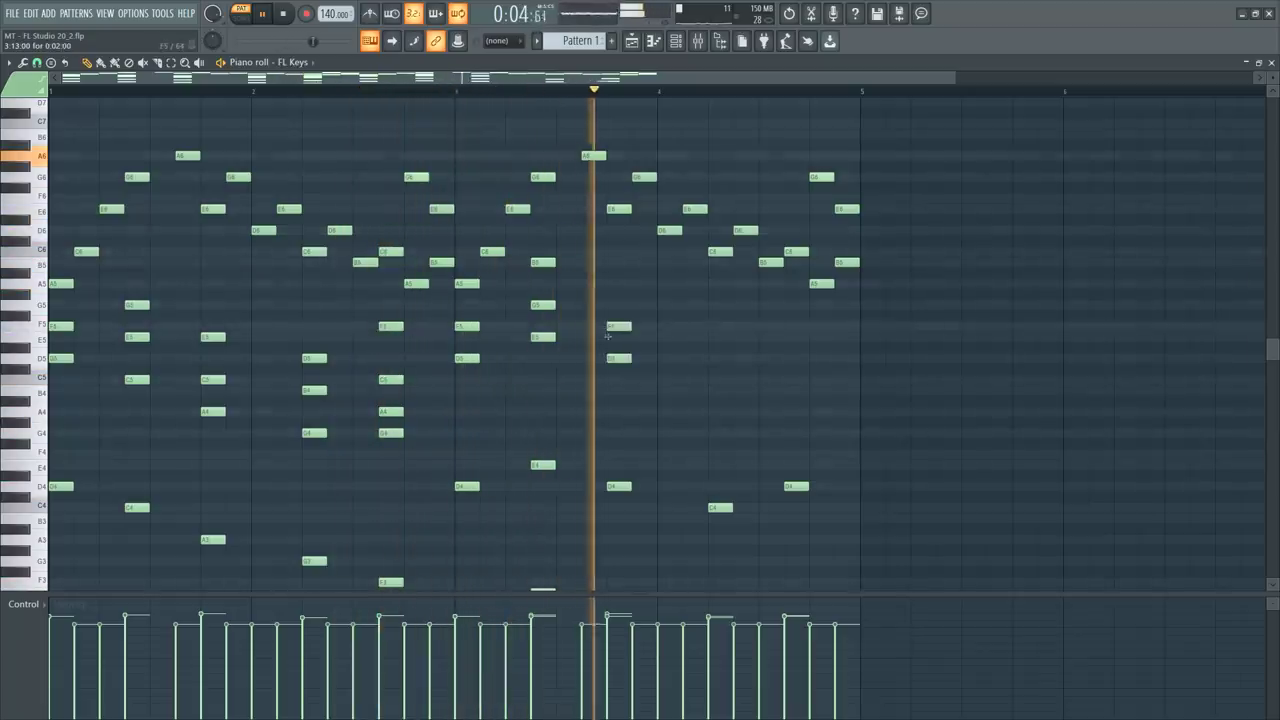
pyautogui.click(609, 283)
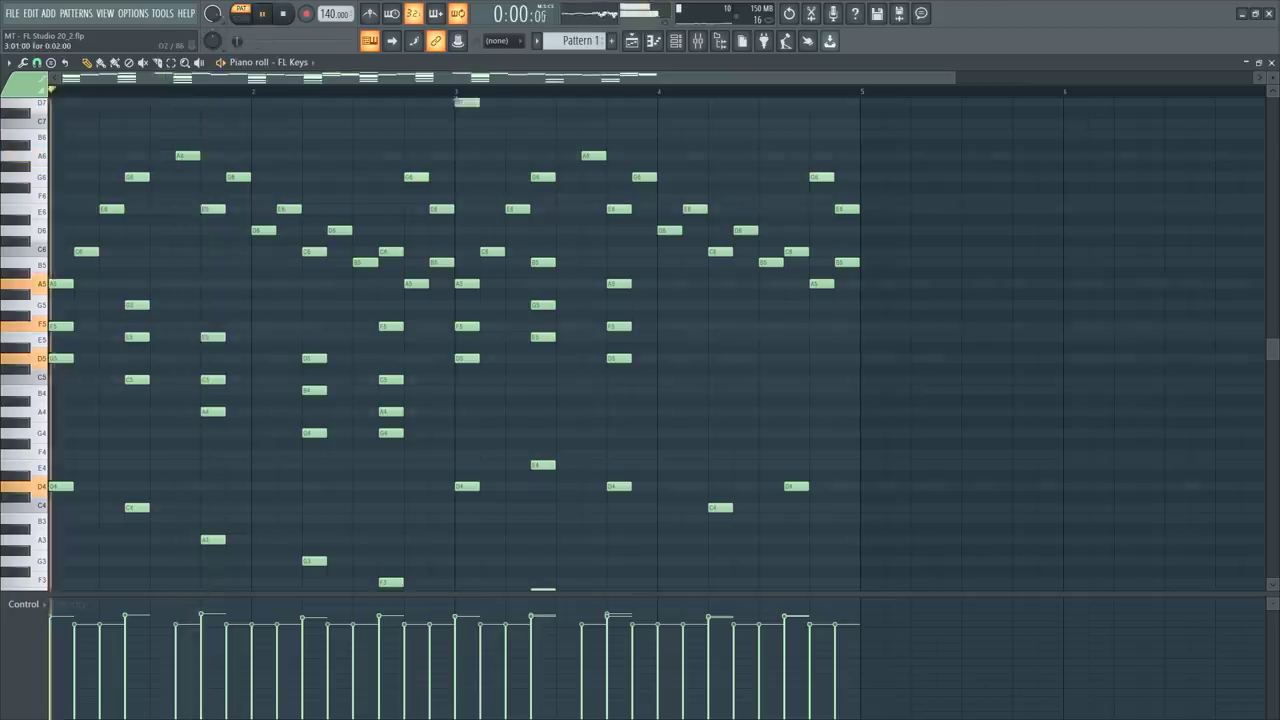
# Play from bar 3, and lower the top chord notes at steps 7 and 13 of bar 3 to A5 and G5.
pyautogui.click(458, 93)
pyautogui.press('space')
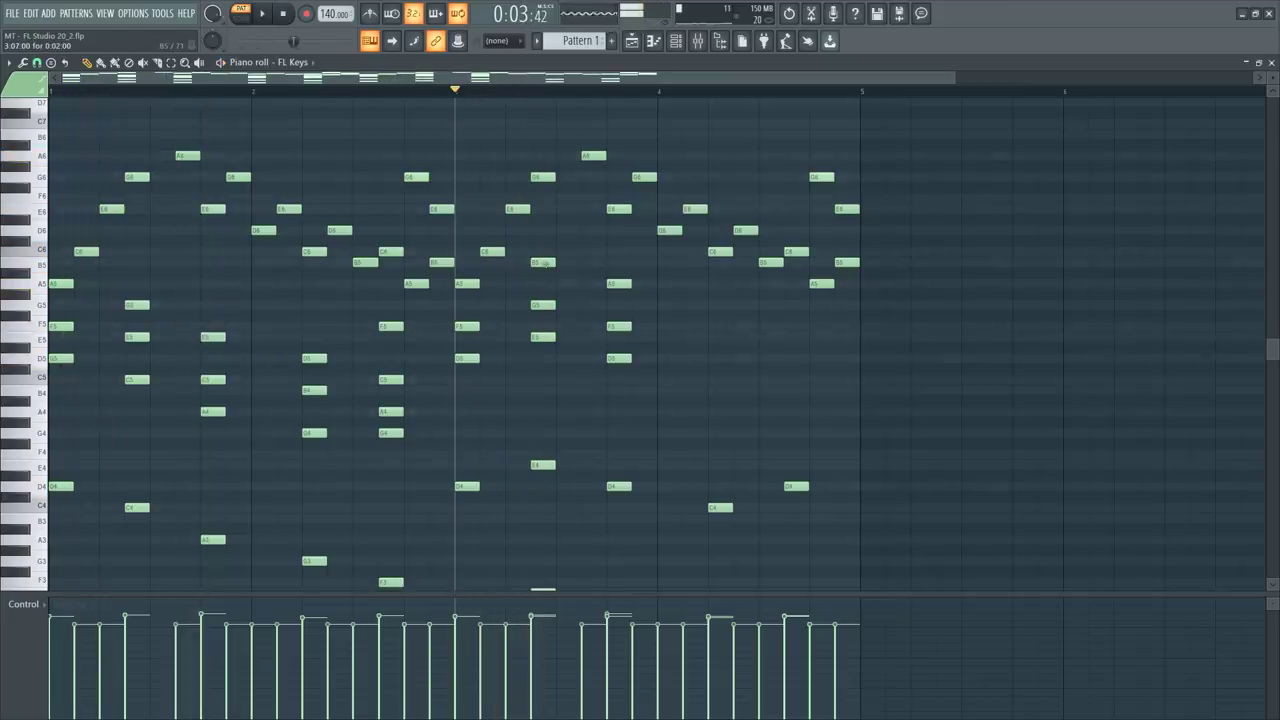
pyautogui.moveTo(541, 262); pyautogui.dragTo(541, 283)
pyautogui.press('space')
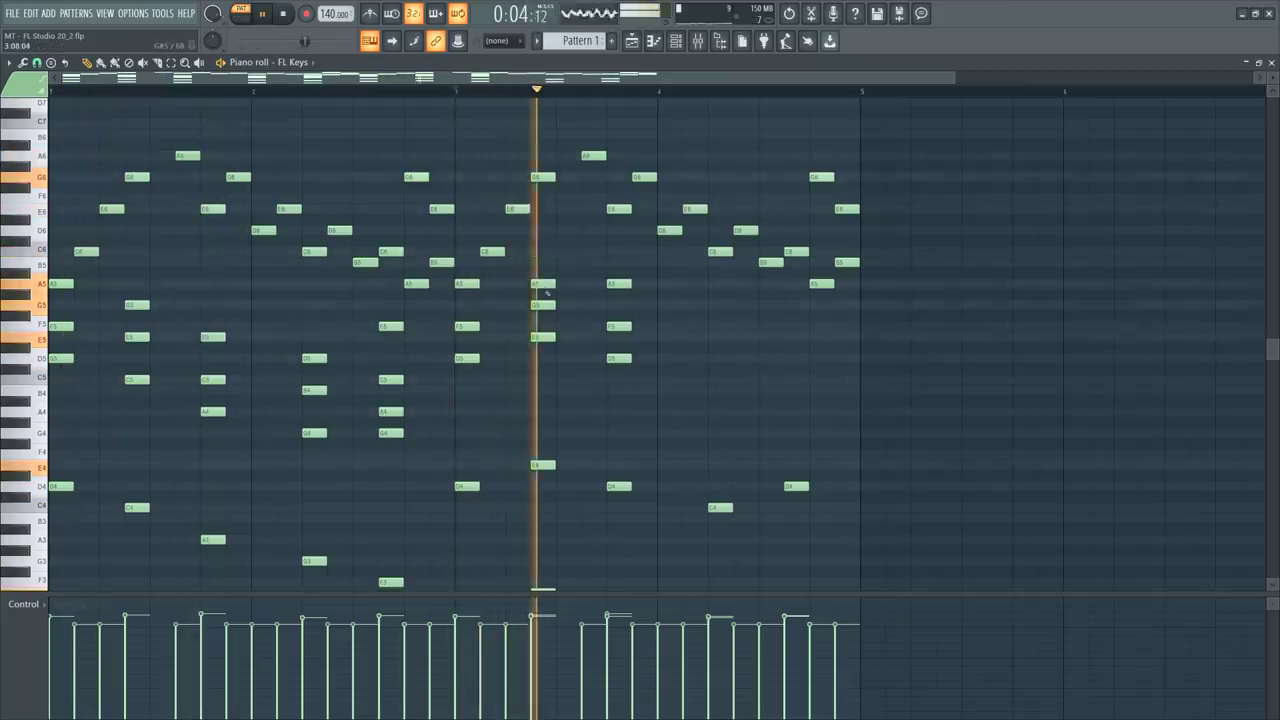
pyautogui.press('space')
pyautogui.moveTo(634, 284); pyautogui.dragTo(610, 310)
pyautogui.press('space')
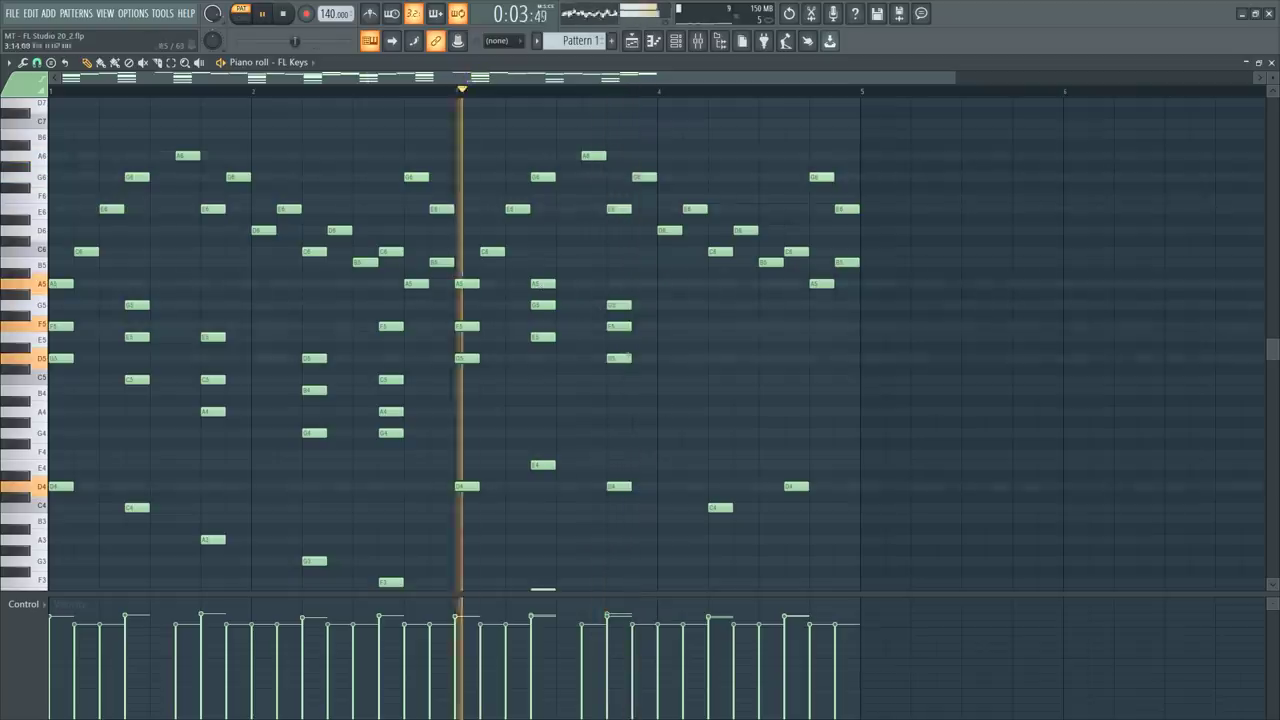
pyautogui.press('space')
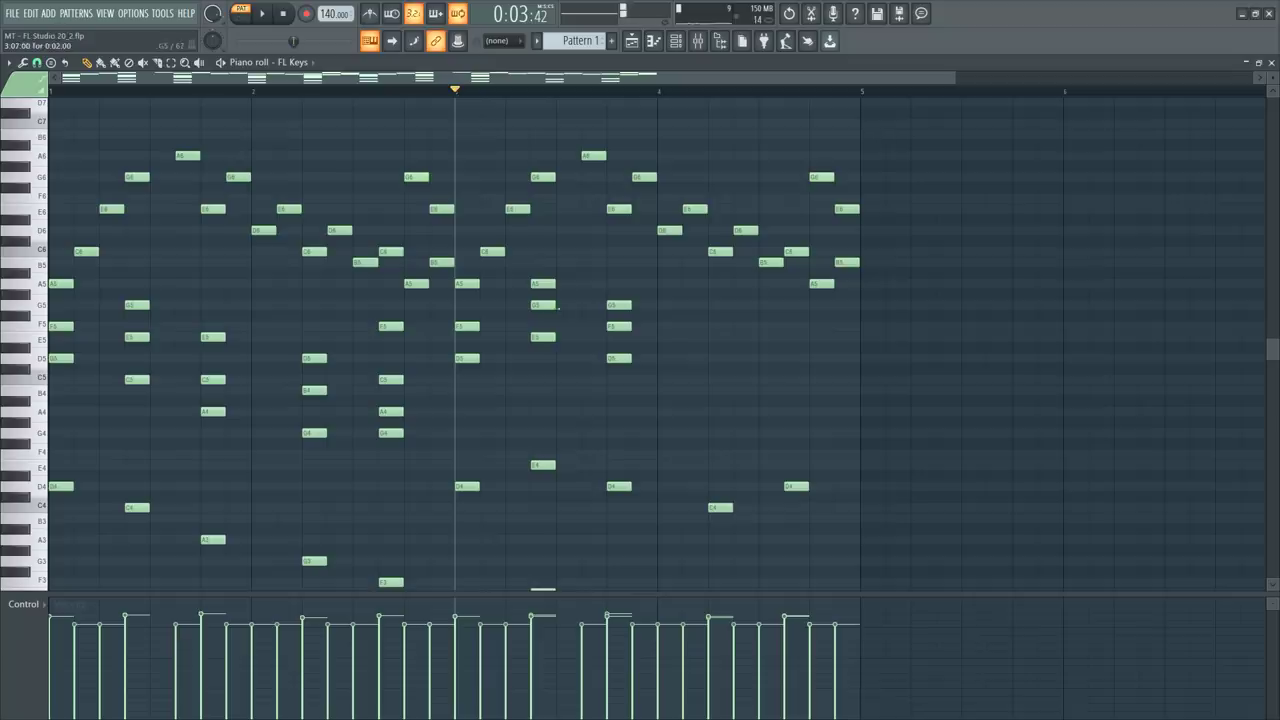
# Delete G5 and E5 at step 7 and F5 and D5 at step 13 of bar 3, and play from bar 3.
pyautogui.keyDown('ctrl'); pyautogui.keyDown('shift'); pyautogui.click(545, 306); pyautogui.keyUp('shift'); pyautogui.keyUp('ctrl')
pyautogui.keyDown('ctrl'); pyautogui.keyDown('shift'); pyautogui.click(545, 336); pyautogui.keyUp('shift'); pyautogui.keyUp('ctrl')
pyautogui.keyDown('ctrl'); pyautogui.keyDown('shift'); pyautogui.click(618, 356); pyautogui.keyUp('shift'); pyautogui.keyUp('ctrl')
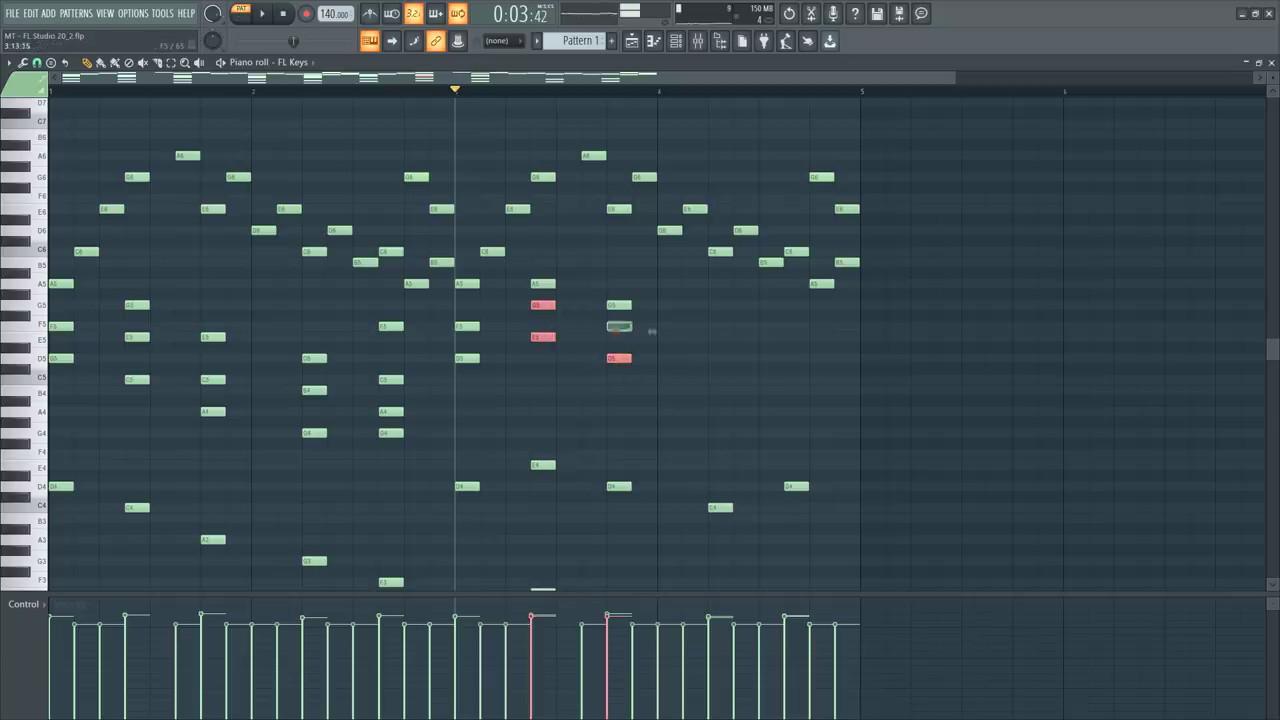
pyautogui.rightClick(619, 358)
pyautogui.rightClick(543, 305)
pyautogui.rightClick(543, 337)
pyautogui.press('space')
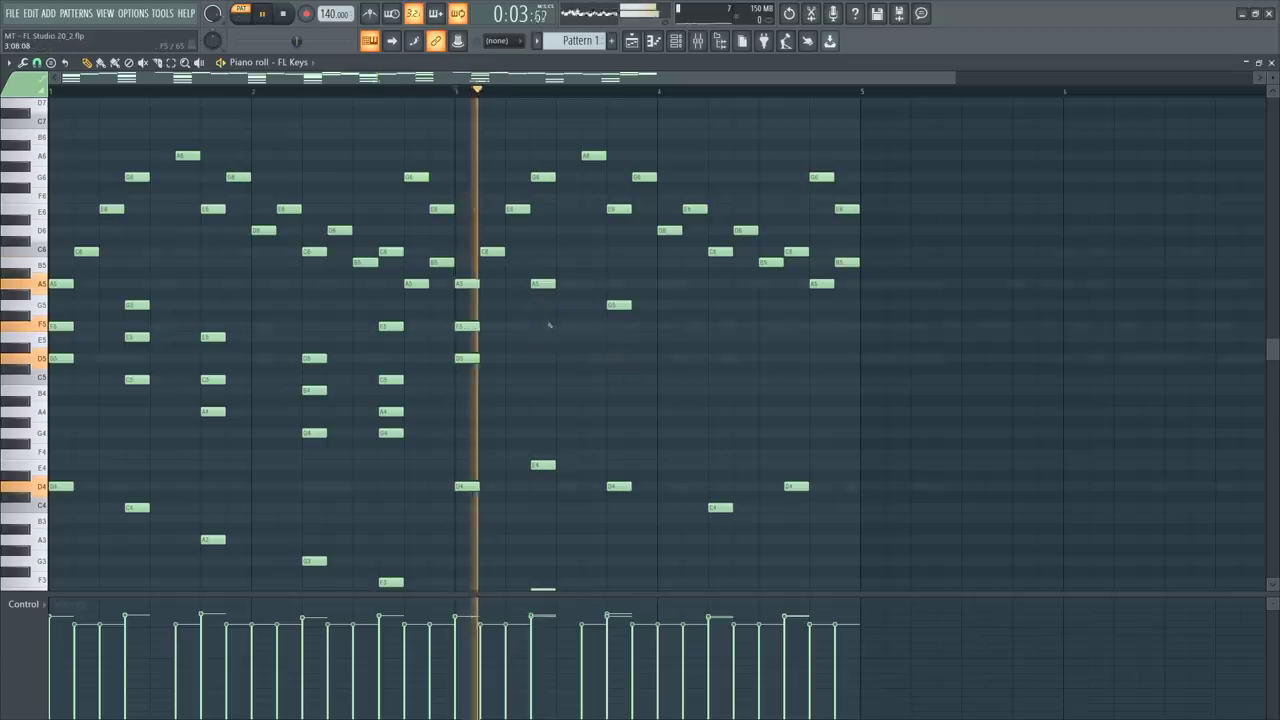
pyautogui.press('space')
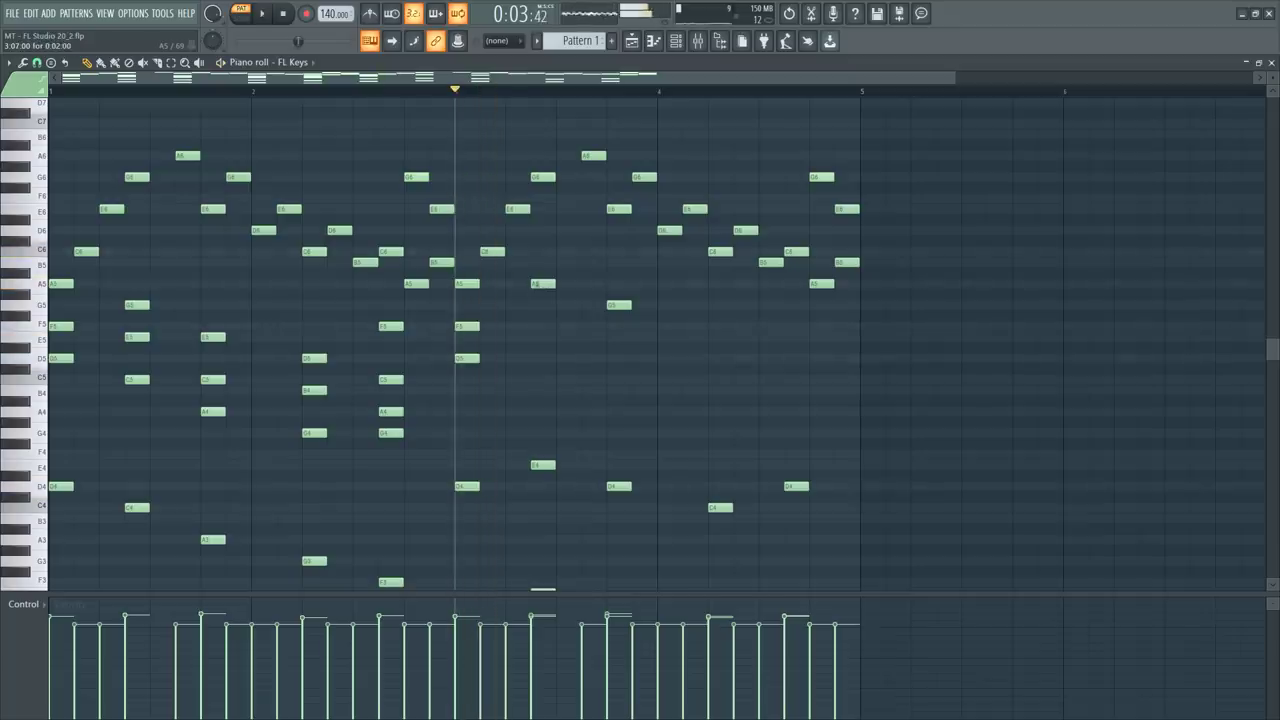
# Raise the A5 note at step 7 of bar 3 to C6, and play from bar 3.
pyautogui.moveTo(536, 284); pyautogui.dragTo(540, 250)
pyautogui.press('space')
pyautogui.press('space')
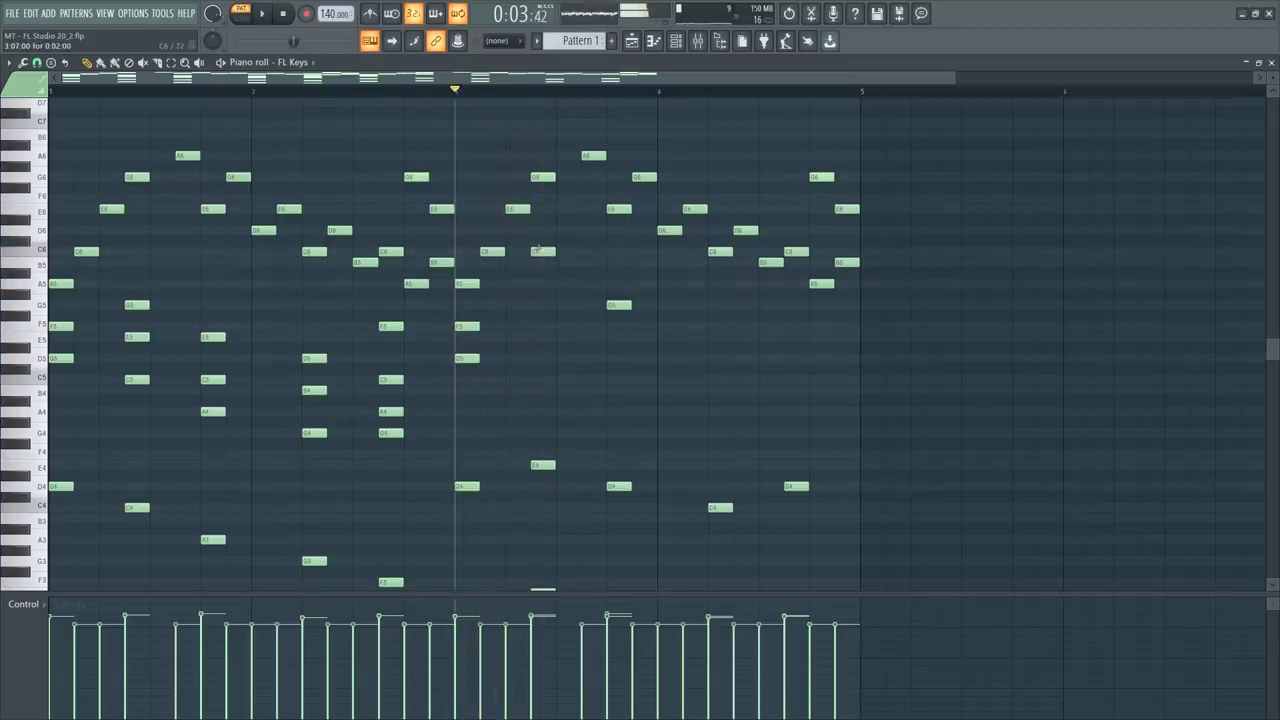
pyautogui.press('space')
pyautogui.press('space')
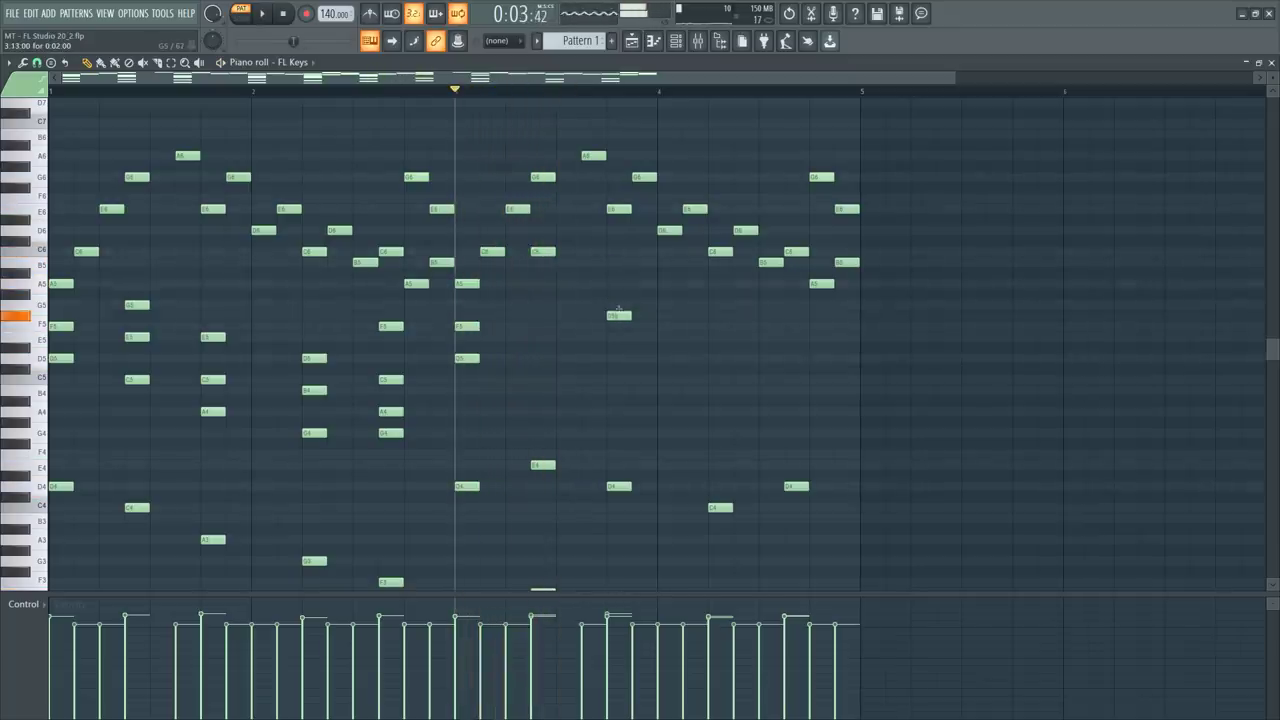
# Add top chord notes E5 at step 5 and D5 at step 11 of bar 4, and play from bar 3.
pyautogui.click(712, 347)
pyautogui.moveTo(712, 347); pyautogui.dragTo(712, 337)
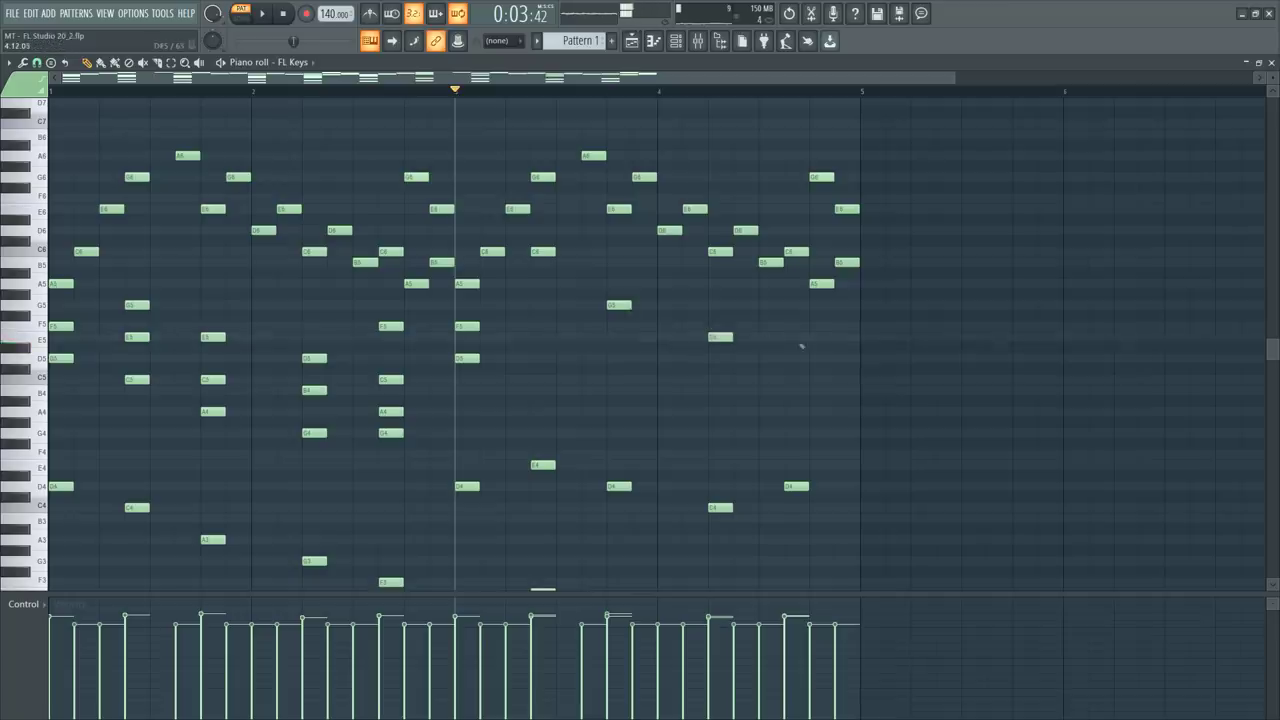
pyautogui.moveTo(820, 358); pyautogui.dragTo(606, 302)
pyautogui.press('space')
pyautogui.press('space')
# Select the top chord notes C6, G5, E5 and D5 in bars 3 and 4, and play the pattern.
pyautogui.keyDown('ctrl'); pyautogui.keyDown('shift'); pyautogui.click(543, 252); pyautogui.keyUp('shift'); pyautogui.keyUp('ctrl')
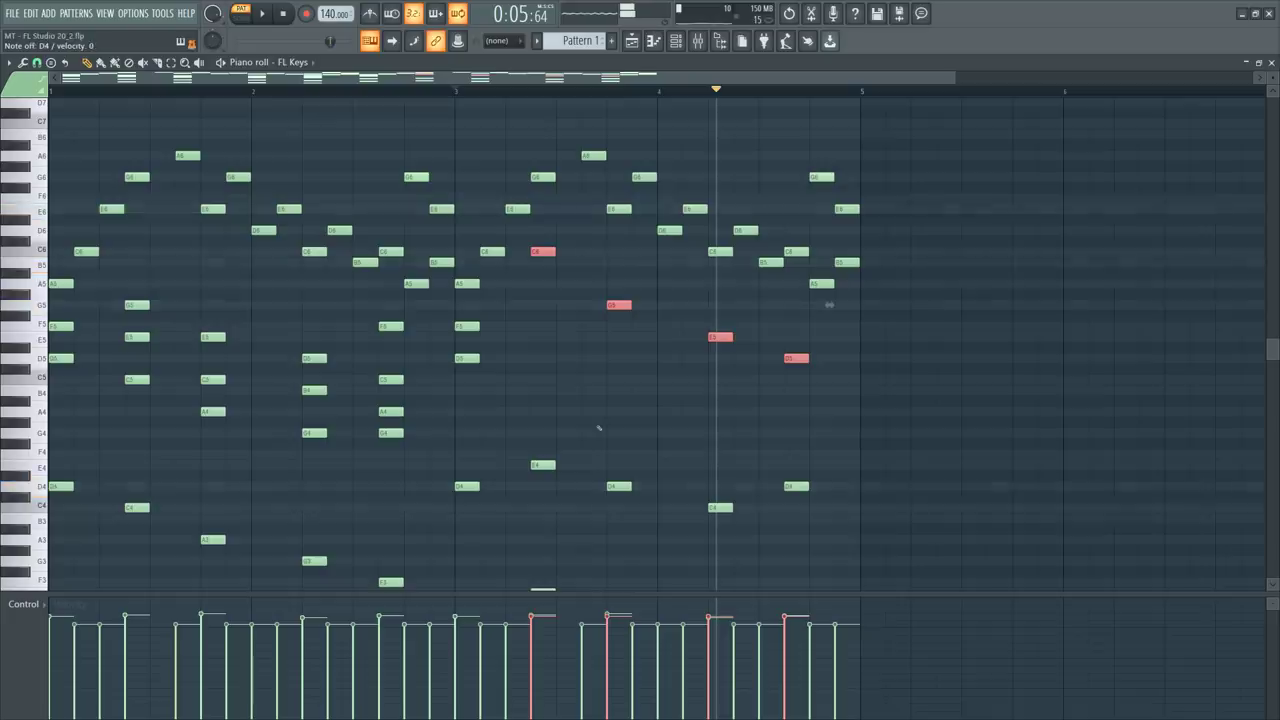
pyautogui.press('space')
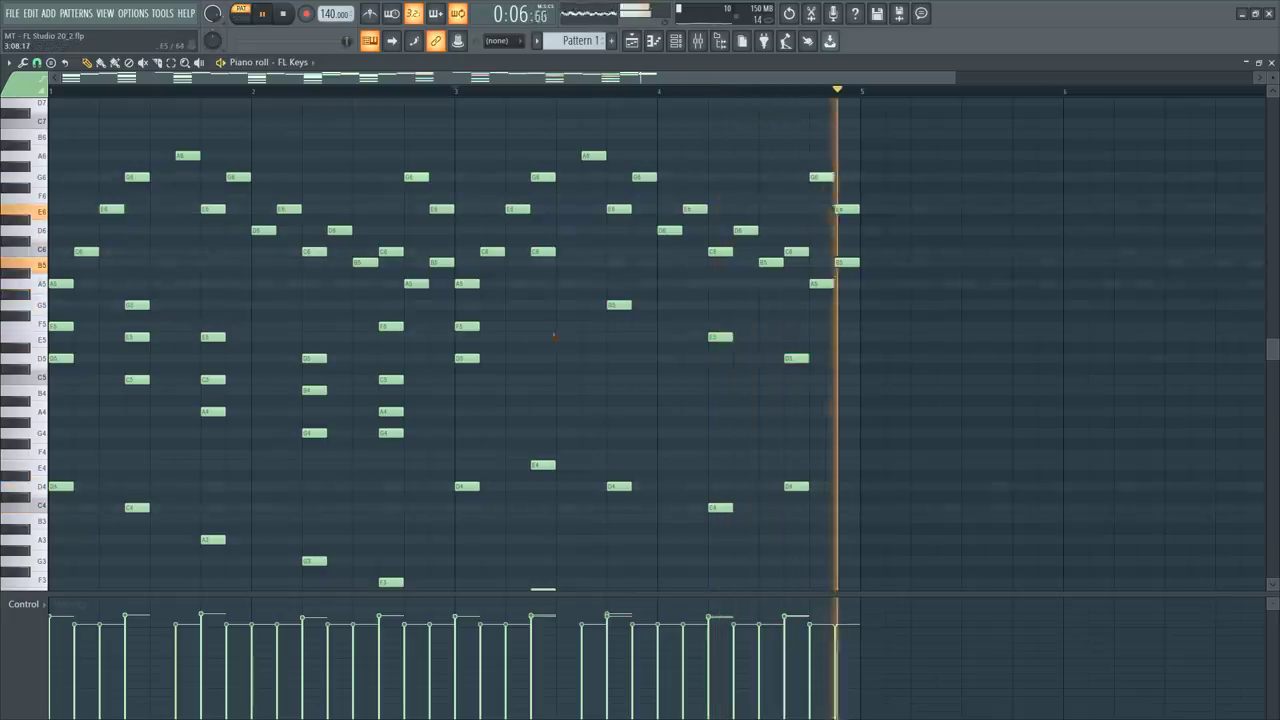
pyautogui.keyDown('ctrl'); pyautogui.moveTo(531, 237); pyautogui.dragTo(740, 345); pyautogui.keyUp('ctrl')
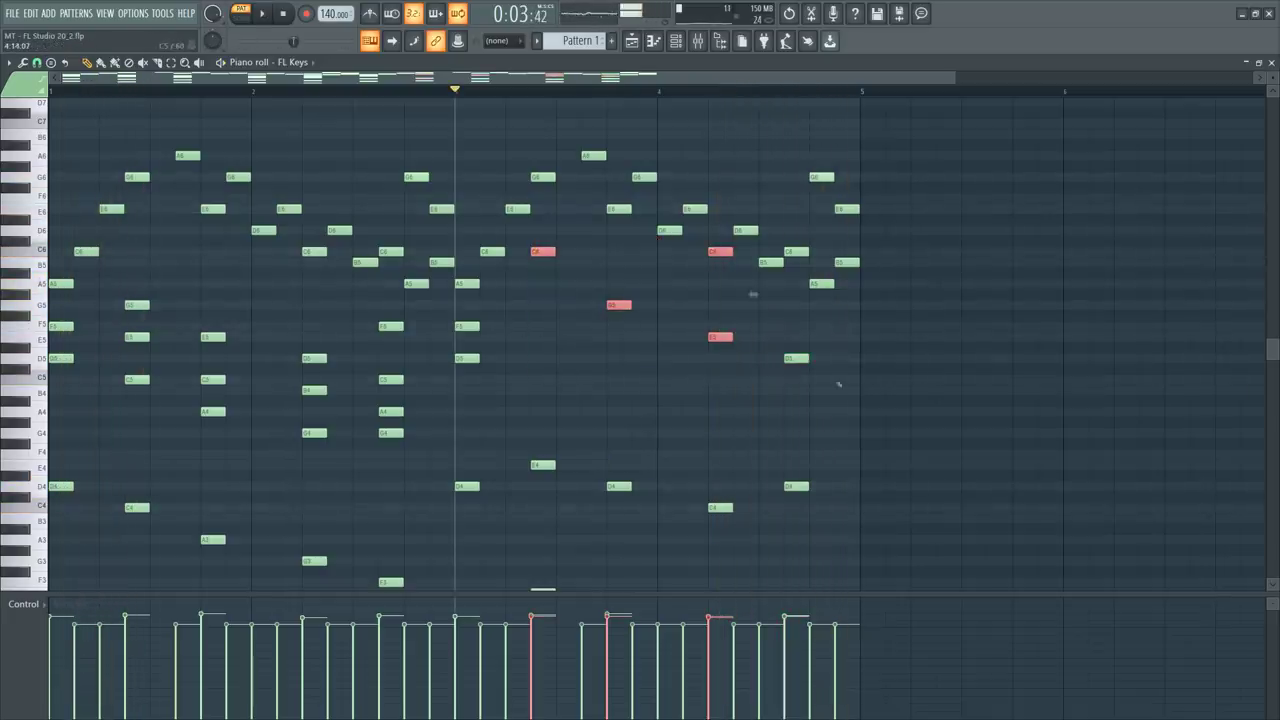
pyautogui.keyDown('ctrl'); pyautogui.moveTo(812, 376); pyautogui.dragTo(606, 290); pyautogui.keyUp('ctrl')
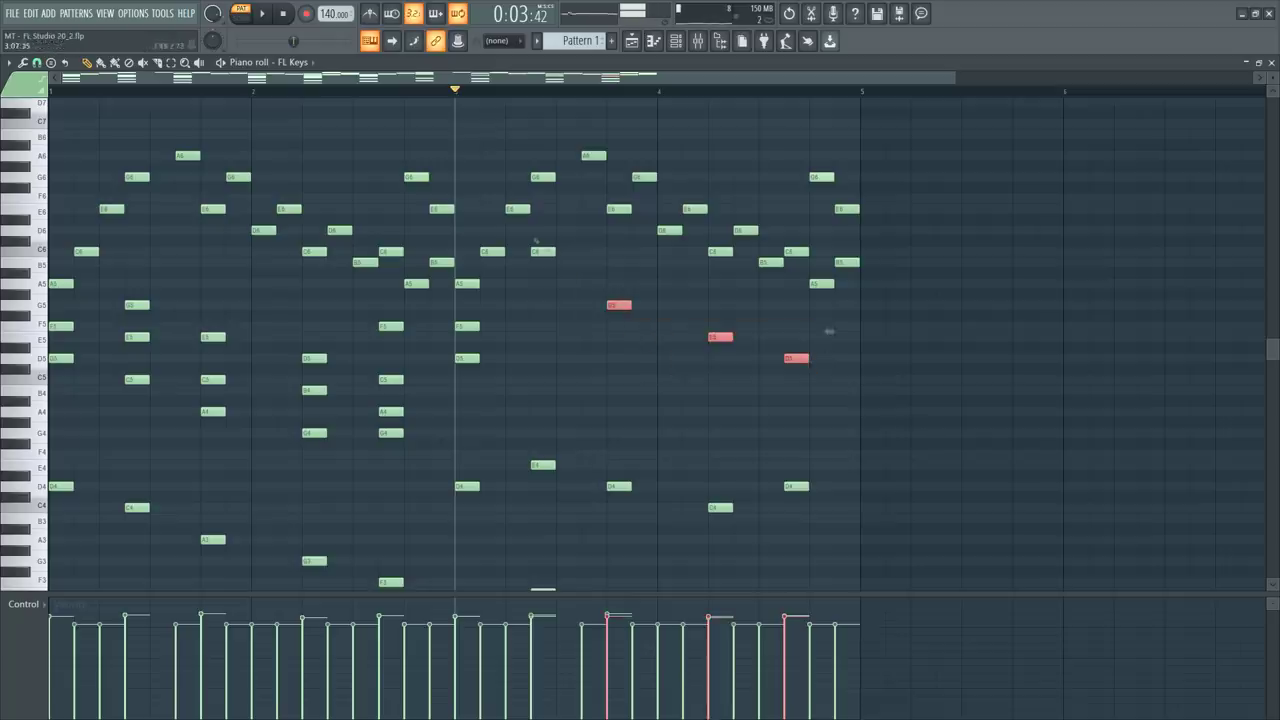
pyautogui.keyDown('ctrl'); pyautogui.keyDown('shift'); pyautogui.click(543, 251); pyautogui.keyUp('shift'); pyautogui.keyUp('ctrl')
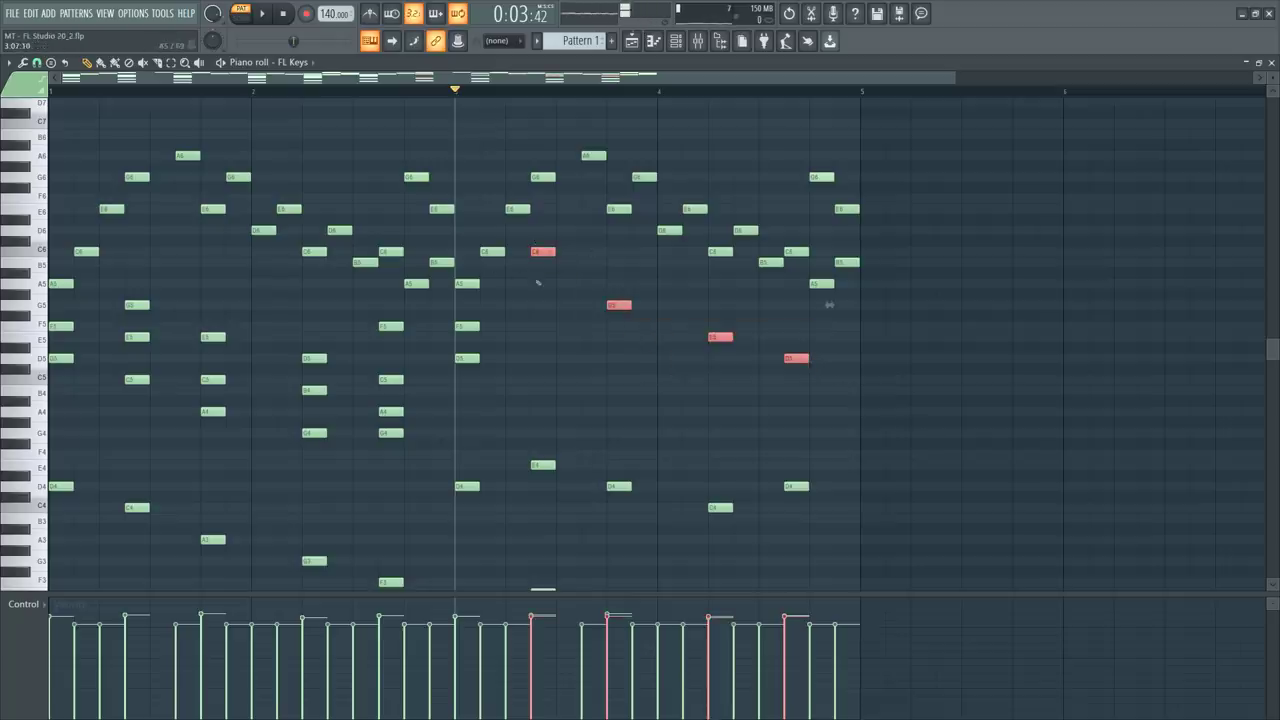
pyautogui.press('space')
# Fill out the bar 3 chords with A5 and F5 at step 7 and E5 and C5 at step 13.
pyautogui.click(537, 284)
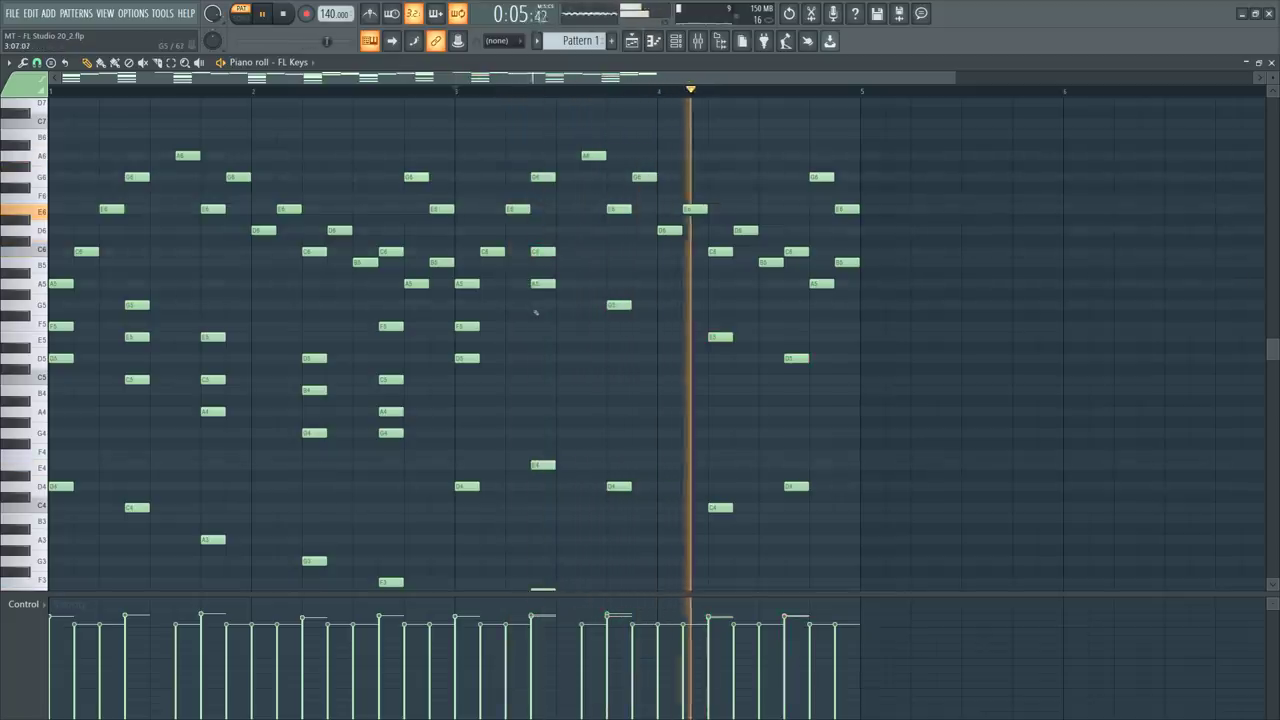
pyautogui.click(534, 326)
pyautogui.click(608, 337)
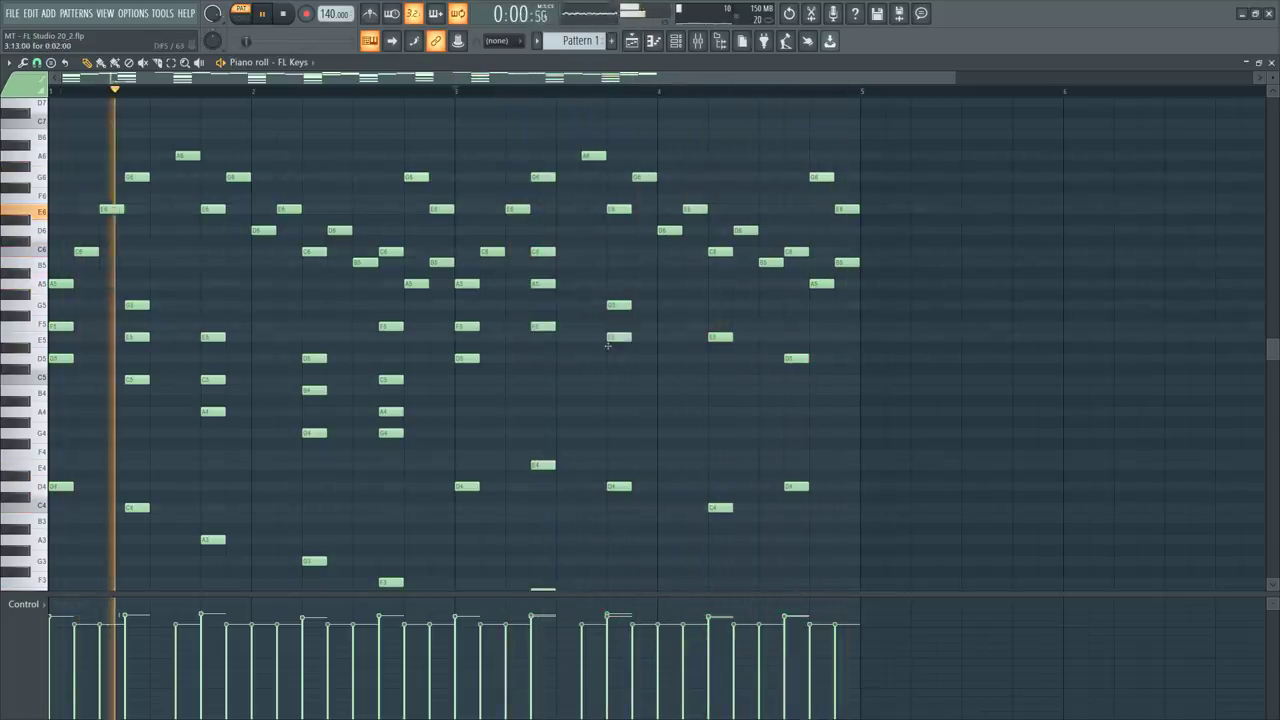
pyautogui.click(608, 379)
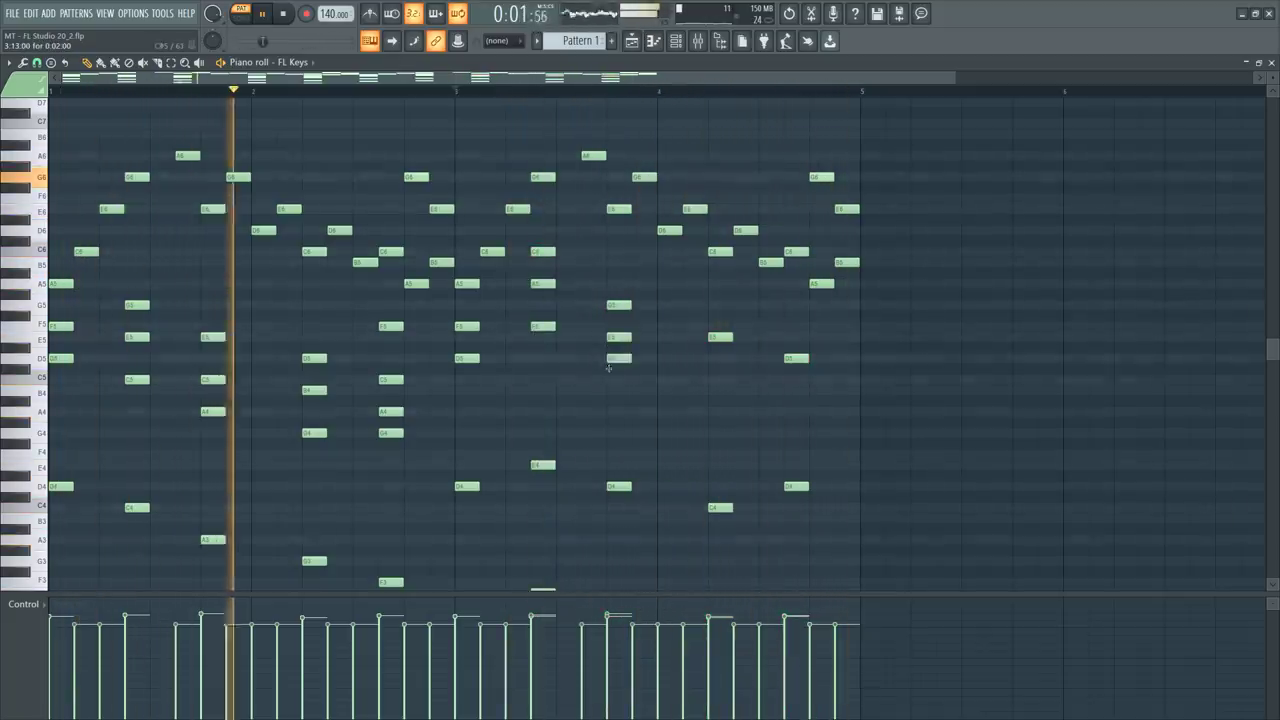
# Fill out the bar 4 chords with C5 and A4 at step 5 and B4 and G4 at step 11.
pyautogui.click(714, 379)
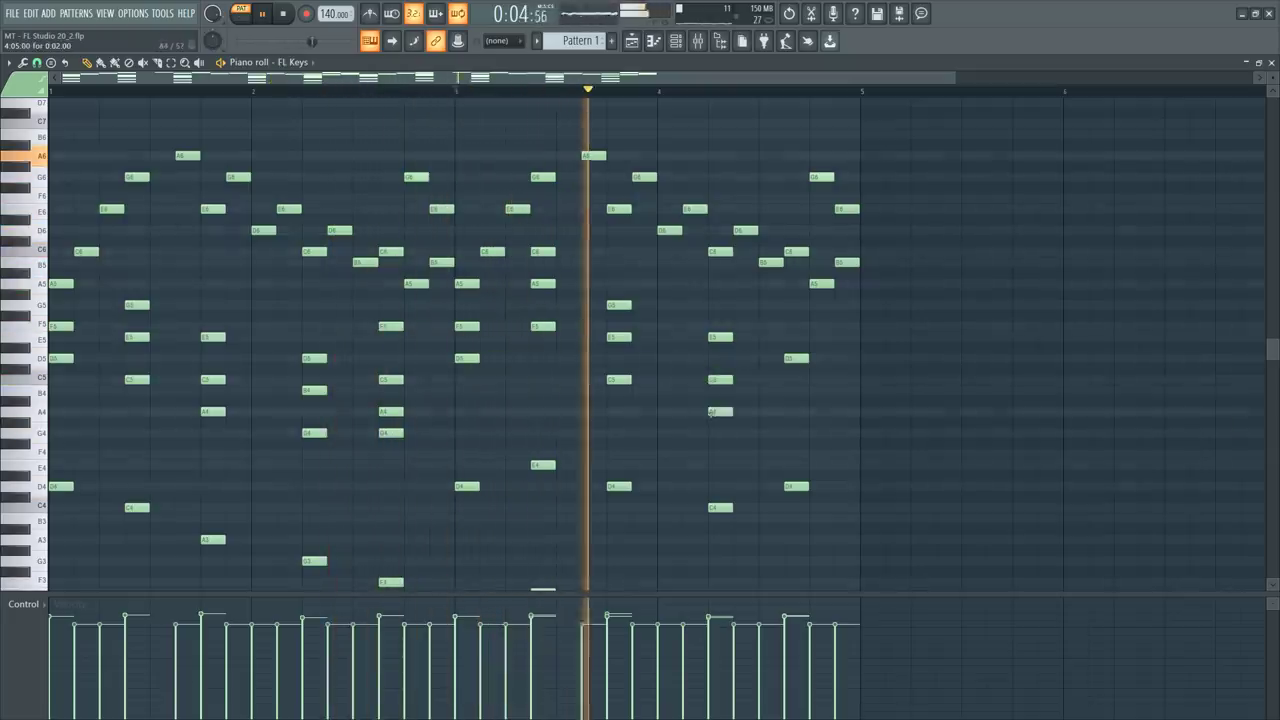
pyautogui.click(786, 389)
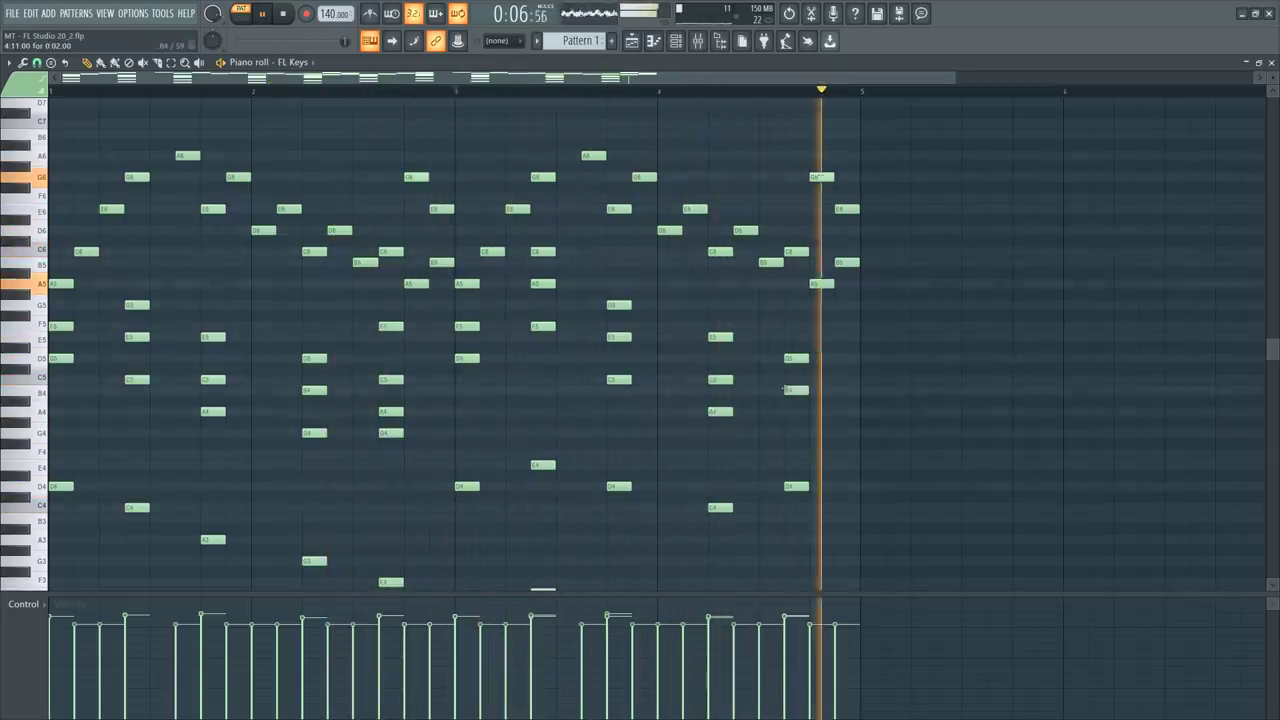
pyautogui.click(787, 432)
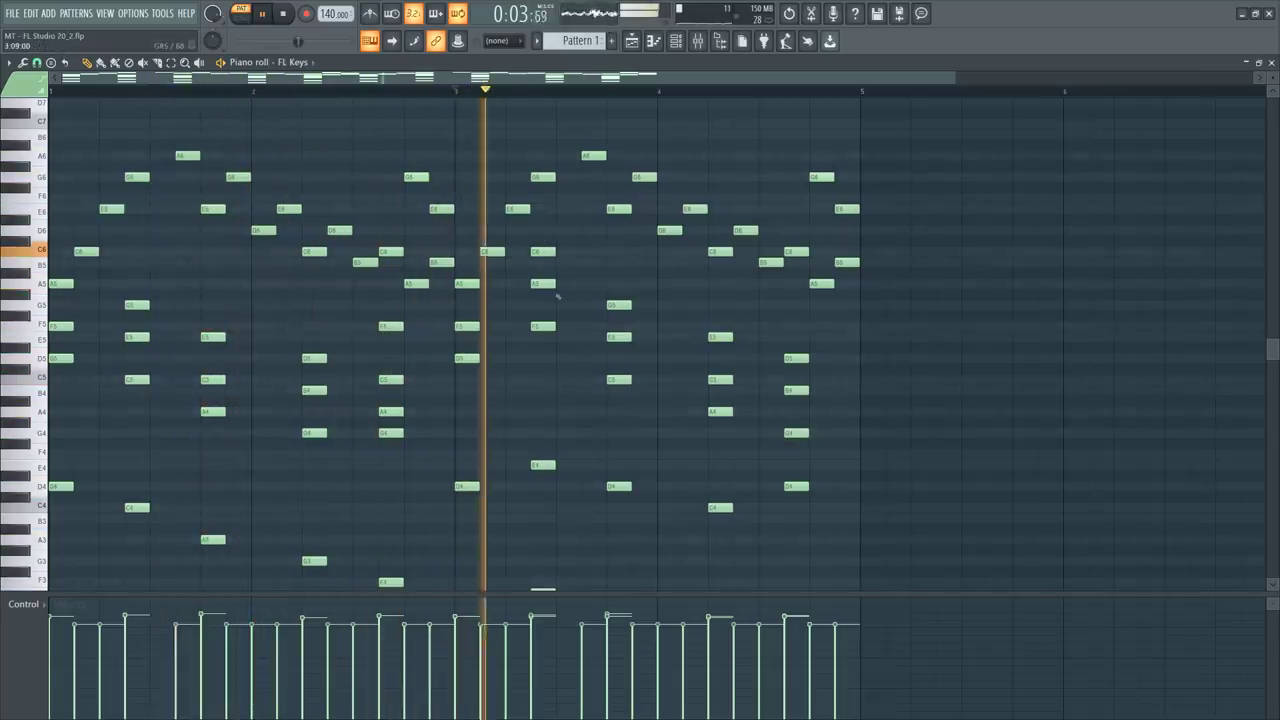
# Lower the F5 chord note at step 7 of bar 3 to E5, and play from bar 3.
pyautogui.press('space')
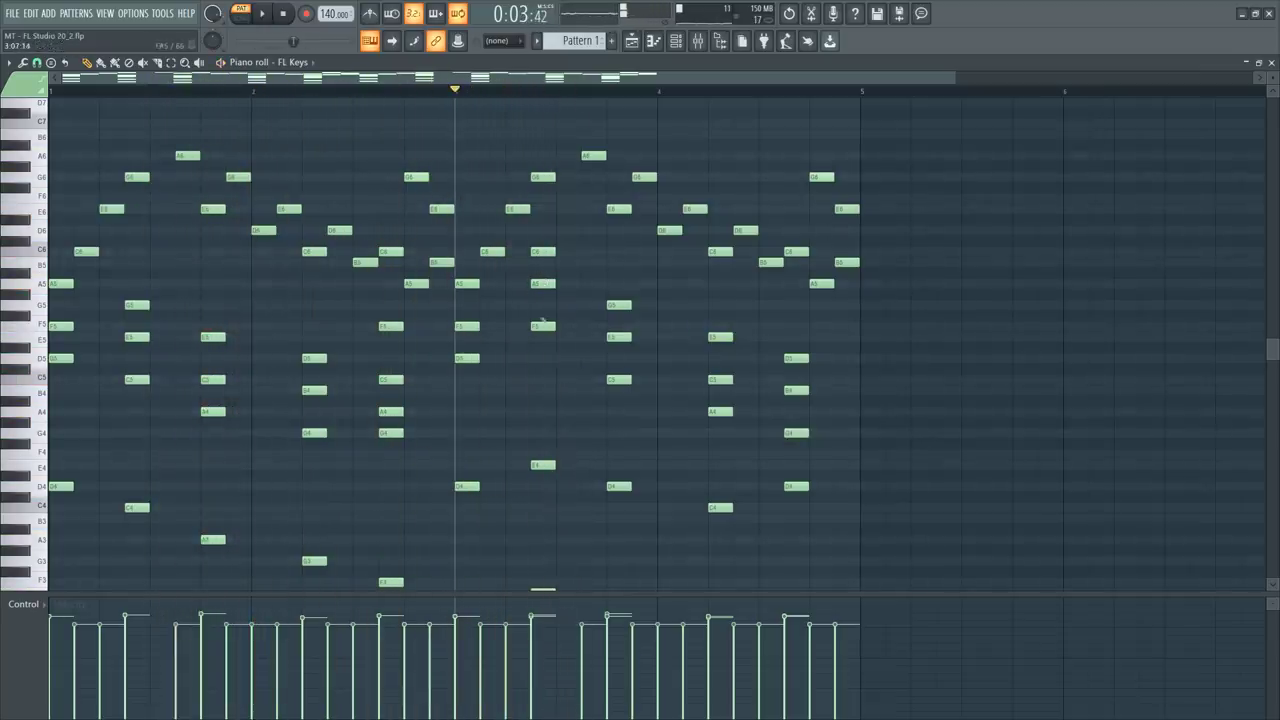
pyautogui.moveTo(541, 325); pyautogui.dragTo(542, 336)
pyautogui.press('space')
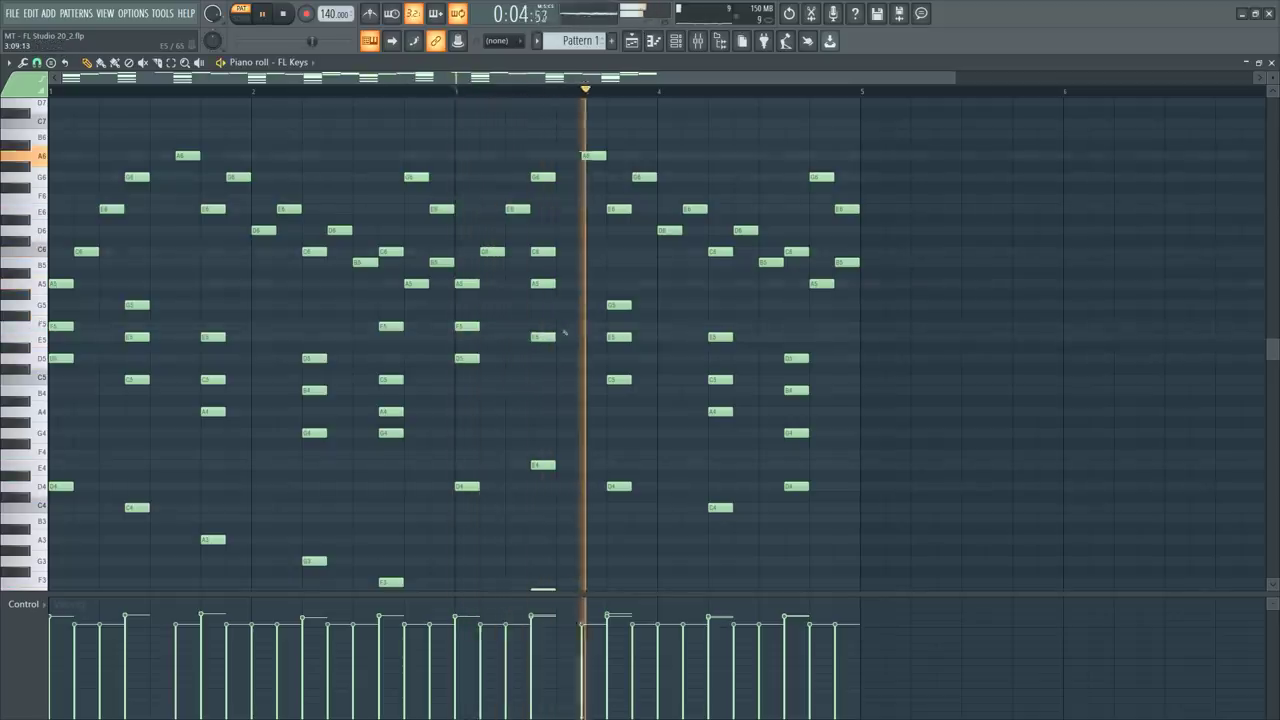
pyautogui.press('space')
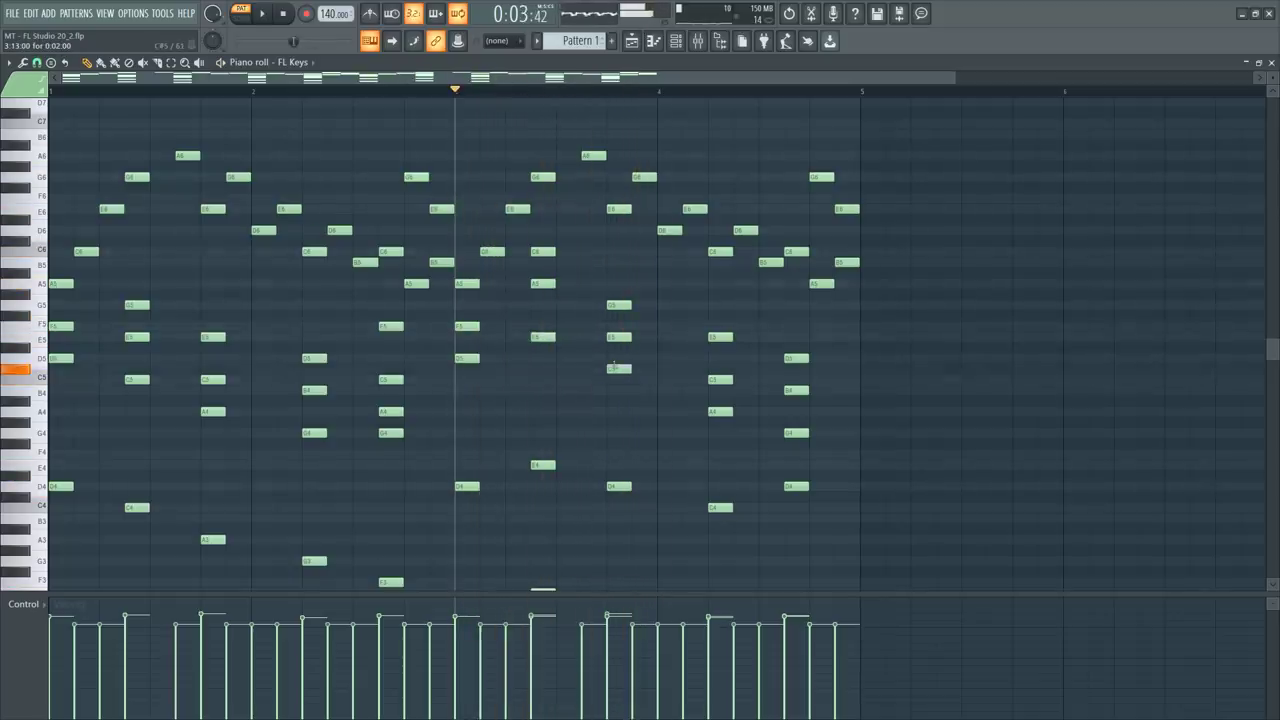
# Lower the C#5 chord note at step 13 of bar 3 to C5, and play from bar 3.
pyautogui.press('space')
pyautogui.moveTo(619, 390)
pyautogui.mouseDown()
pyautogui.moveTo(619, 411)
pyautogui.moveTo(617, 400)
pyautogui.mouseUp()
pyautogui.press('space')
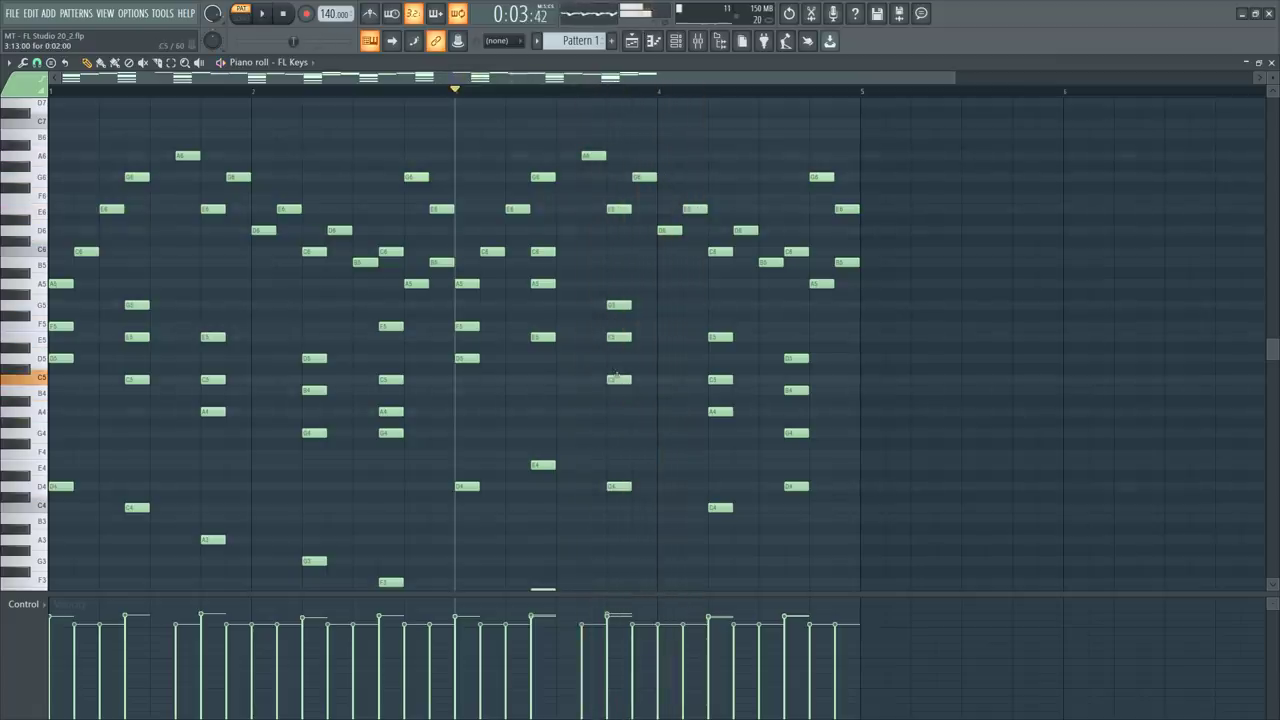
pyautogui.press('space')
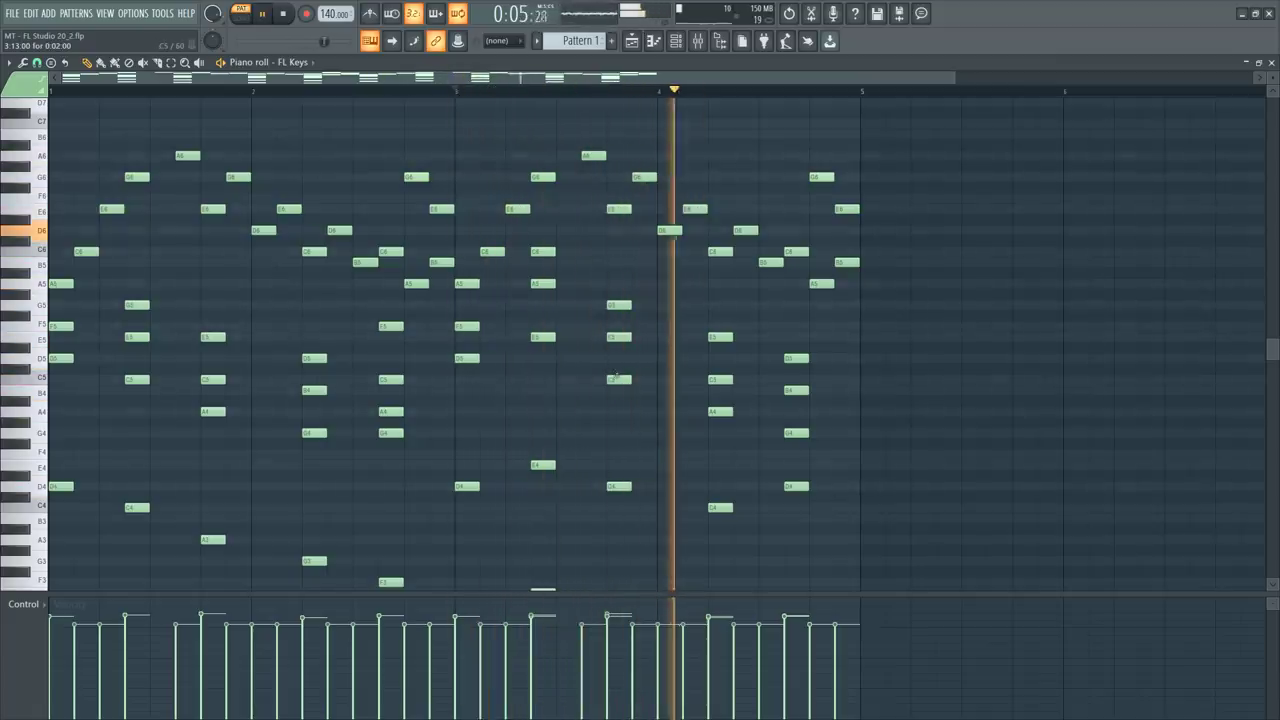
pyautogui.press('space')
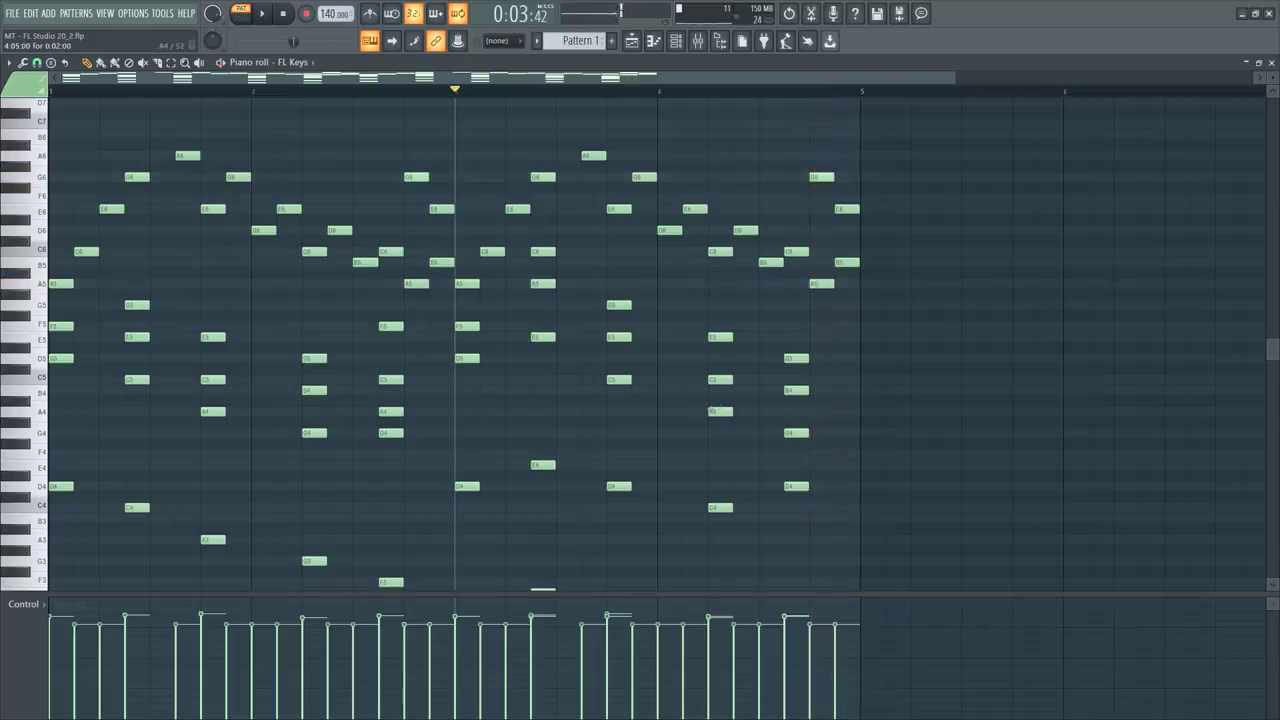
# Delete the C5 chord note at step 13 of bar 3, and play from bar 3.
pyautogui.moveTo(834, 444); pyautogui.dragTo(706, 355)
pyautogui.press('space')
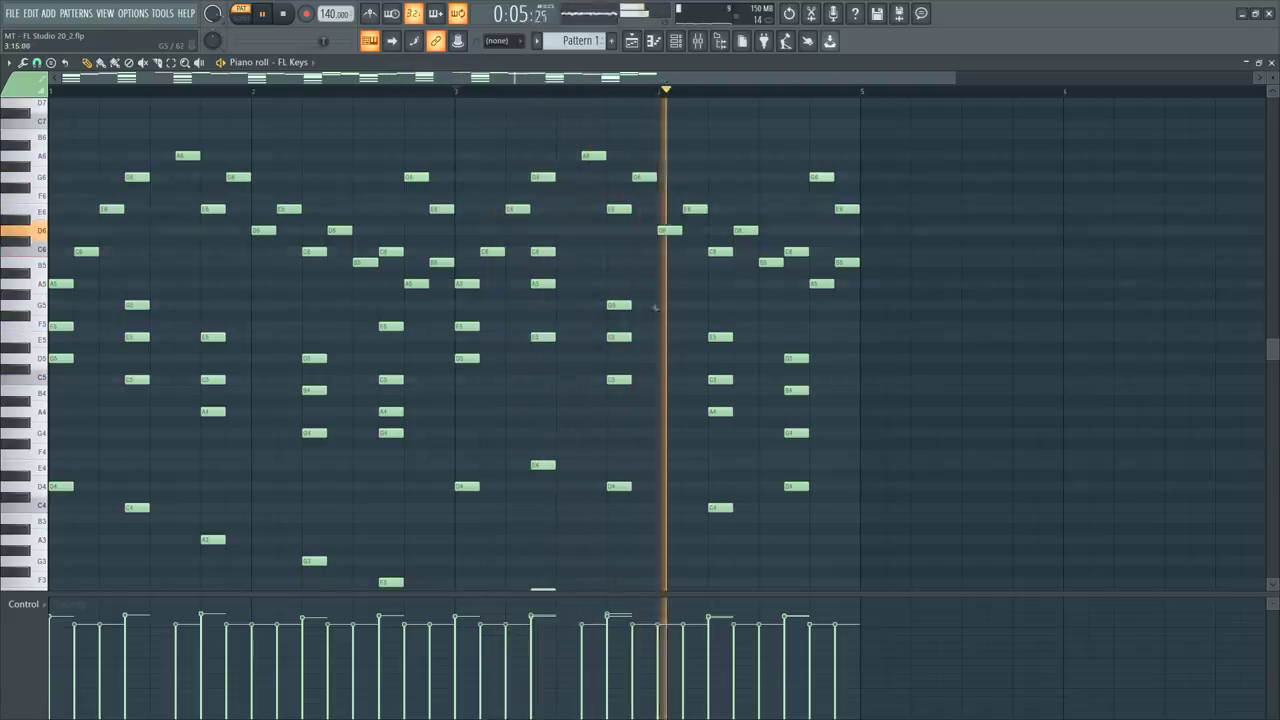
pyautogui.press('space')
pyautogui.rightClick(612, 379)
pyautogui.press('space')
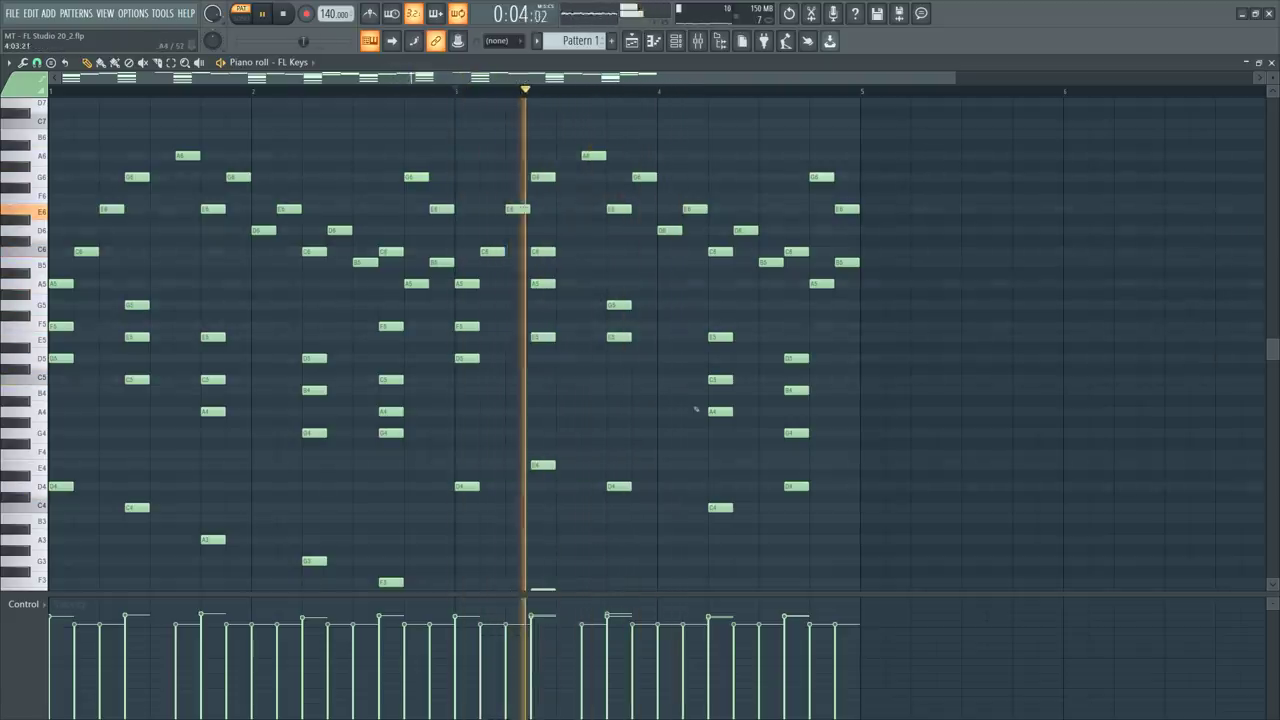
pyautogui.press('space')
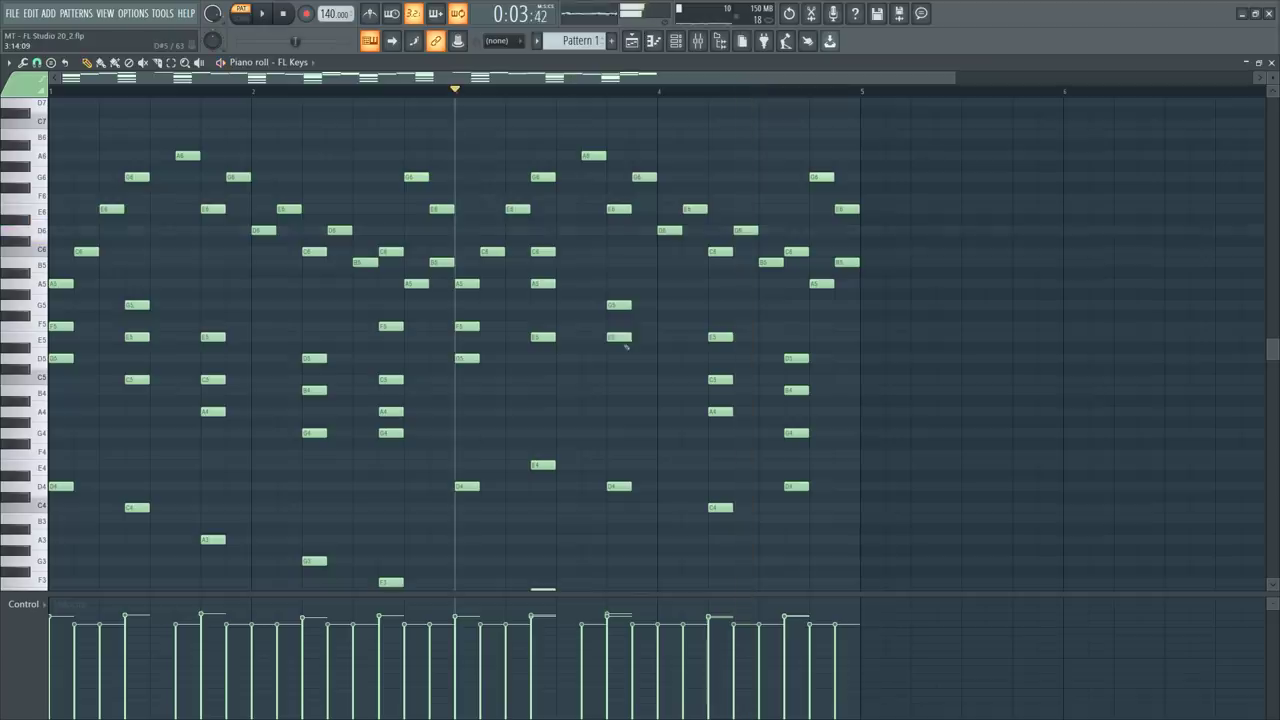
# Delete E5 at step 13 of bar 3, C5 and A4 at step 5 of bar 4, and B4 and G4 at step 11.
pyautogui.press('space')
pyautogui.rightClick(727, 411)
pyautogui.rightClick(722, 379)
pyautogui.rightClick(796, 433)
pyautogui.rightClick(798, 390)
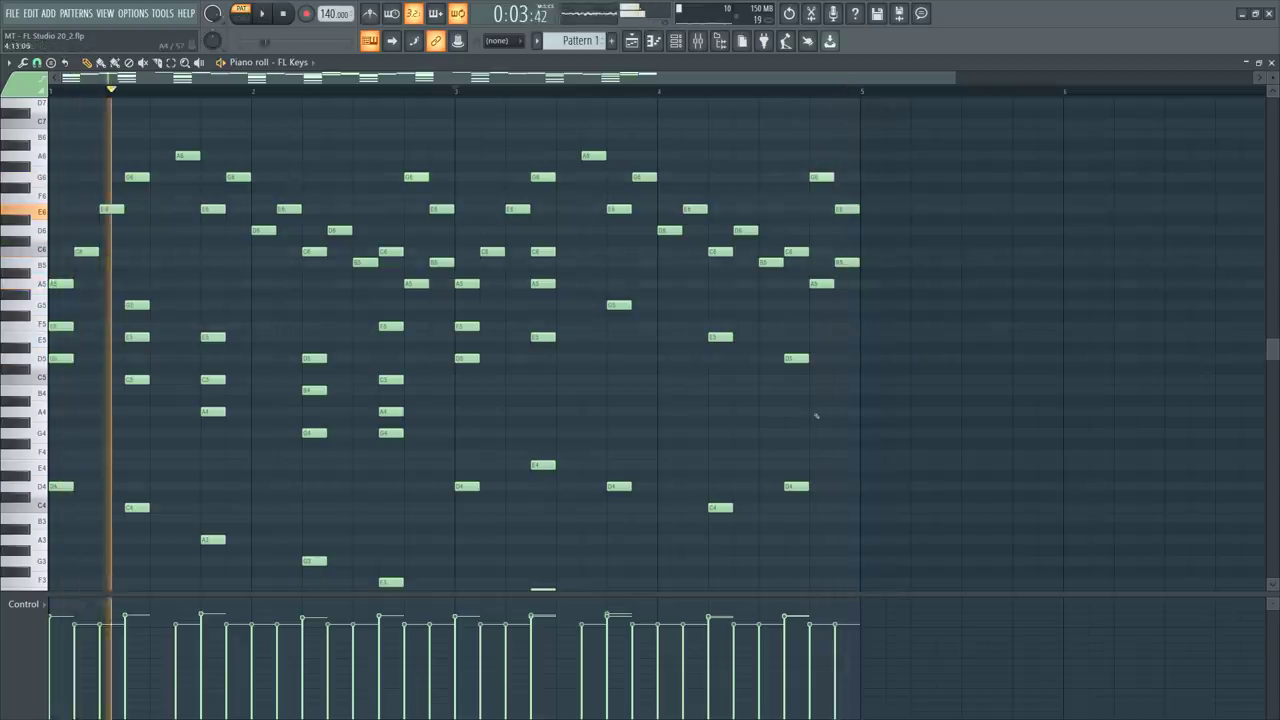
pyautogui.press('space')
# Close the piano roll and place two Pattern 1 clips back to back on playlist Track 1, starting at bars 1 and 5.
pyautogui.click(1271, 62)
pyautogui.press('F5')
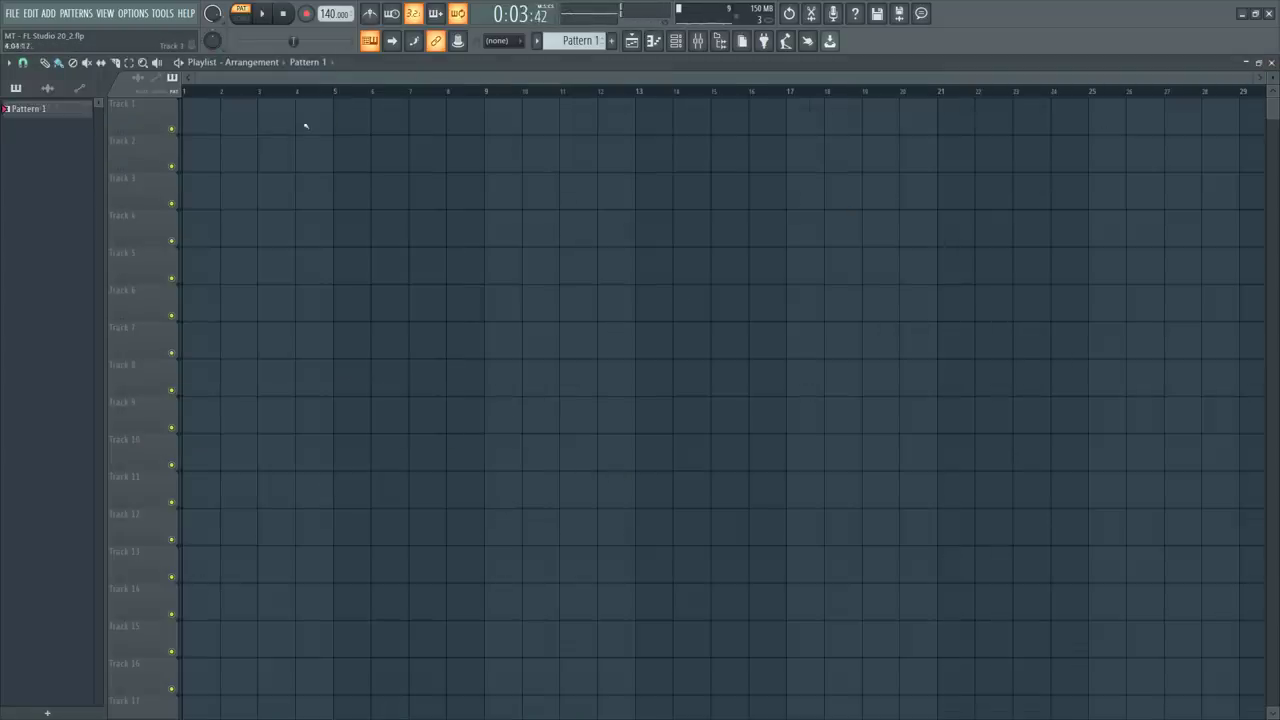
pyautogui.click(195, 115)
pyautogui.click(350, 117)
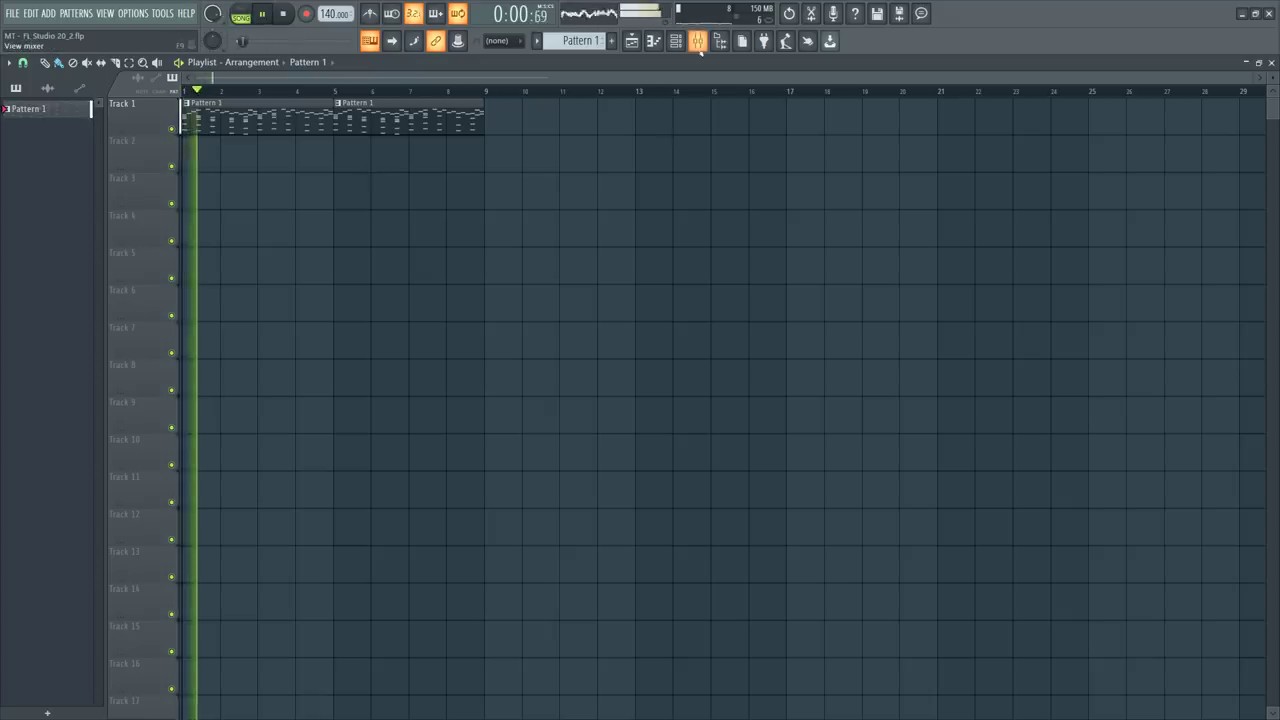
# Add Fruity Parametric EQ 2 to slot 1 of mixer Insert 1, with band 1 as a high pass at about 97 Hz.
pyautogui.click(697, 40)
pyautogui.click(981, 191)
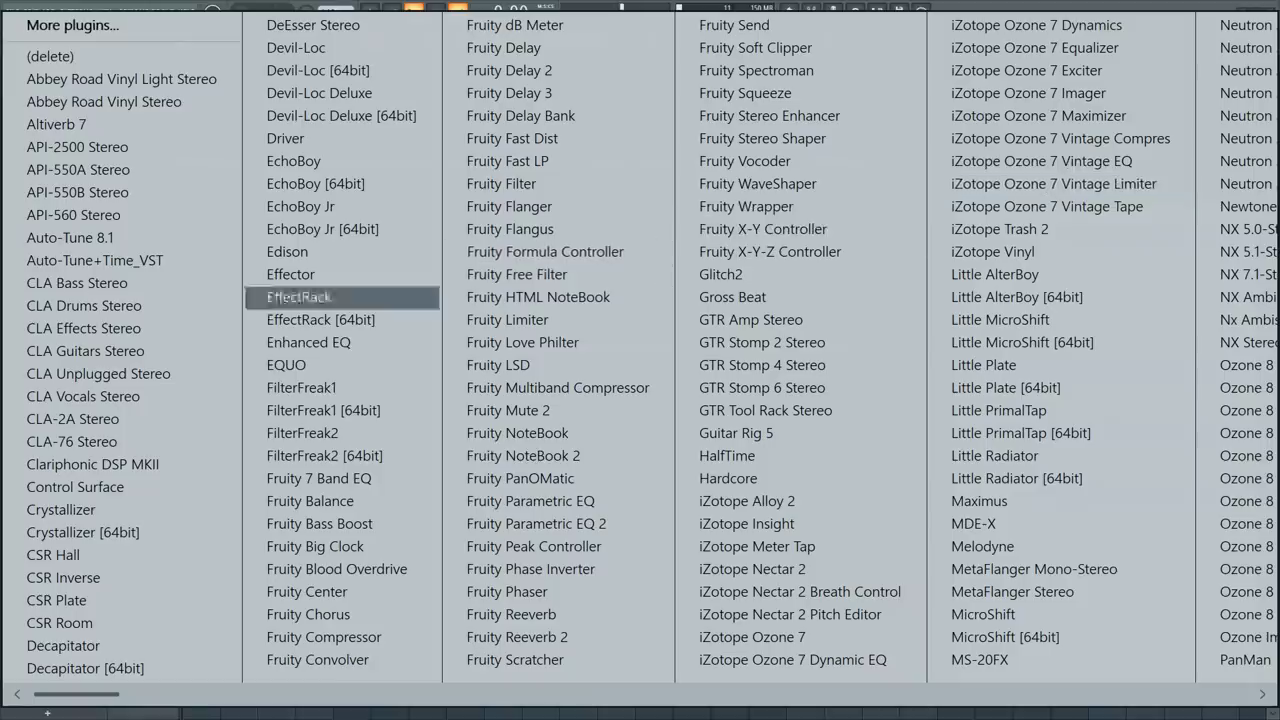
pyautogui.click(560, 502)
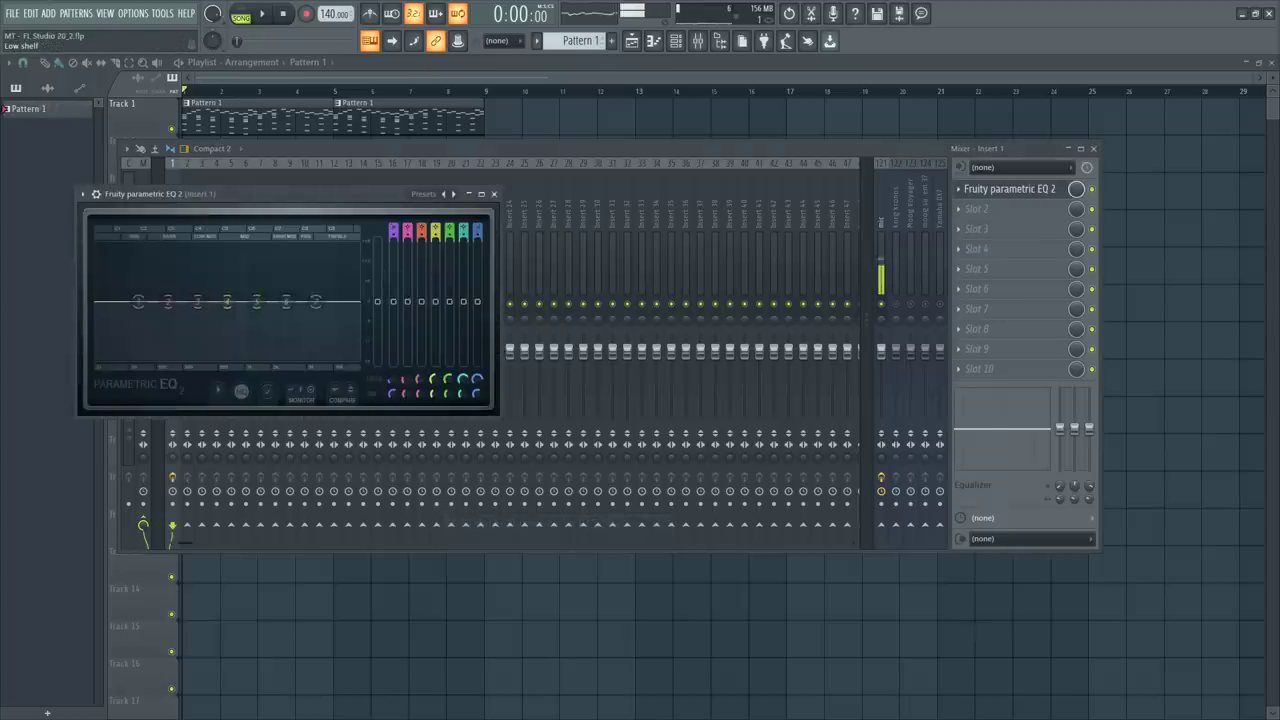
pyautogui.press('space')
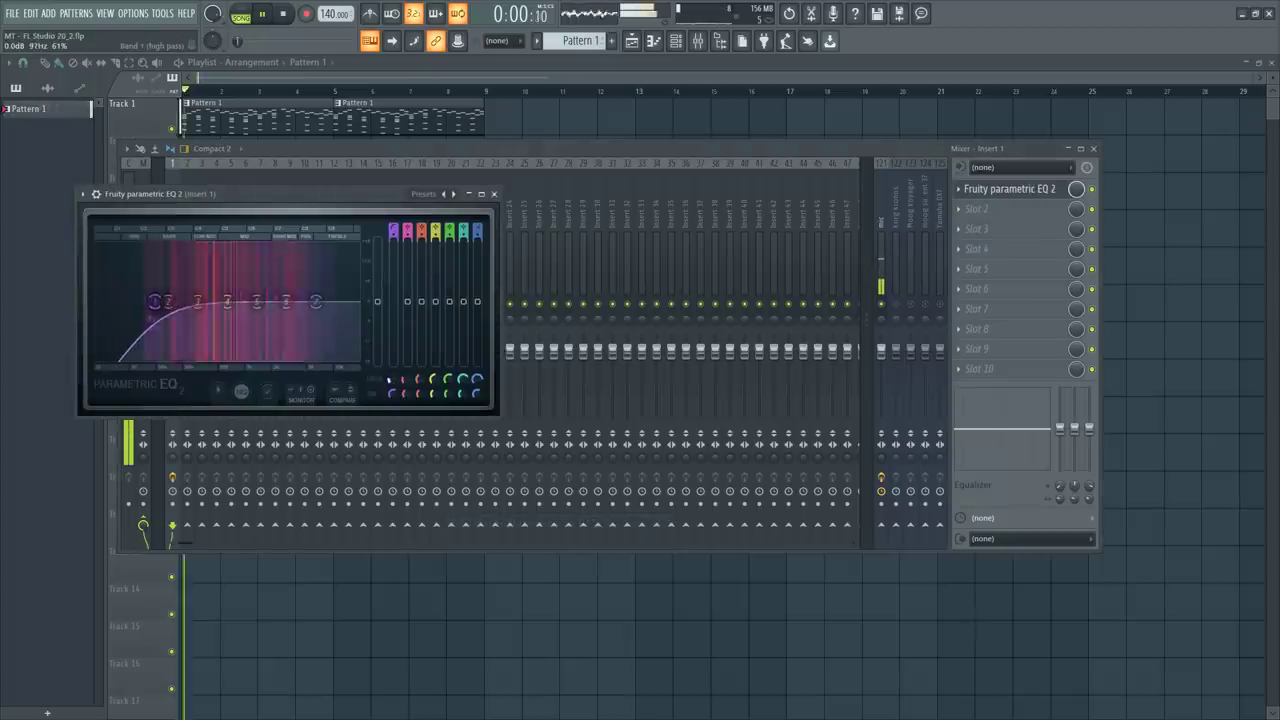
# Add Fruity Reeverb 2 to slot 2 of Insert 1, lower its wet level slightly, and close the effect.
pyautogui.click(975, 208)
pyautogui.click(568, 637)
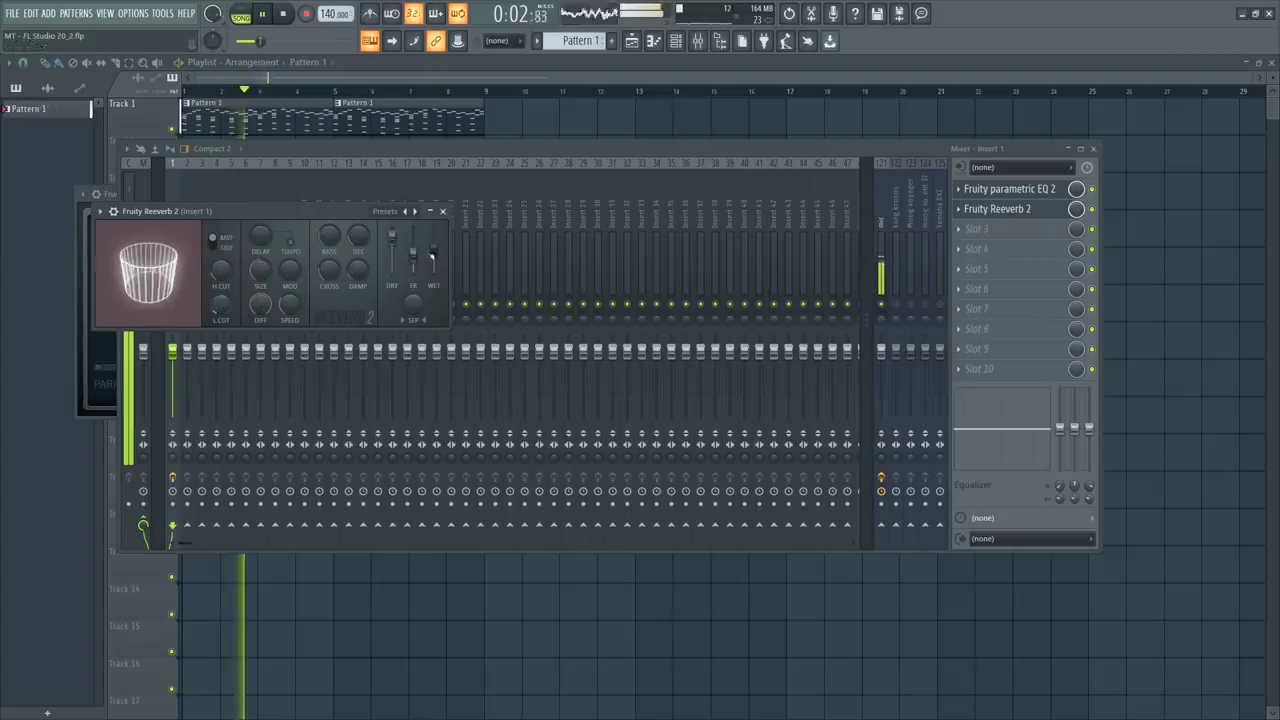
pyautogui.moveTo(434, 256); pyautogui.dragTo(434, 260)
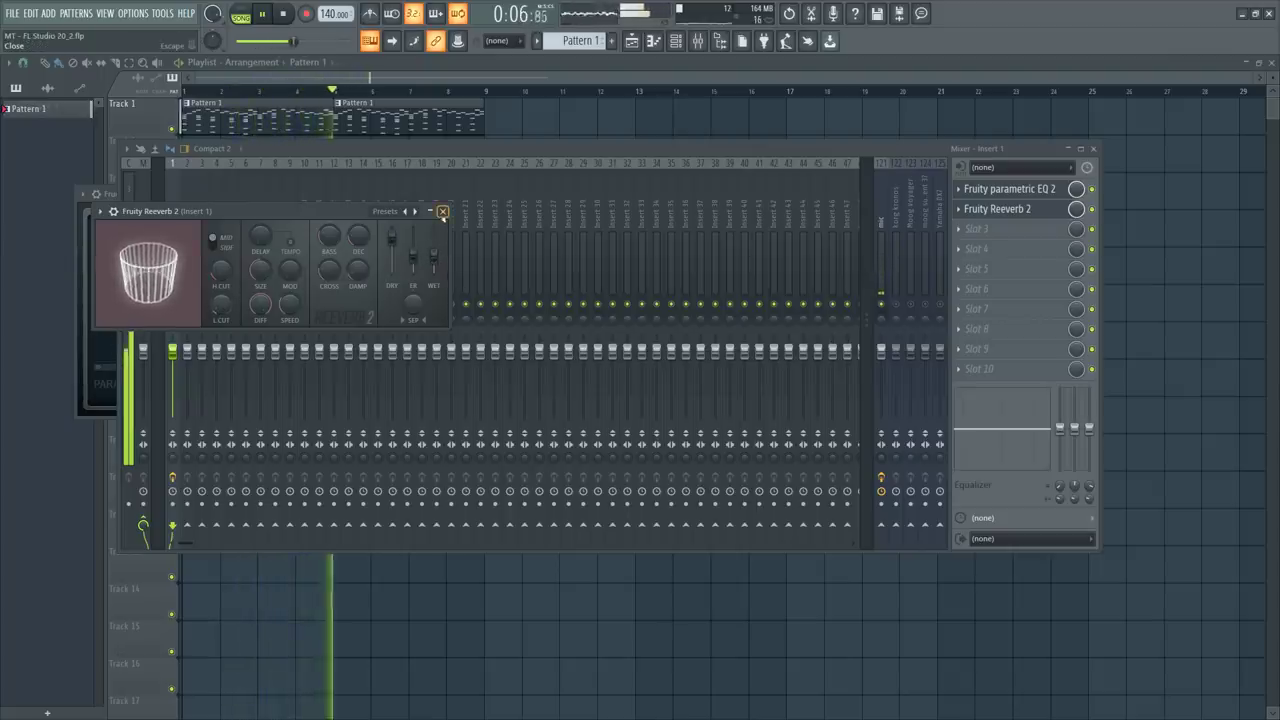
pyautogui.click(443, 211)
pyautogui.rightClick(543, 129)
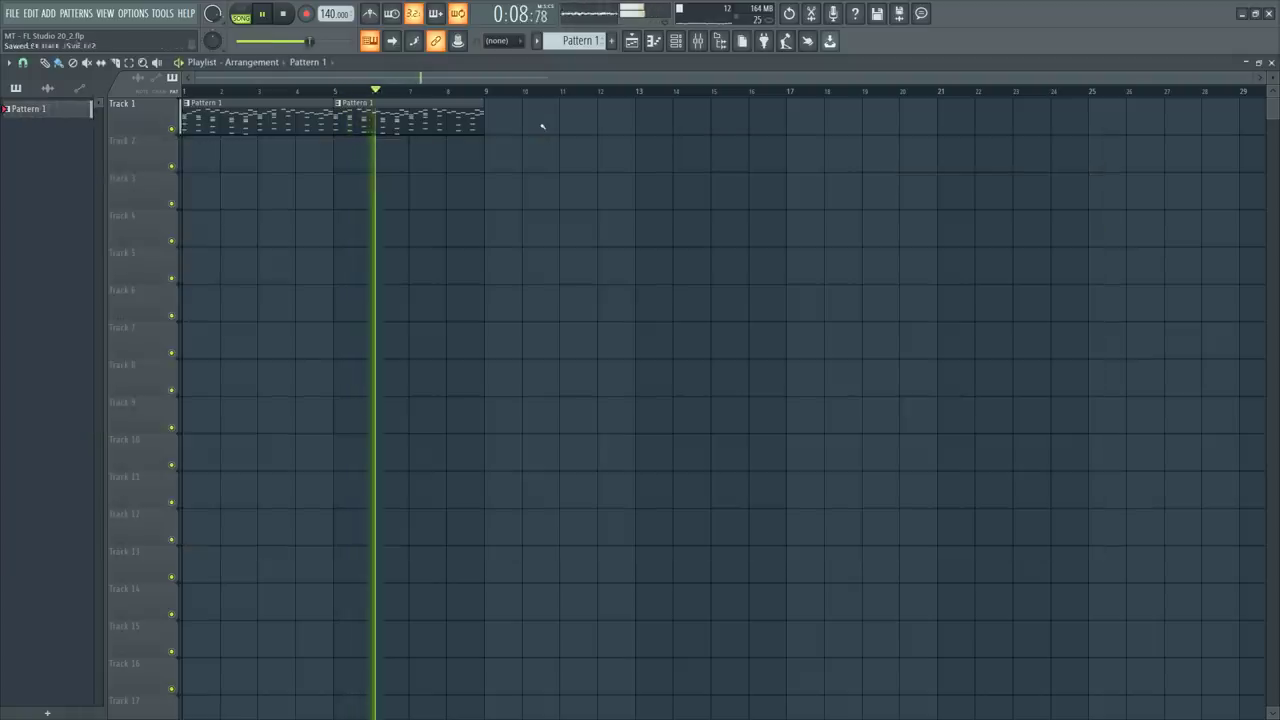
# Show the channel rack and add Gross Beat to slot 3 of mixer Insert 1.
pyautogui.press('F6')
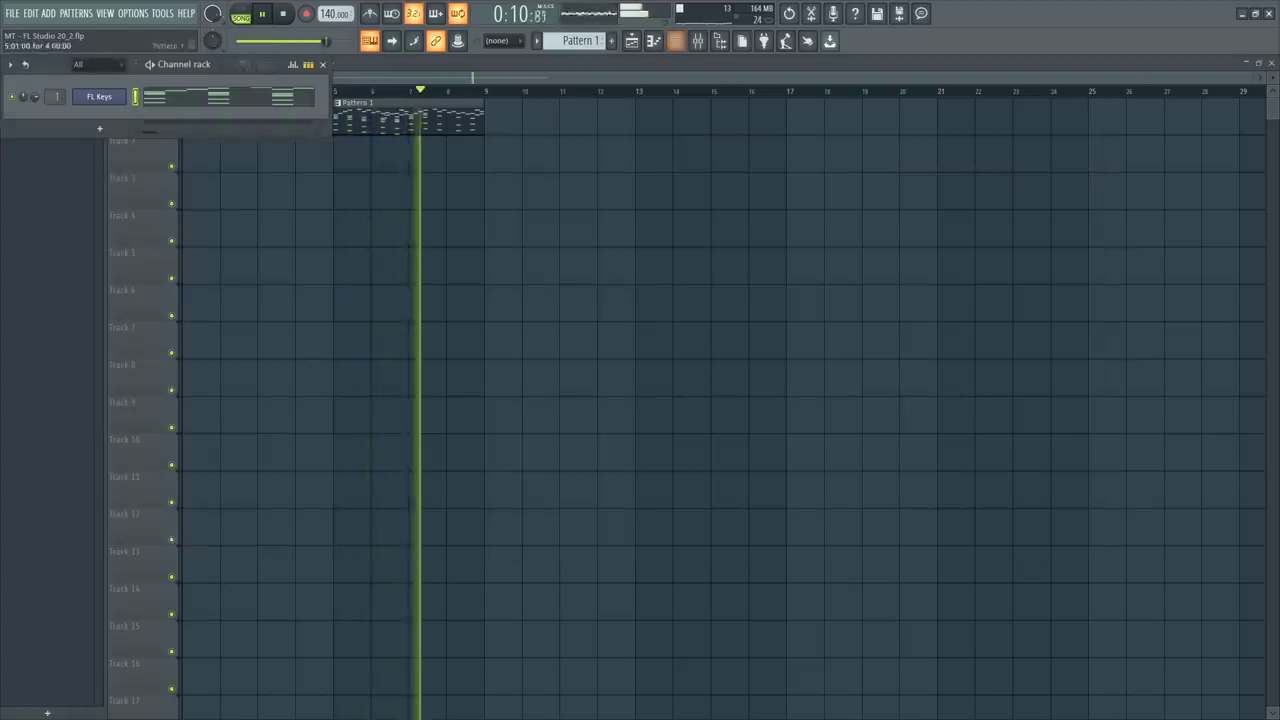
pyautogui.press('space')
pyautogui.press('F9')
pyautogui.click(1005, 226)
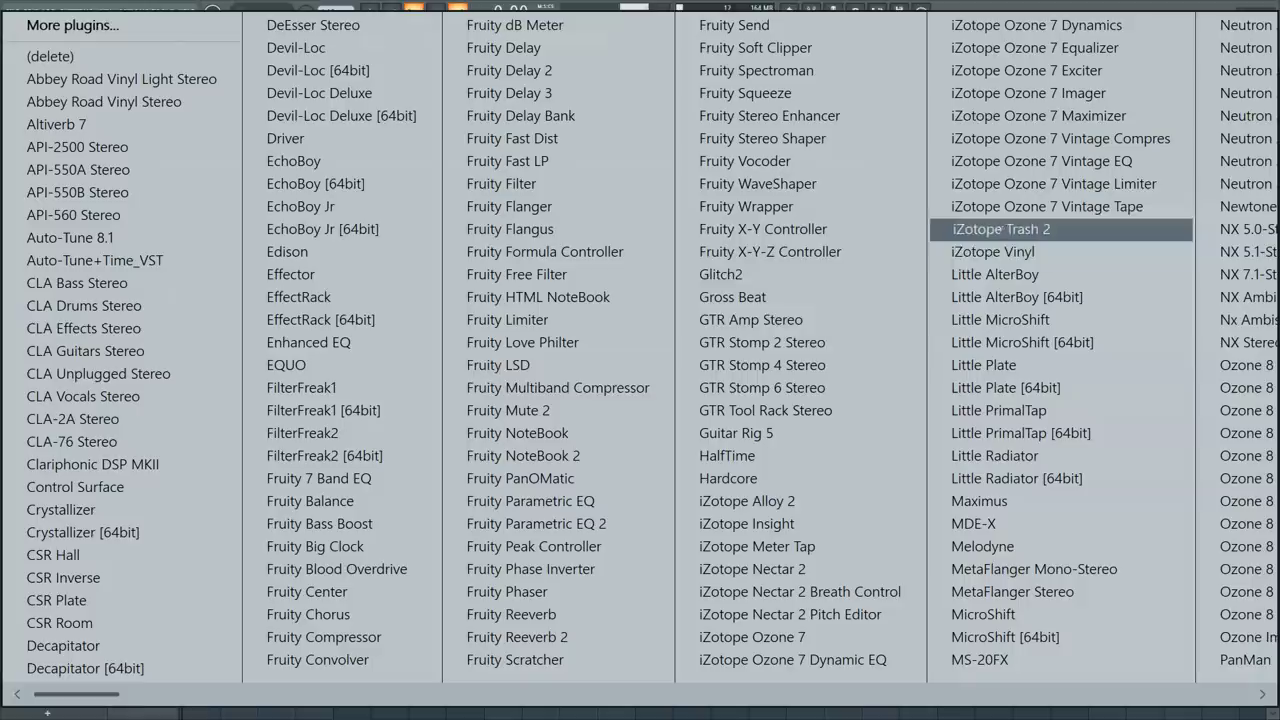
pyautogui.click(735, 299)
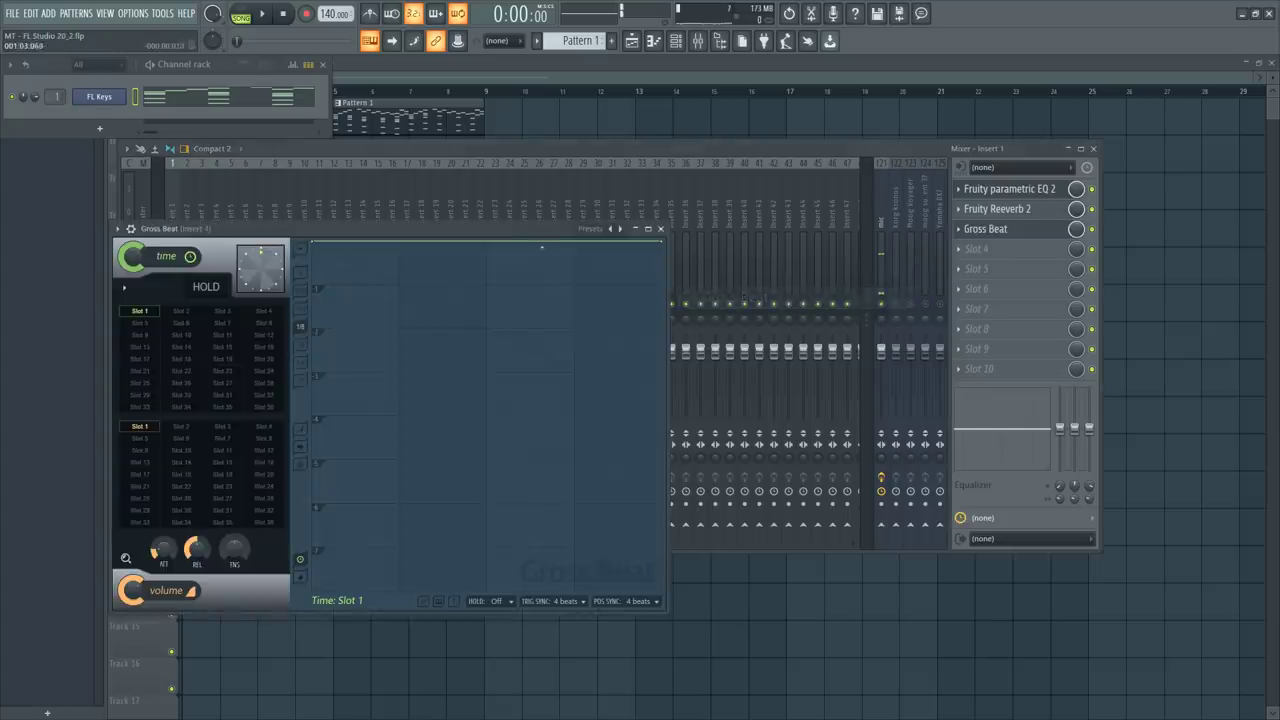
# Load Gross Beat's Momentary preset and use its 1/2 Speed time effect at 100% time mix while the song plays.
pyautogui.click(602, 230)
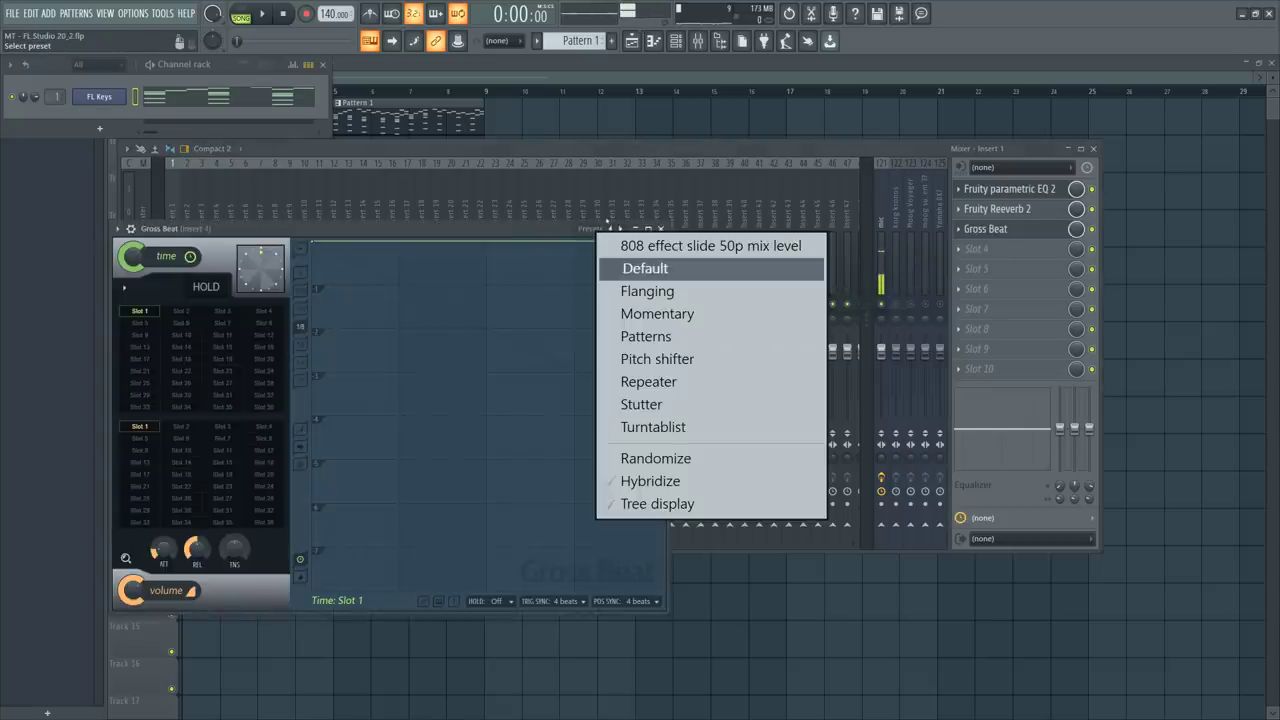
pyautogui.click(680, 316)
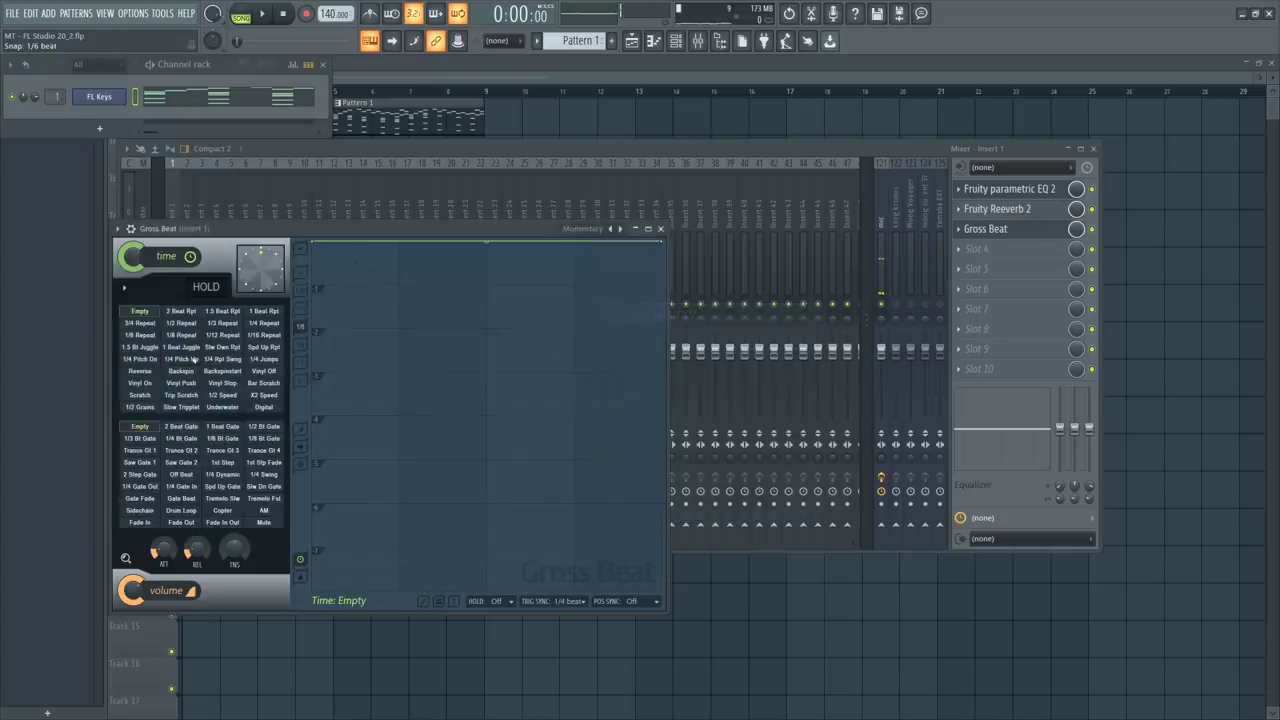
pyautogui.click(220, 396)
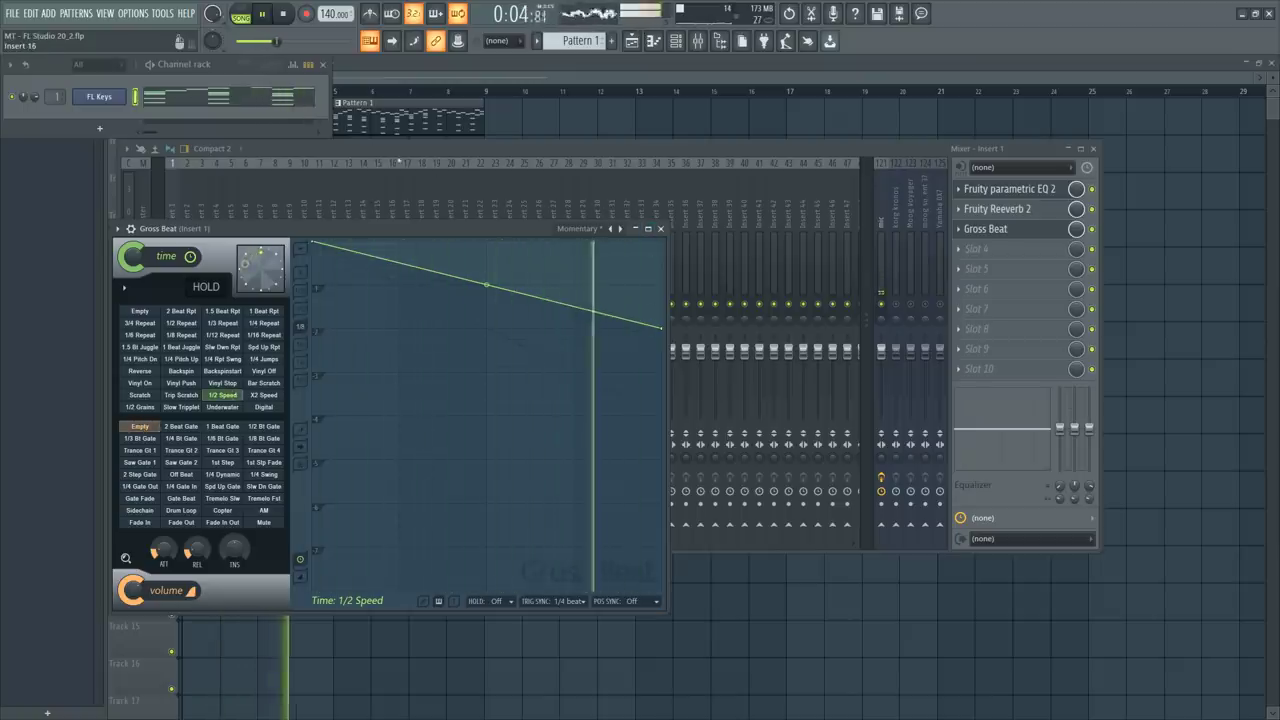
pyautogui.press('space')
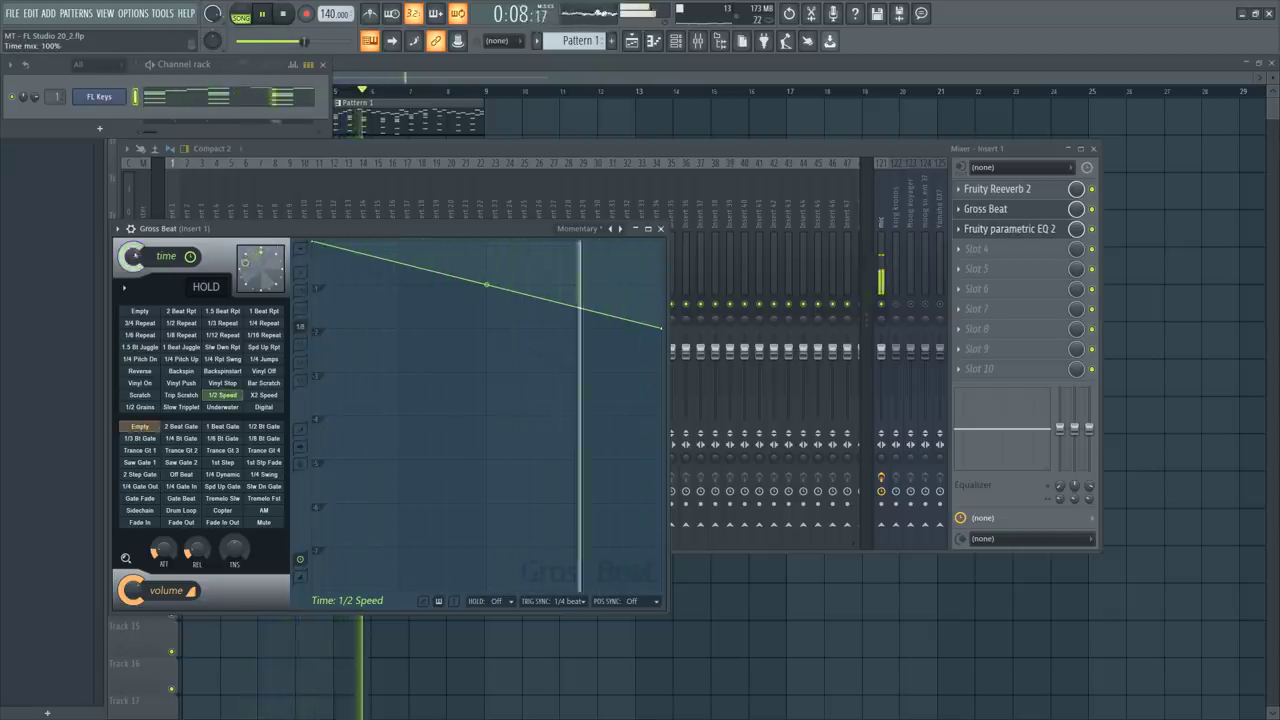
pyautogui.moveTo(133, 256)
pyautogui.mouseDown()
pyautogui.moveTo(133, 275)
pyautogui.moveTo(133, 240)
pyautogui.mouseUp()
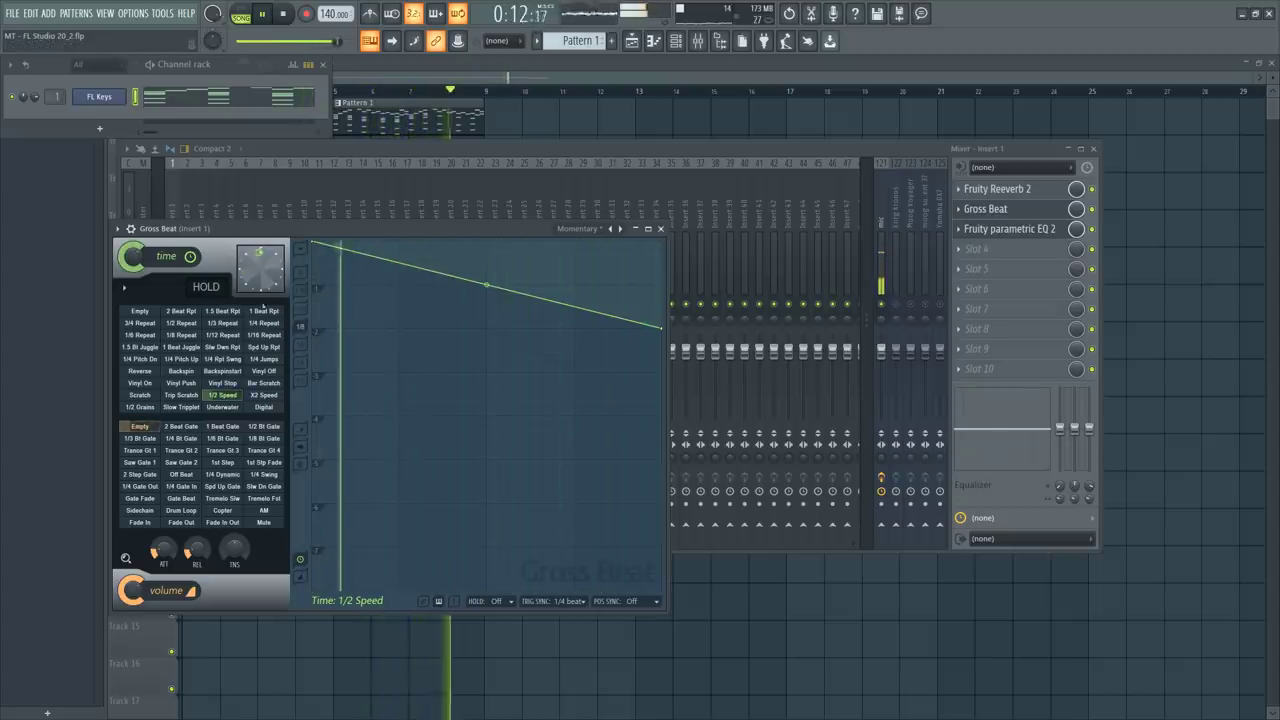
pyautogui.click(660, 229)
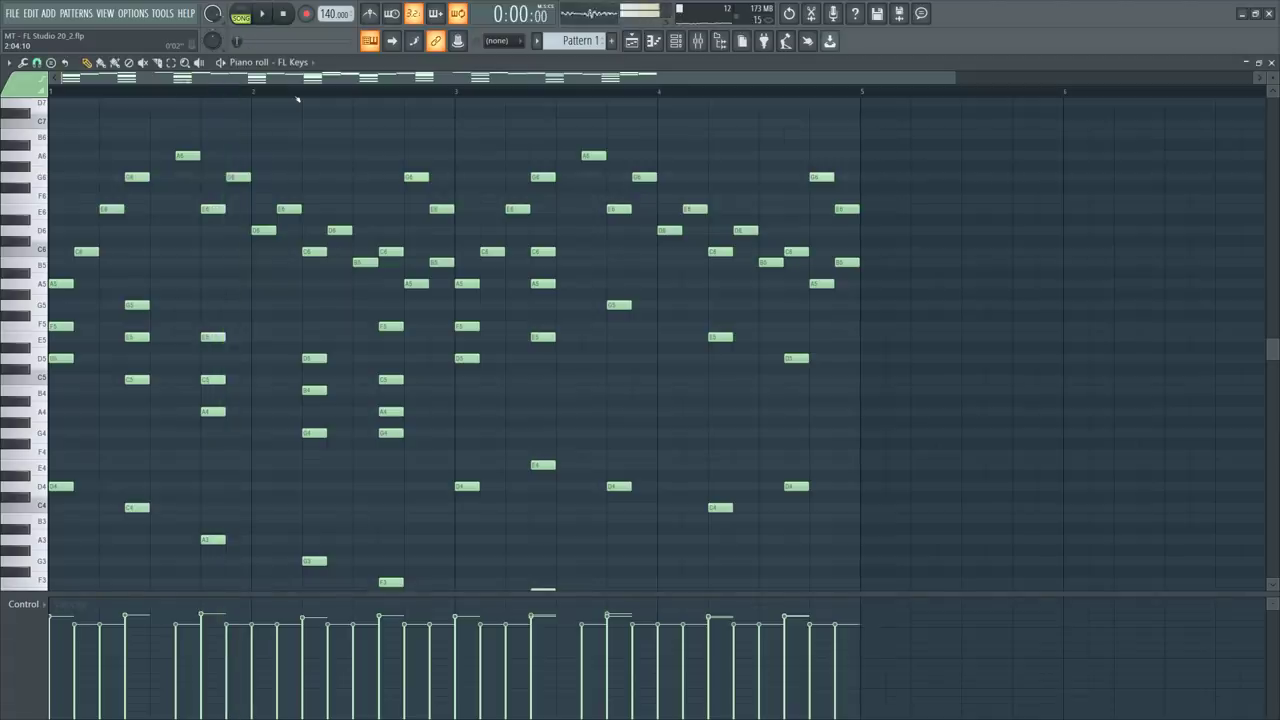
# Transpose all notes of the pattern up one octave, and play it with the mixer open.
pyautogui.hotkey('ctrl', 'Up')
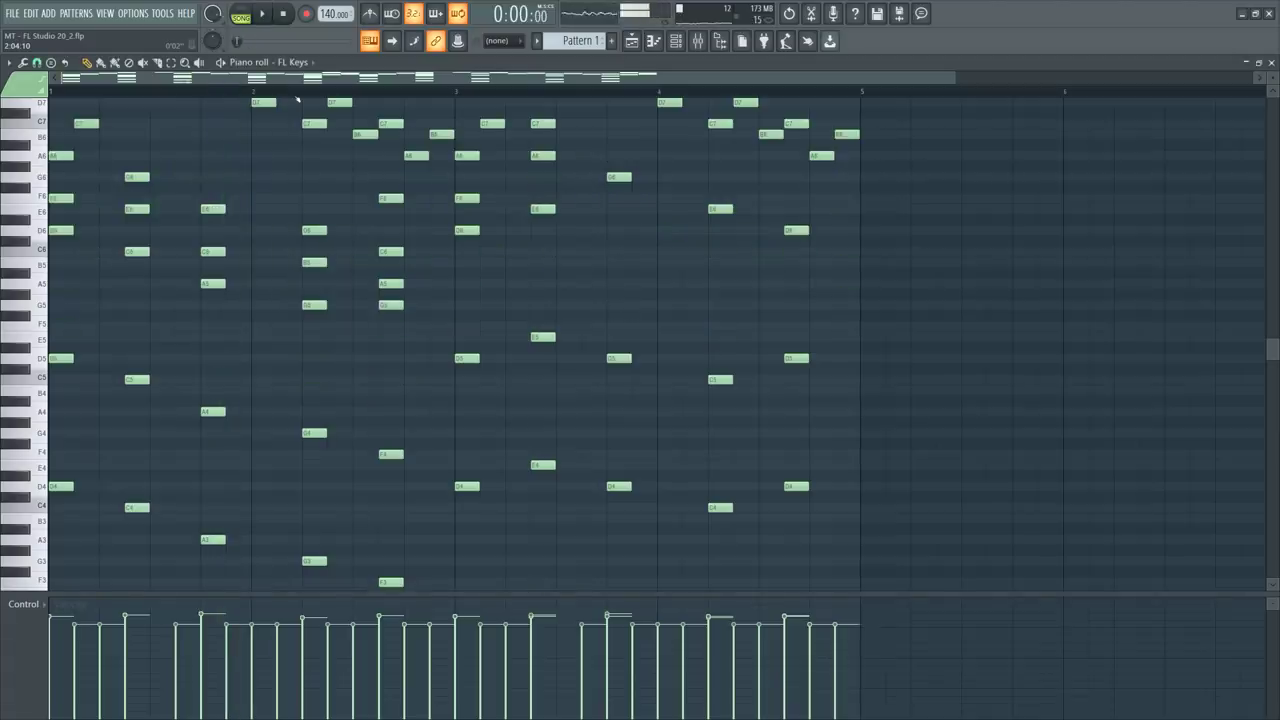
pyautogui.press('space')
pyautogui.click(700, 45)
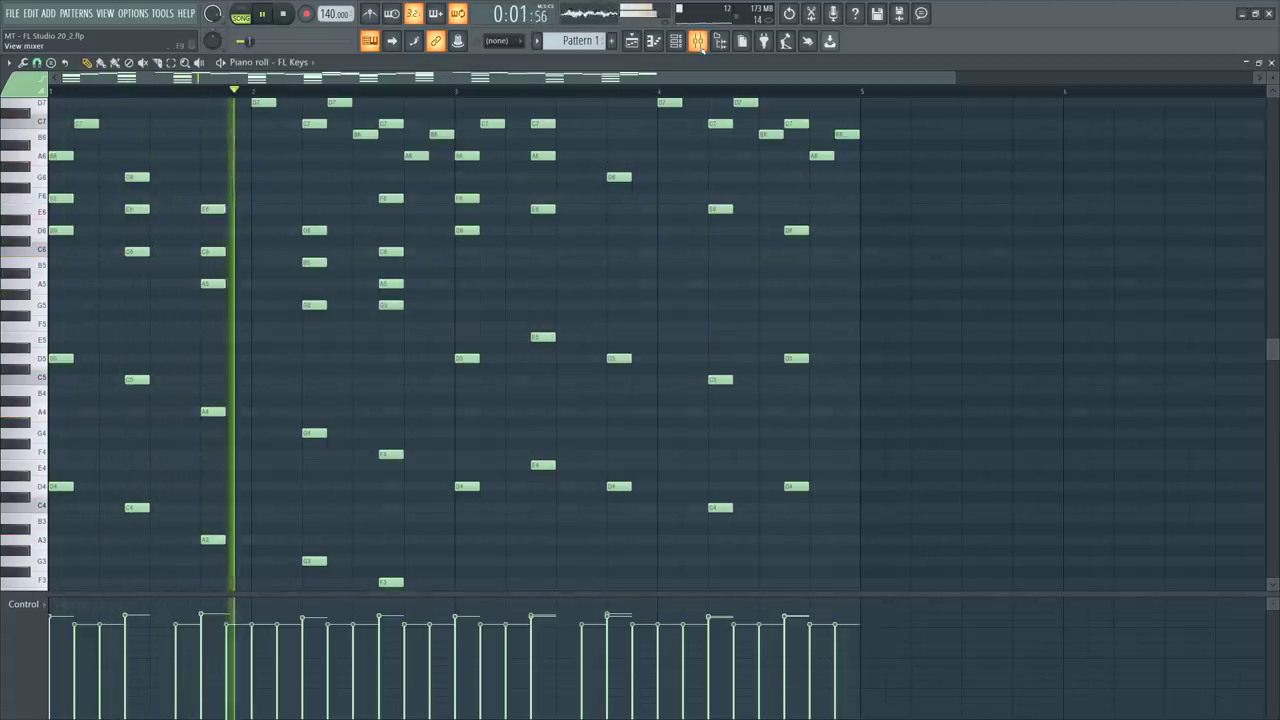
pyautogui.click(699, 42)
pyautogui.press('space')
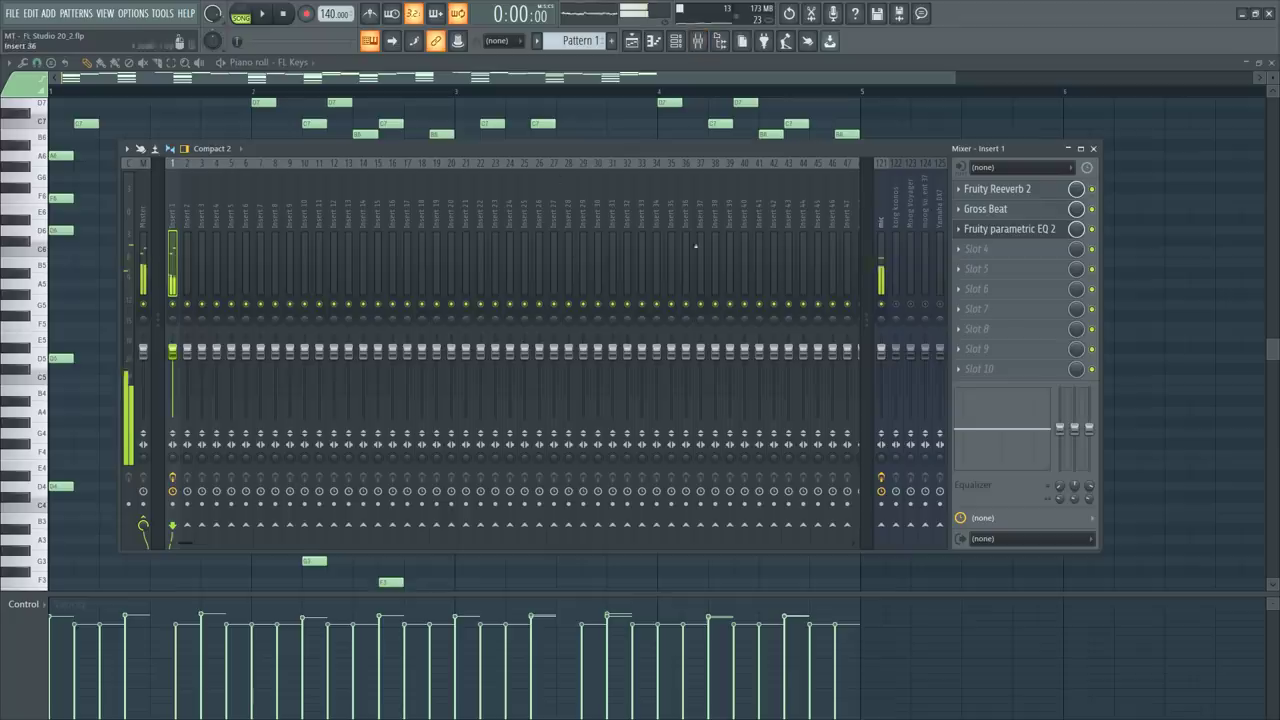
# Play the song while reviewing the Gross Beat settings on Insert 1, and close the effect and the piano roll.
pyautogui.press('space')
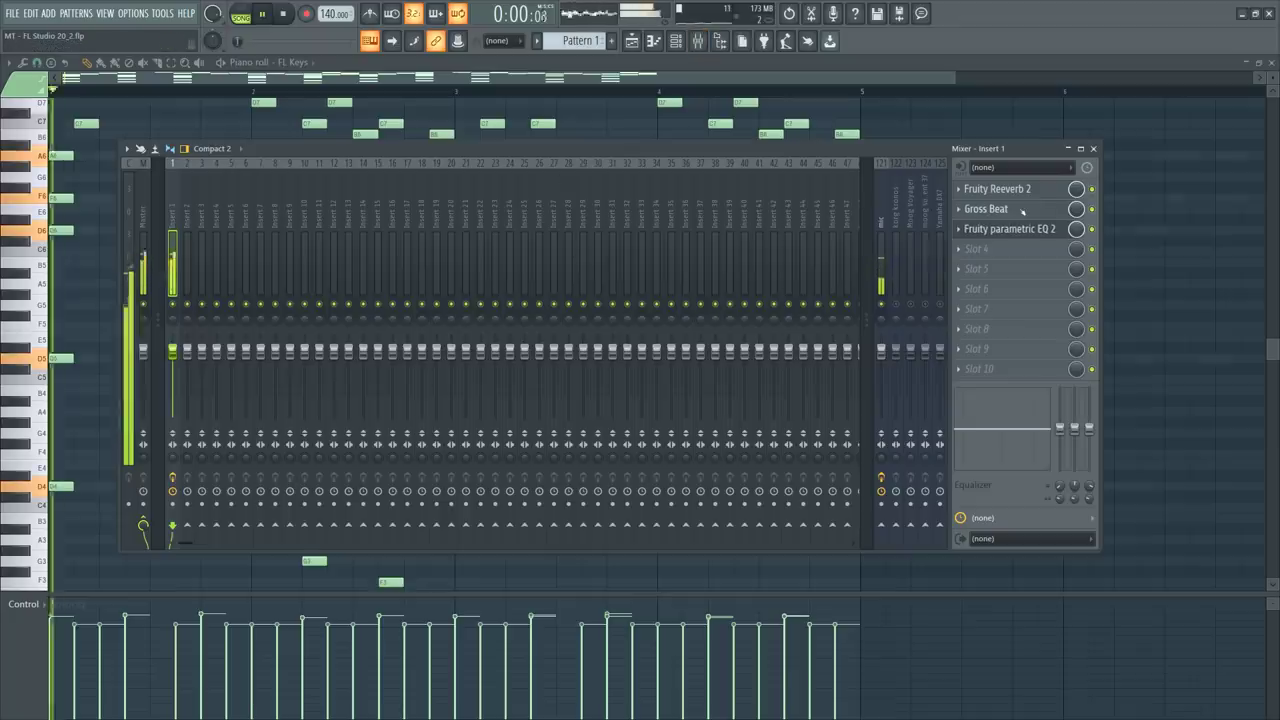
pyautogui.click(1022, 210)
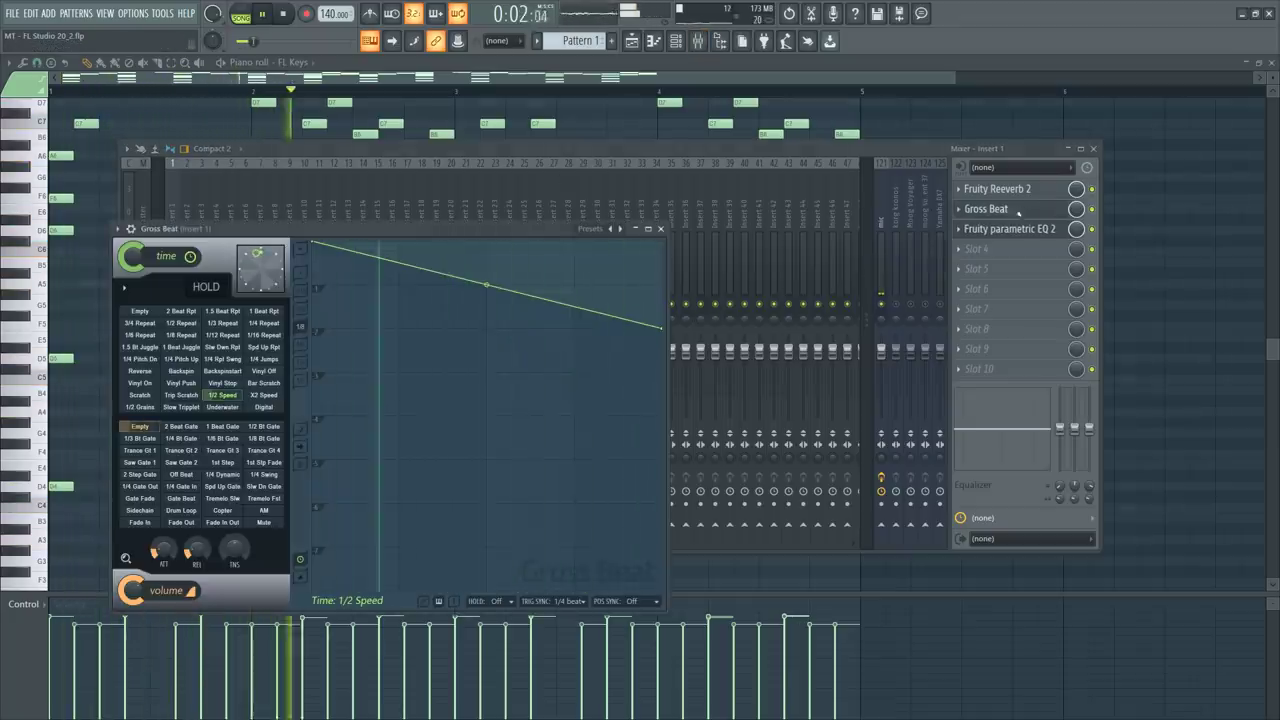
pyautogui.click(660, 229)
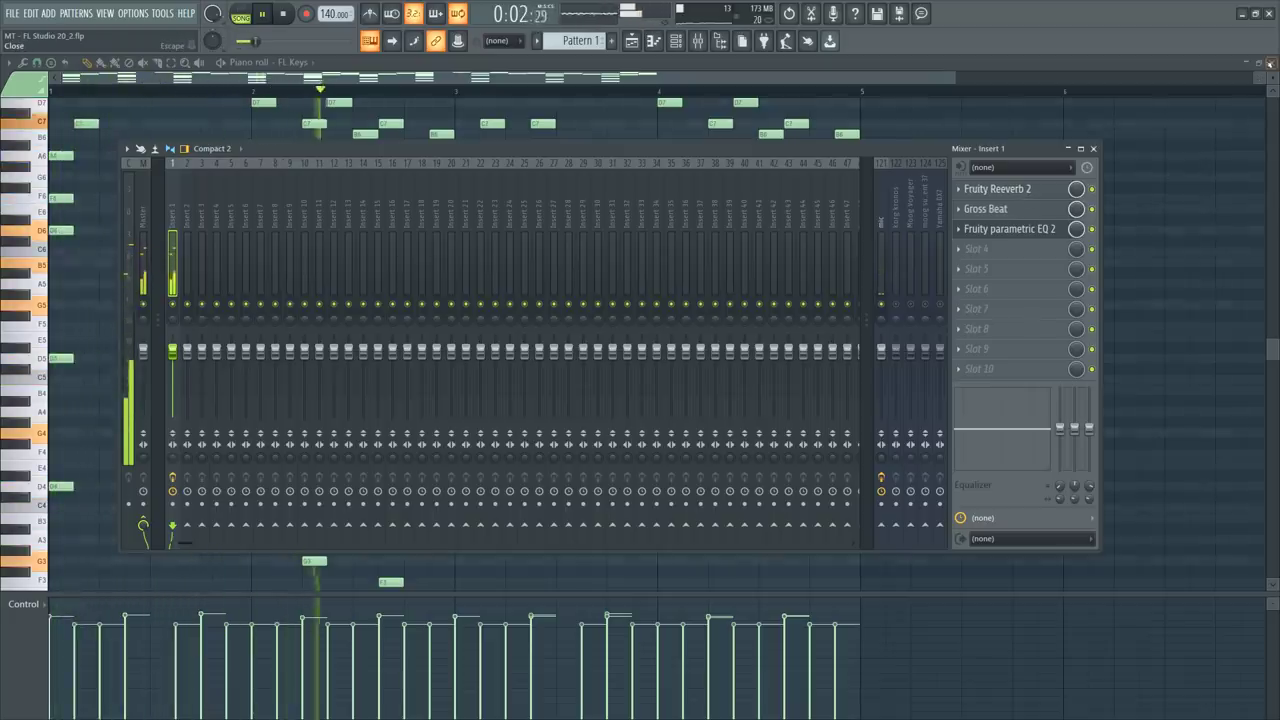
pyautogui.click(1205, 62)
pyautogui.click(1271, 62)
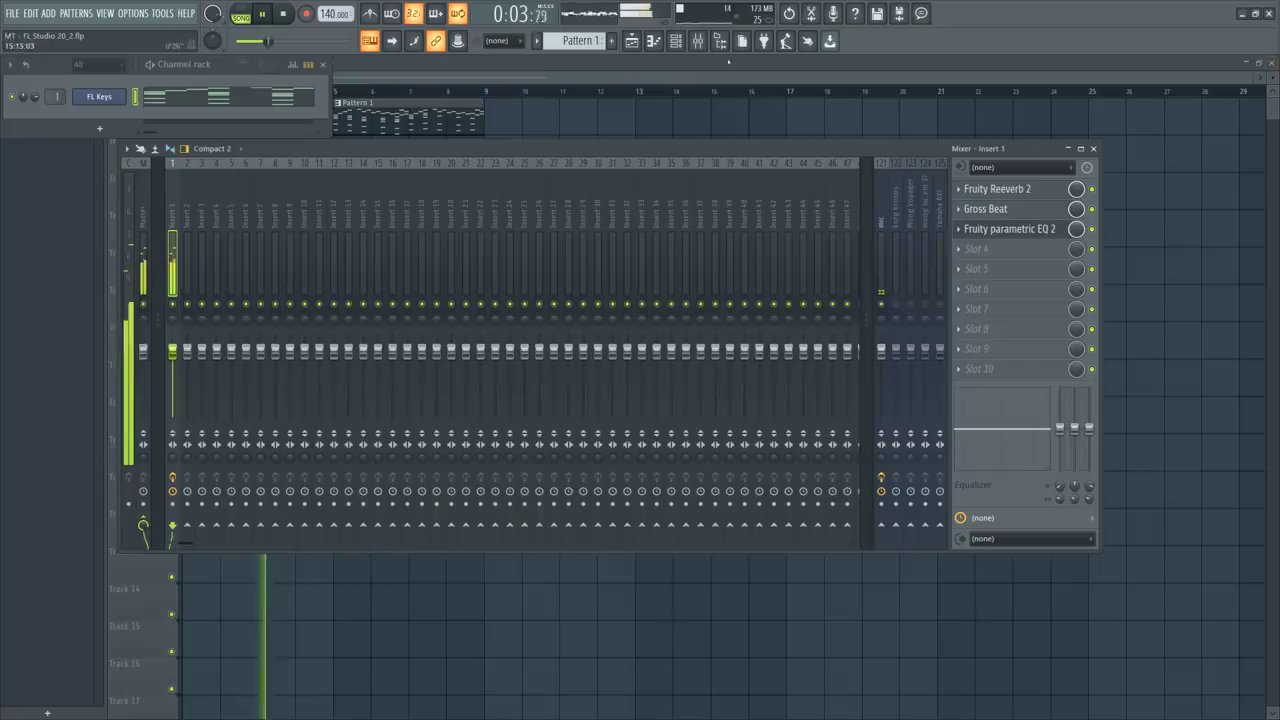
# Insert a second Gross Beat in slot 3 of Insert 1, before the parametric EQ, and load its Momentary preset.
pyautogui.click(1022, 212)
pyautogui.press('space')
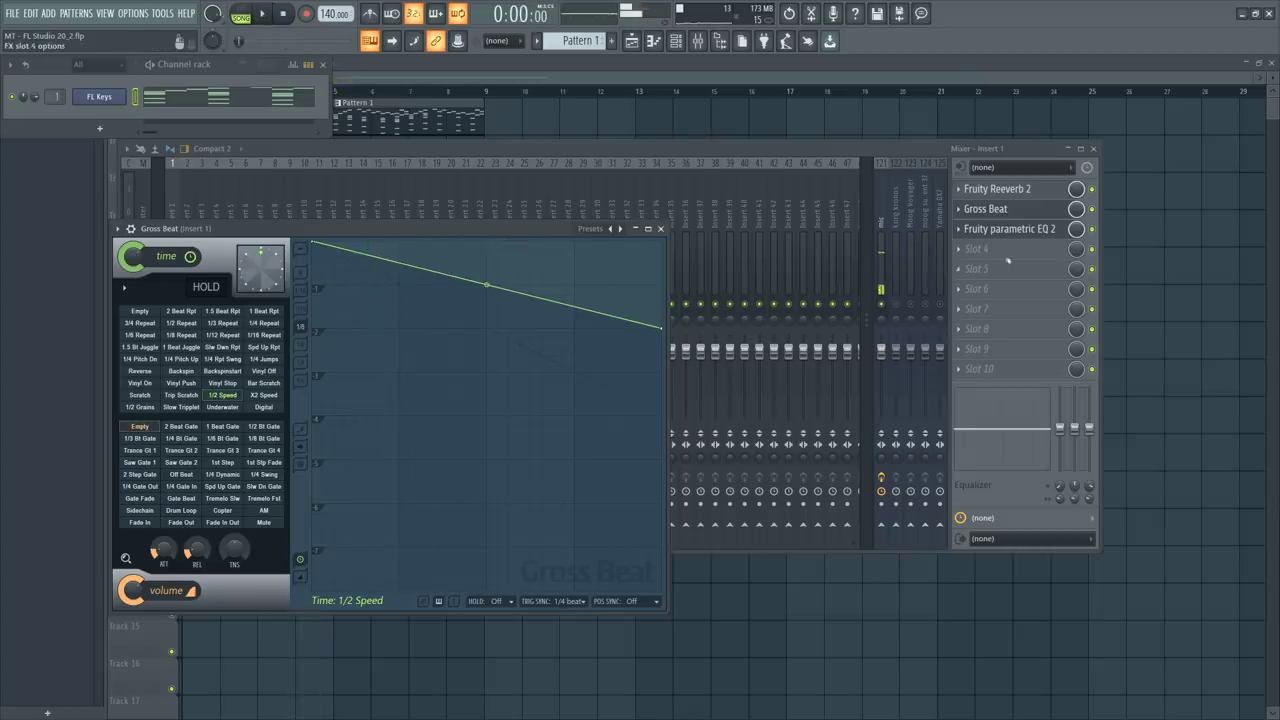
pyautogui.click(975, 232)
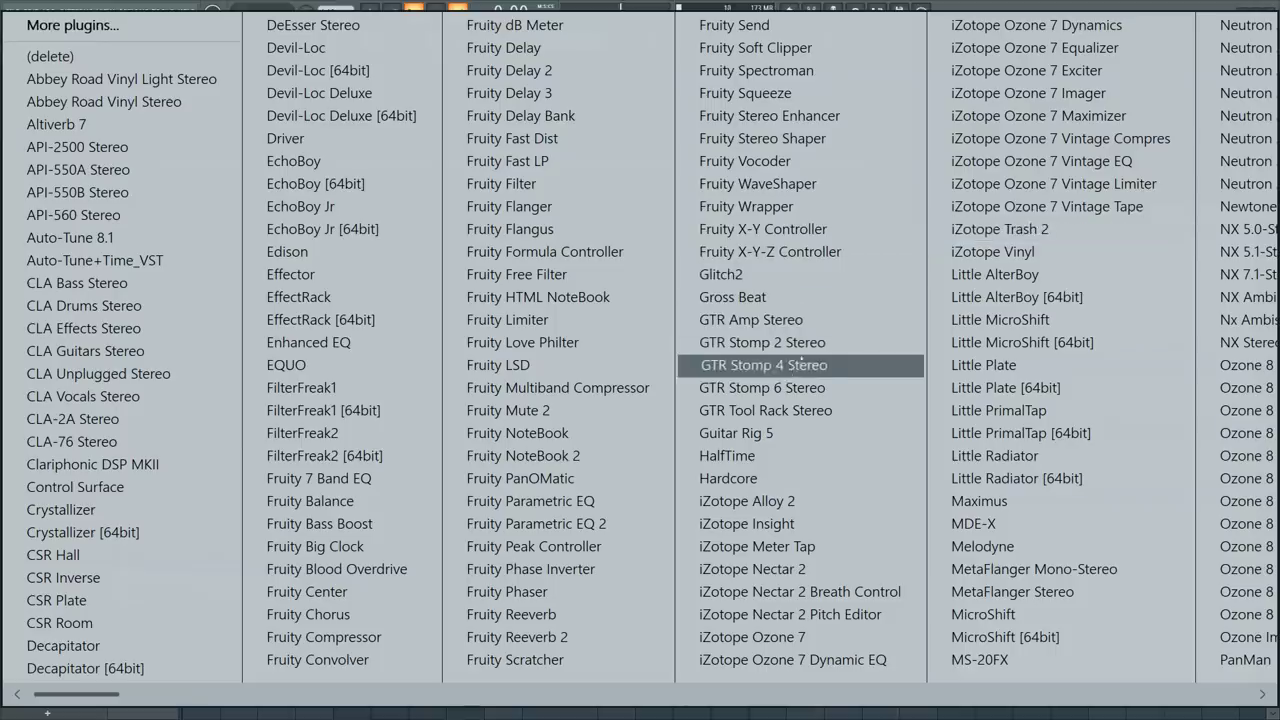
pyautogui.click(737, 290)
pyautogui.click(607, 244)
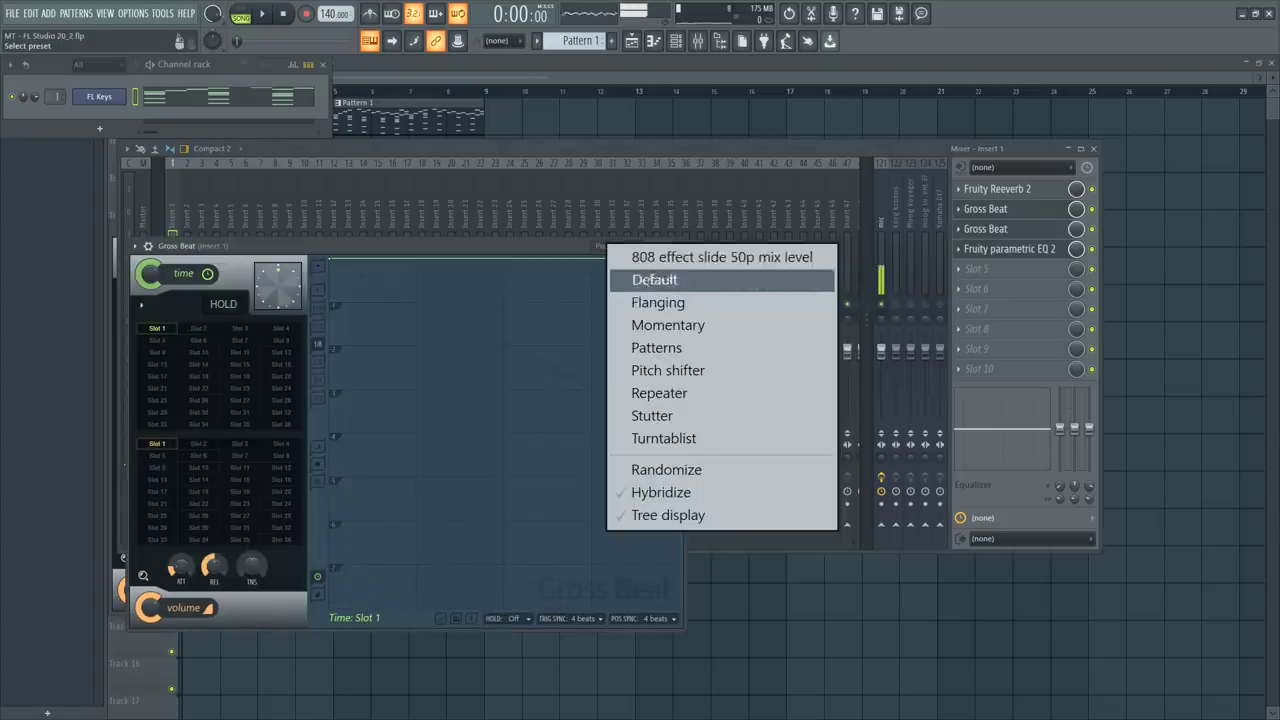
pyautogui.click(650, 327)
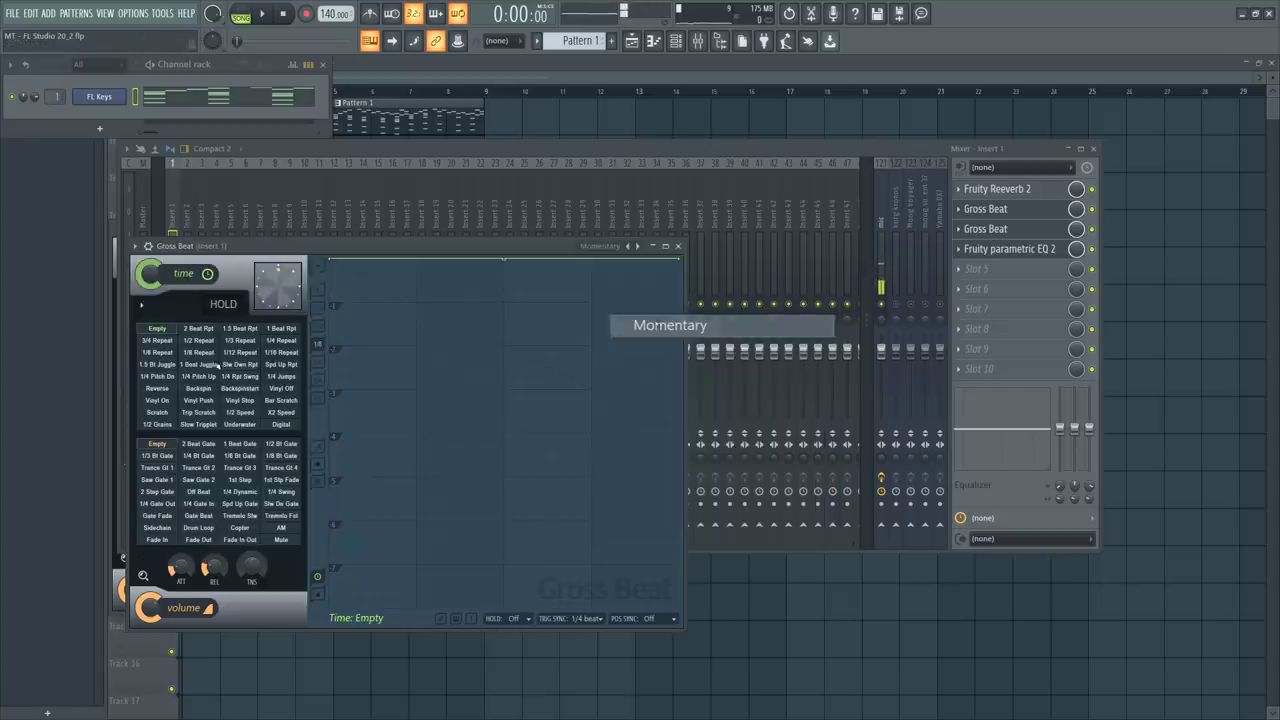
# Apply Gross Beat's Reverse time effect, and load Edison in slot 5 of Insert 1 set to record on play.
pyautogui.click(152, 390)
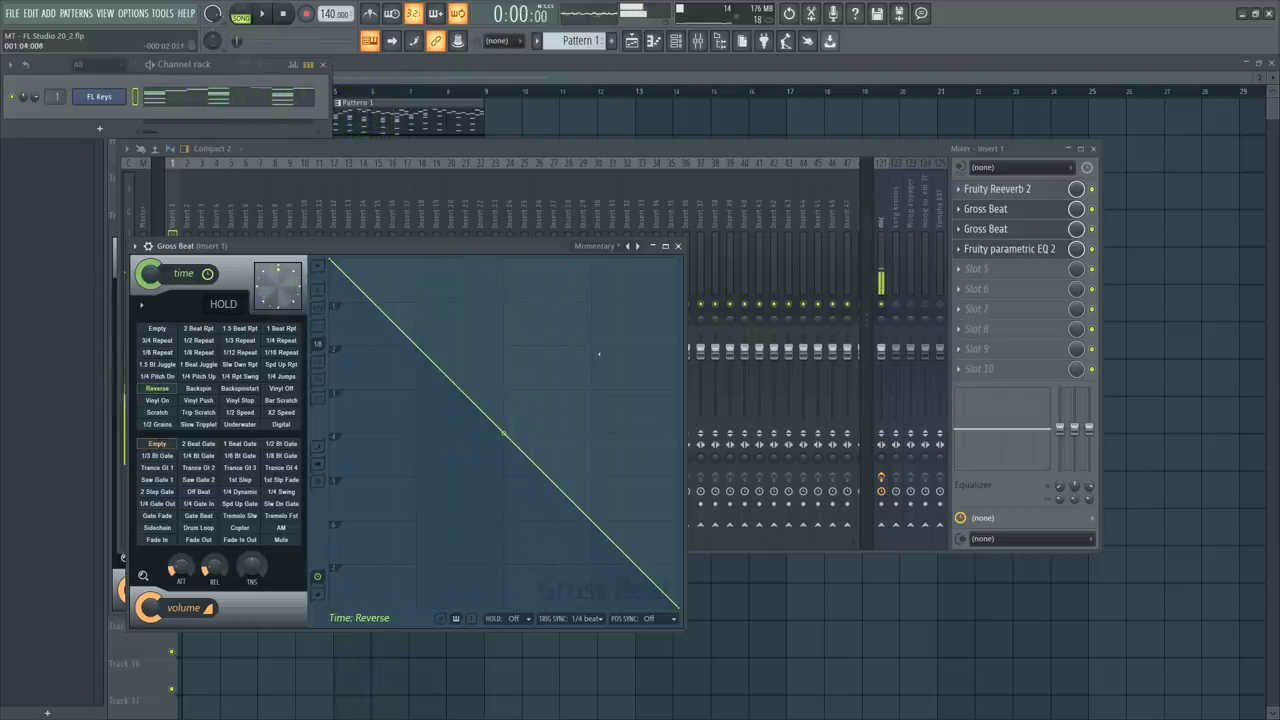
pyautogui.click(991, 277)
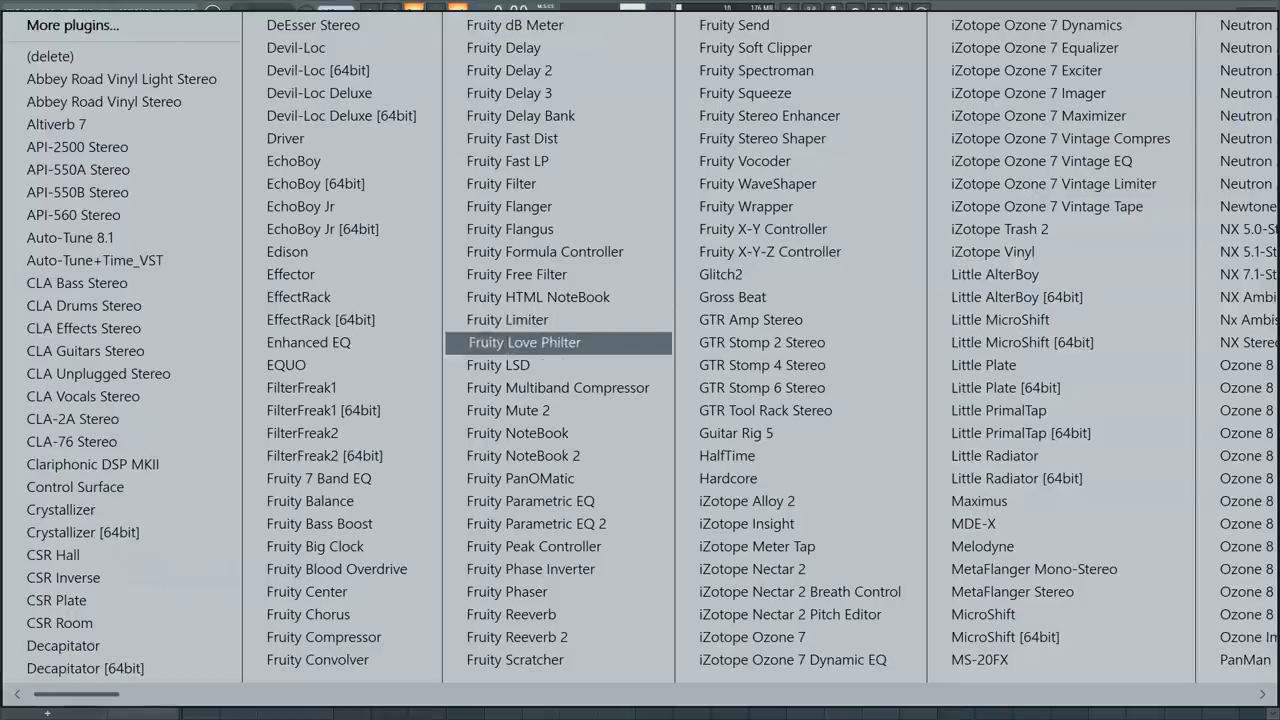
pyautogui.click(340, 251)
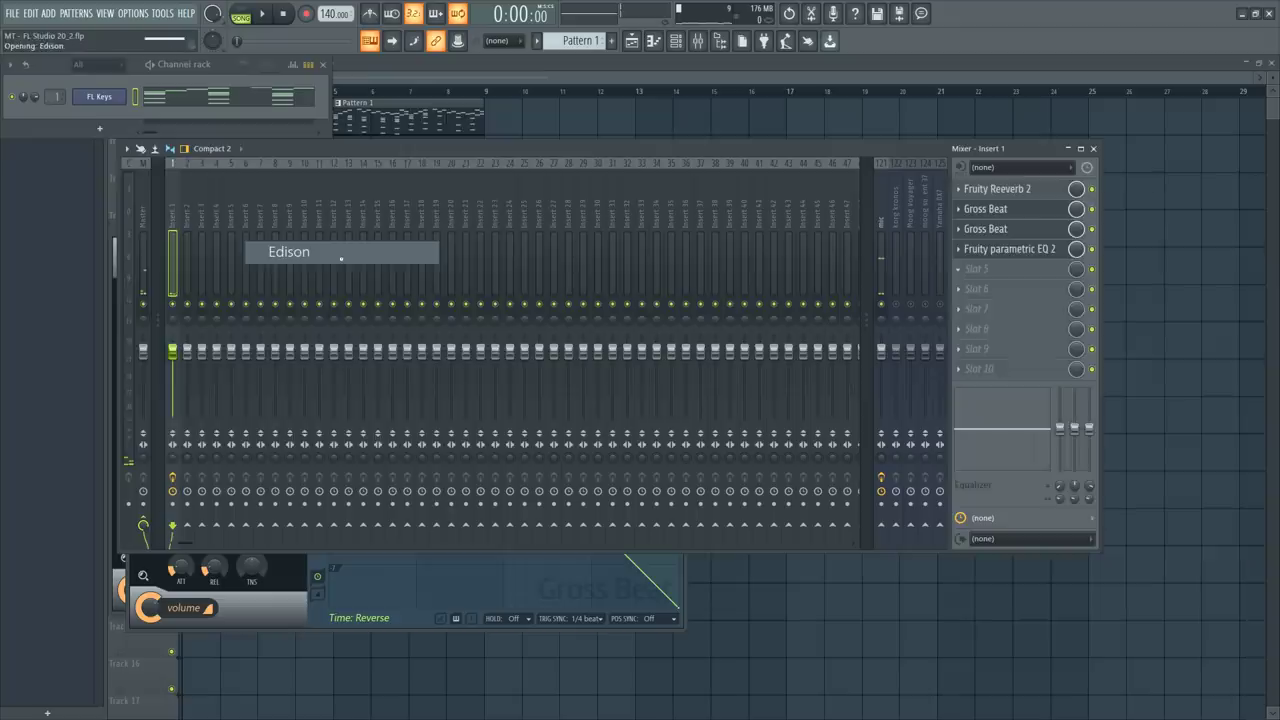
pyautogui.click(165, 147)
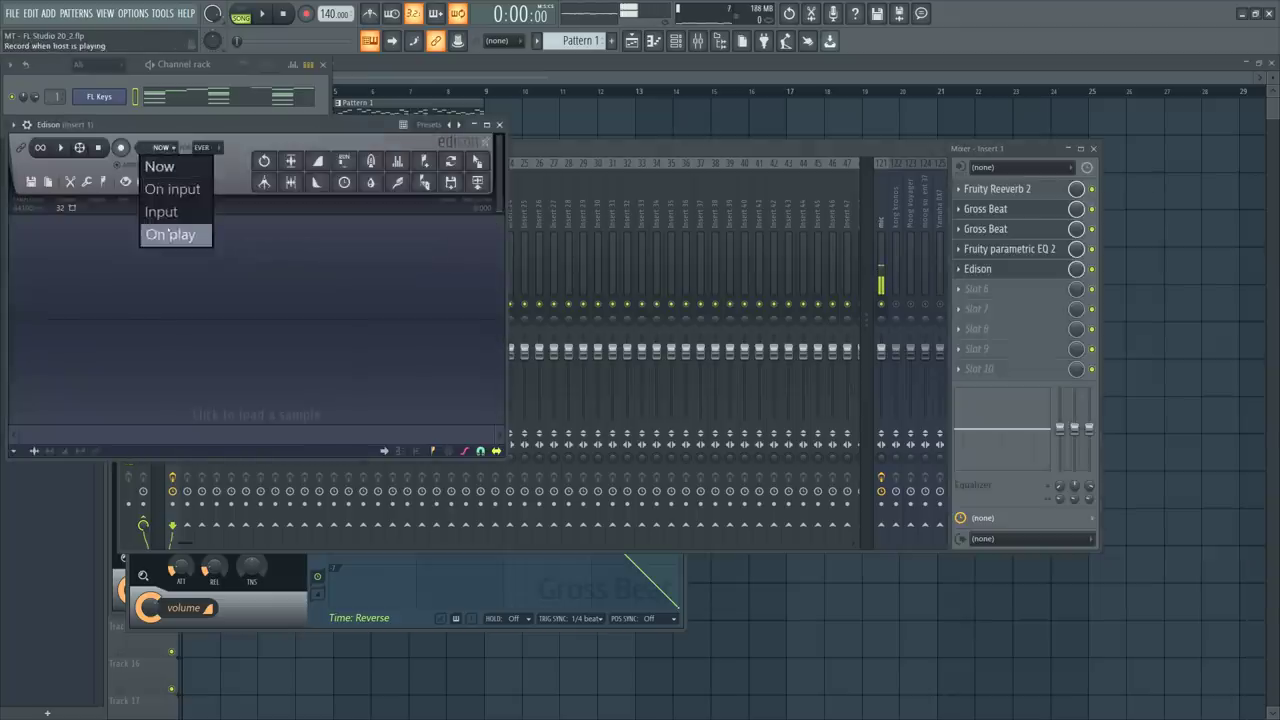
pyautogui.click(168, 234)
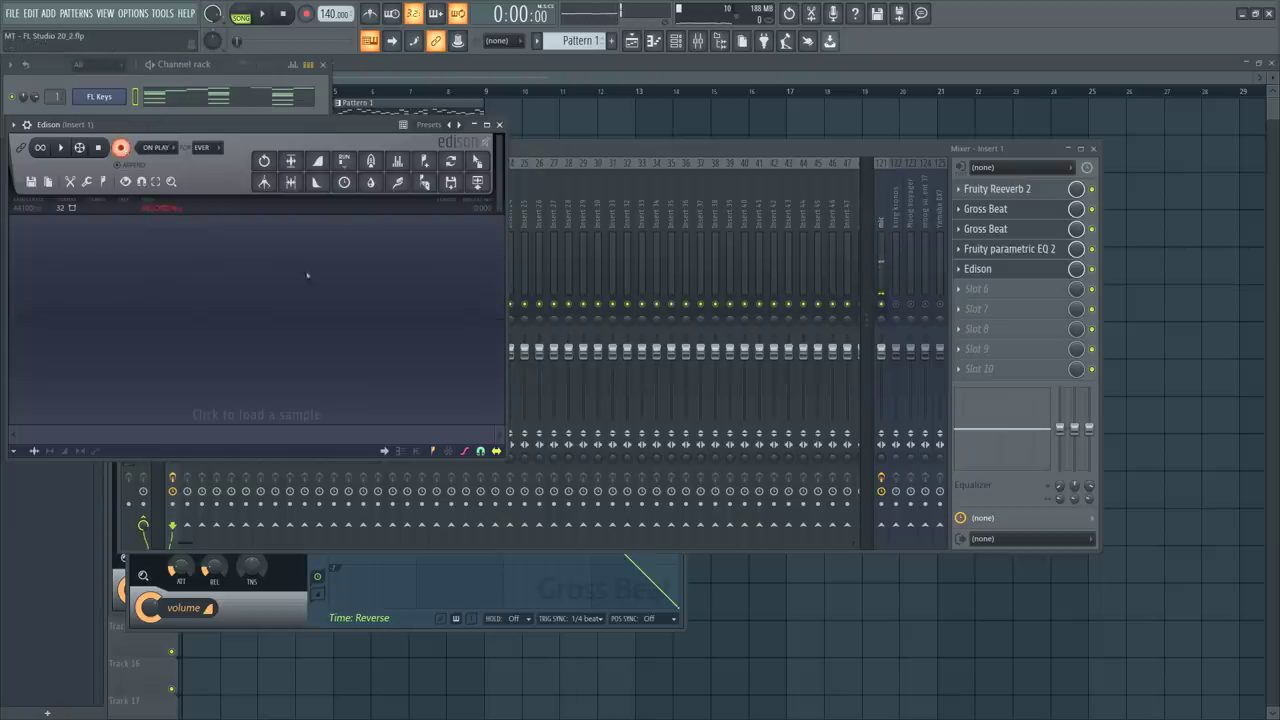
# Record a take of the playing song into Edison on Insert 1, and stop the recording.
pyautogui.press('F12')
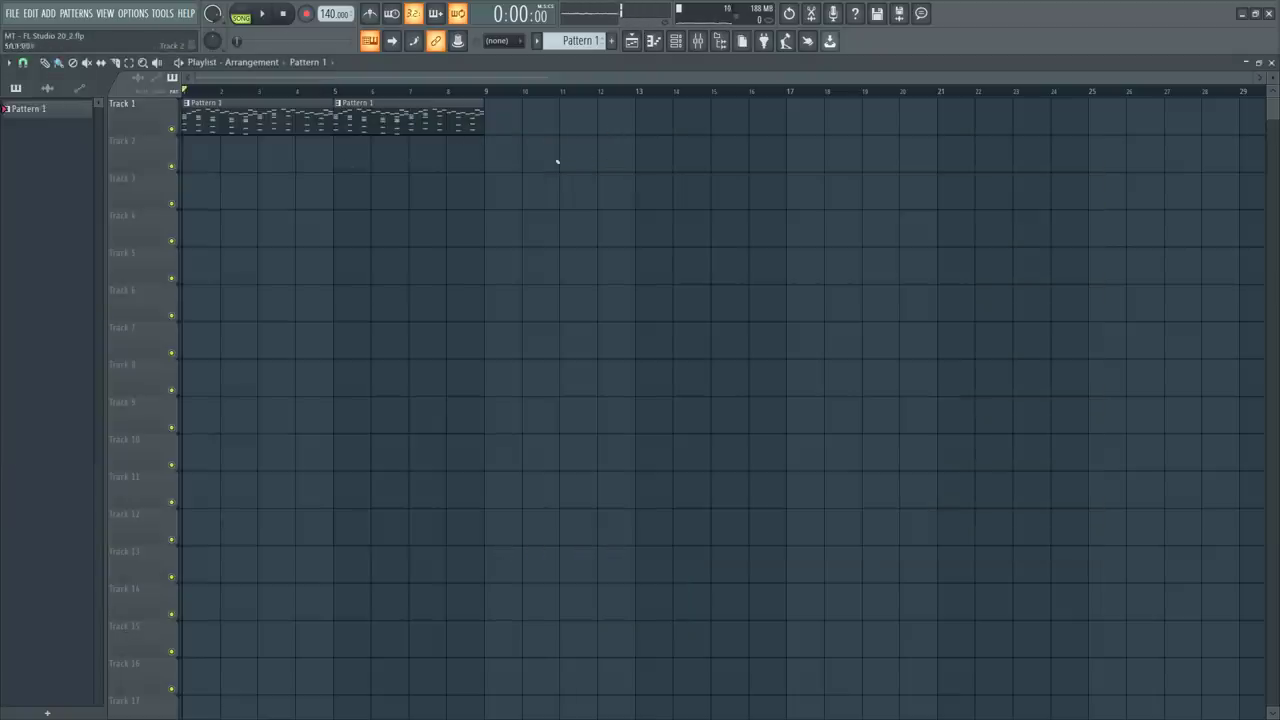
pyautogui.click(703, 43)
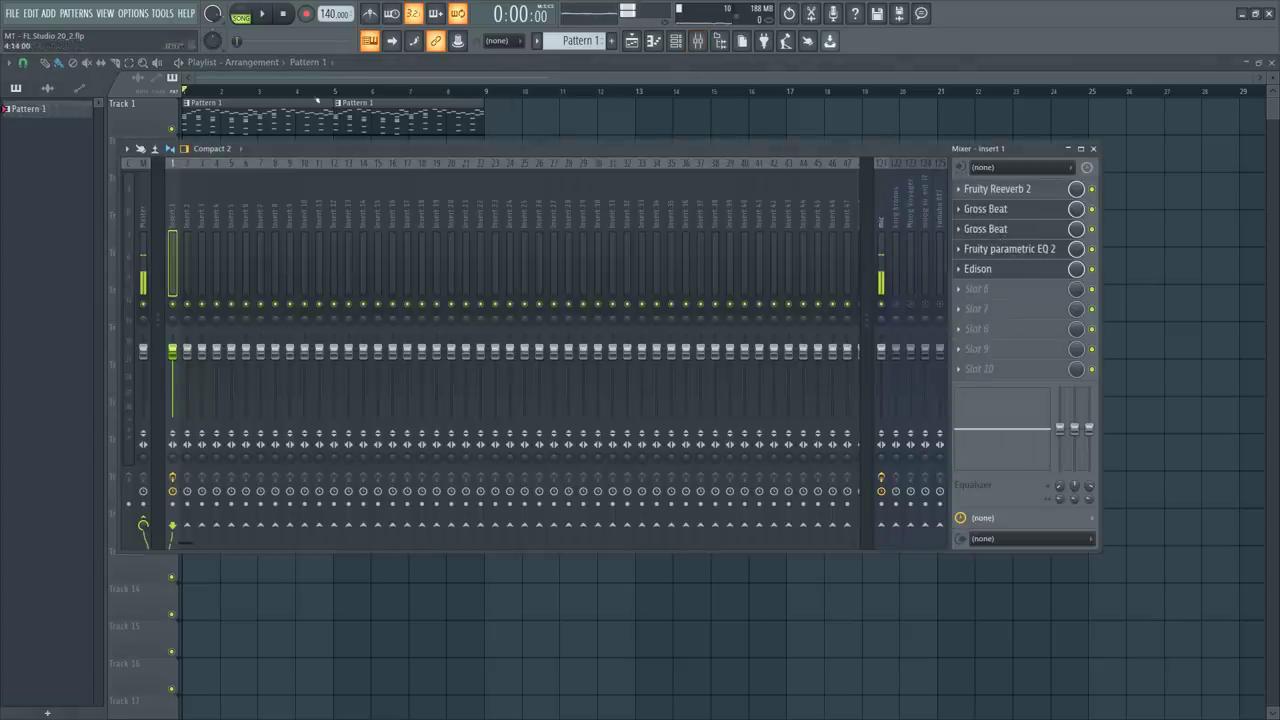
pyautogui.click(1008, 270)
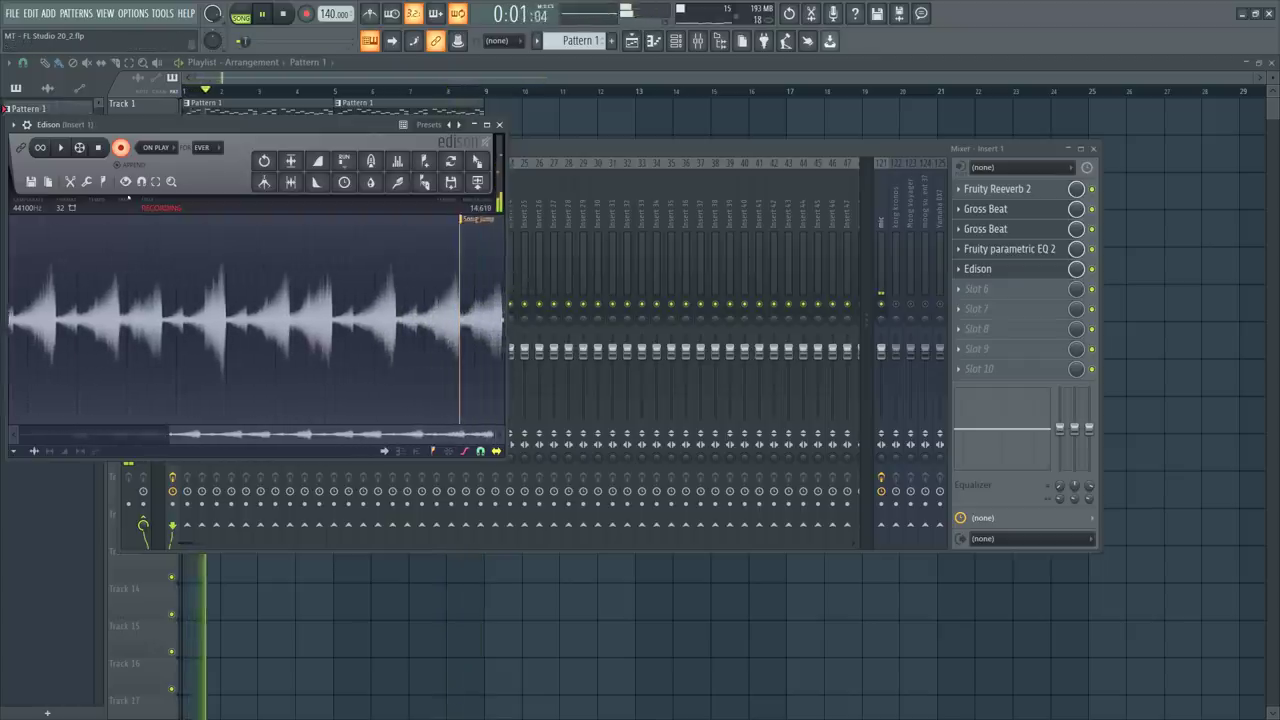
pyautogui.click(98, 149)
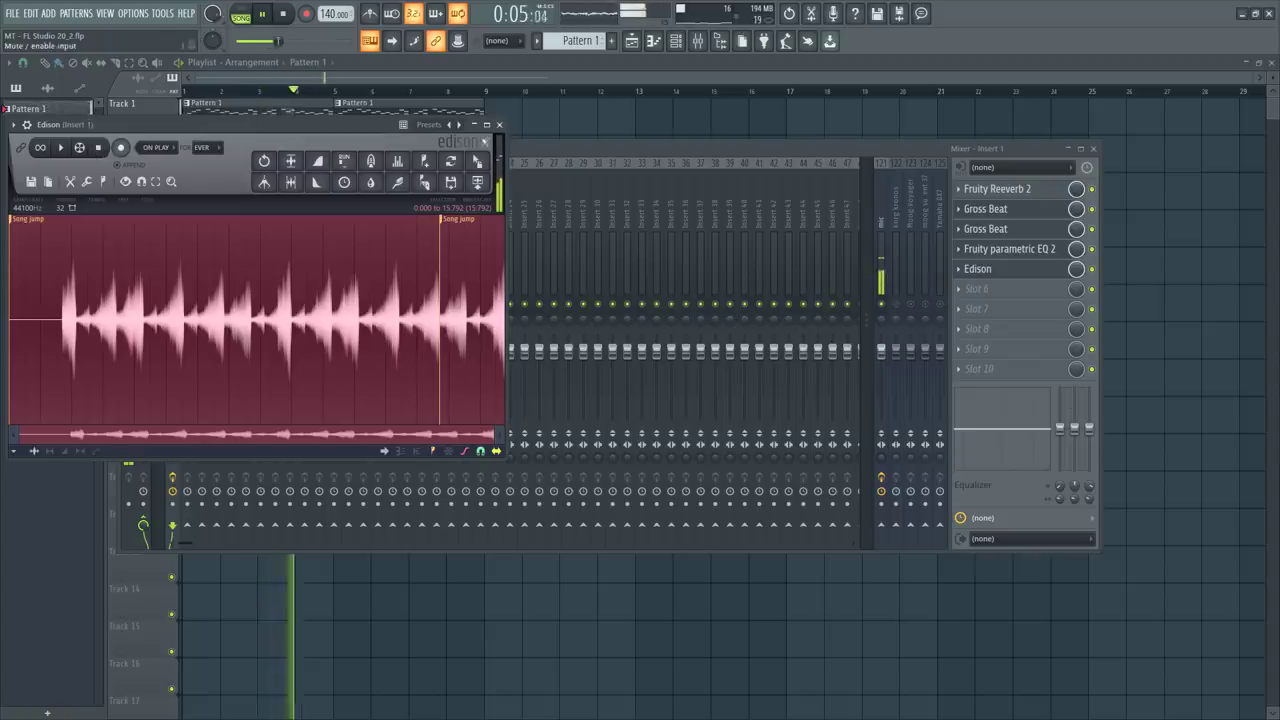
# Place another Pattern 1 clip at bar 11 of Track 1, and reopen Edison on Insert 1.
pyautogui.click(570, 111)
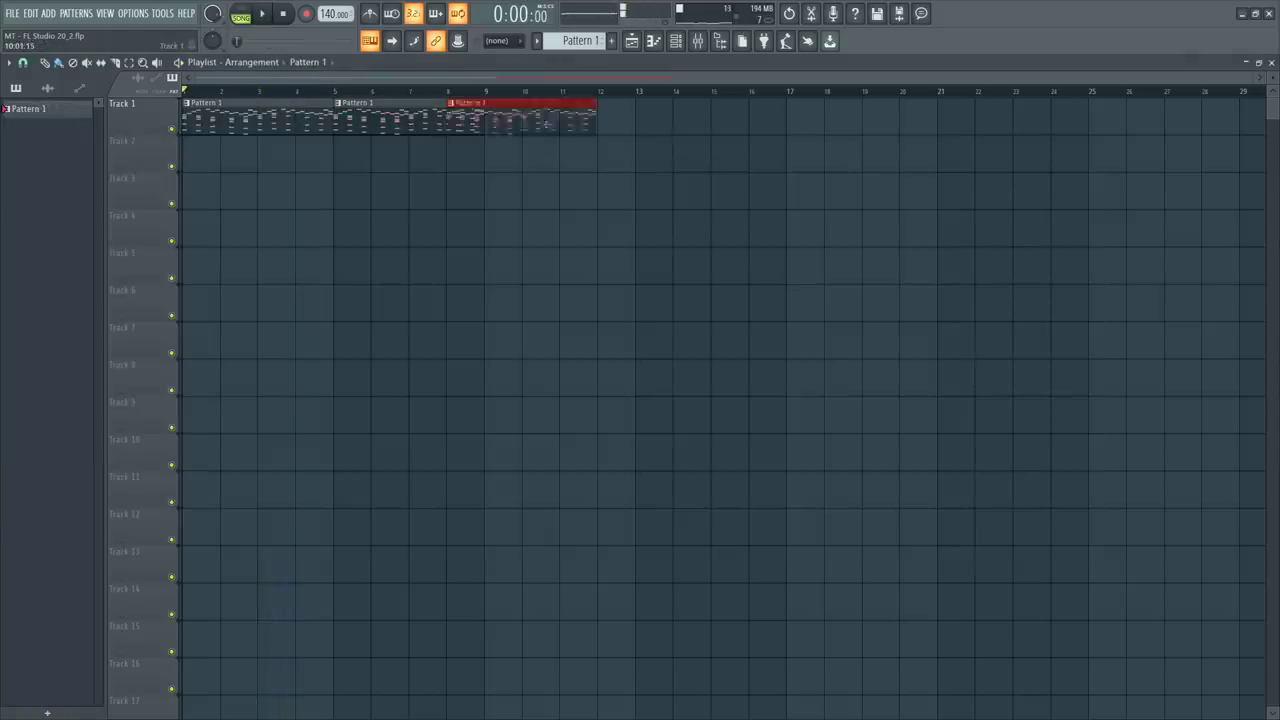
pyautogui.moveTo(546, 124); pyautogui.dragTo(629, 114)
pyautogui.click(705, 44)
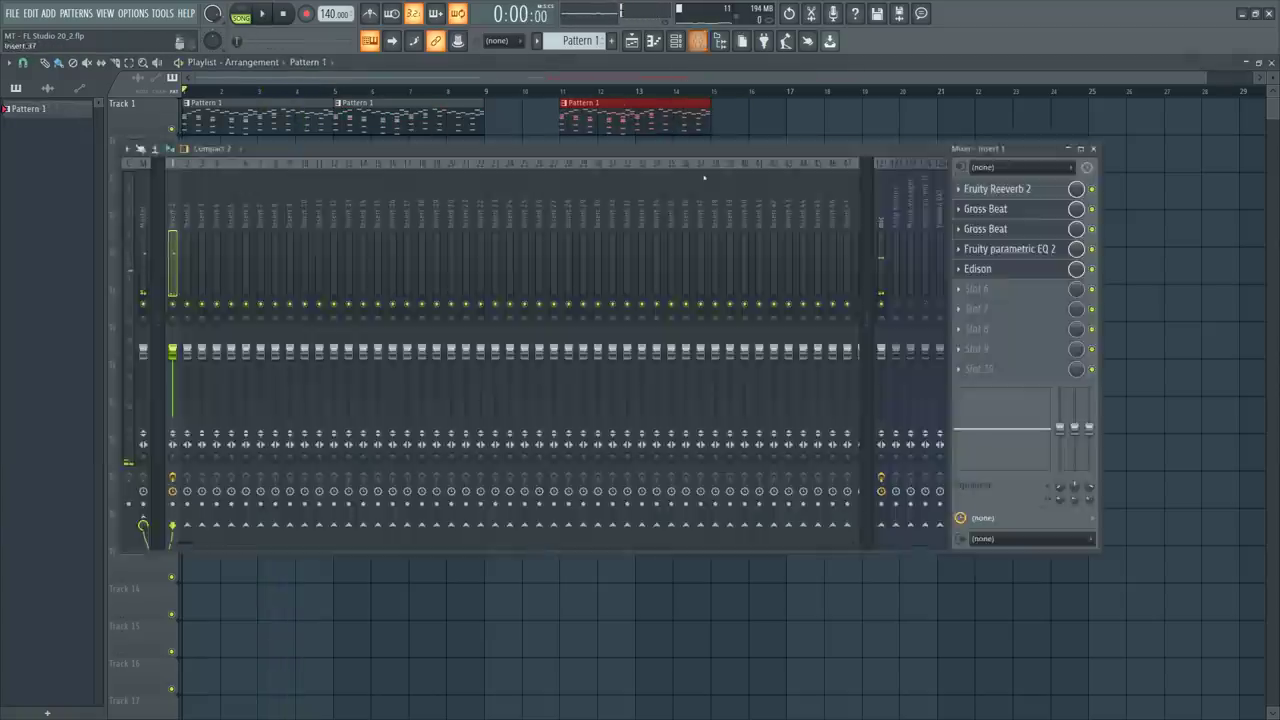
pyautogui.click(1022, 270)
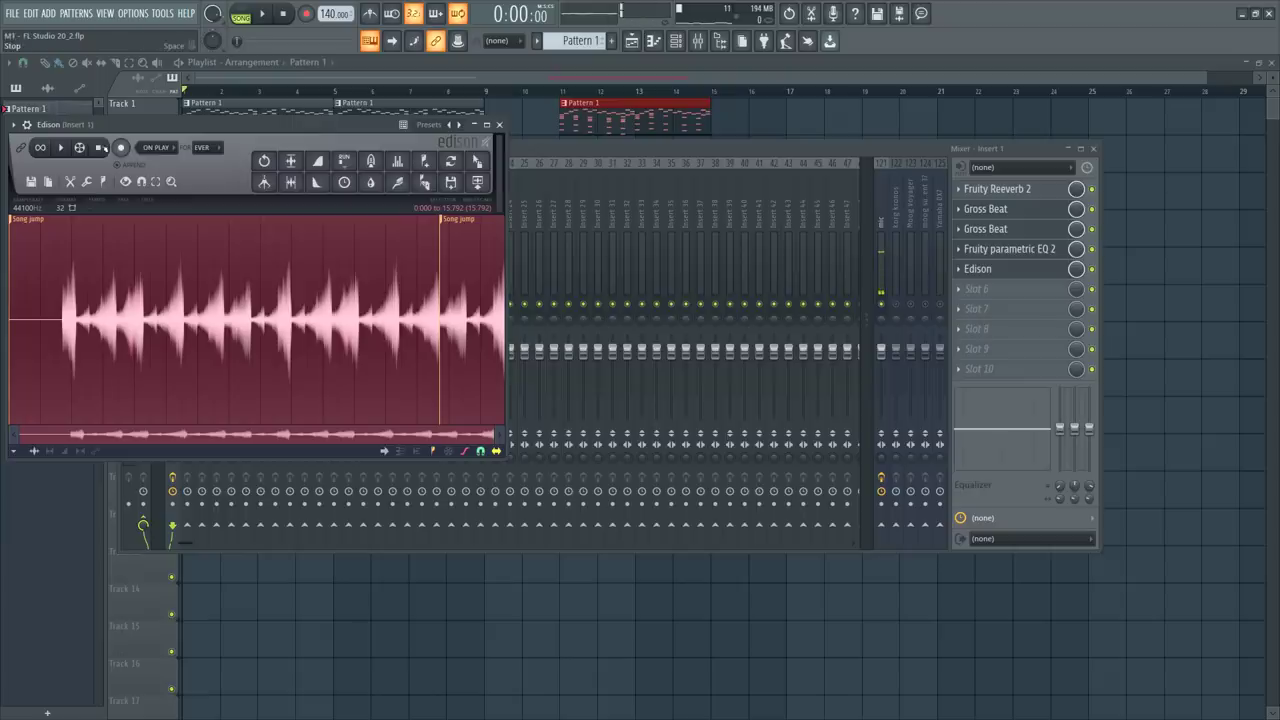
# Re-arm Edison, record a new take of the song from its start past bar 9, and stop the recording.
pyautogui.click(60, 207)
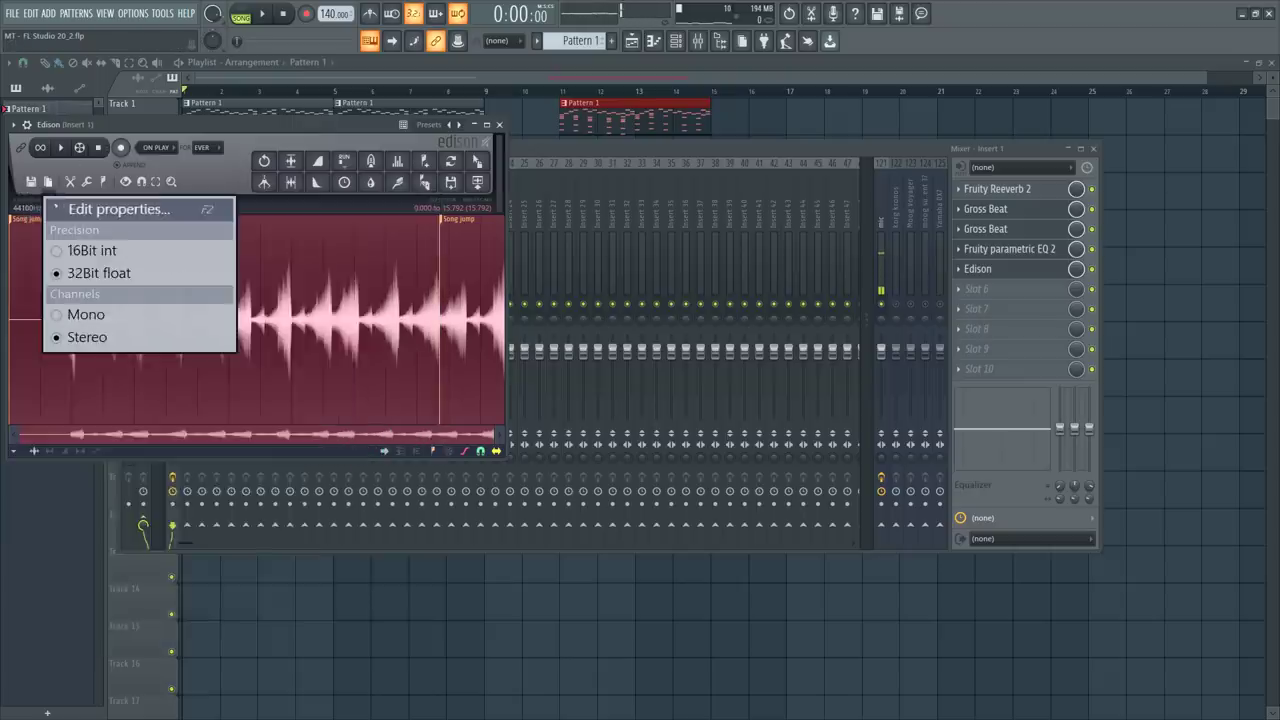
pyautogui.click(30, 207)
pyautogui.click(50, 209)
pyautogui.click(120, 147)
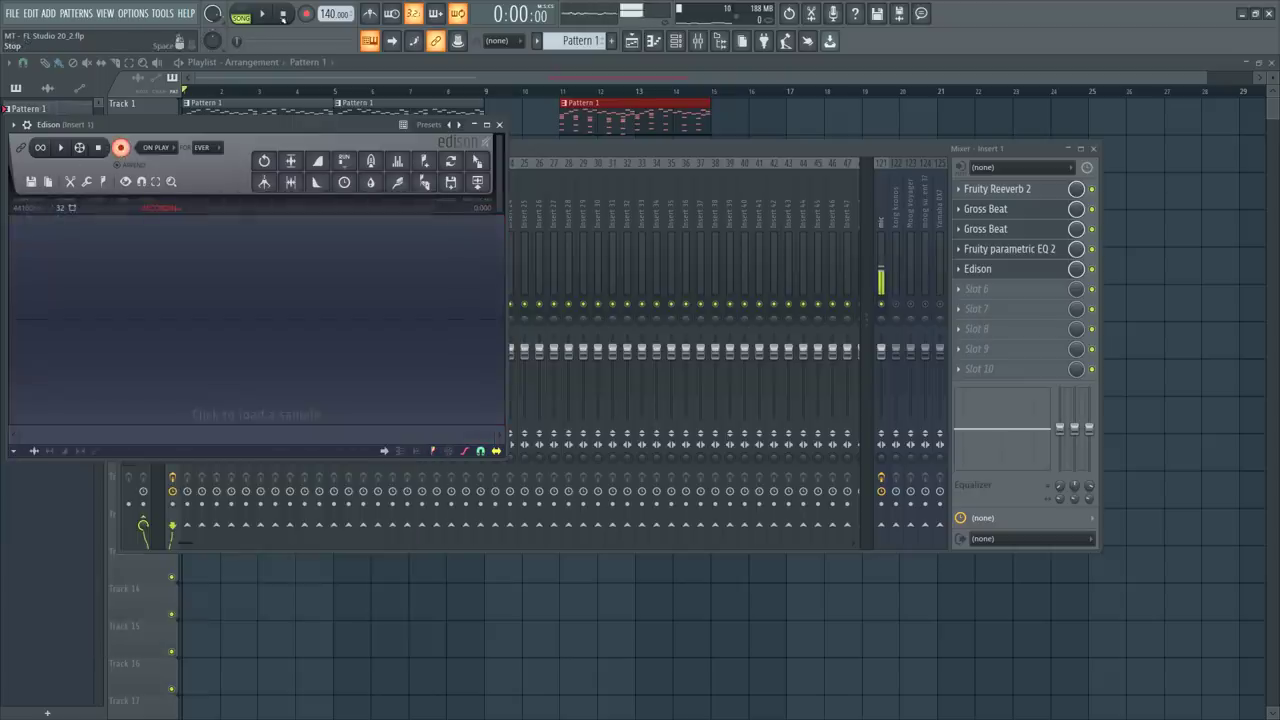
pyautogui.click(262, 15)
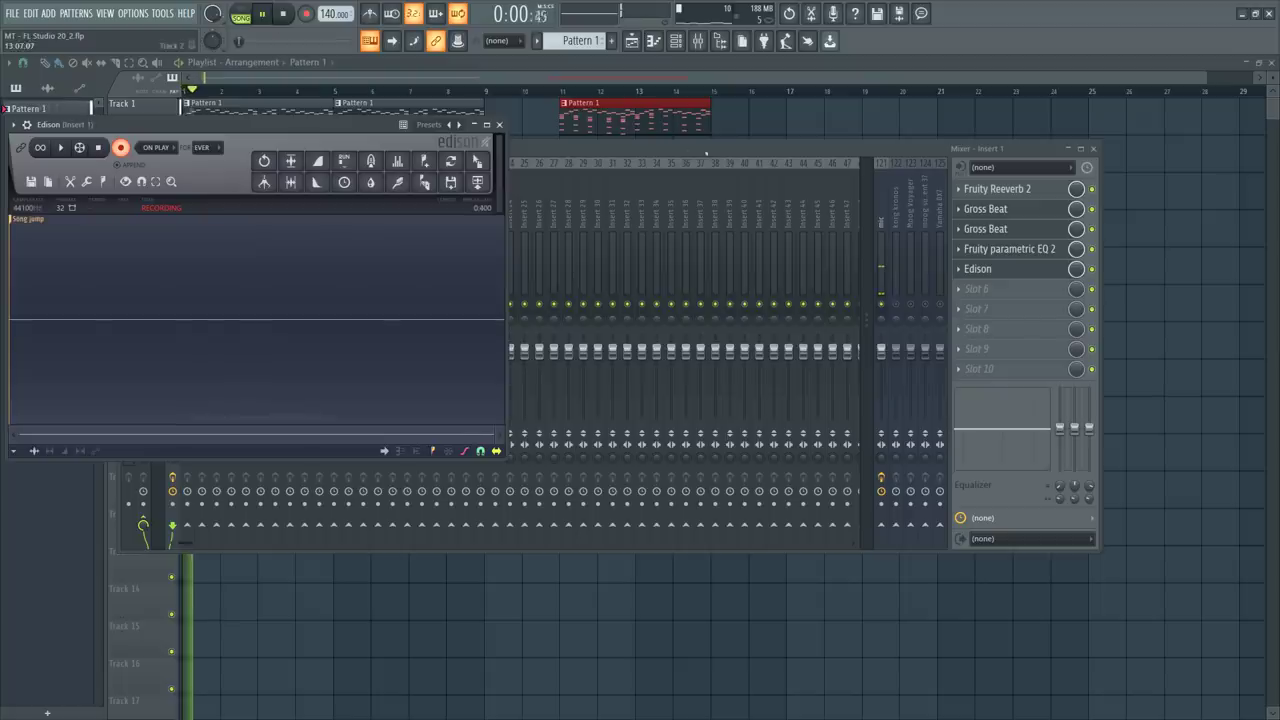
pyautogui.click(884, 316)
pyautogui.click(297, 127)
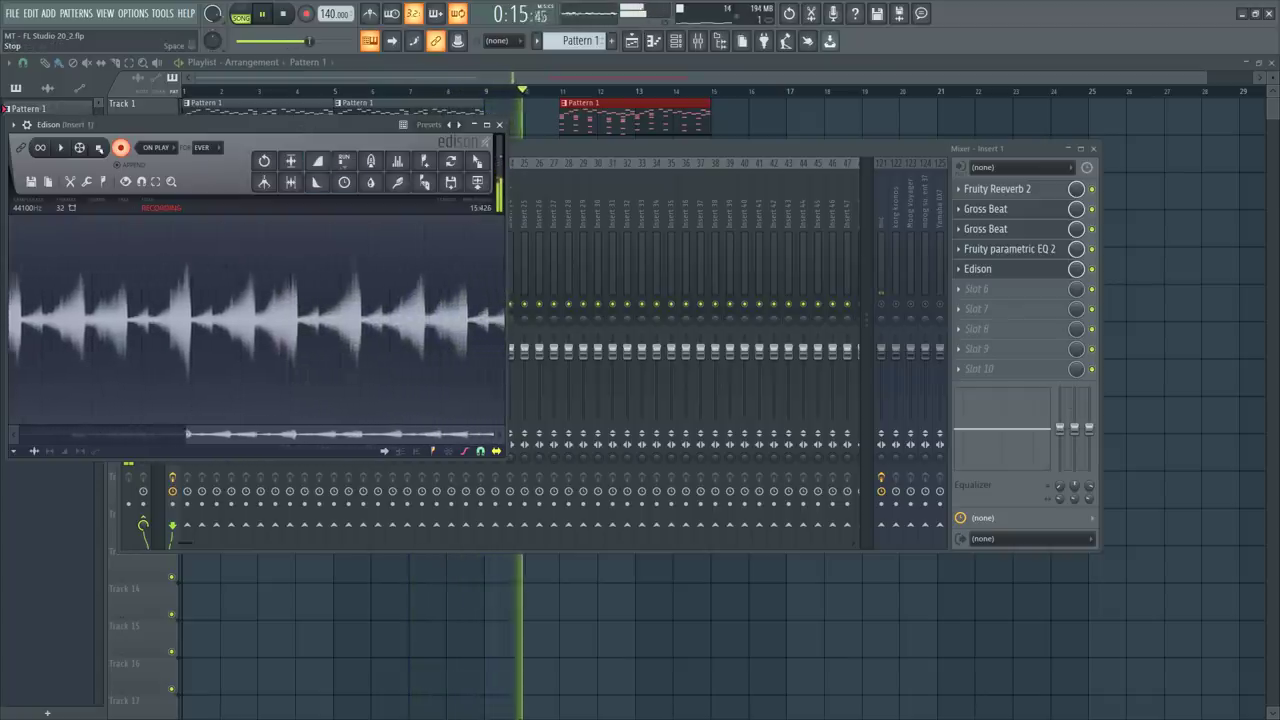
pyautogui.click(99, 147)
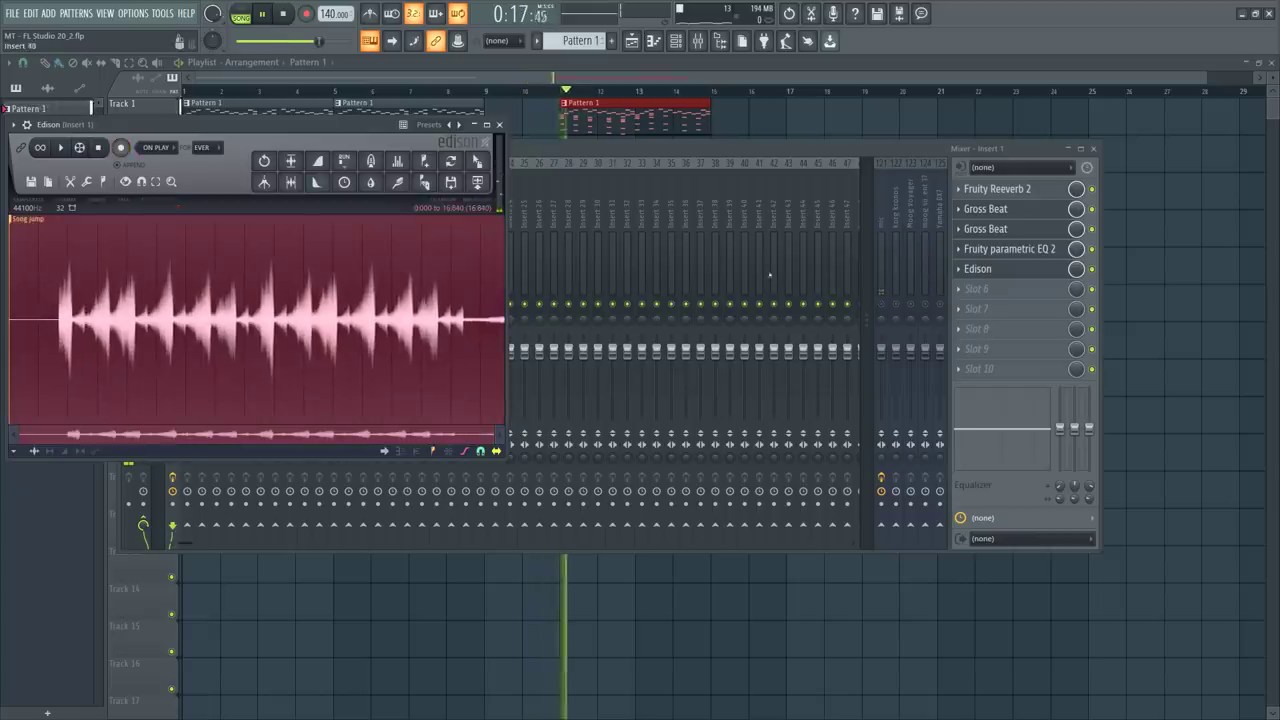
# Stop the song and send the Edison recording to the playlist as an audio clip.
pyautogui.click(883, 305)
pyautogui.click(430, 126)
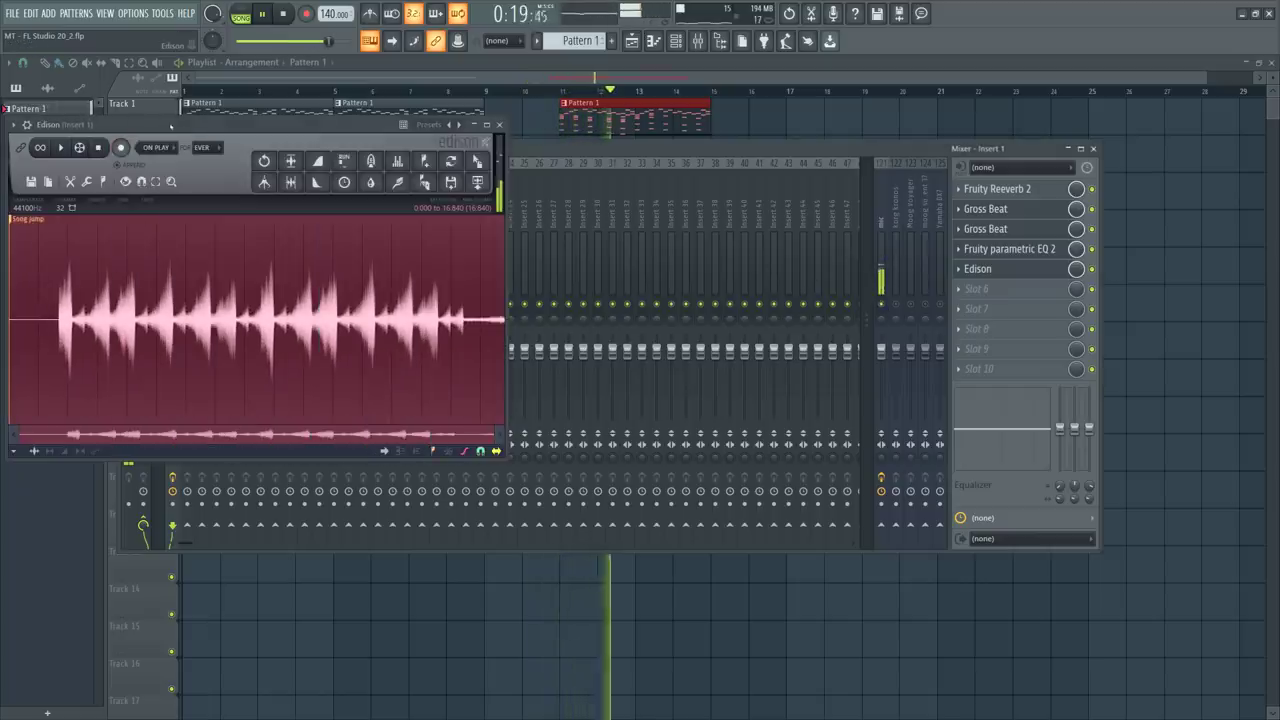
pyautogui.click(282, 14)
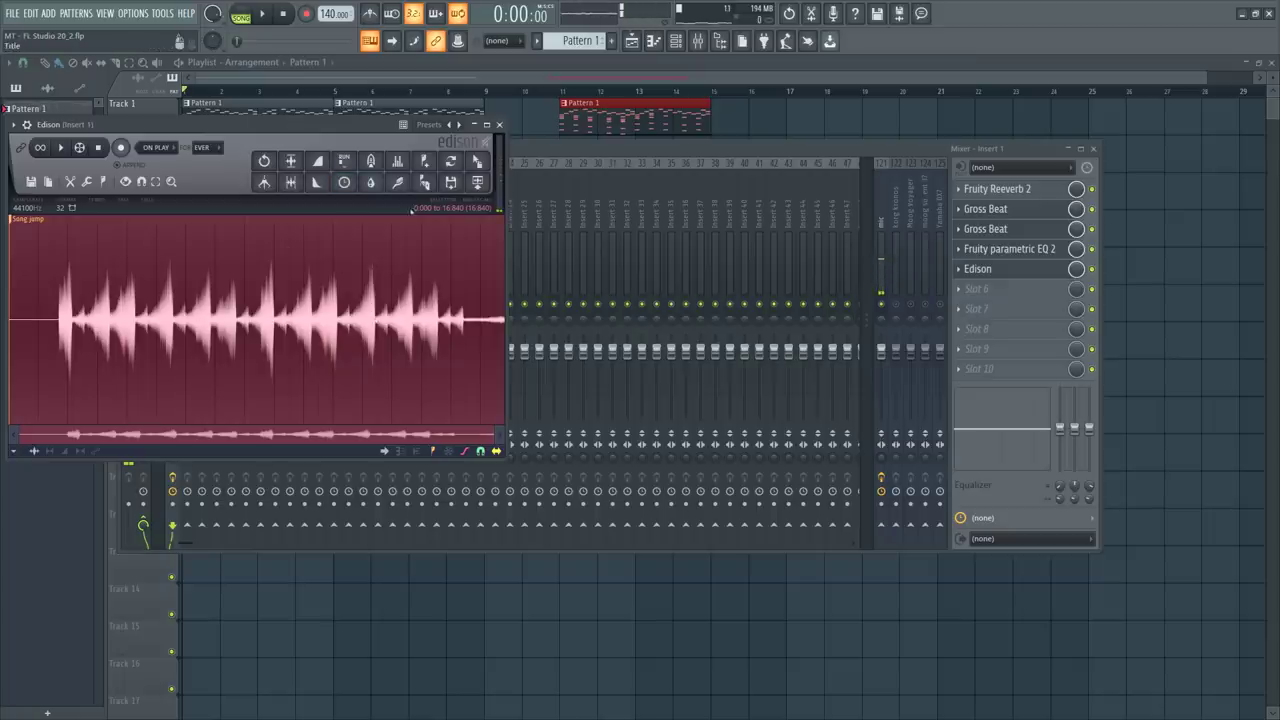
pyautogui.click(477, 182)
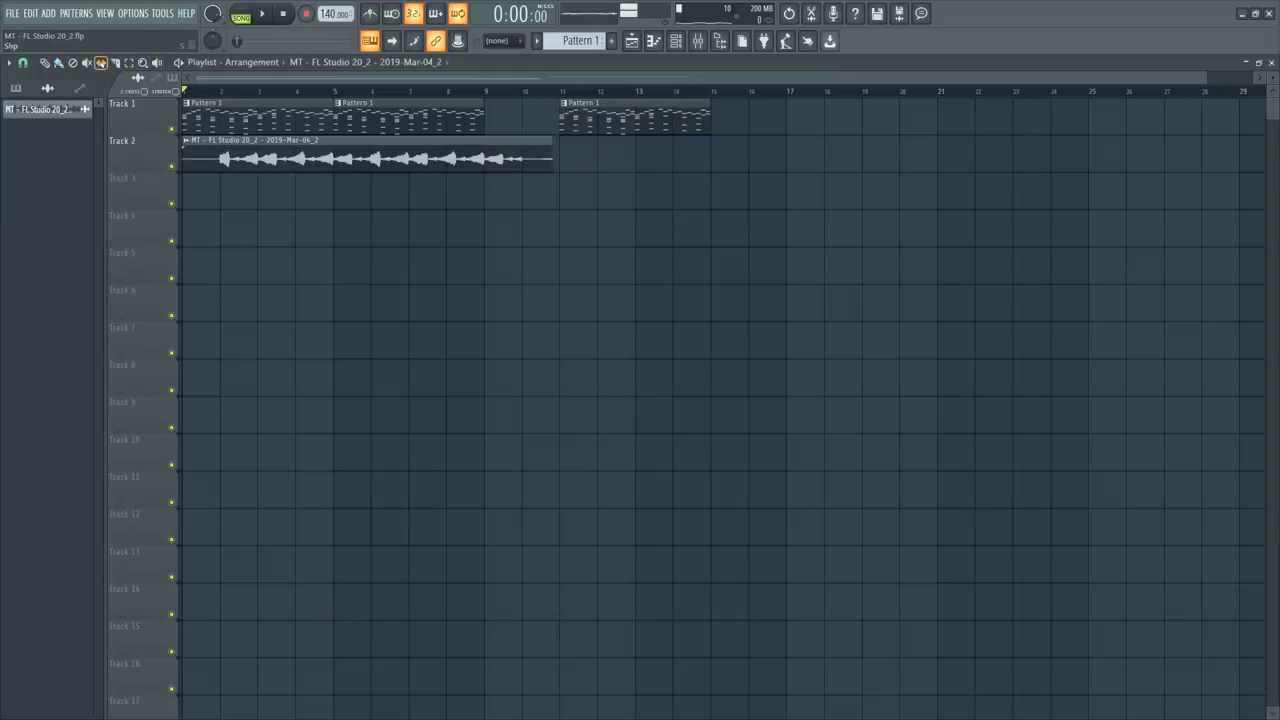
# Slip the recorded clip's audio one bar earlier so it starts at bar 1, and mute Track 1.
pyautogui.moveTo(256, 157); pyautogui.dragTo(220, 157)
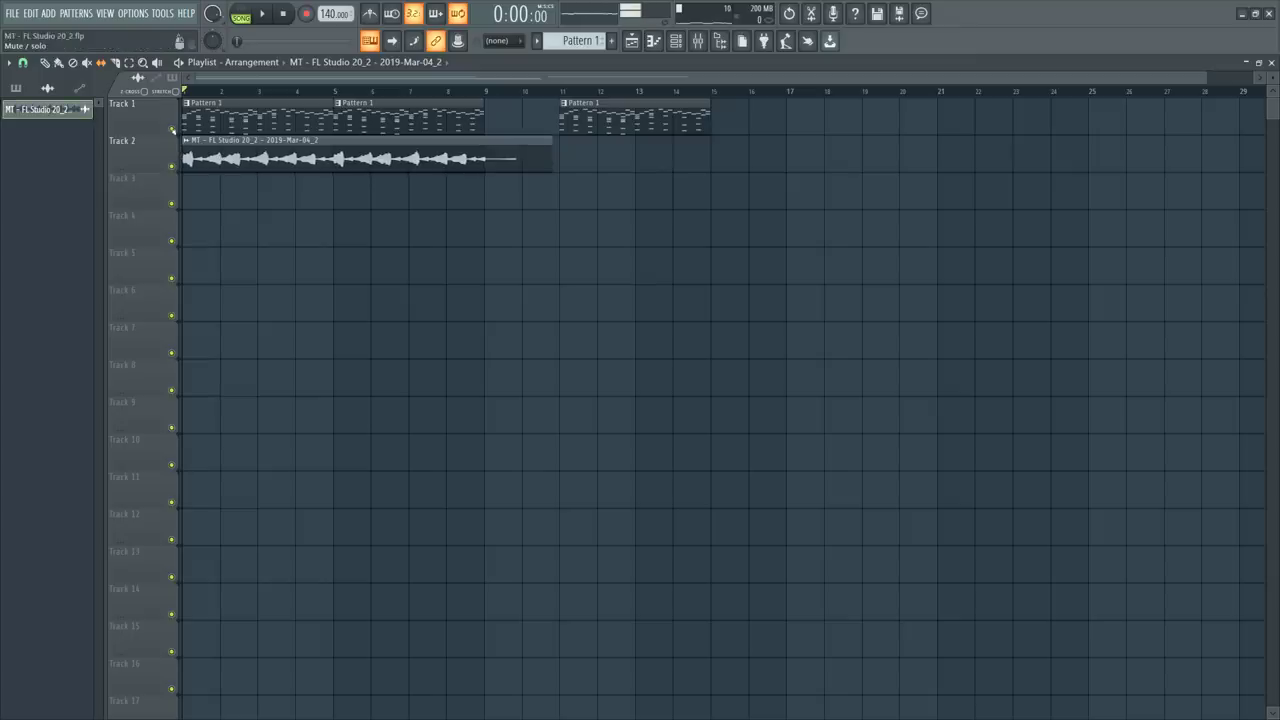
pyautogui.click(172, 128)
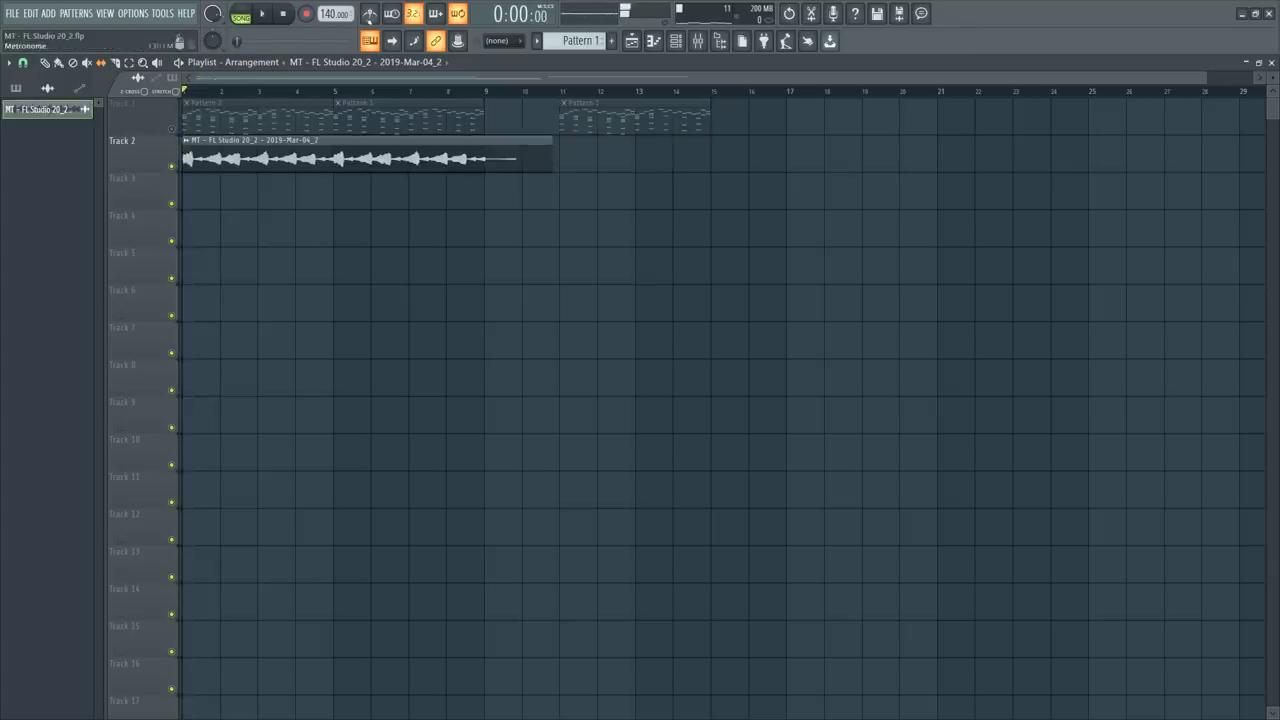
# Turn on the metronome and play the recorded clip, fine-tuning its audio alignment with bar 1.
pyautogui.click(369, 13)
pyautogui.click(676, 40)
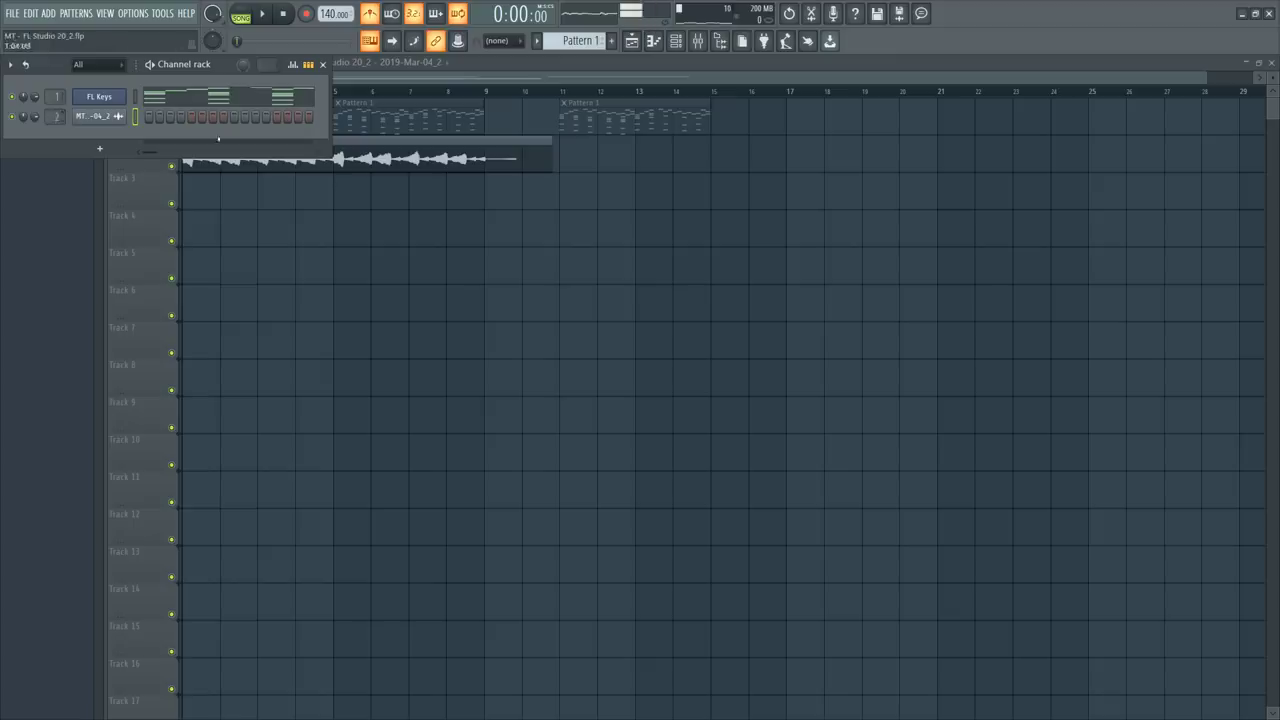
pyautogui.press('F6')
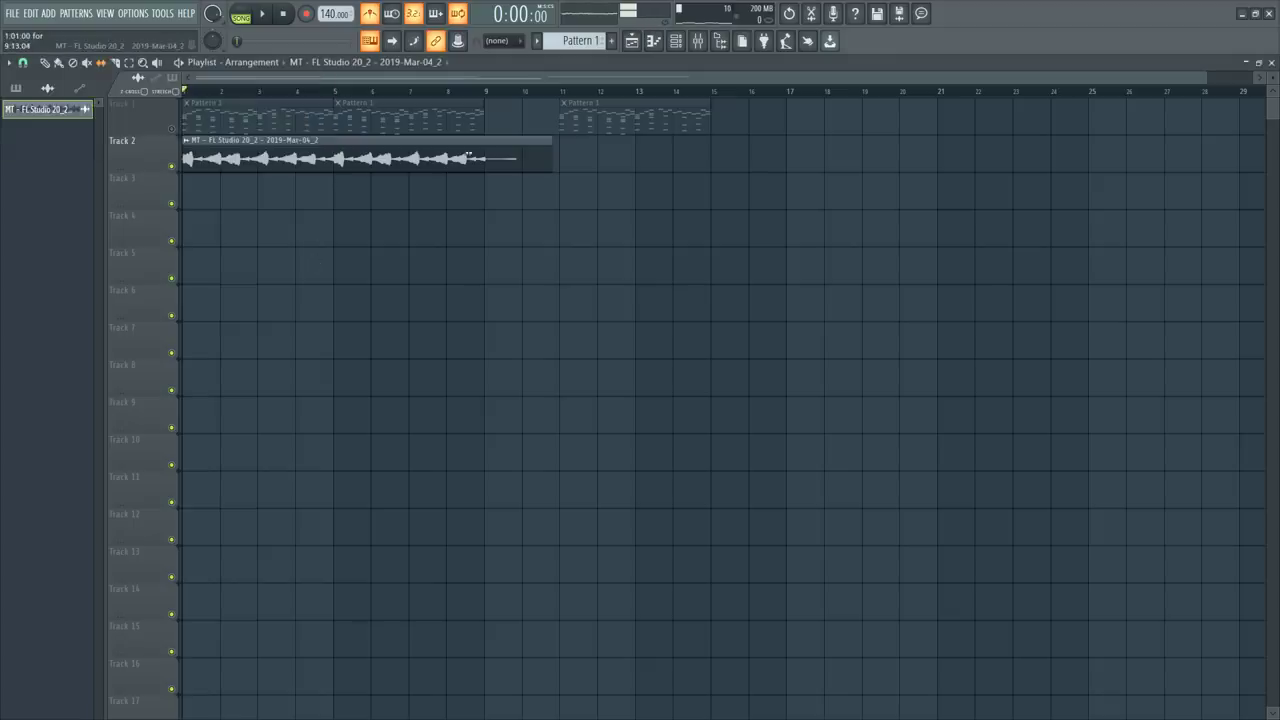
pyautogui.press('space')
pyautogui.press('space')
pyautogui.scroll(3, 203, 86)
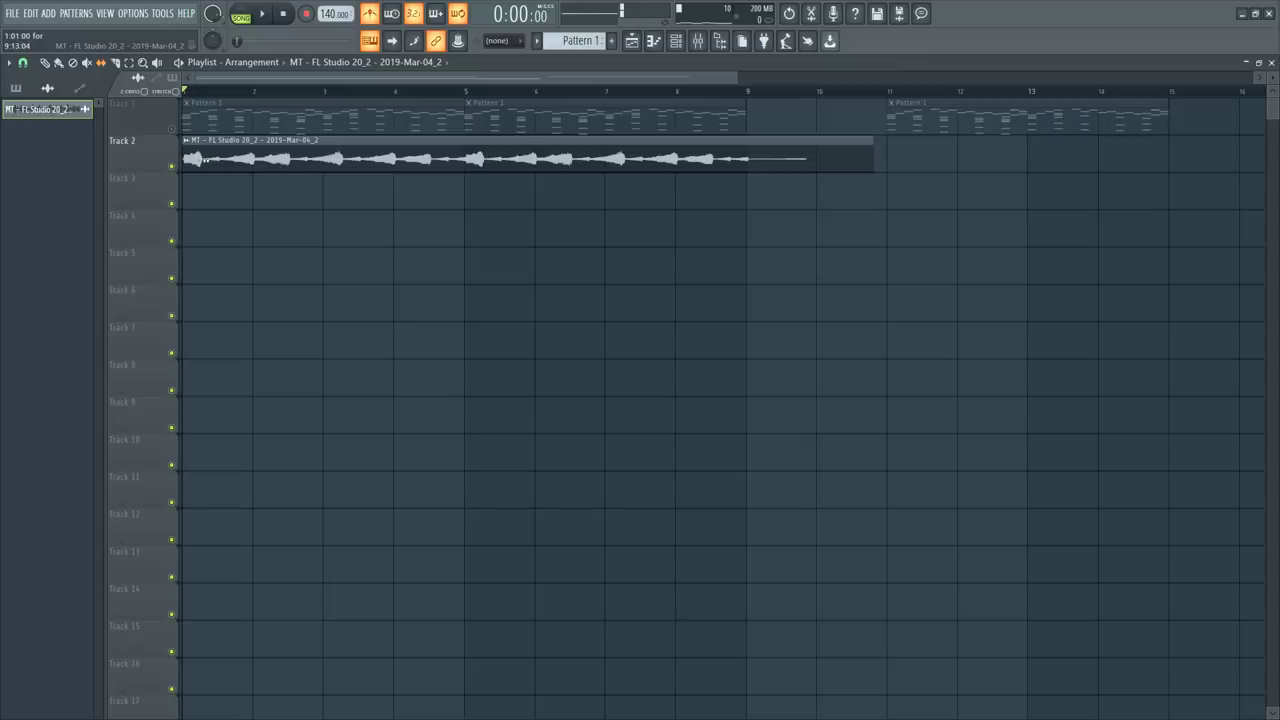
pyautogui.press('space')
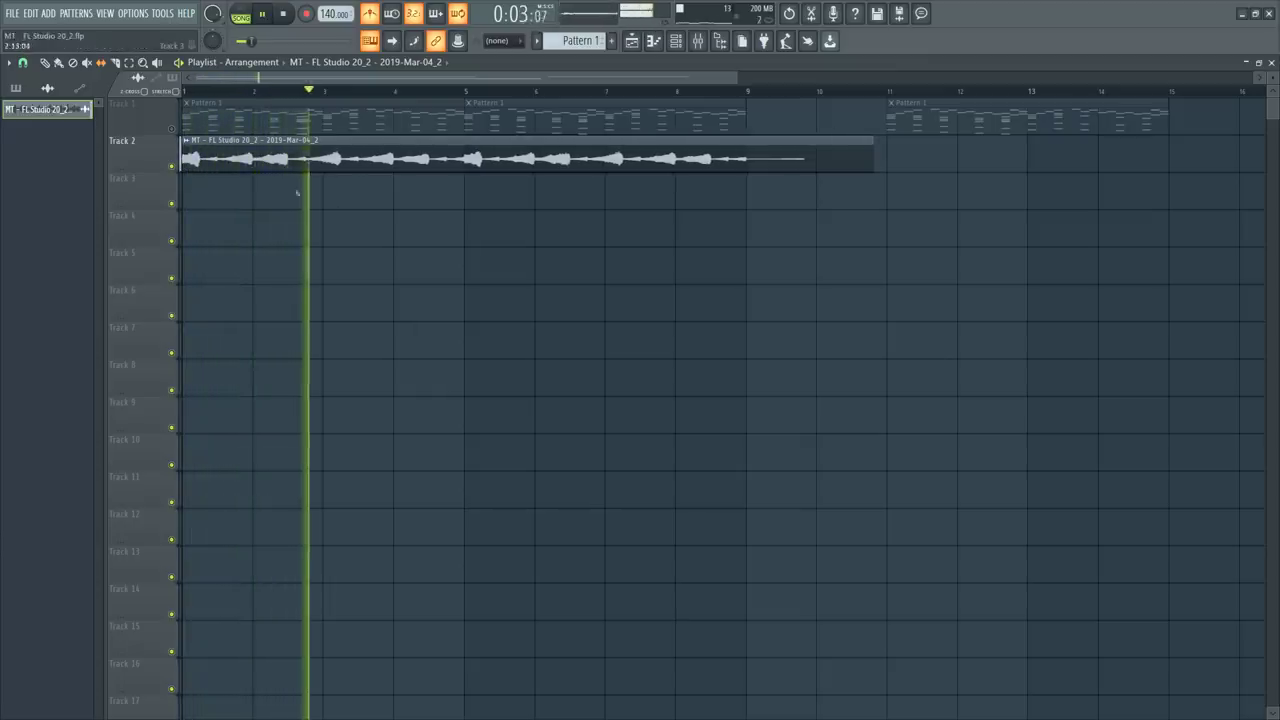
# With snap set to Bar, slice the audio clip at bar 9 and remove the tail.
pyautogui.click(23, 62)
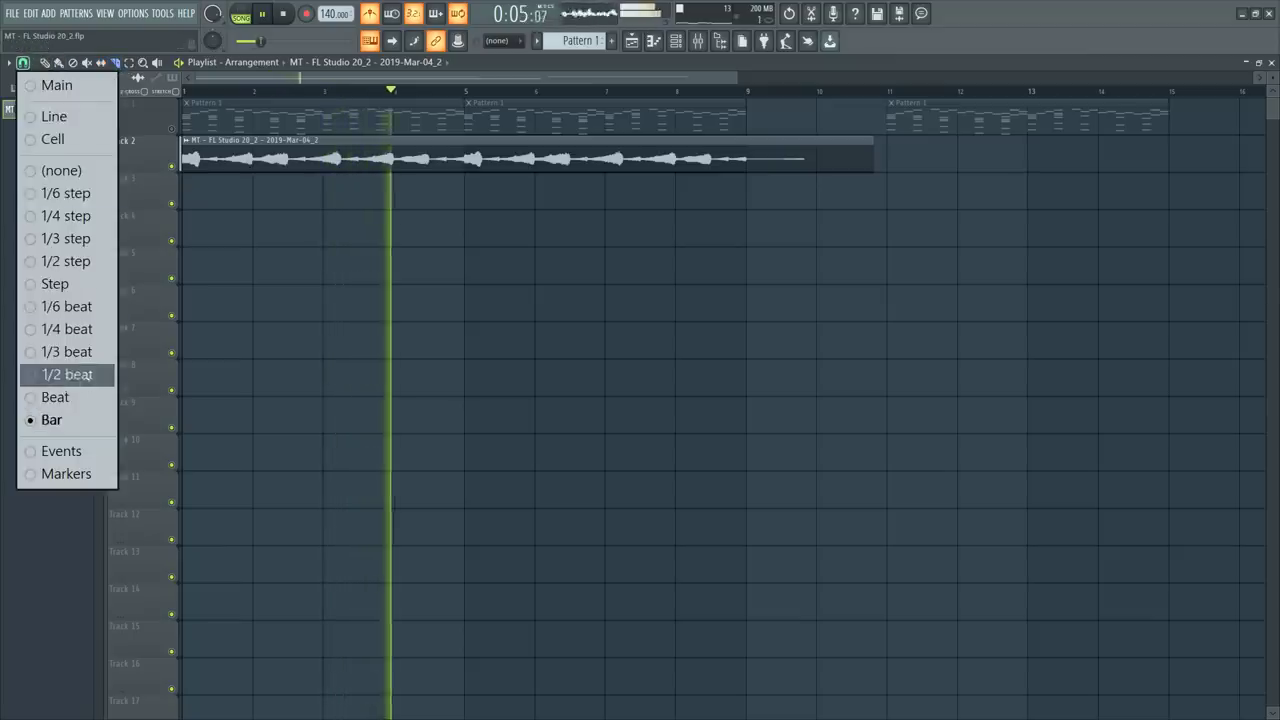
pyautogui.click(50, 420)
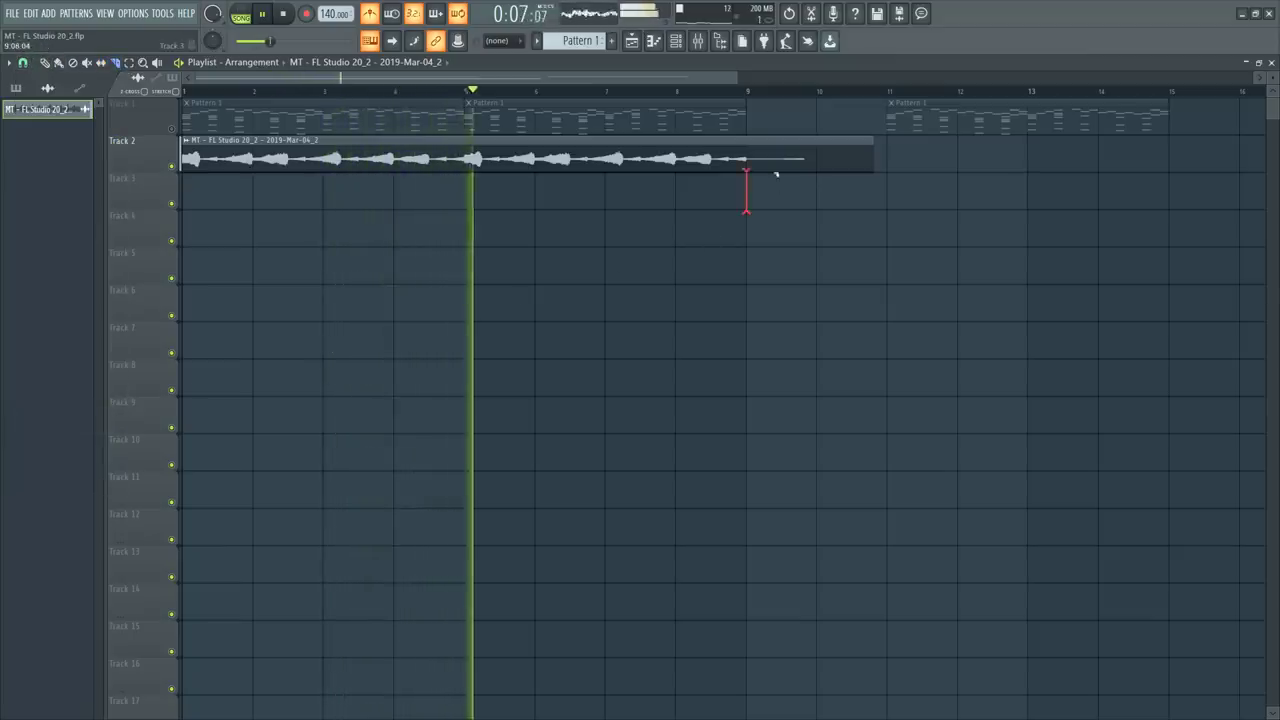
pyautogui.moveTo(776, 174); pyautogui.dragTo(760, 160)
# Duplicate the trimmed audio clip to bar 9 on Track 2, open the mixer and stop playback.
pyautogui.scroll(-2, 332, 100)
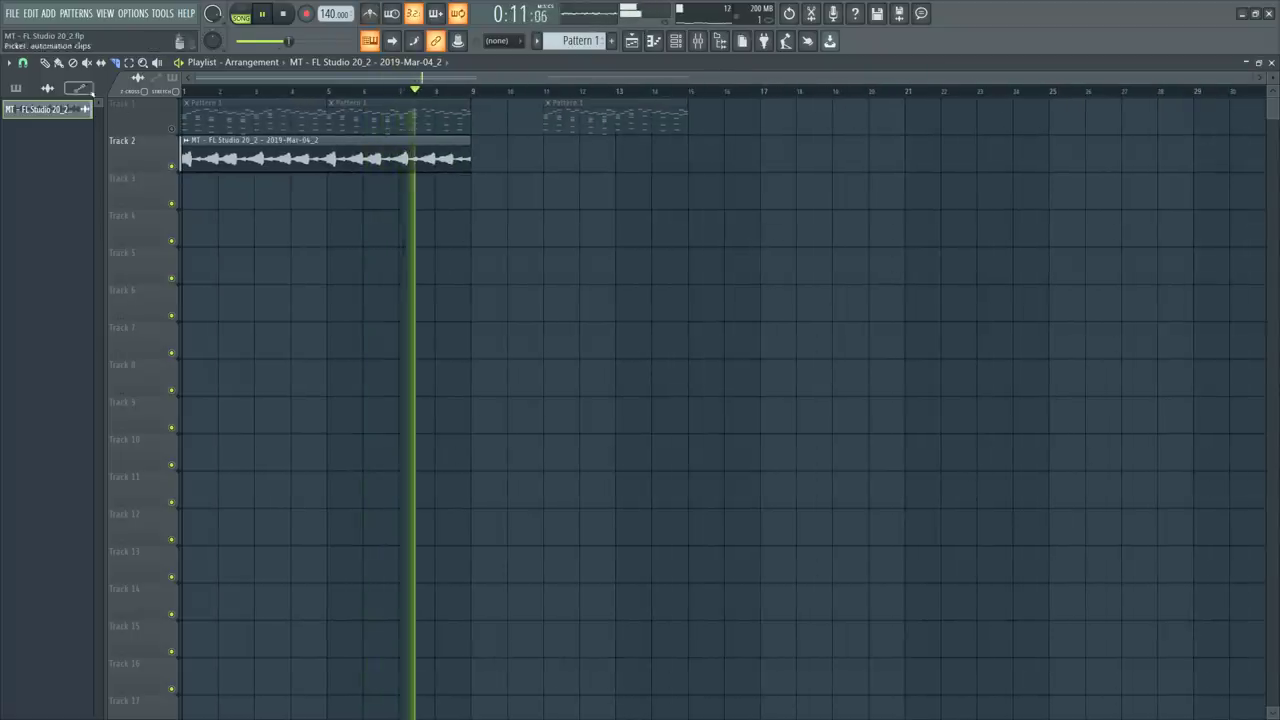
pyautogui.moveTo(340, 237); pyautogui.dragTo(592, 155)
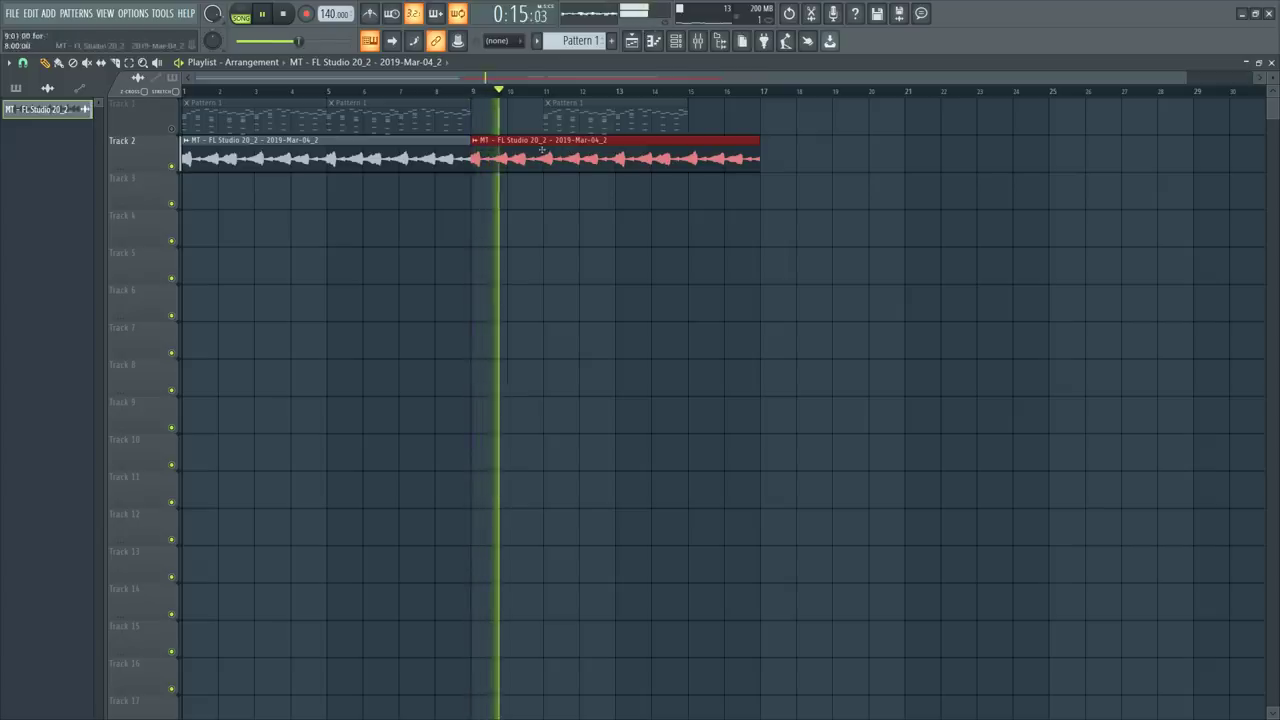
pyautogui.press('F9')
pyautogui.press('space')
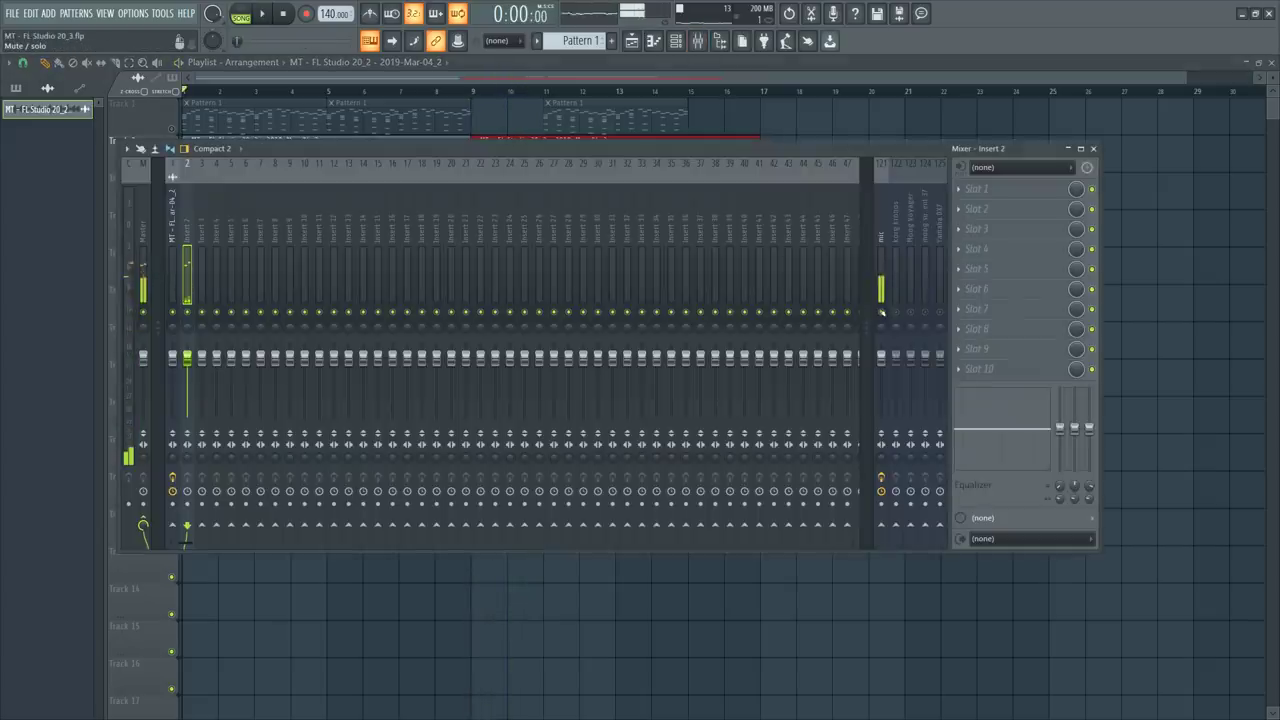